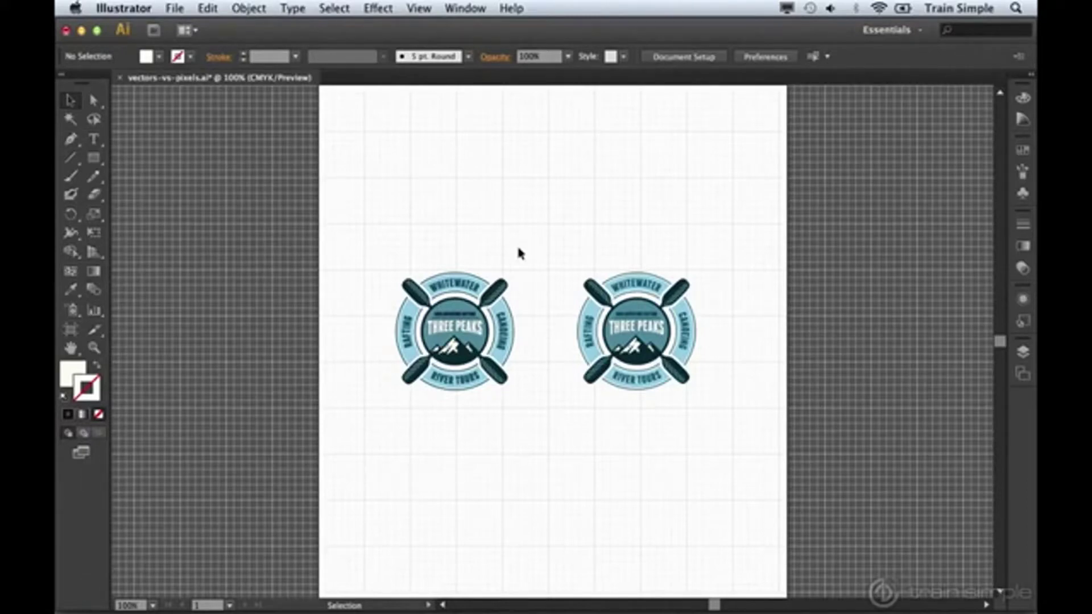
Step: Switch to Safari to view the course's Exercise Files section and the Shutterstock home page
key(super+Tab)
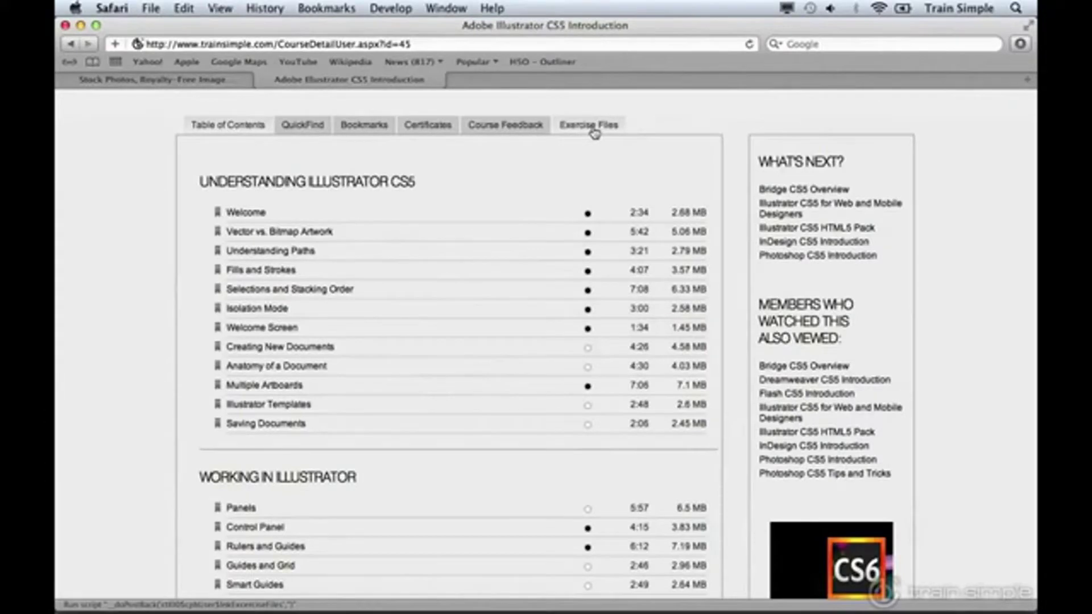
click(595, 132)
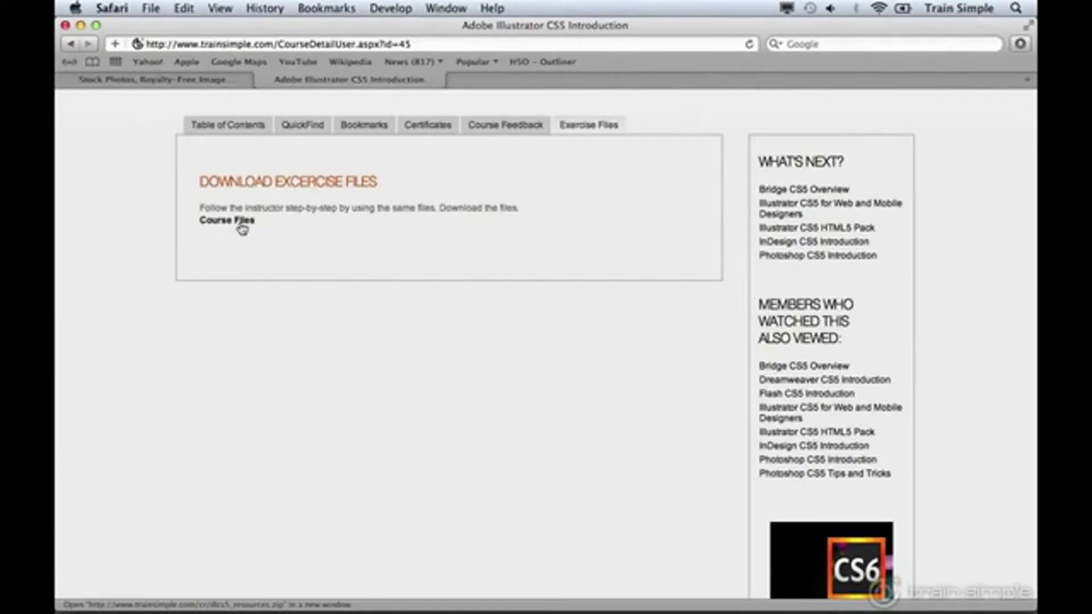
key(super+Tab)
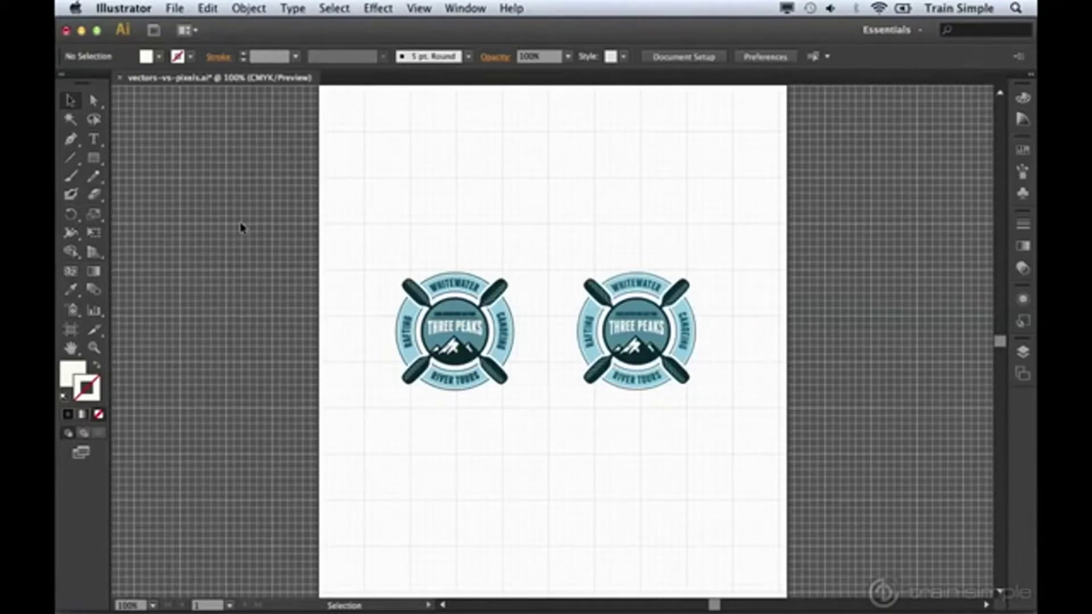
key(super)
key(super+Tab)
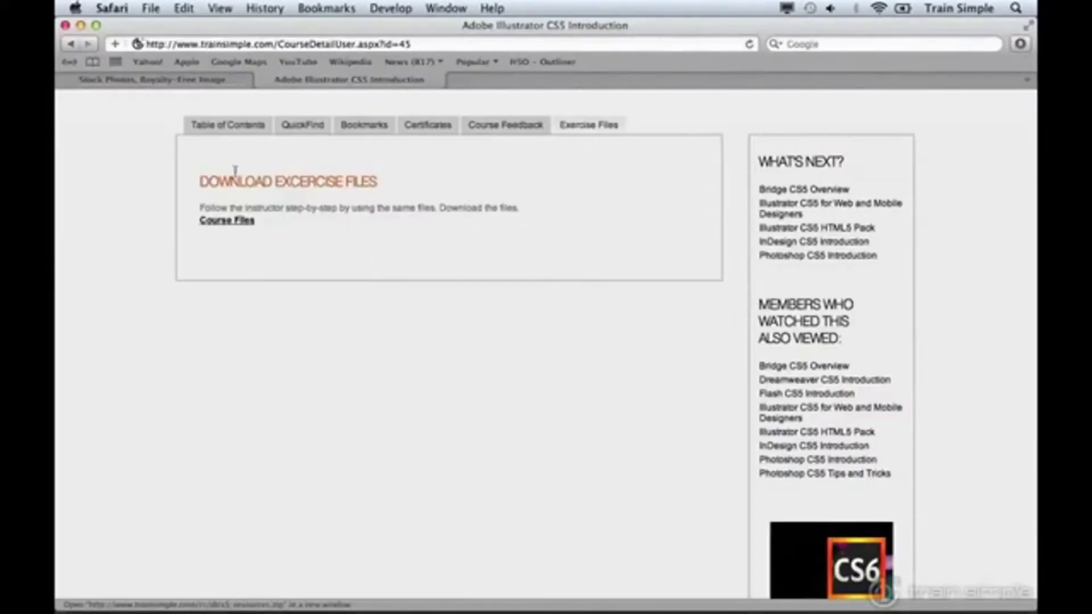
click(203, 87)
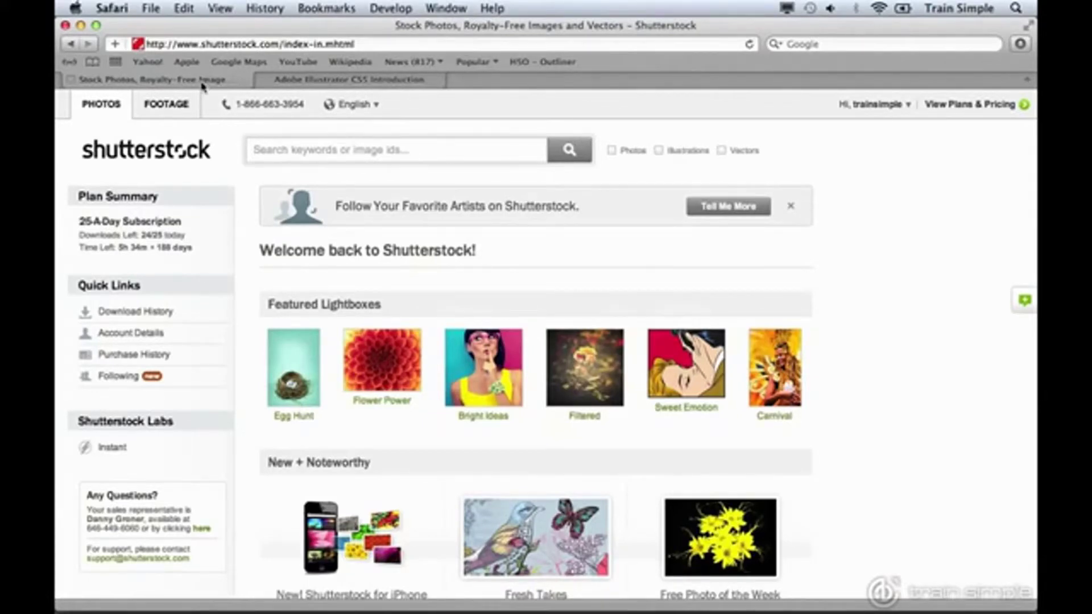
Step: Switch back to Illustrator and recolor the THREE PEAKS lettering of the left badge with a cyan swatch fill
key(cmd+Tab)
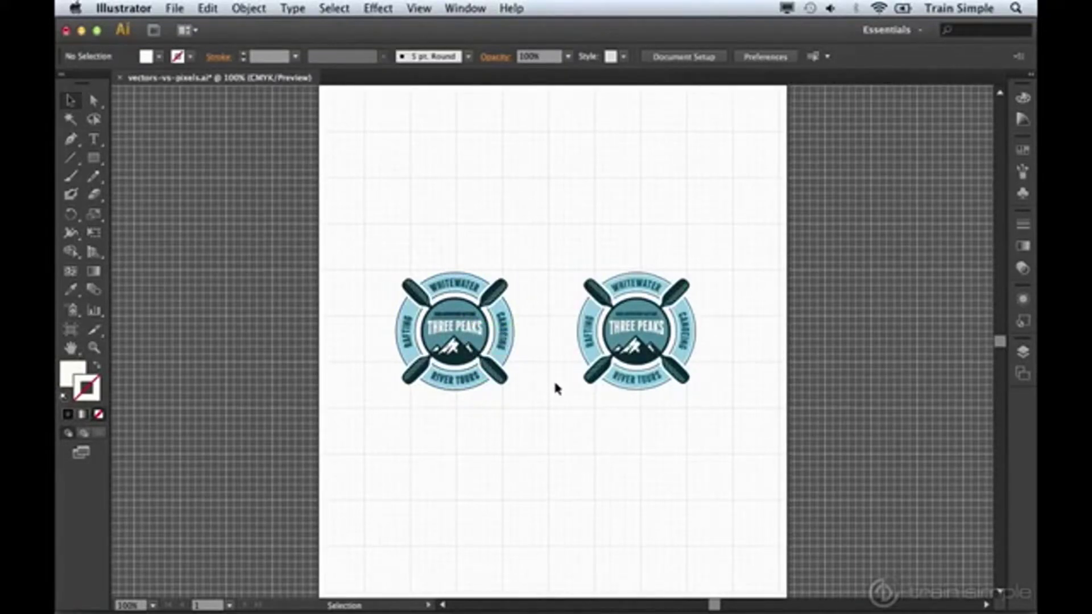
key(z)
click(547, 346)
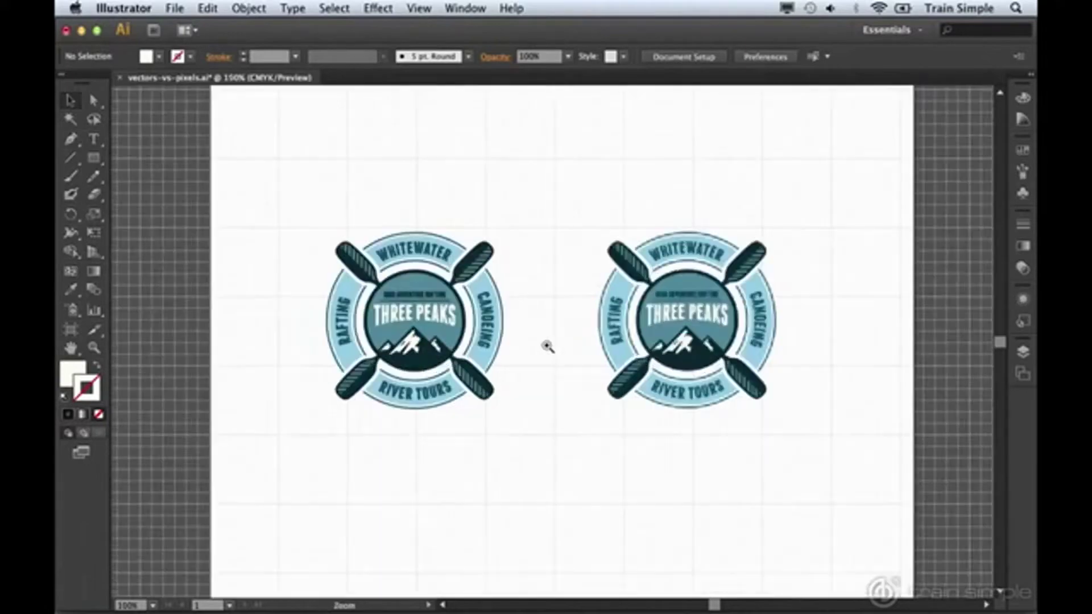
click(547, 346)
key(v)
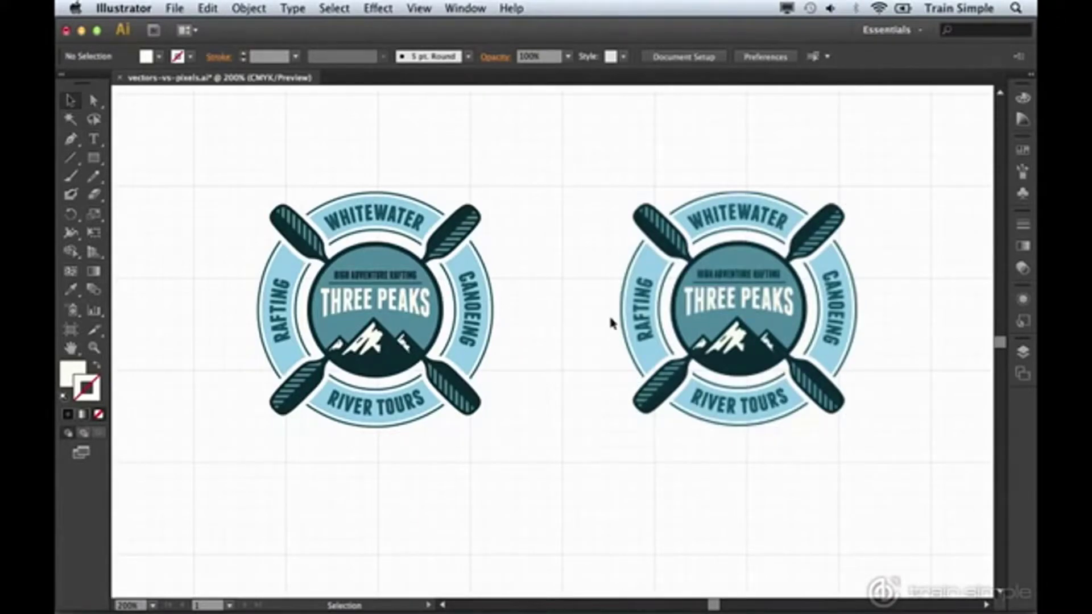
click(421, 313)
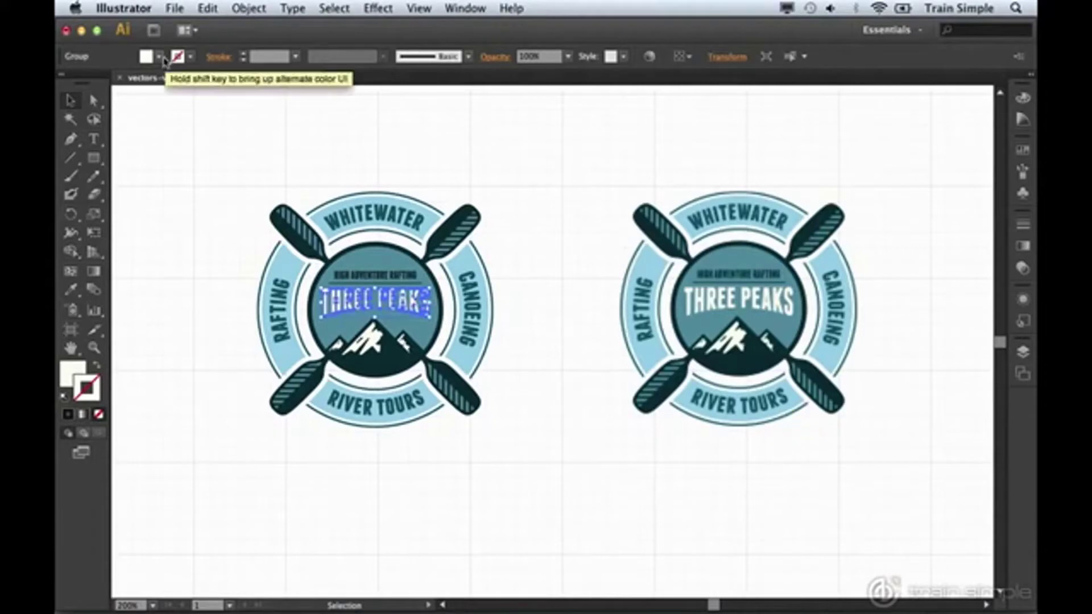
click(160, 60)
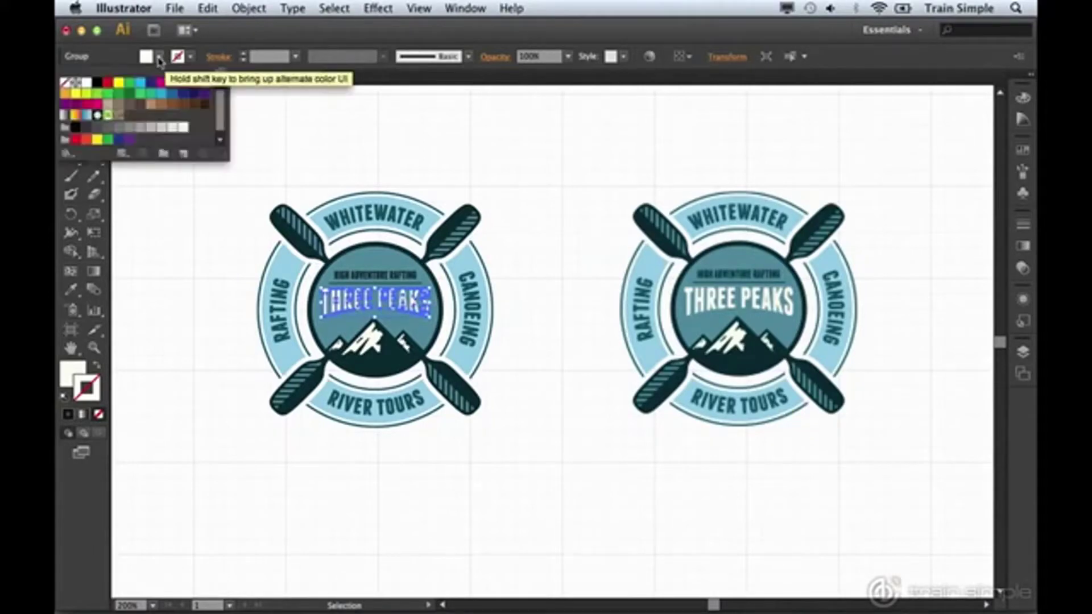
click(143, 85)
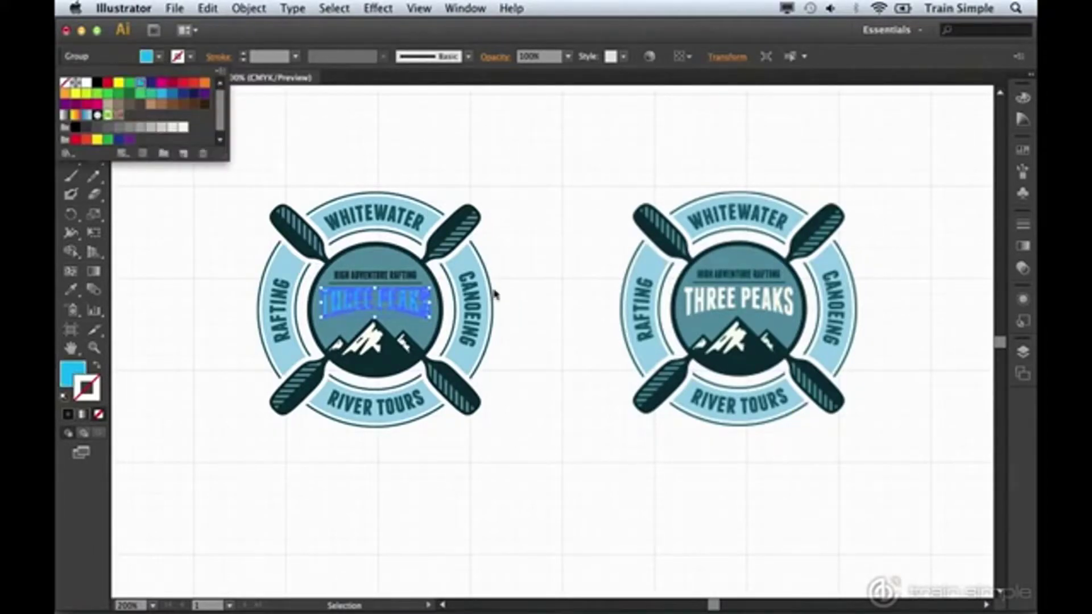
click(515, 326)
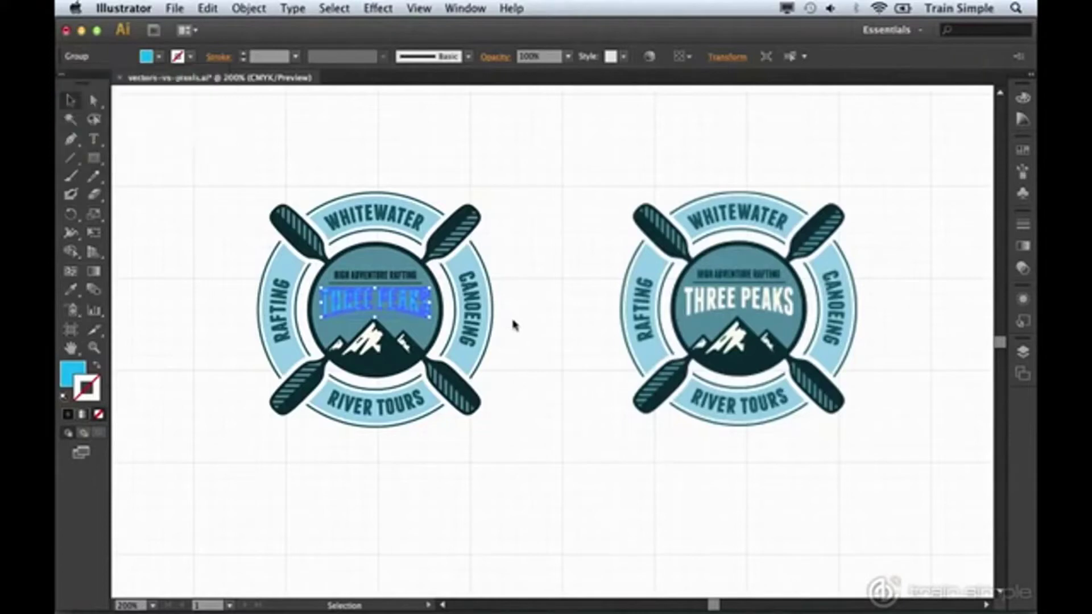
click(541, 337)
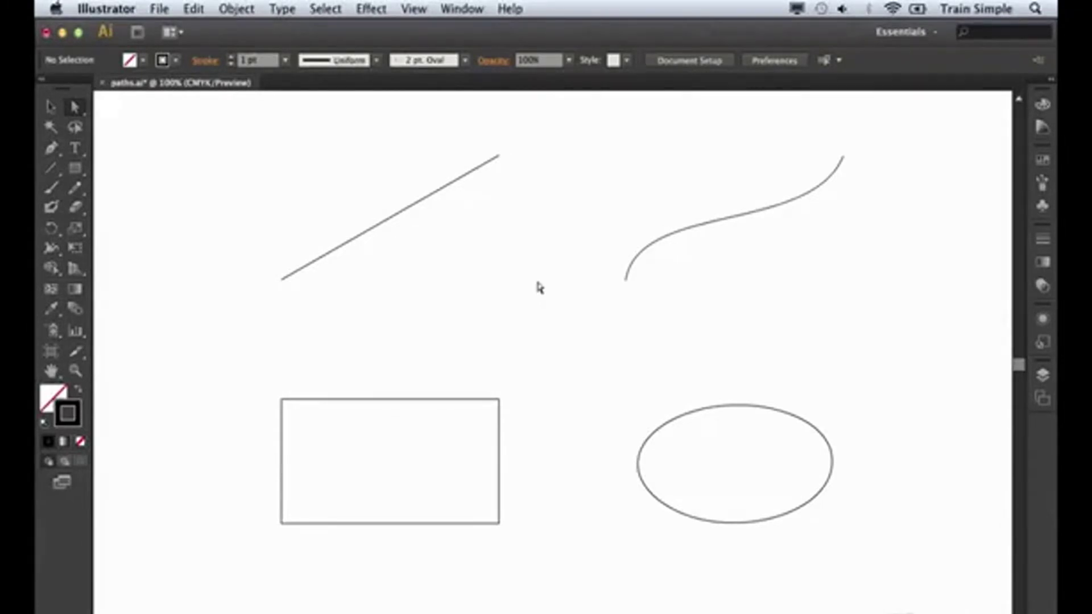
Step: Reshape the start of the S-shaped curve with the Direct Selection tool by moving its lower endpoint's direction handle slightly left
click(74, 108)
click(280, 280)
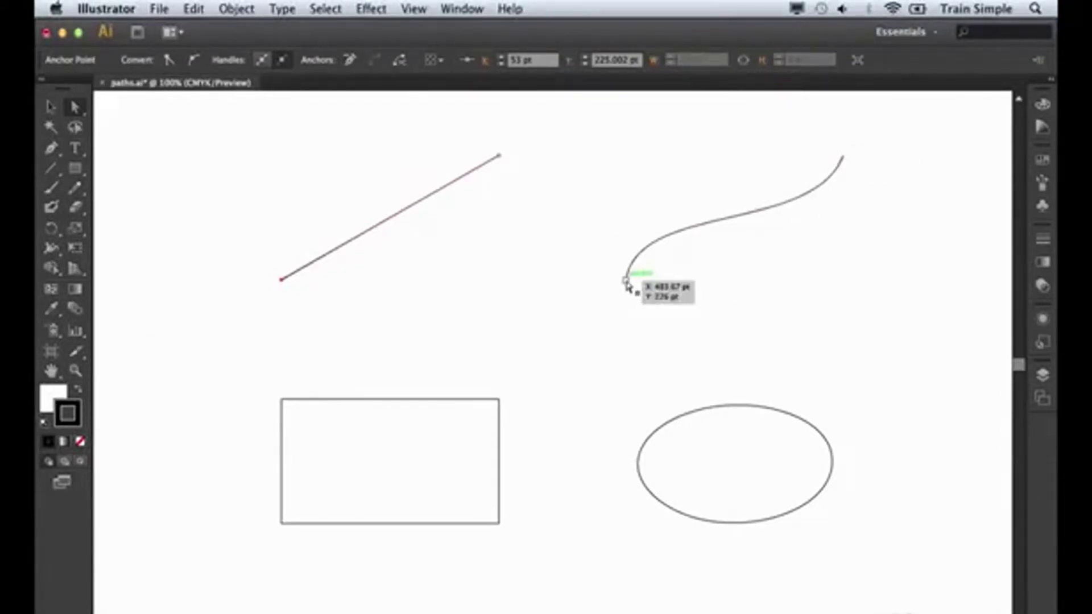
click(626, 281)
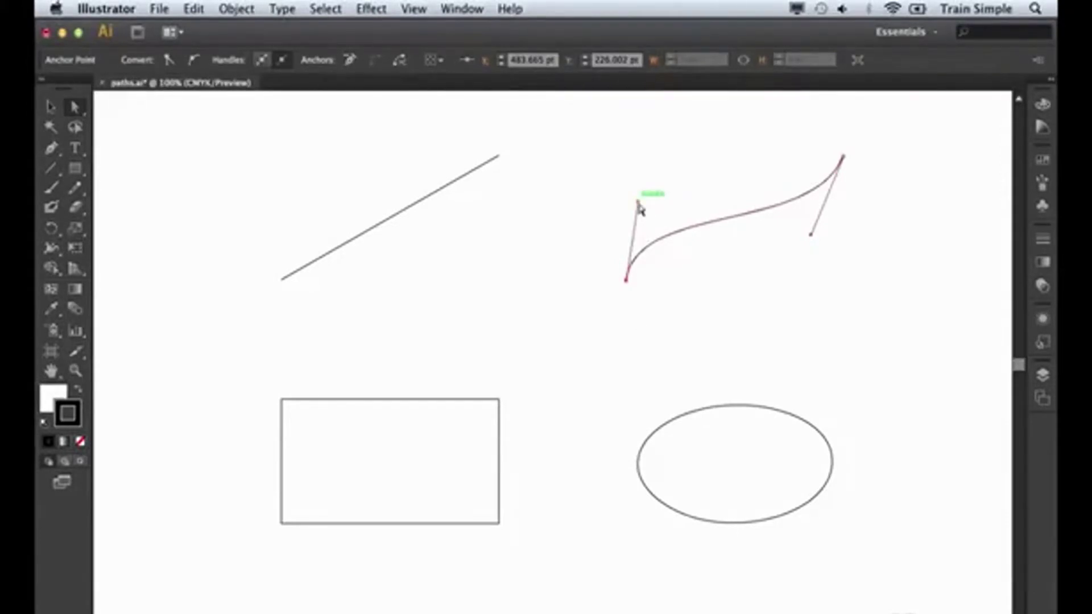
drag(638, 205, 617, 205)
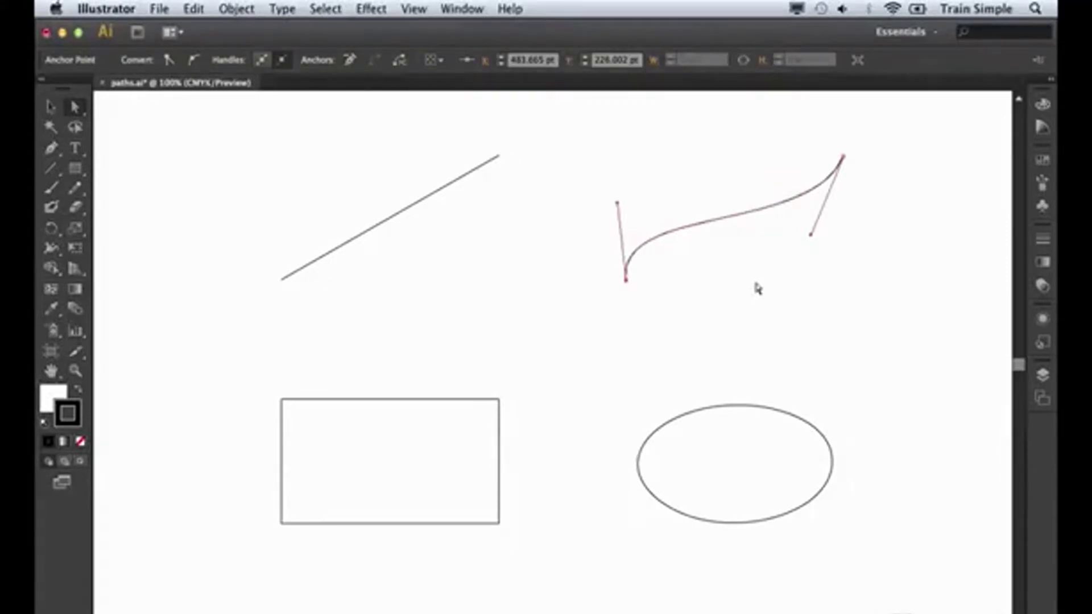
click(550, 384)
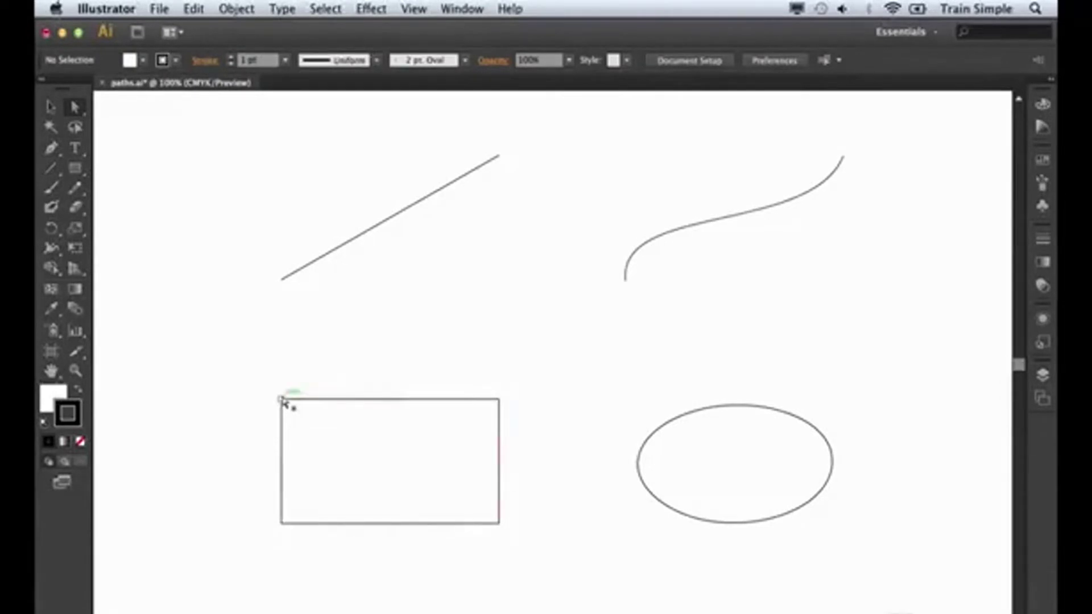
Step: Select the rectangle's two upper corner anchor points and the ellipse's top anchor point in turn to inspect them
click(282, 399)
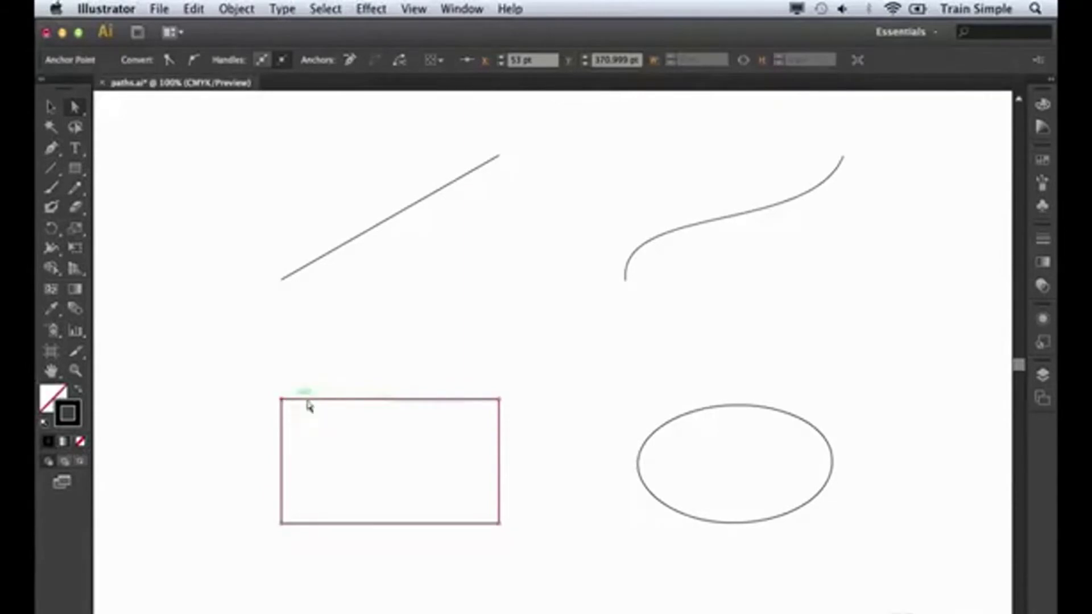
click(500, 400)
click(733, 405)
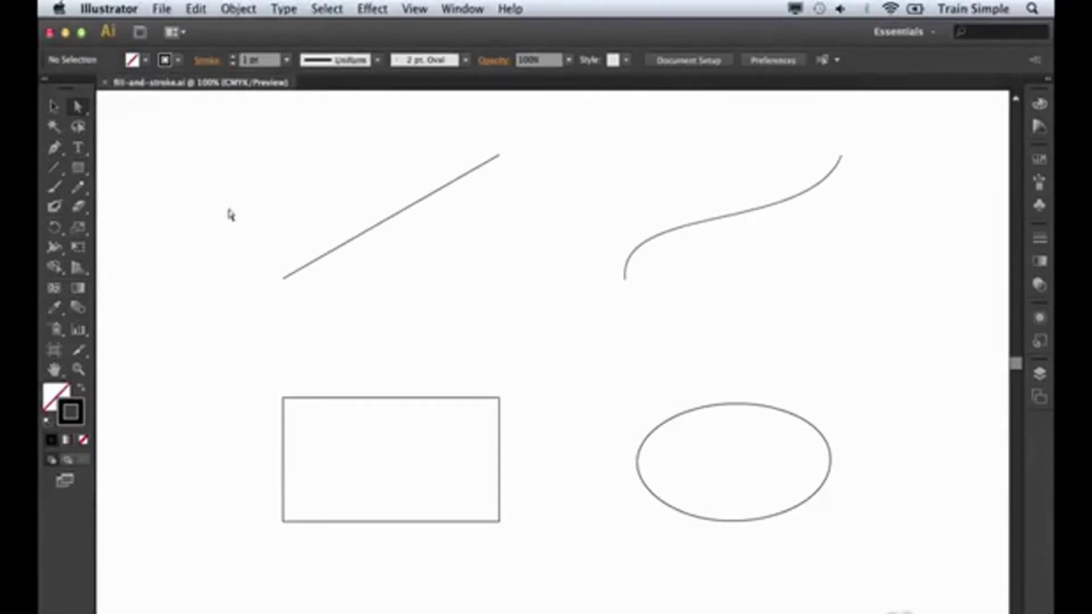
Step: Select the diagonal line in fill-and-stroke.ai and reset it to the default white fill and black stroke
click(54, 107)
click(405, 212)
key(d)
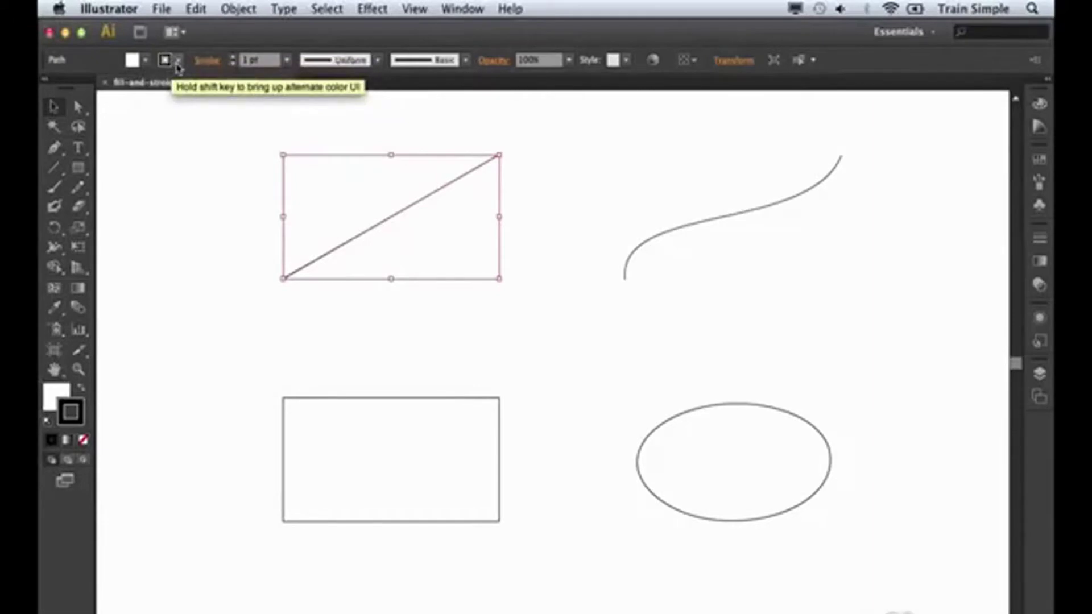
Step: Set the diagonal line's stroke color to None and deselect the line
click(178, 61)
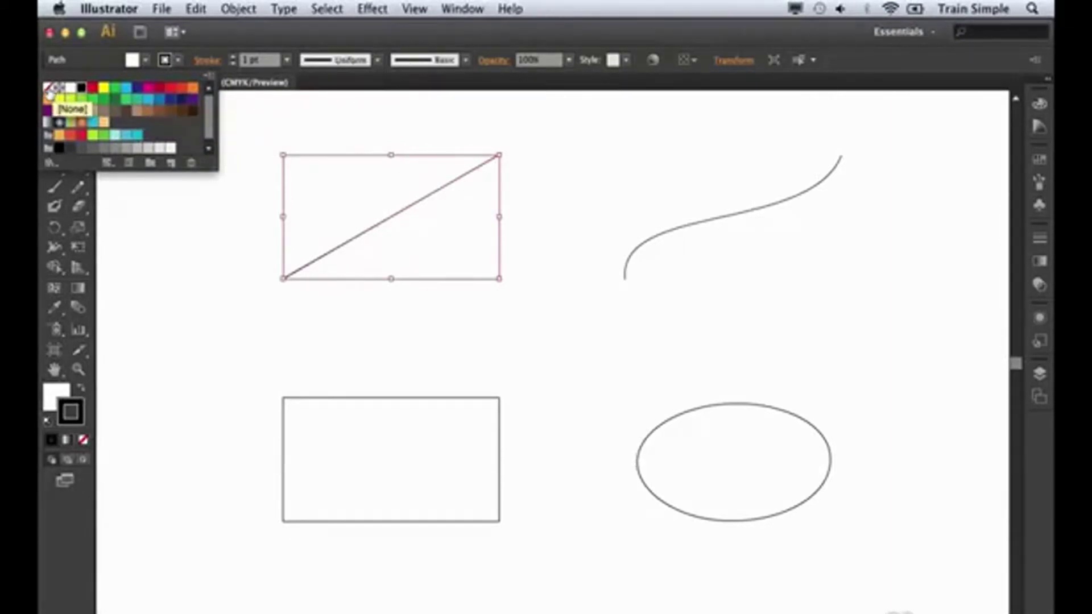
click(48, 90)
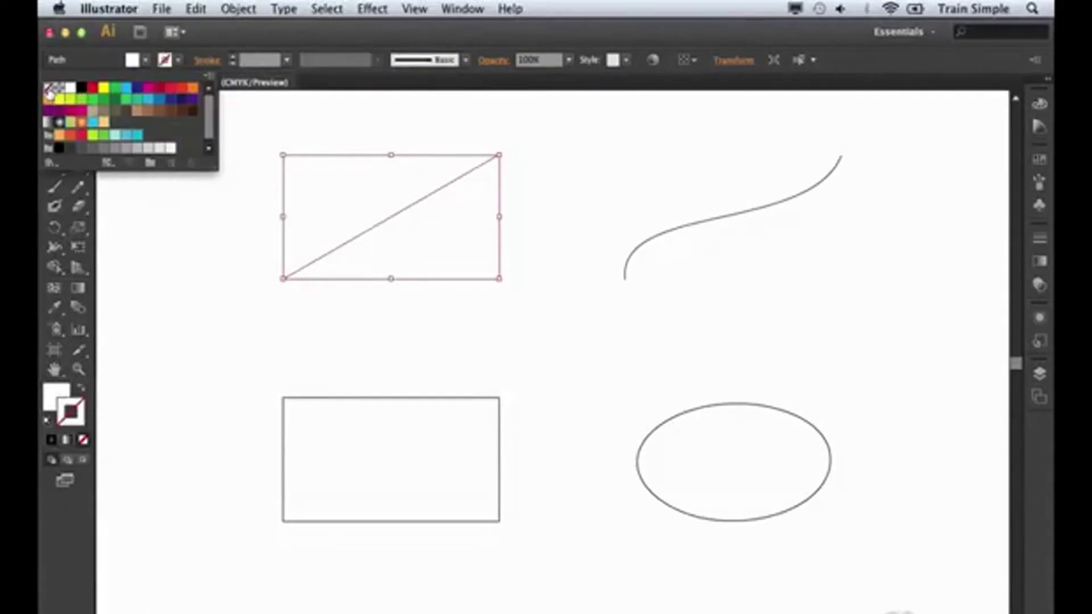
click(260, 312)
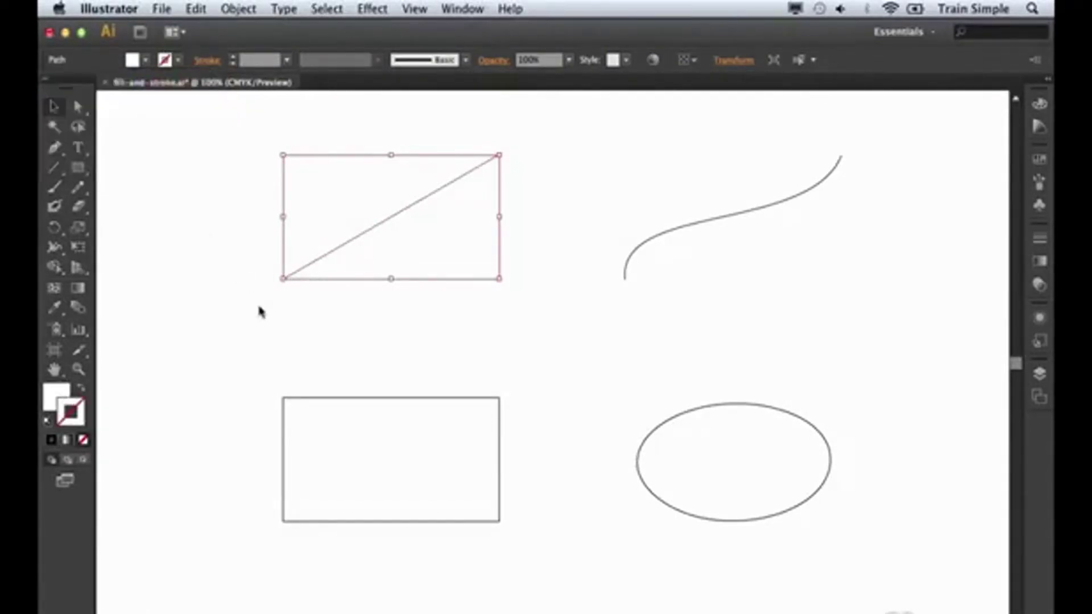
click(260, 312)
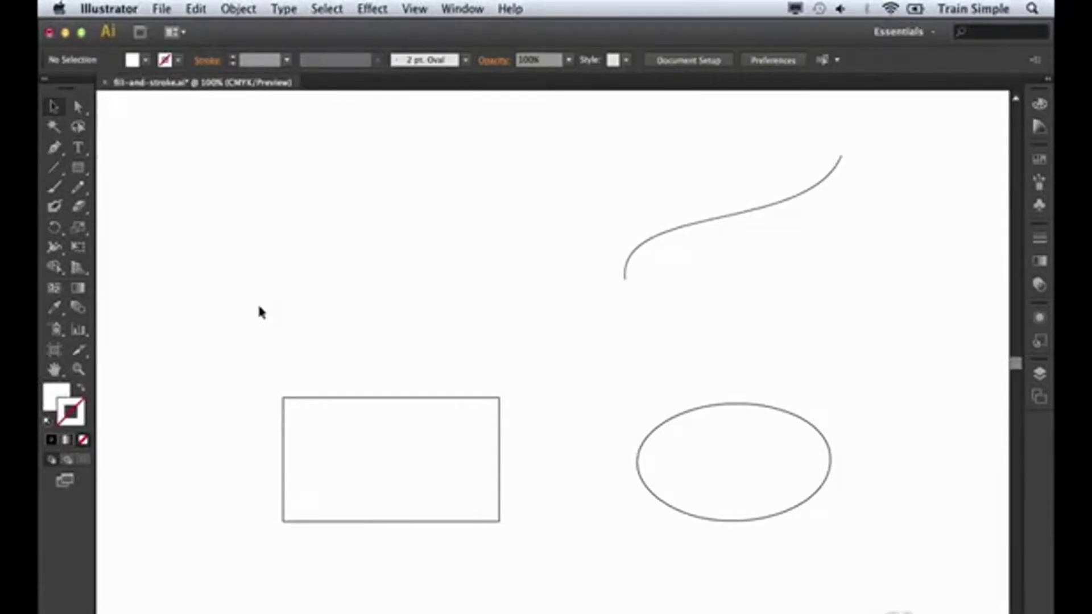
key(super+shift+z)
key(super+z)
key(super+shift+z)
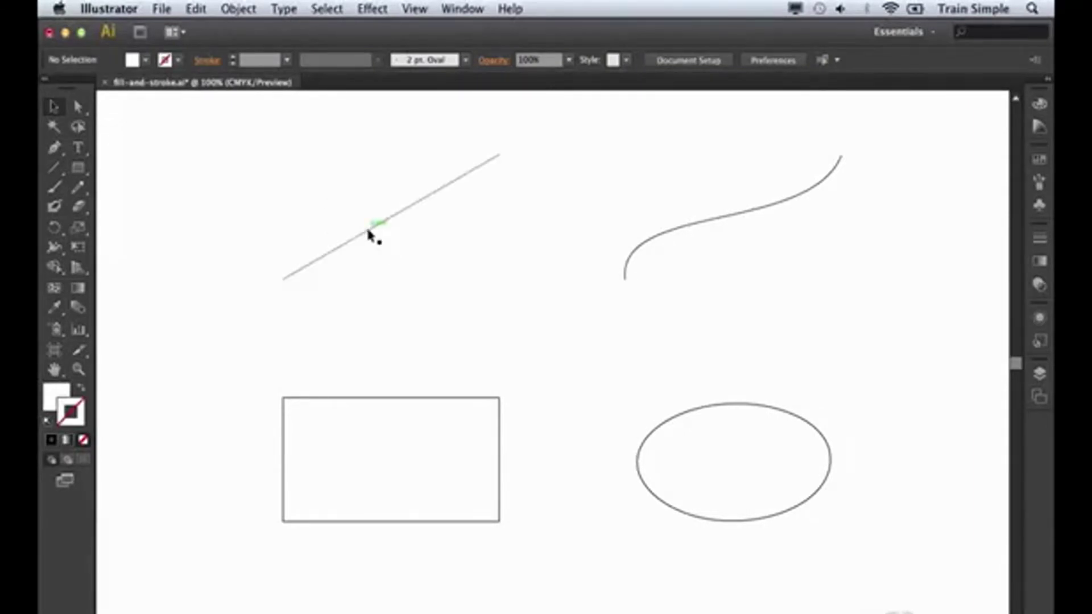
key(super+z)
Step: Reselect the unstroked diagonal line and give it a blue stroke with a weight of 7 pt
drag(234, 122, 523, 322)
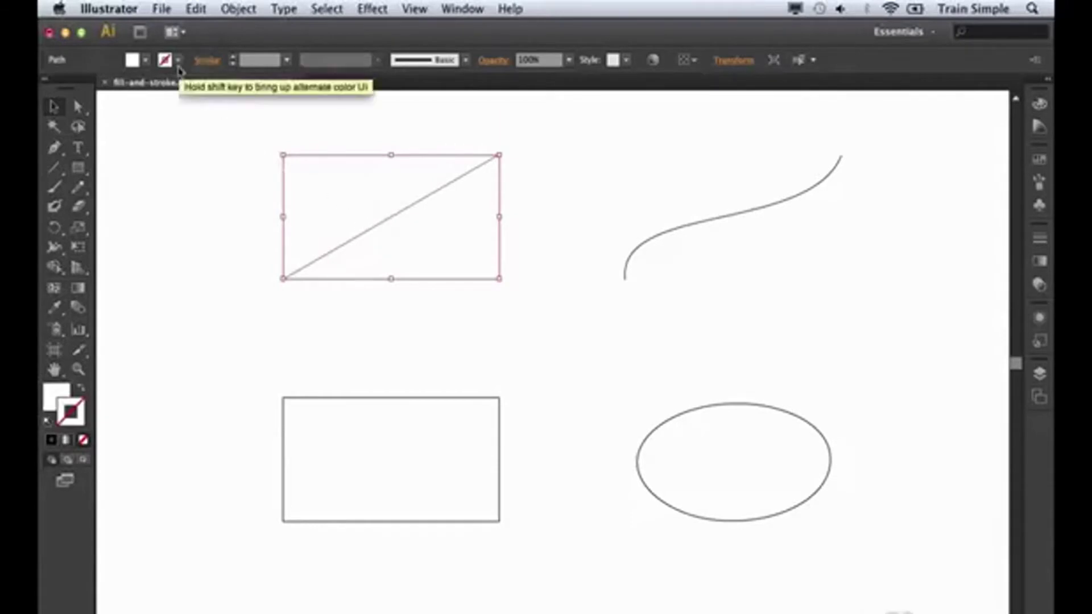
click(178, 60)
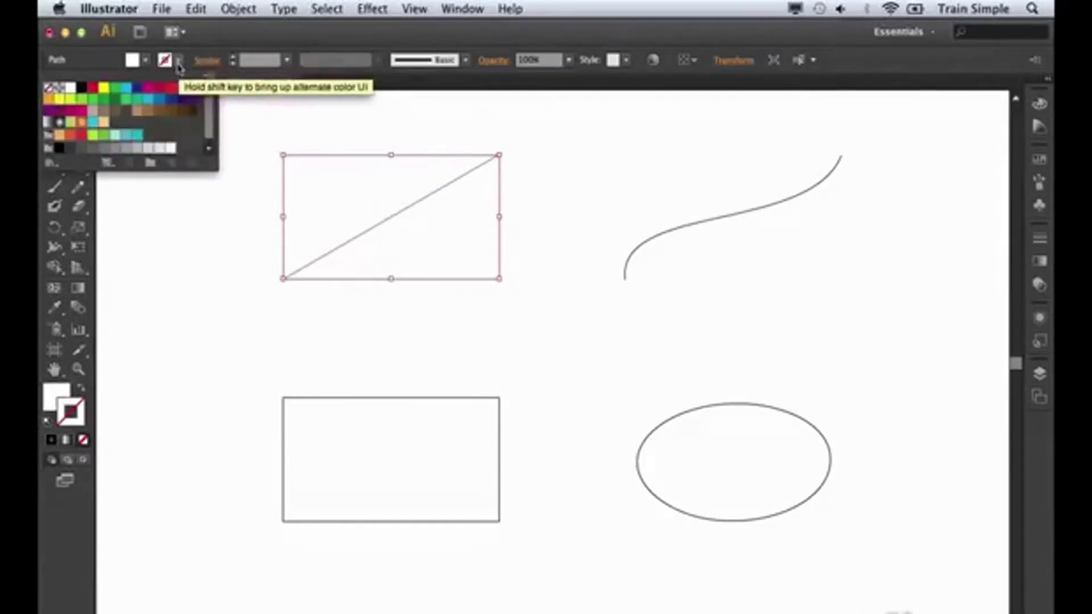
click(150, 108)
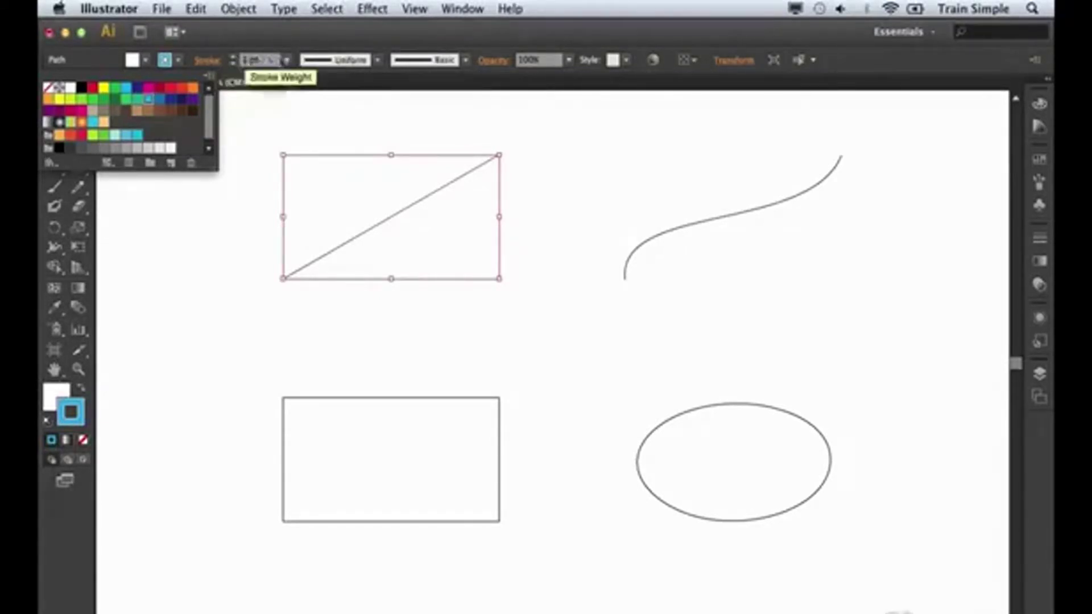
key(Escape)
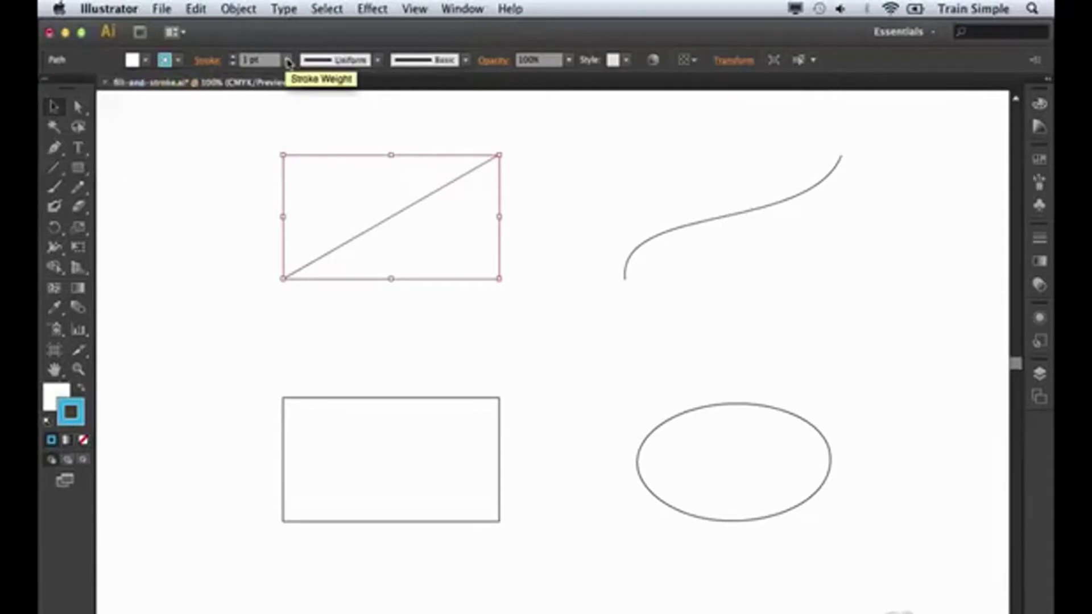
click(289, 60)
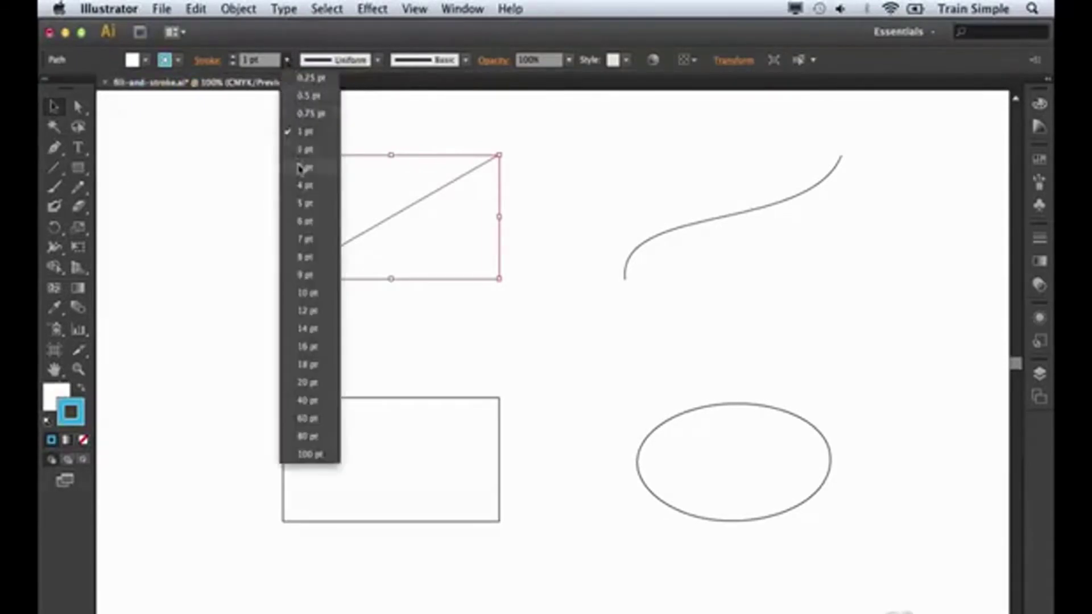
click(305, 239)
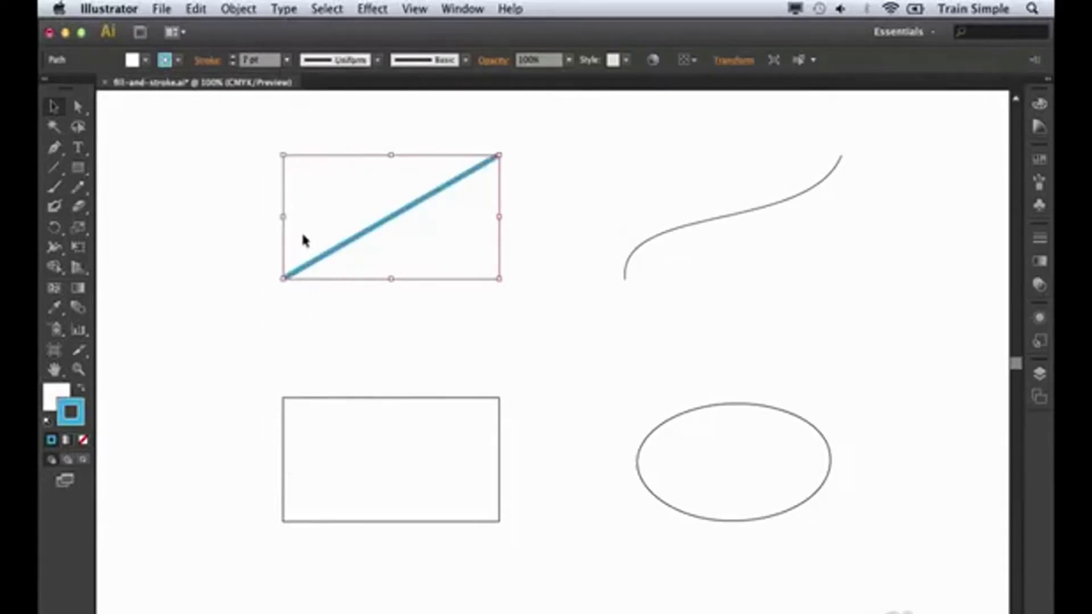
Step: Apply the double-bulge variable width profile to the diagonal line's stroke and look at the available brush definitions
click(378, 62)
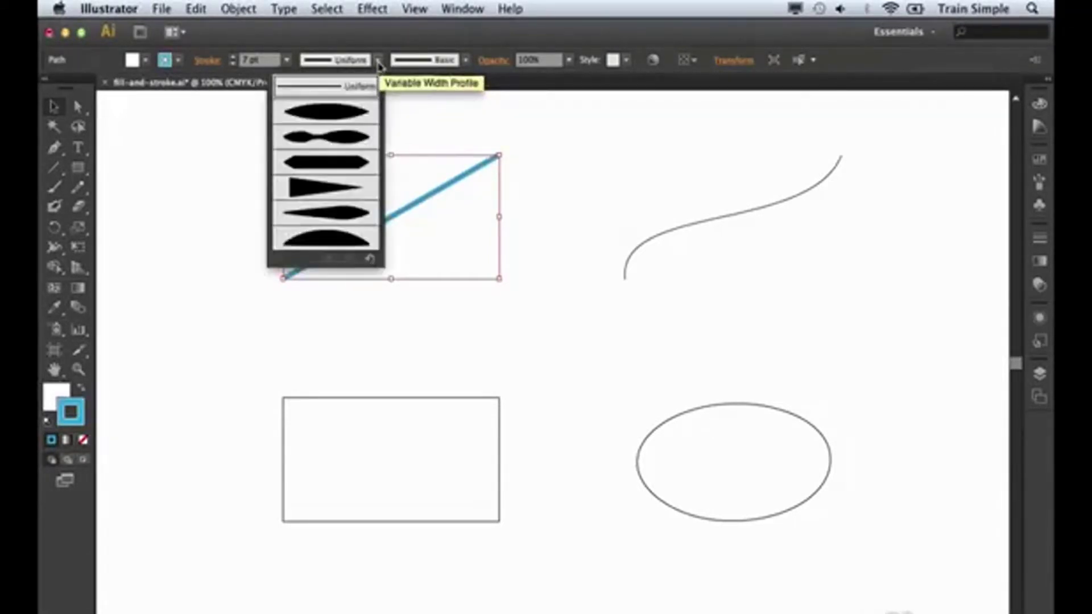
click(339, 146)
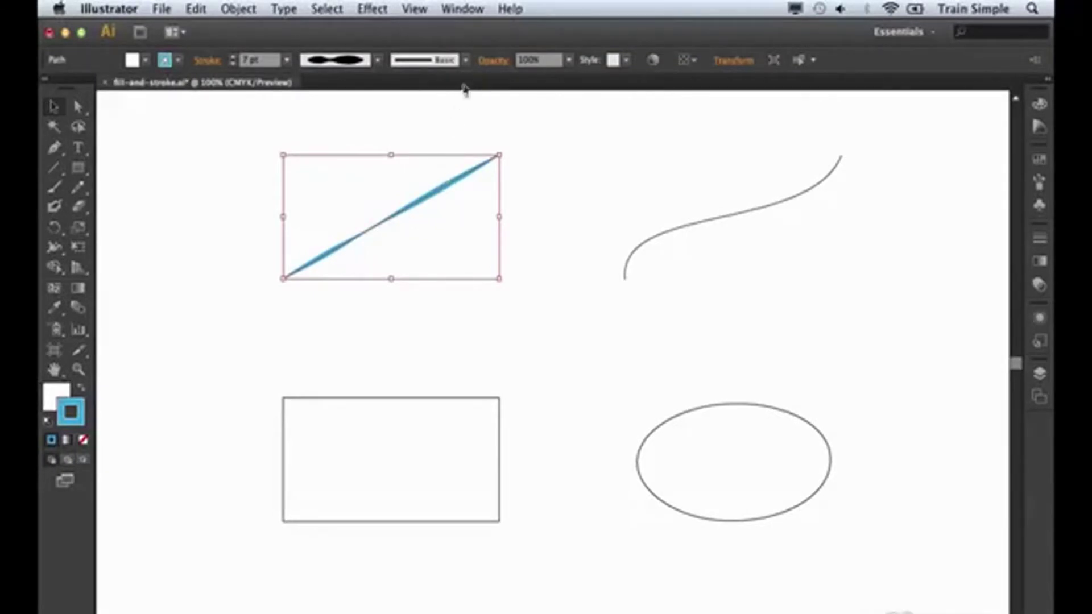
click(466, 60)
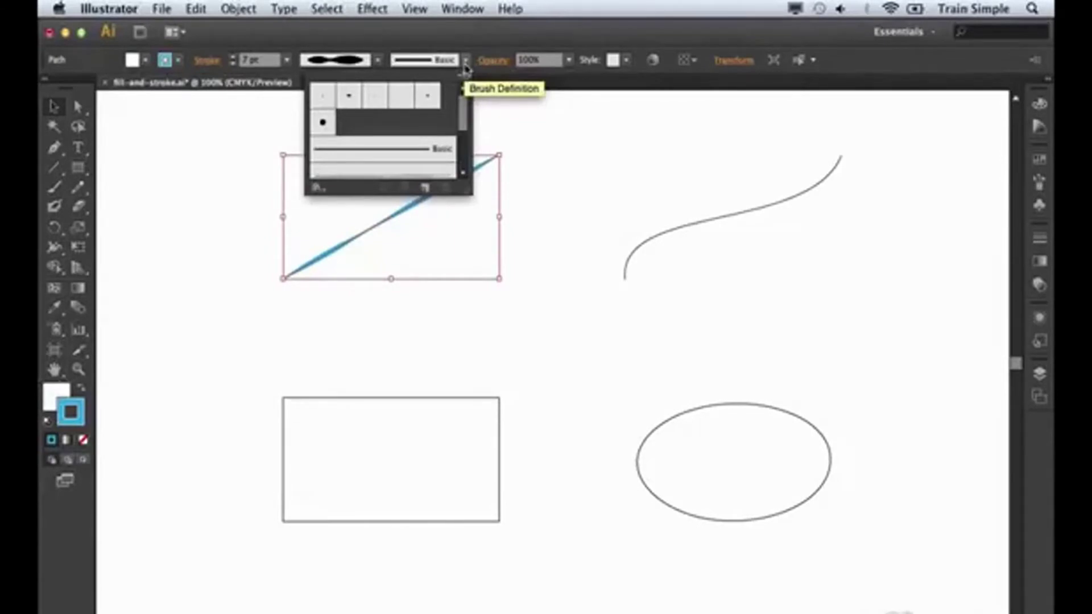
click(532, 141)
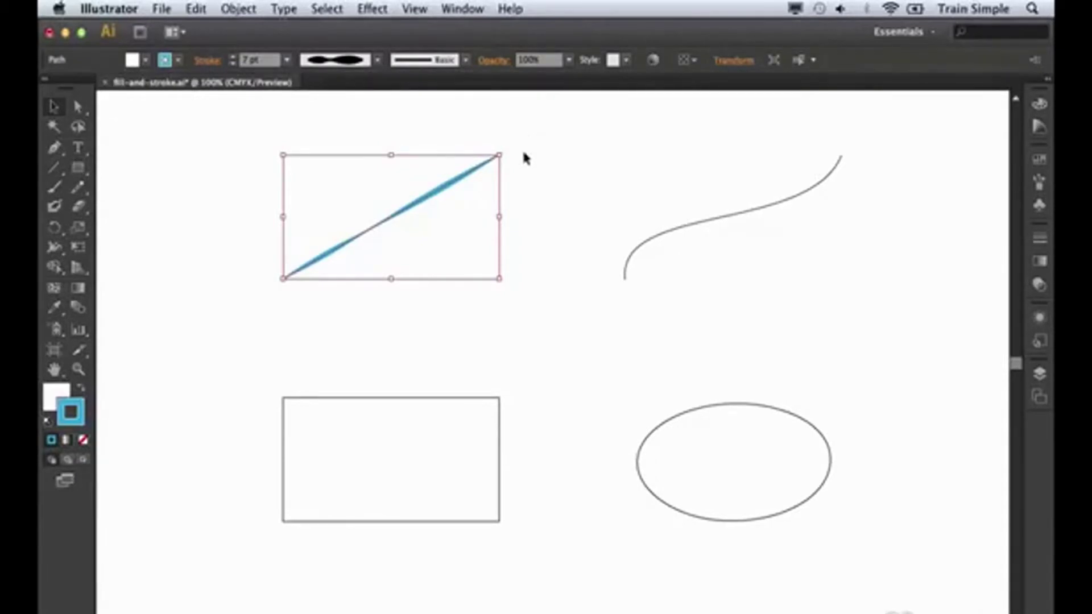
Step: Give the S-shaped curve a 5 pt stroke in CMYK Blue and deselect it
click(656, 239)
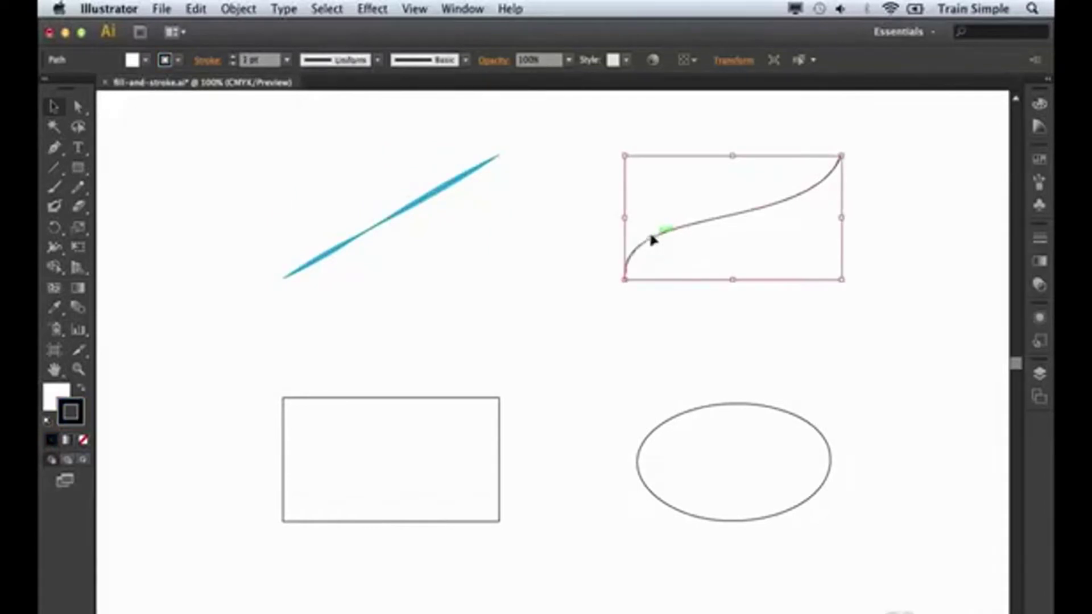
click(288, 60)
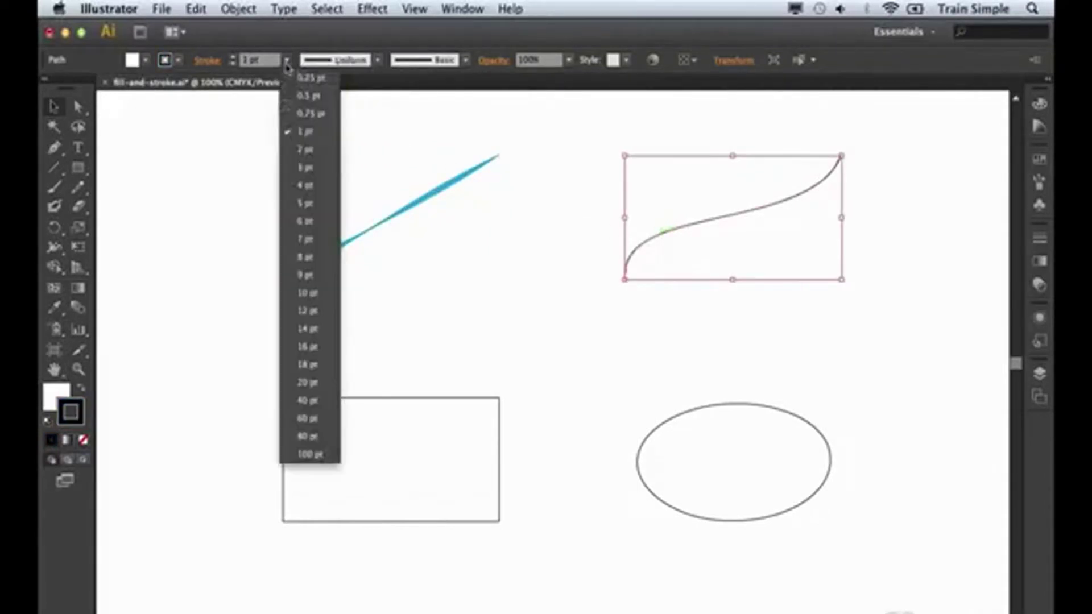
click(295, 206)
click(179, 60)
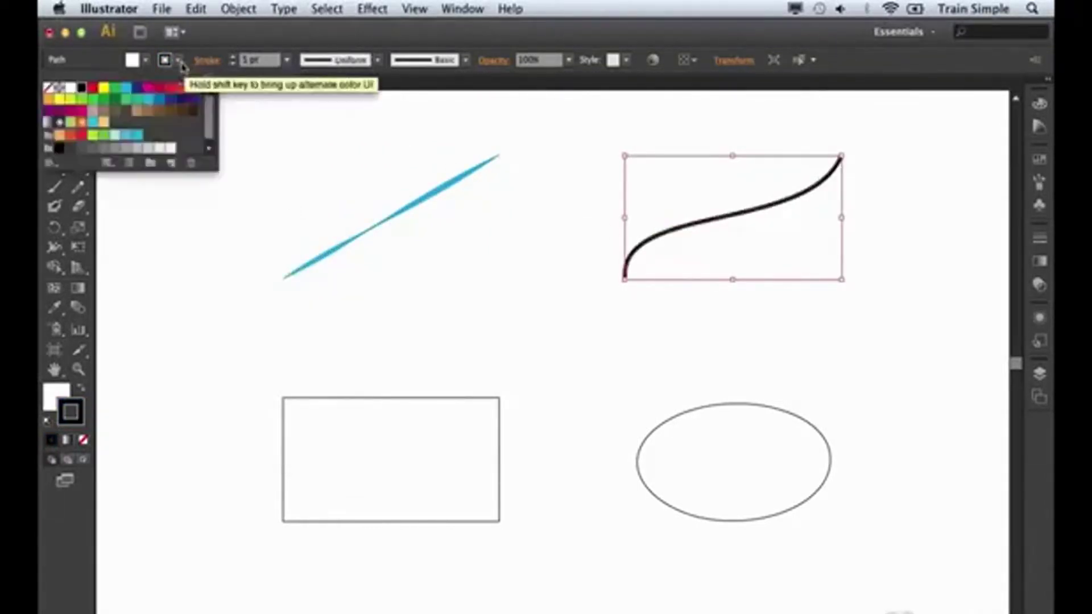
click(138, 91)
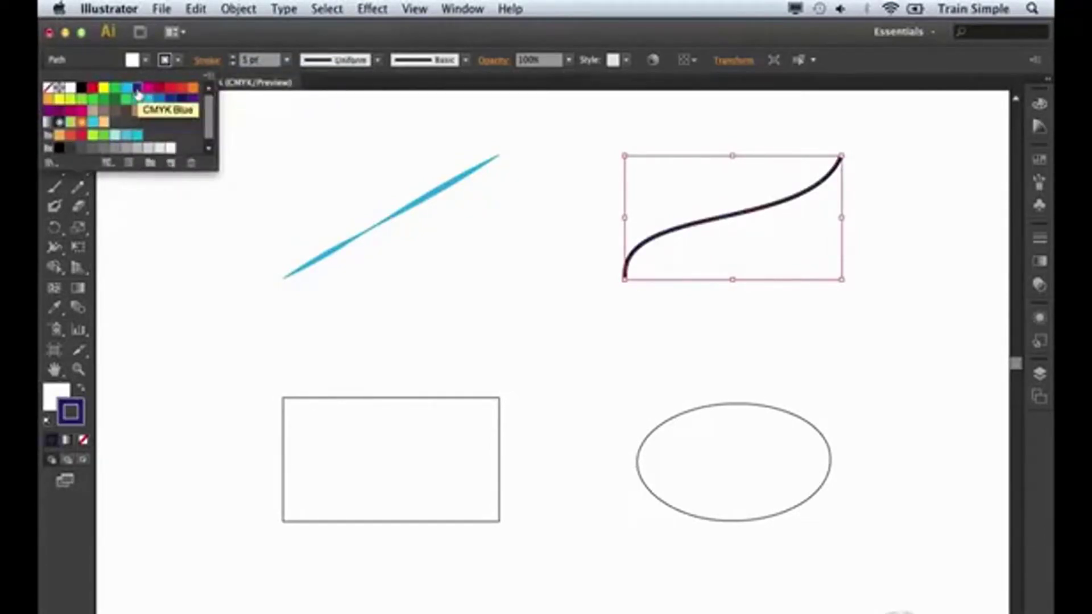
click(524, 265)
click(559, 302)
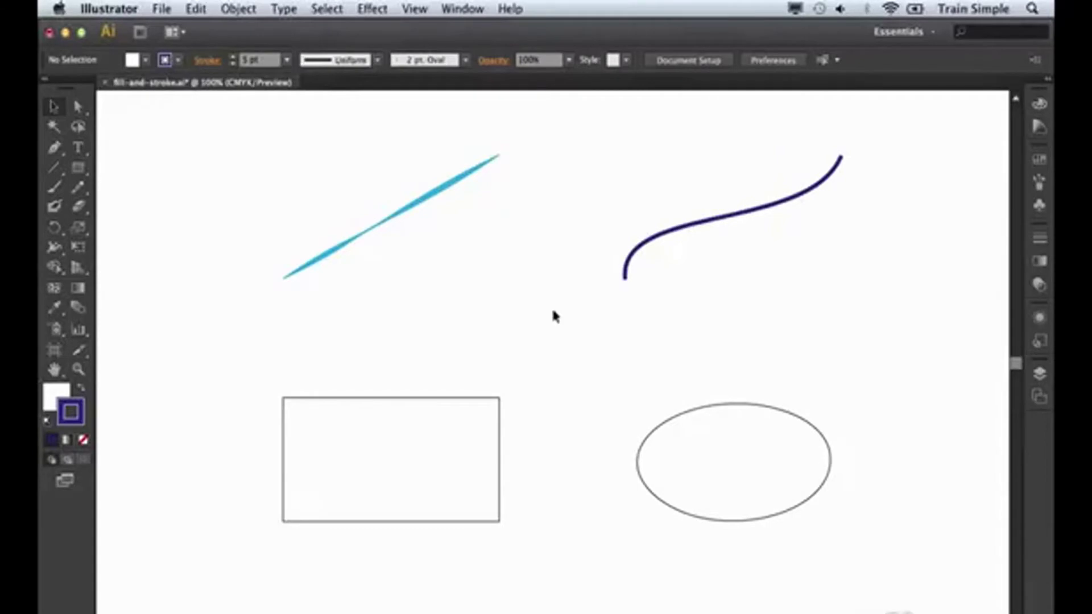
Step: Give the unfilled rectangle a dark gray-brown stroke with a weight of 6 pt
click(474, 399)
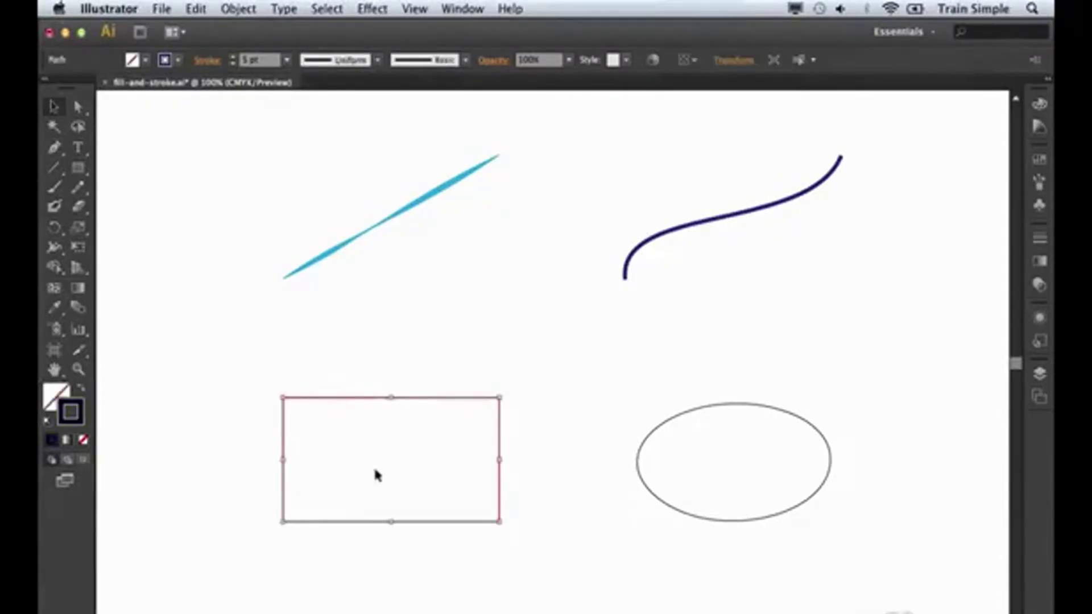
click(178, 60)
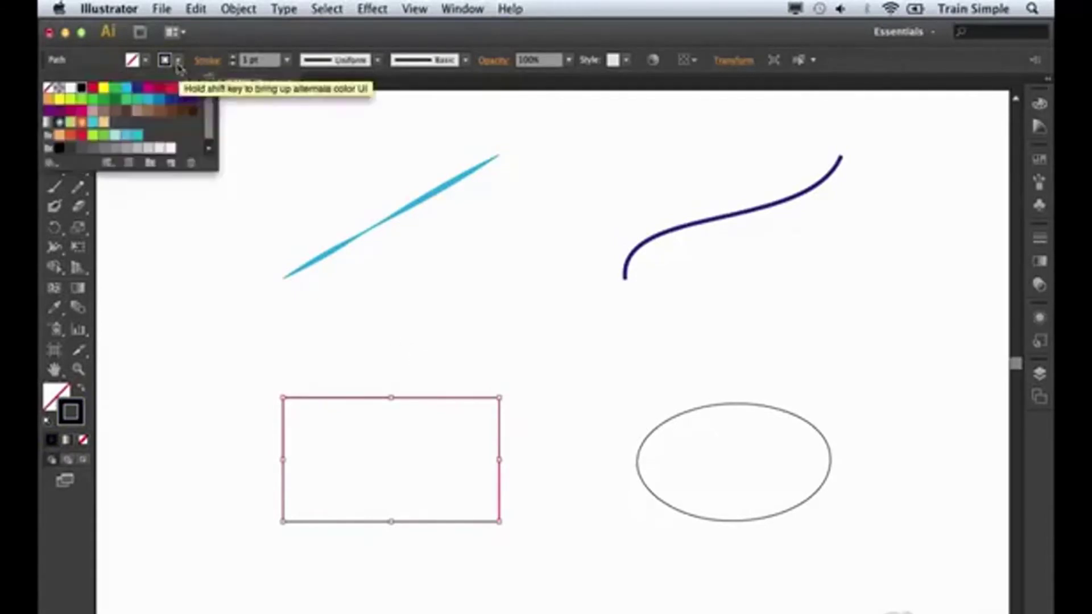
click(130, 116)
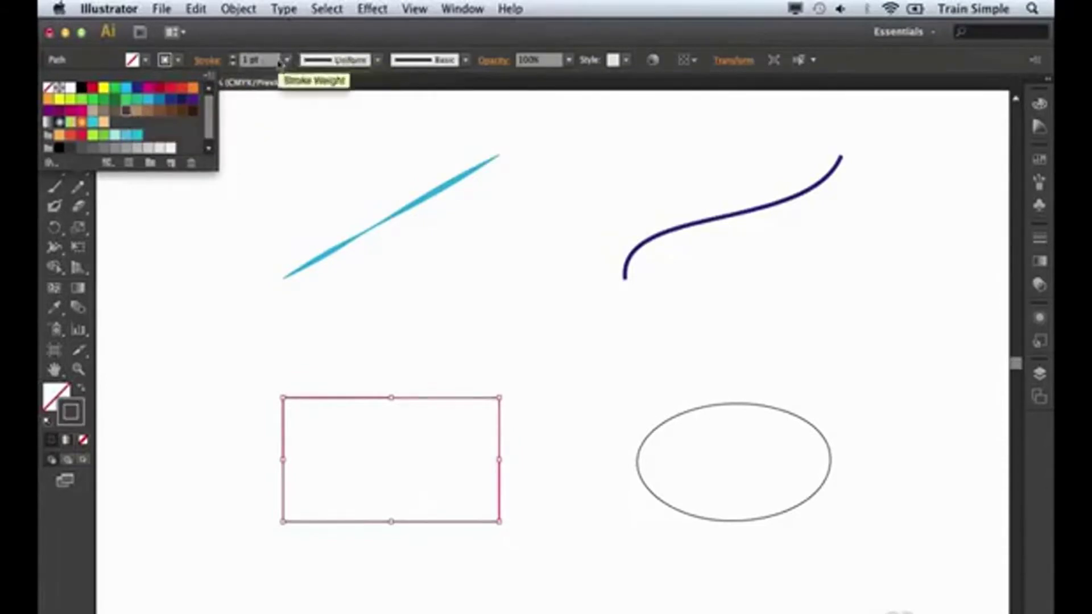
click(280, 61)
click(287, 60)
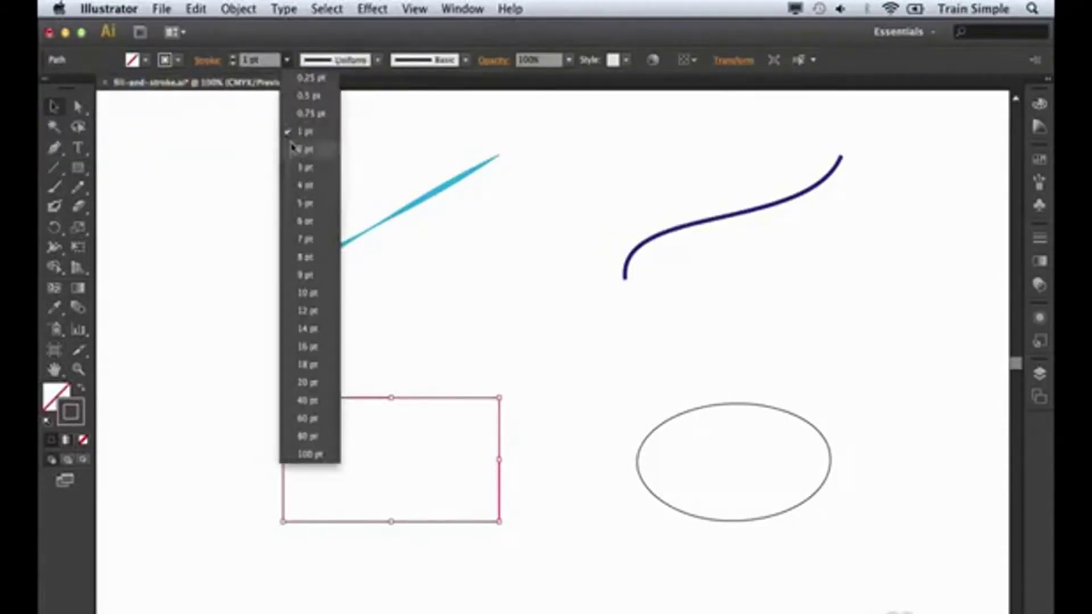
click(302, 222)
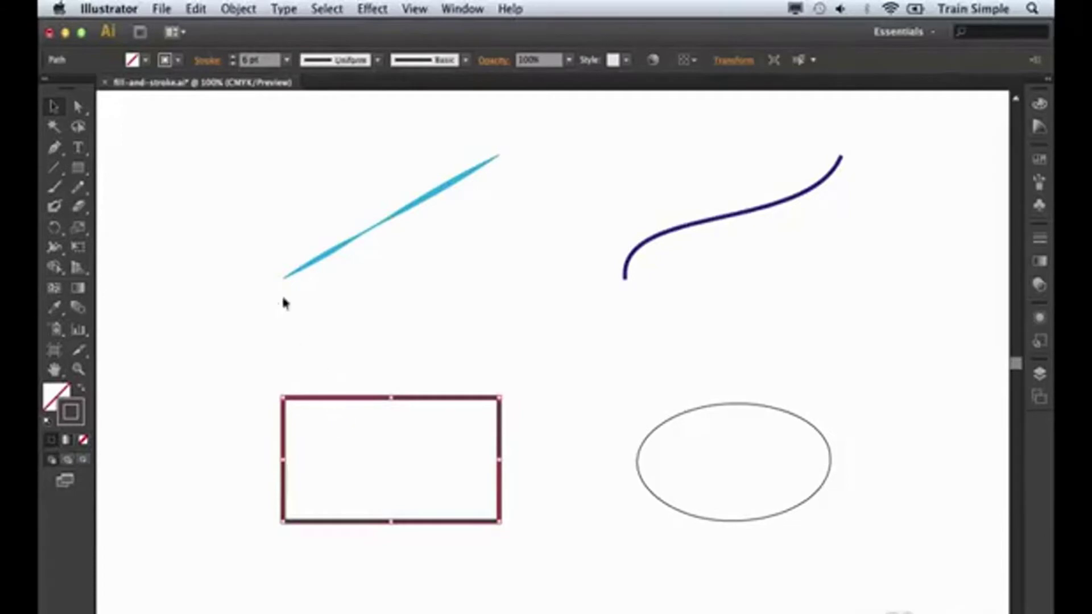
Step: Try magenta and multicolor gradient fills on the rectangle, and settle on the turquoise wave pattern fill
click(146, 61)
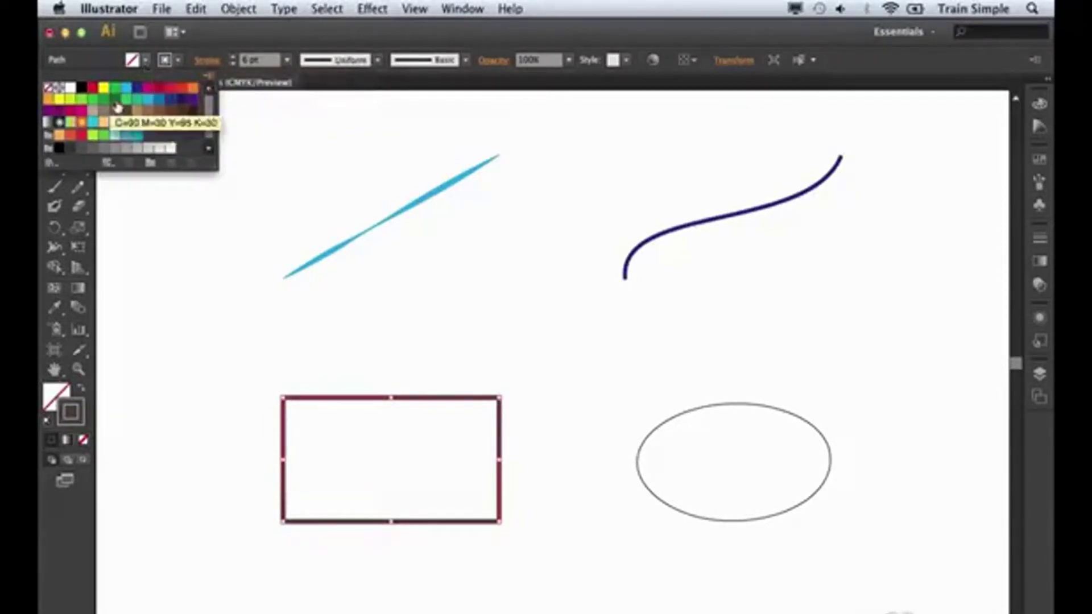
click(82, 111)
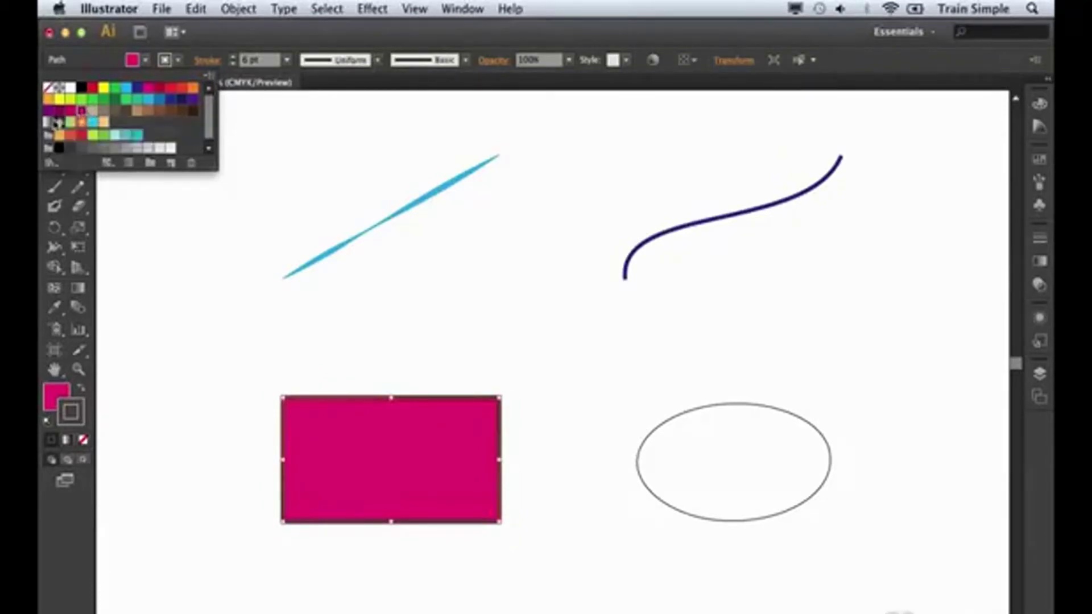
click(71, 123)
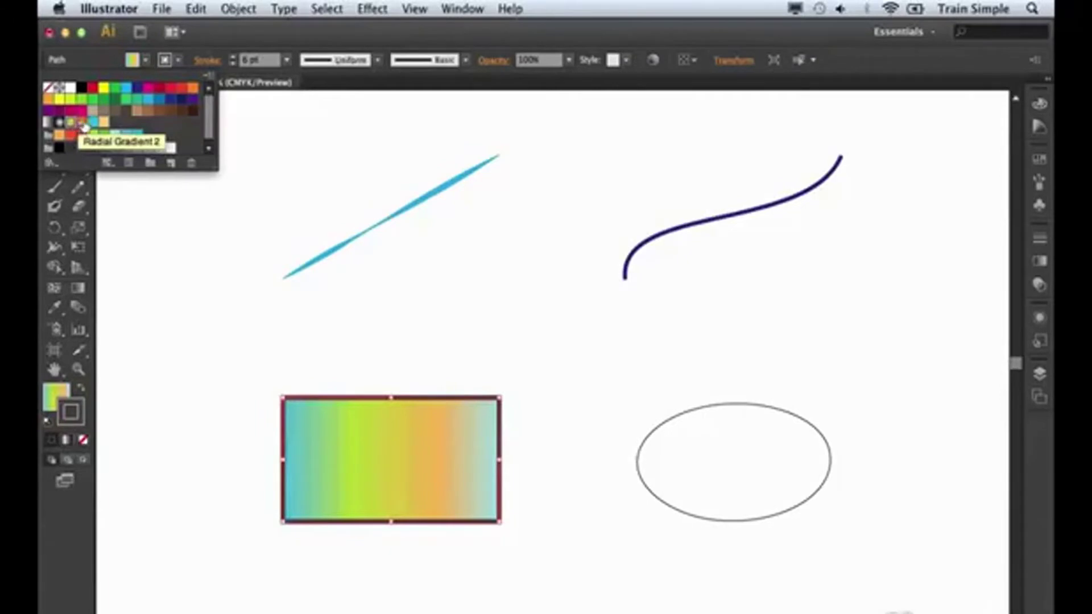
click(95, 124)
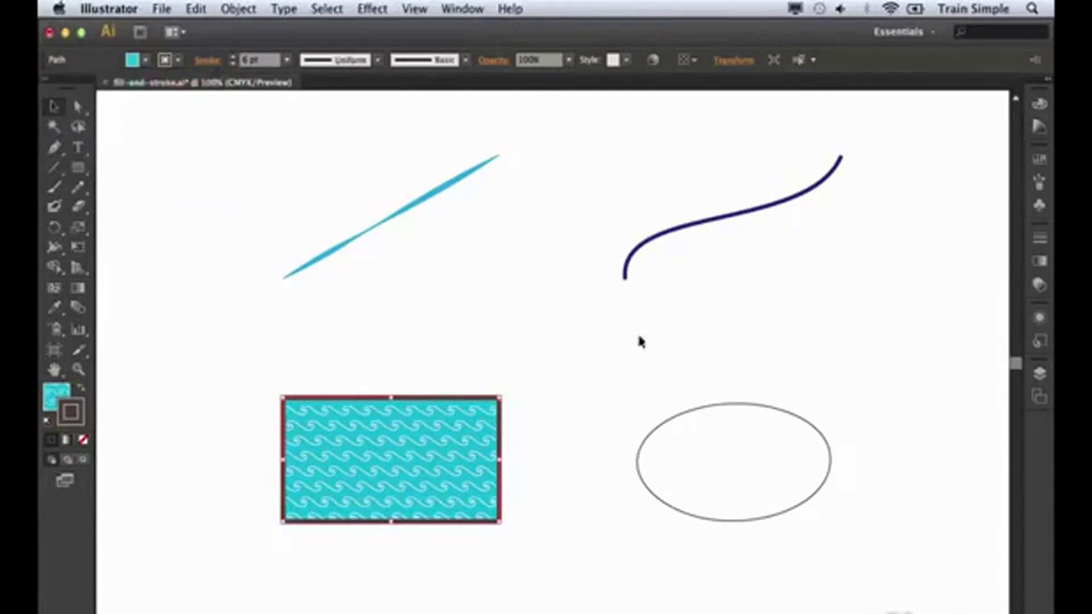
Step: Give the ellipse a red stroke and a gray-brown fill, and deselect it
click(707, 416)
click(705, 411)
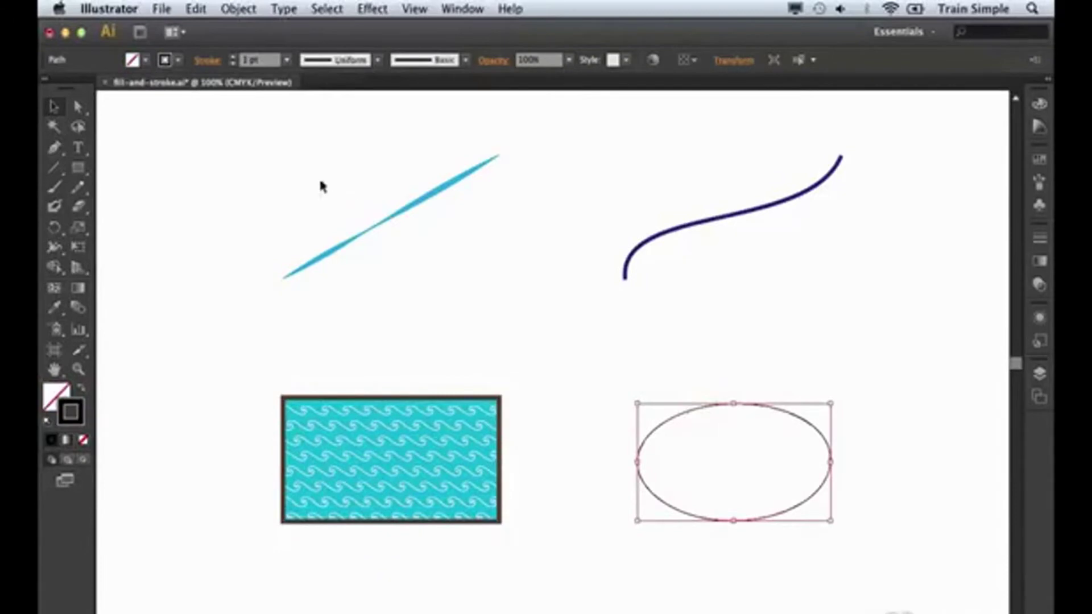
click(179, 61)
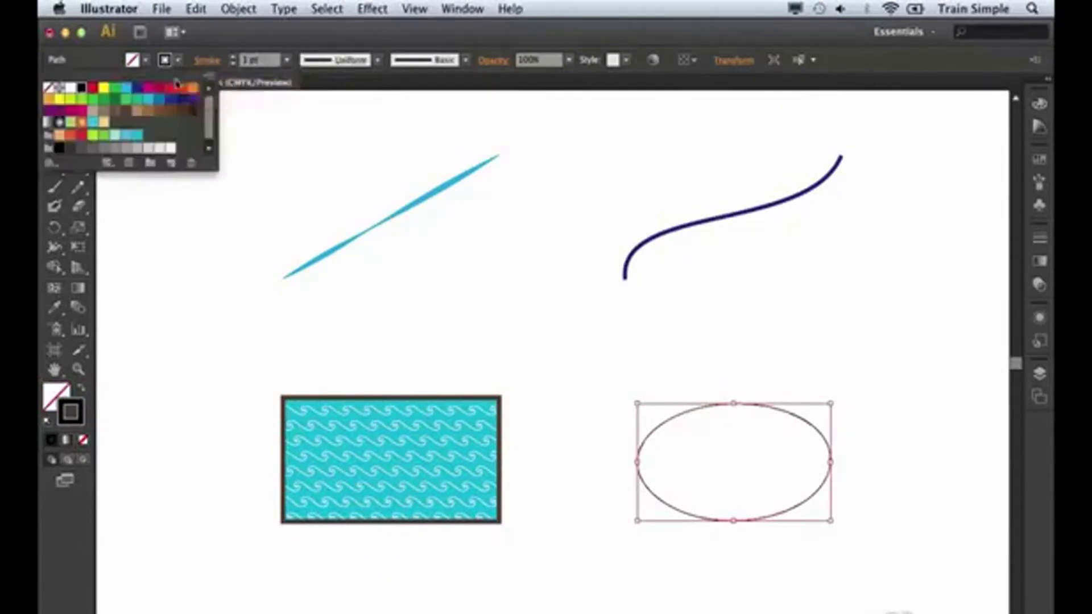
click(171, 88)
click(146, 64)
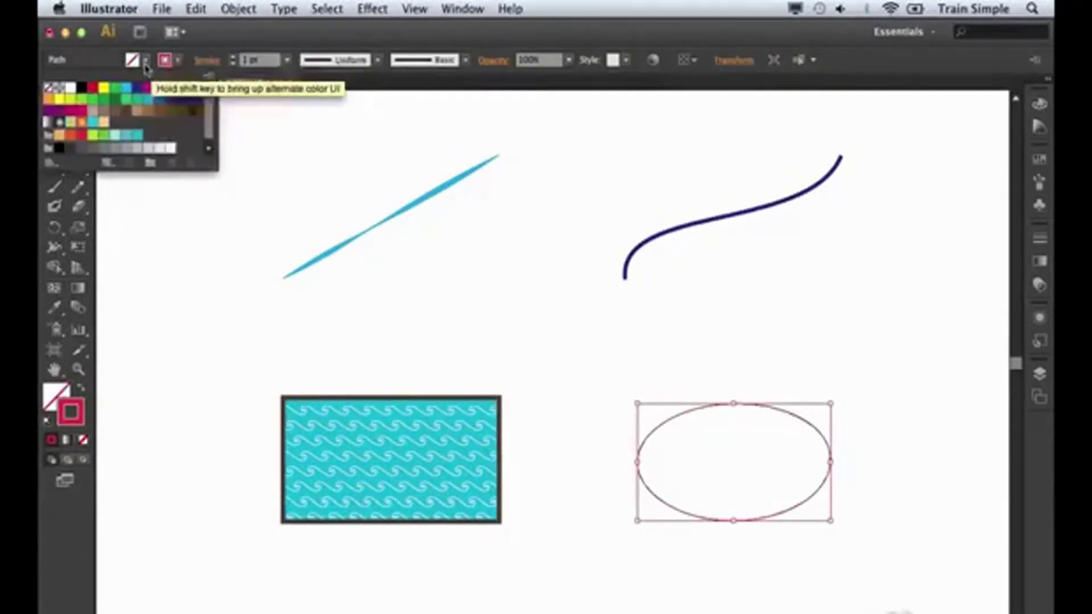
click(118, 114)
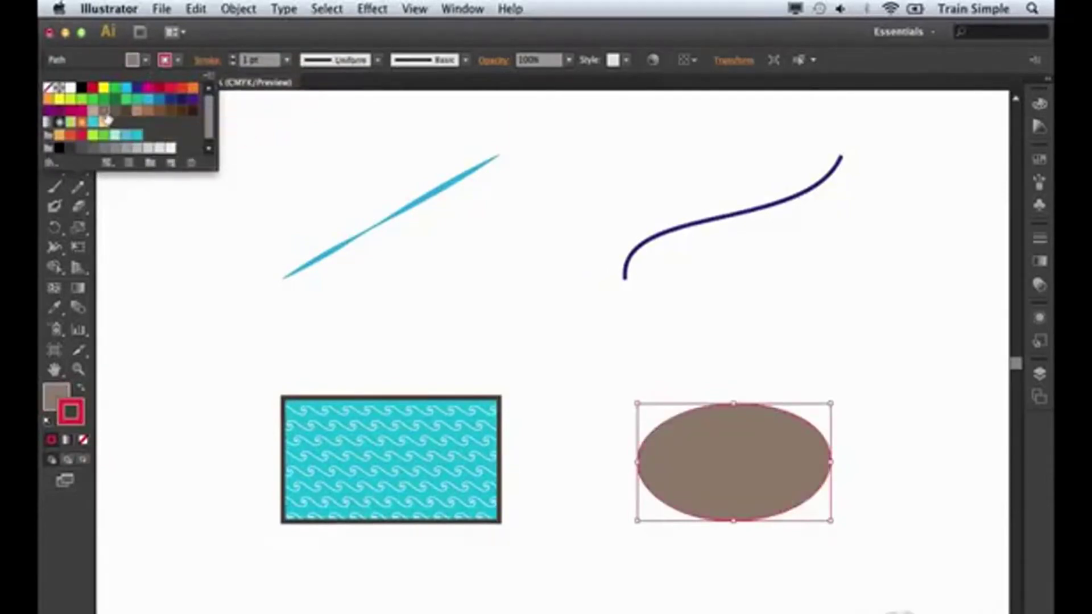
click(519, 325)
click(557, 376)
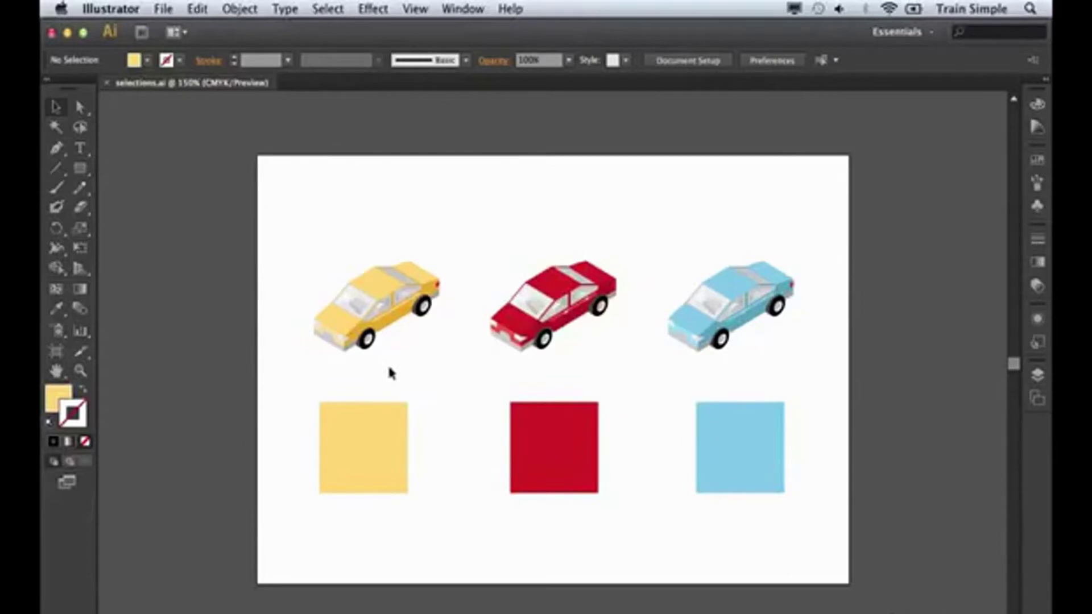
click(78, 111)
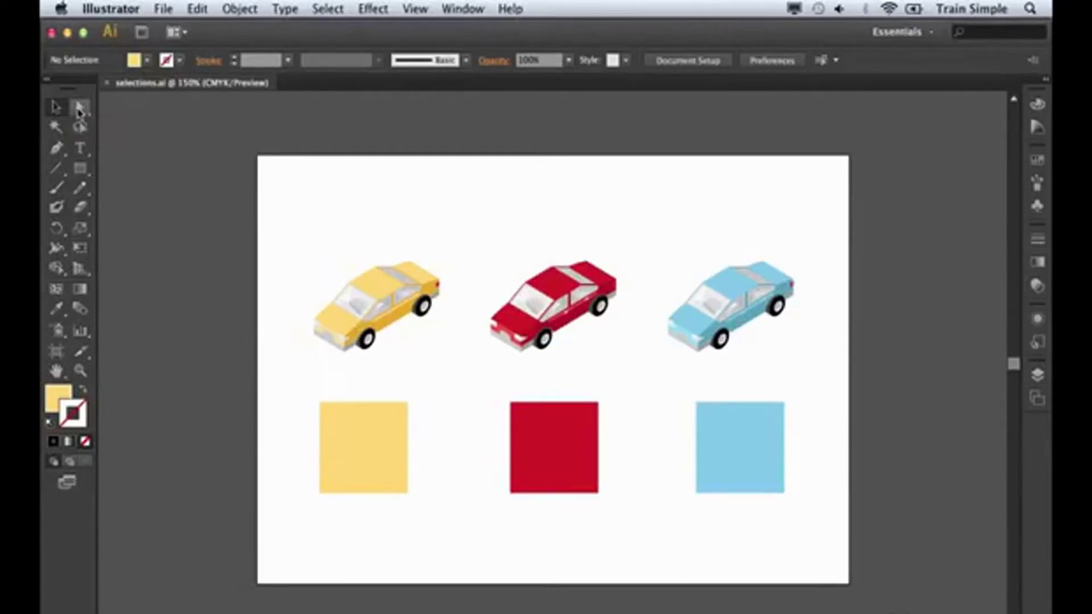
key(v)
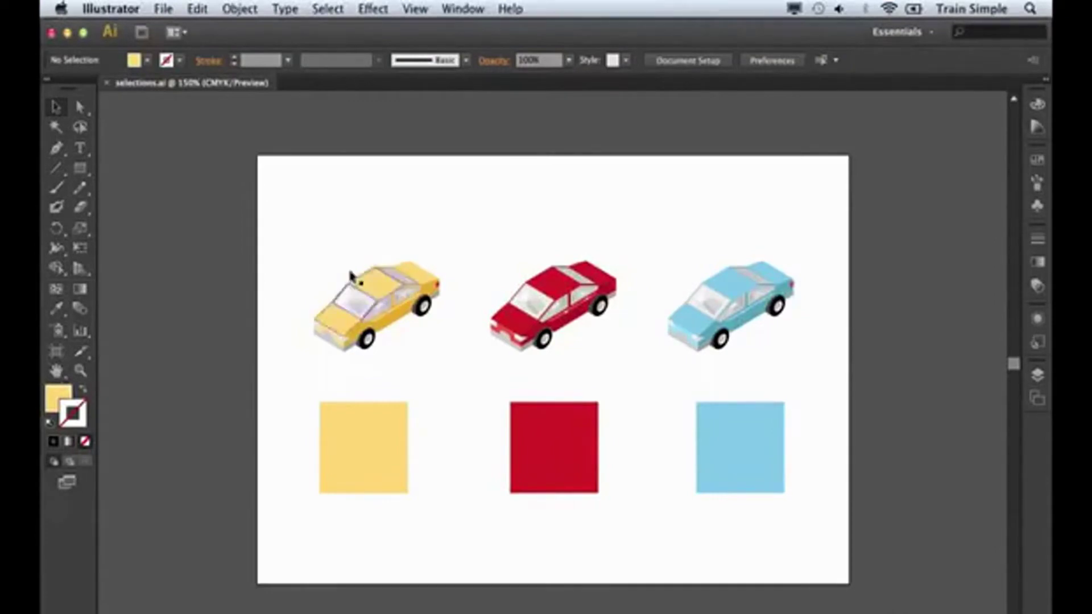
click(79, 107)
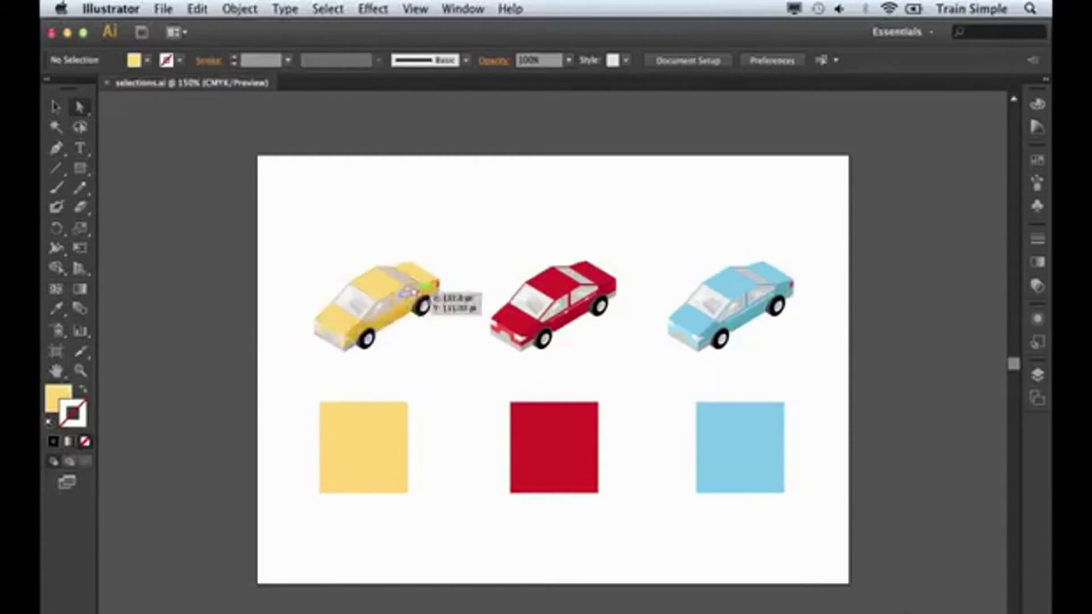
Step: Move the whole yellow car group slightly downward with the Selection tool and deselect it
click(55, 108)
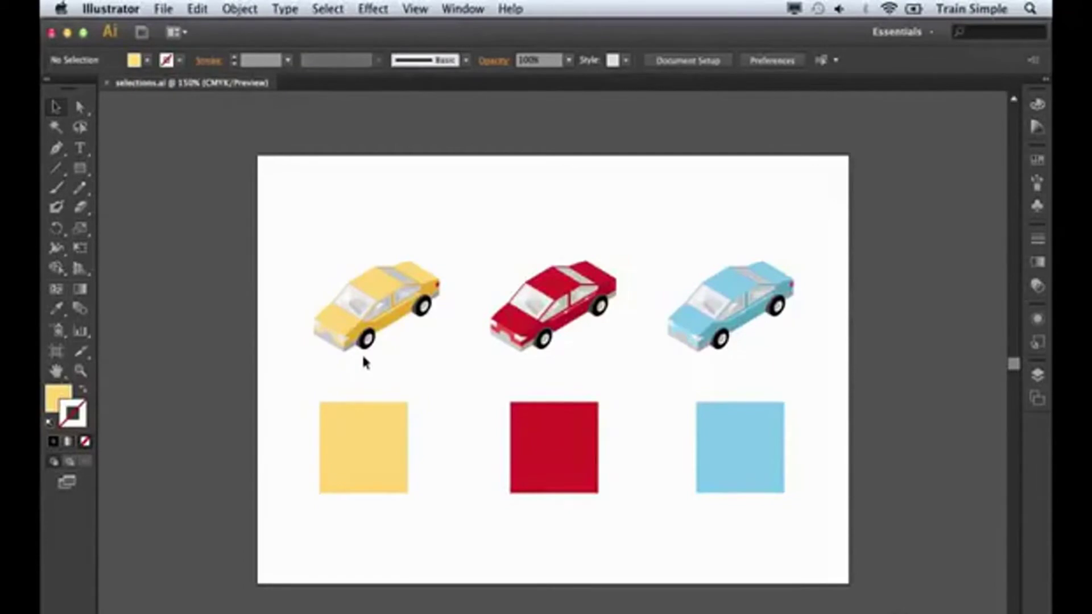
click(381, 307)
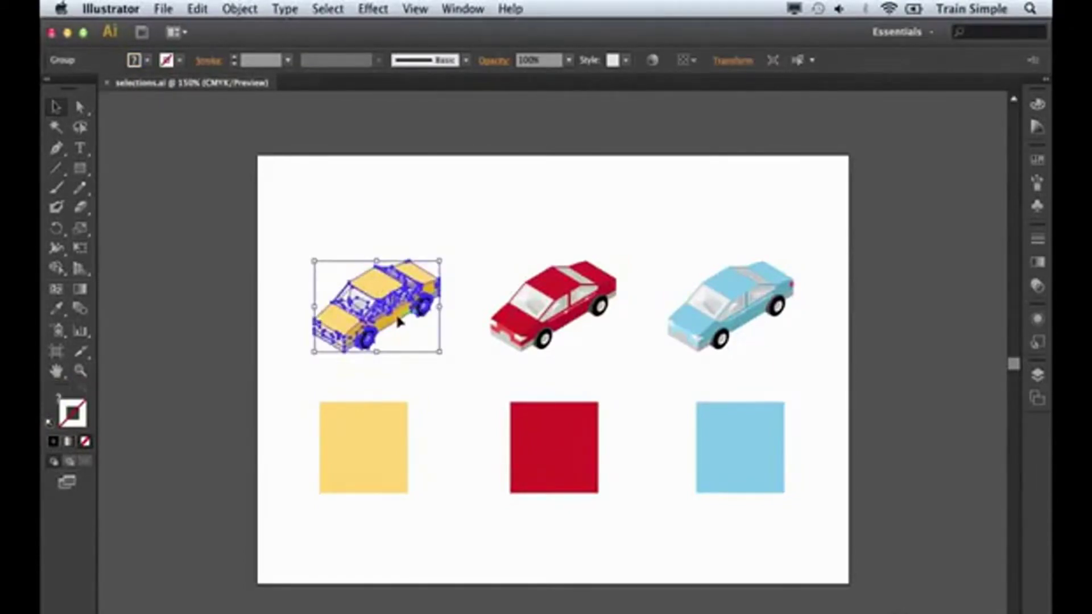
drag(398, 322, 383, 303)
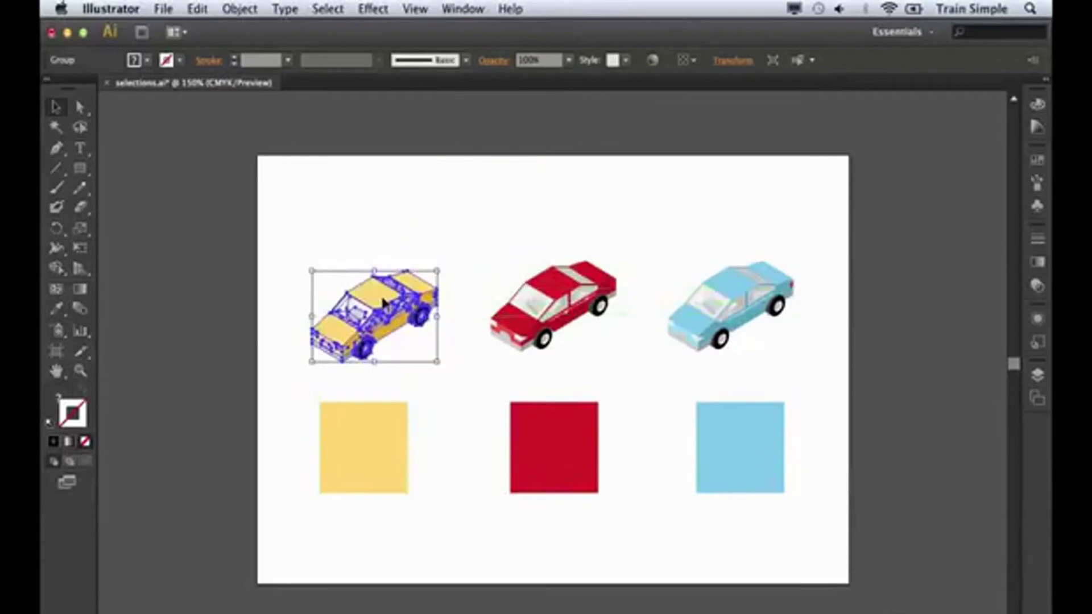
click(375, 244)
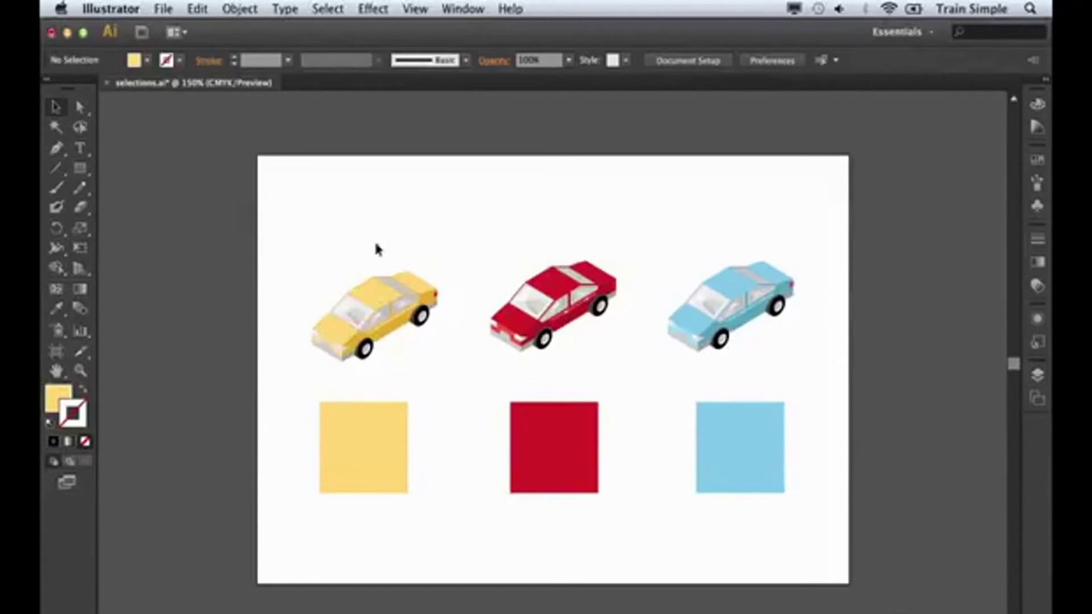
Step: Try moving only the yellow car's roof-and-hood compound path above the car with the Direct Selection tool, and undo the move
click(81, 108)
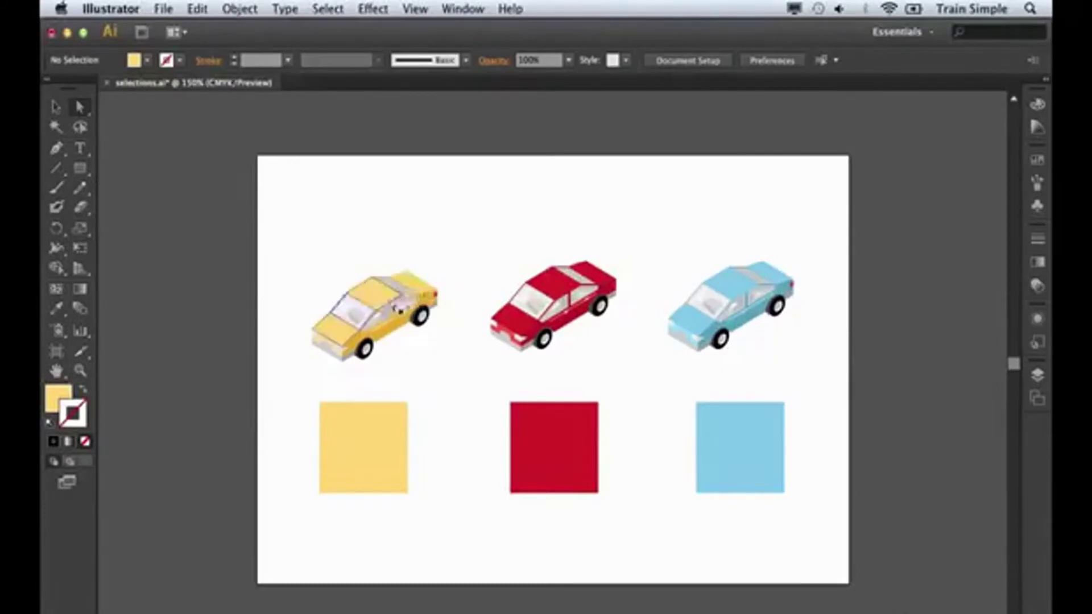
click(370, 295)
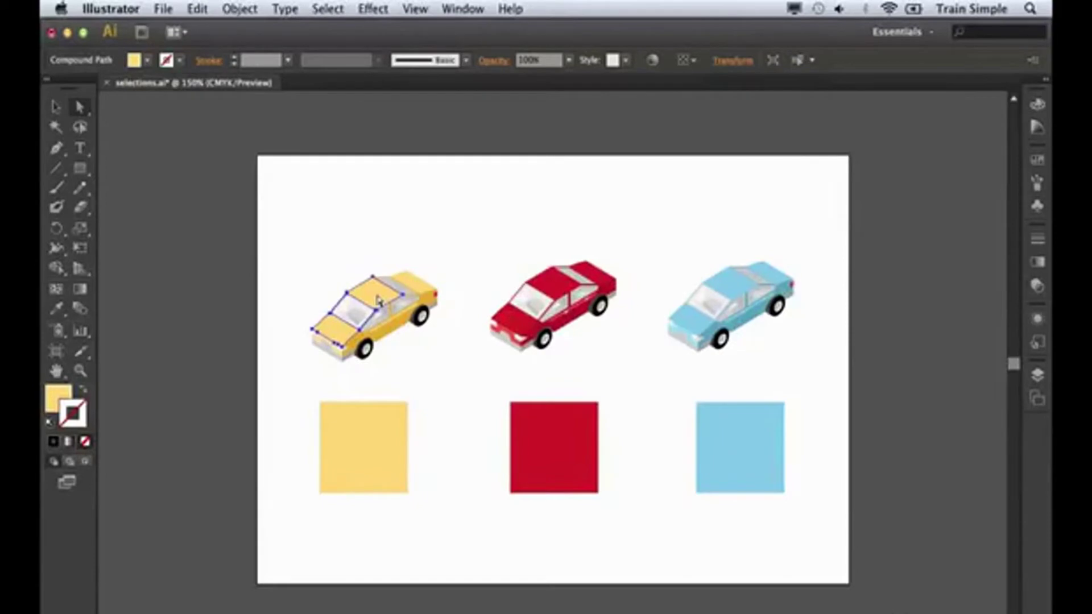
drag(376, 289, 375, 212)
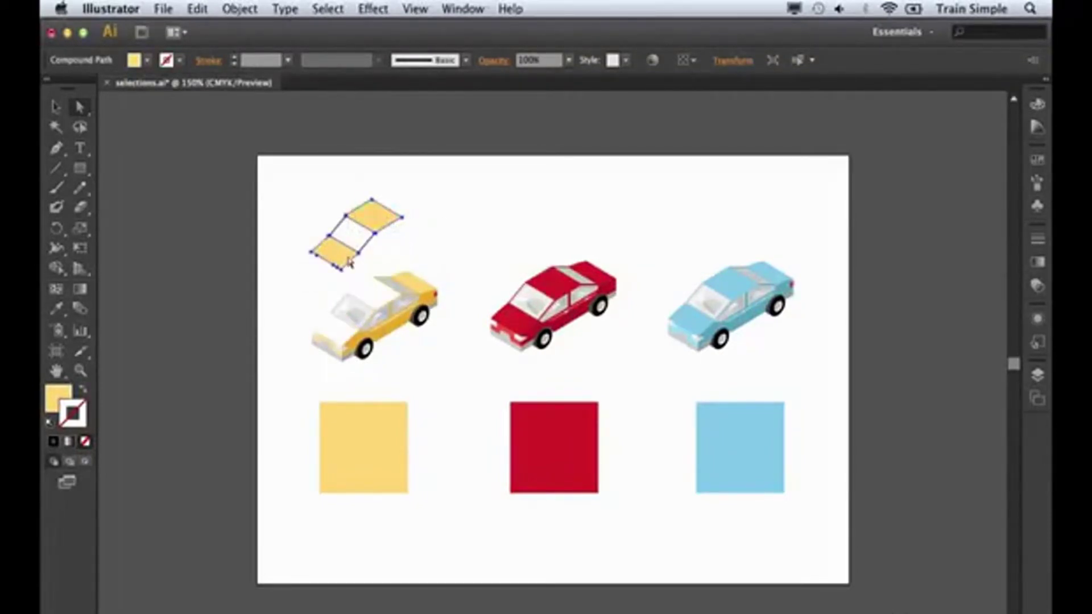
key(v)
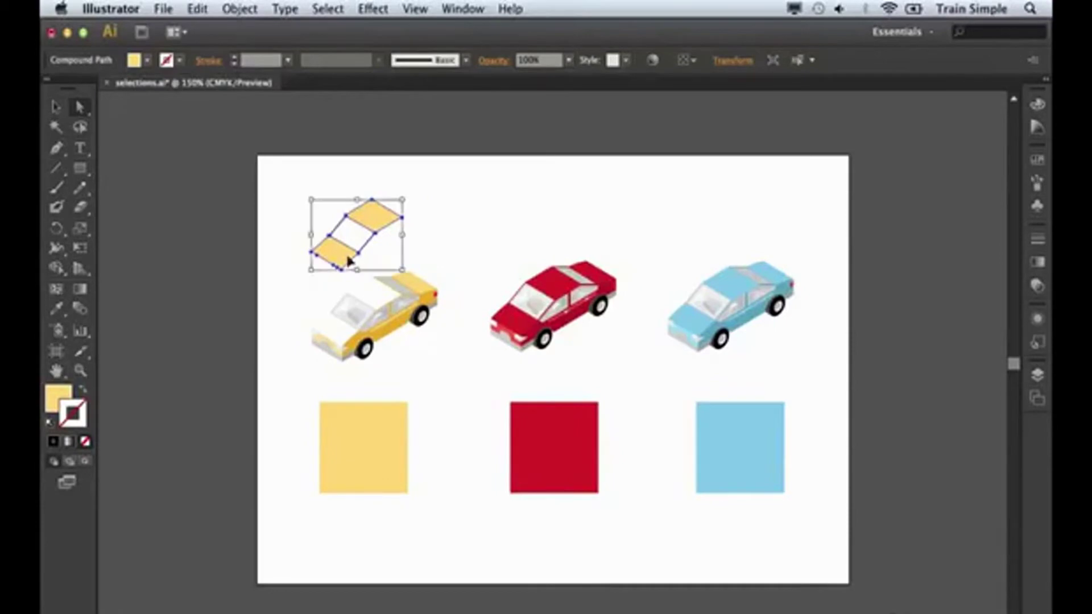
key(super+z)
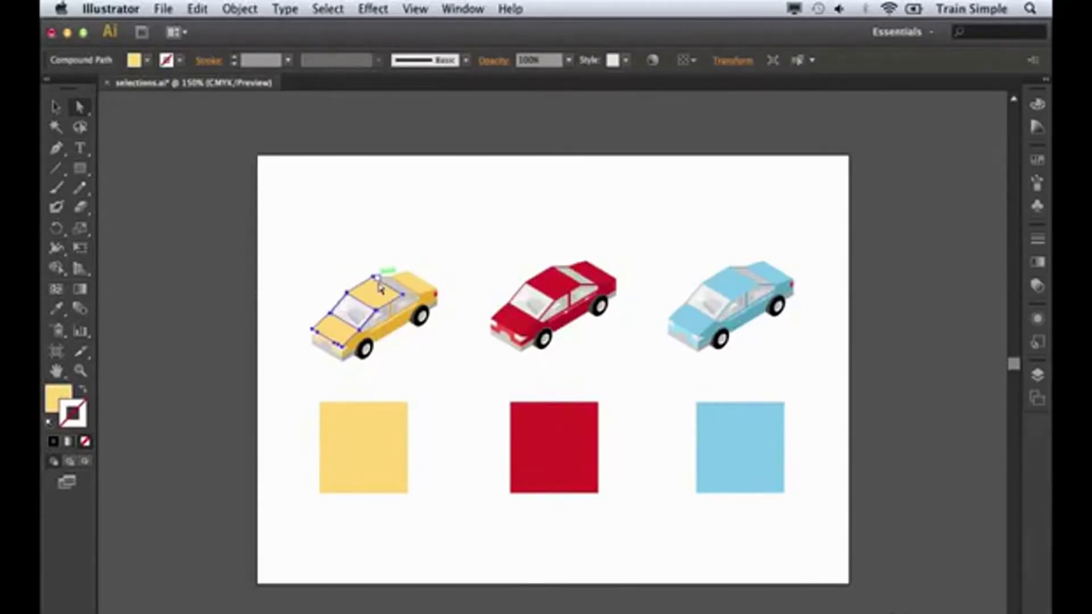
Step: Switch temporarily between Direct Selection and Selection, select the entire yellow car group, and return to Direct Selection
key(v)
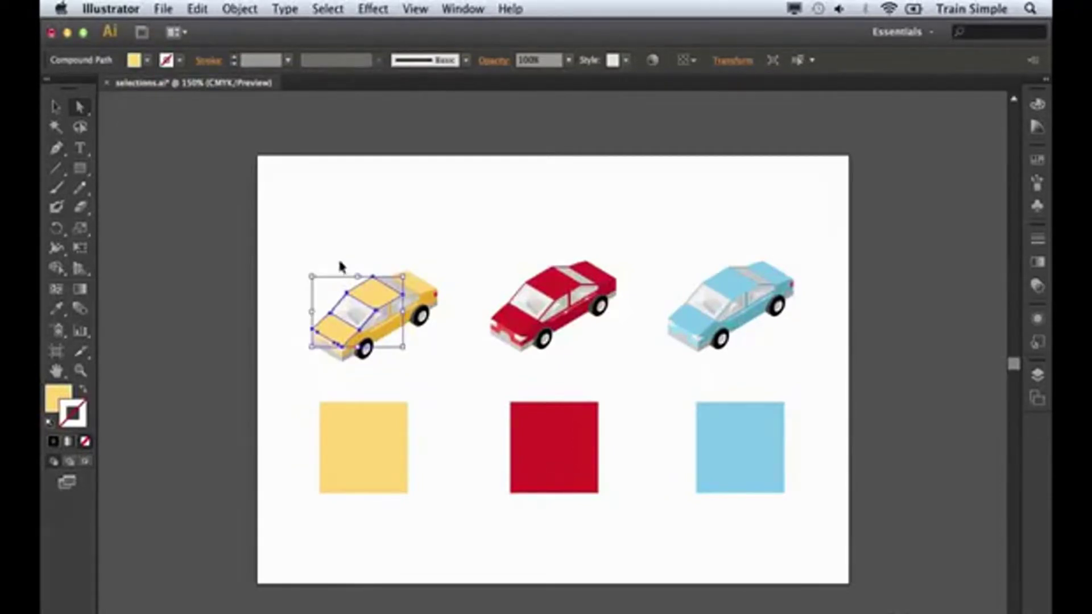
key(a)
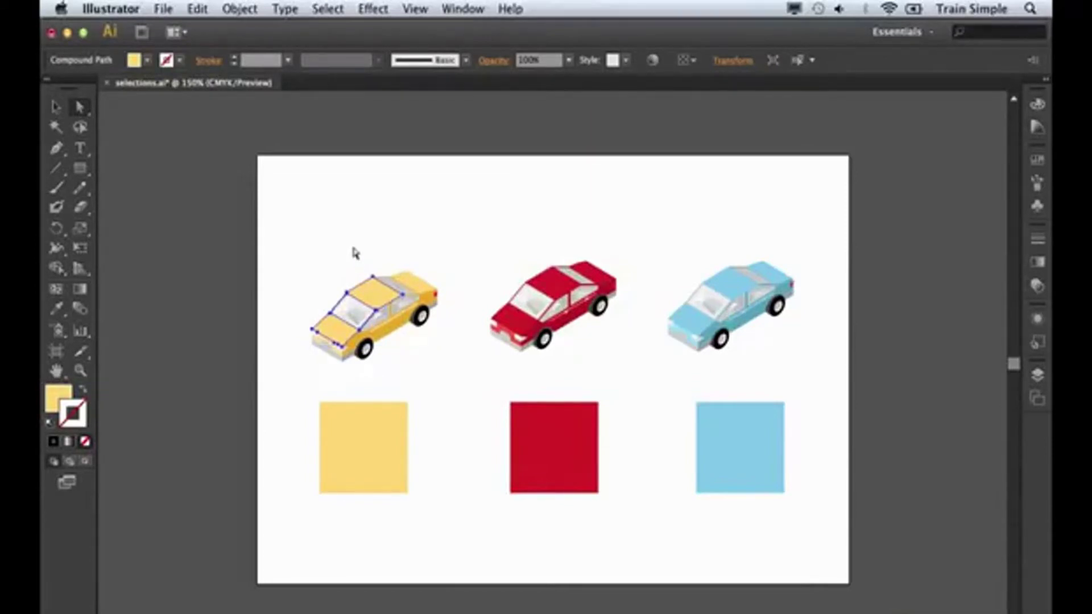
key(v)
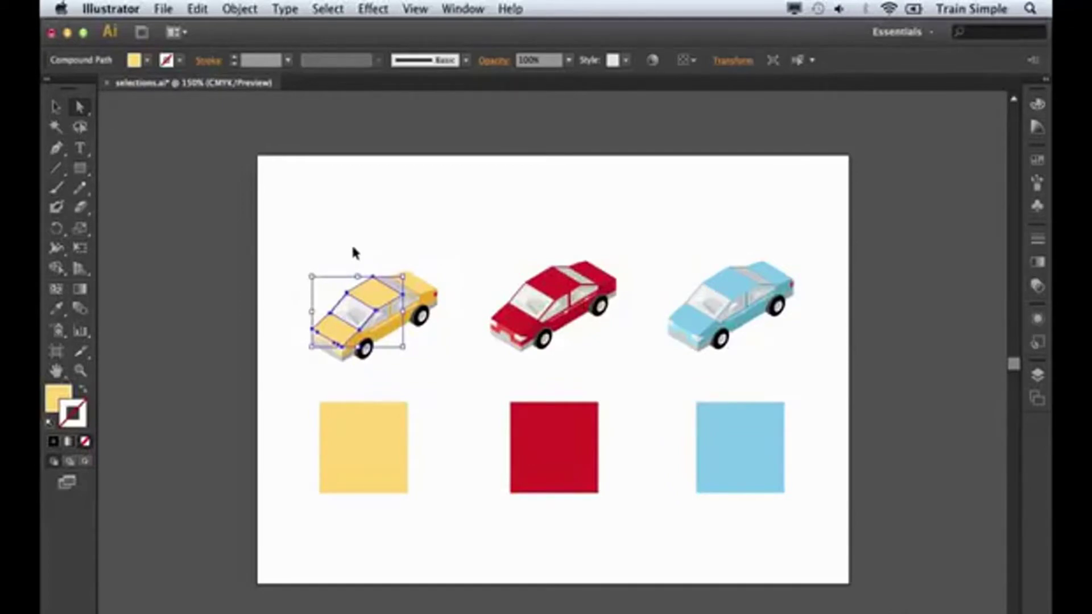
click(422, 296)
key(a)
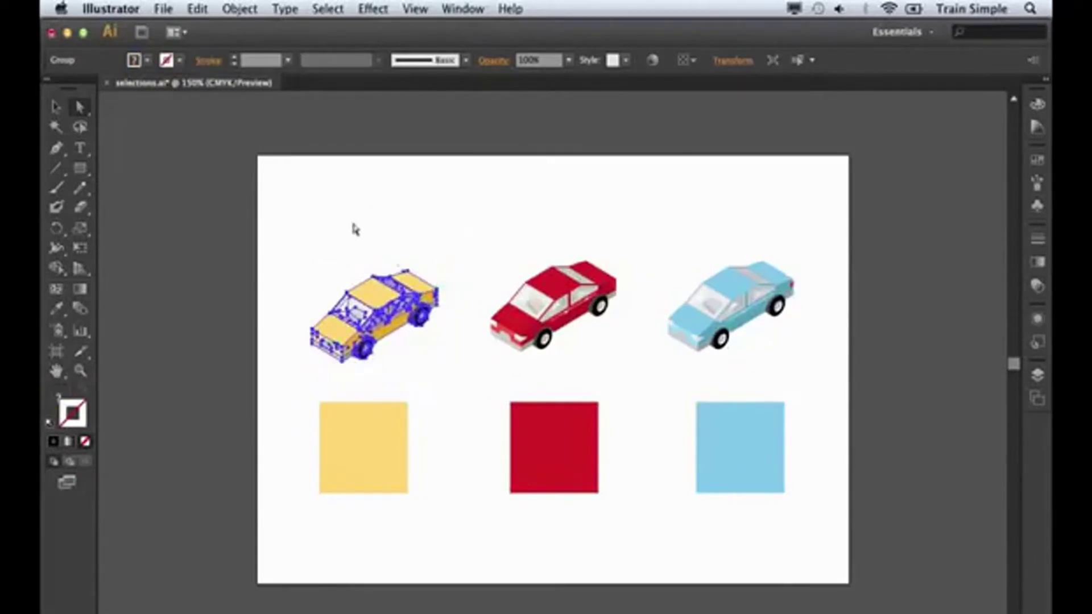
Step: Deselect the artwork, marquee-select the entire yellow car with the Direct Selection tool, and deselect it
click(415, 216)
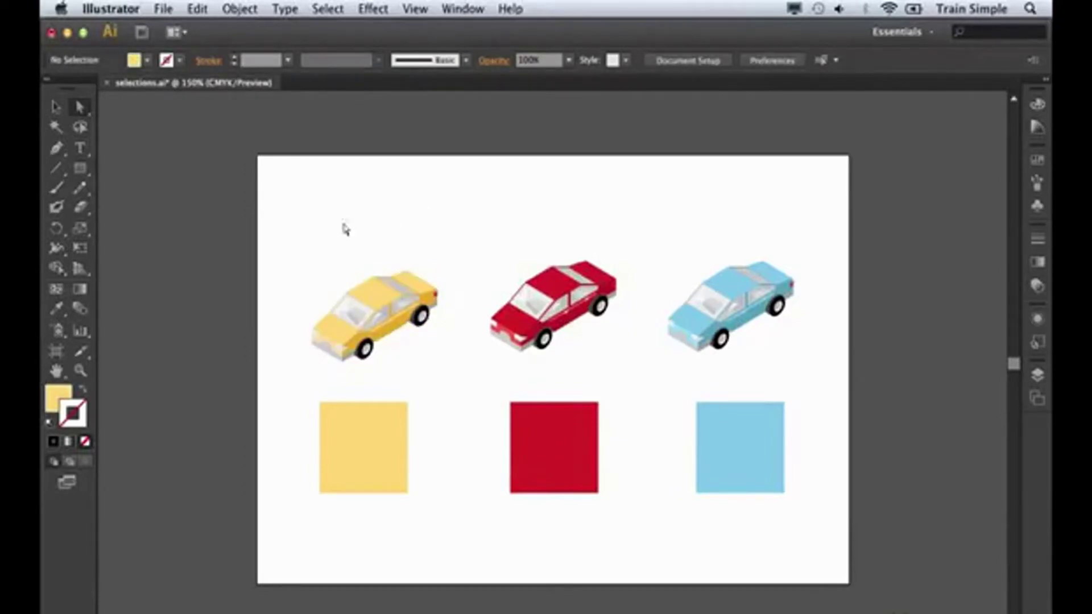
drag(280, 223, 470, 377)
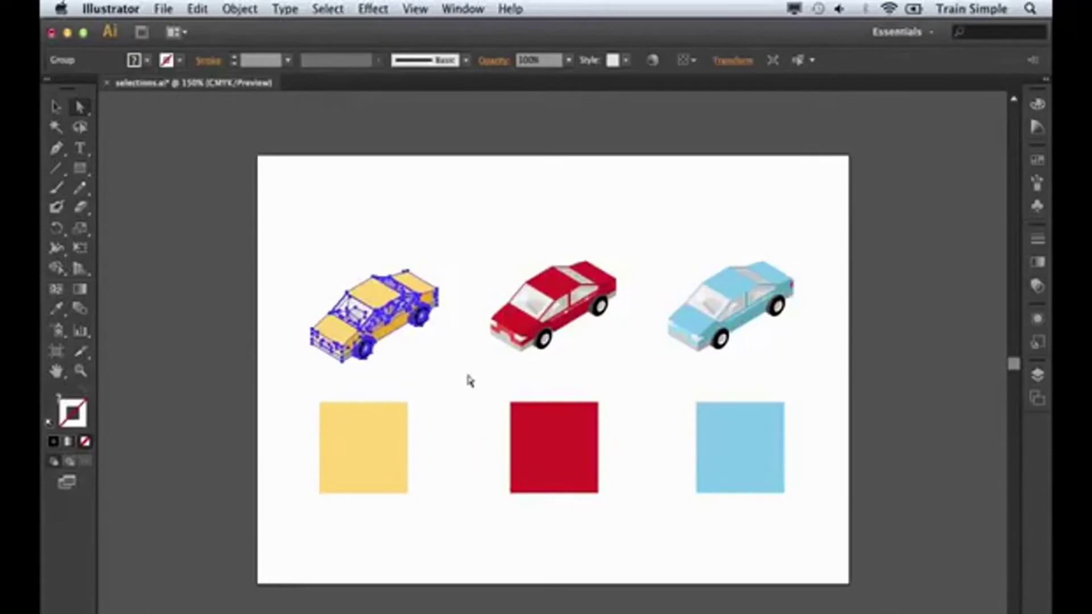
click(470, 381)
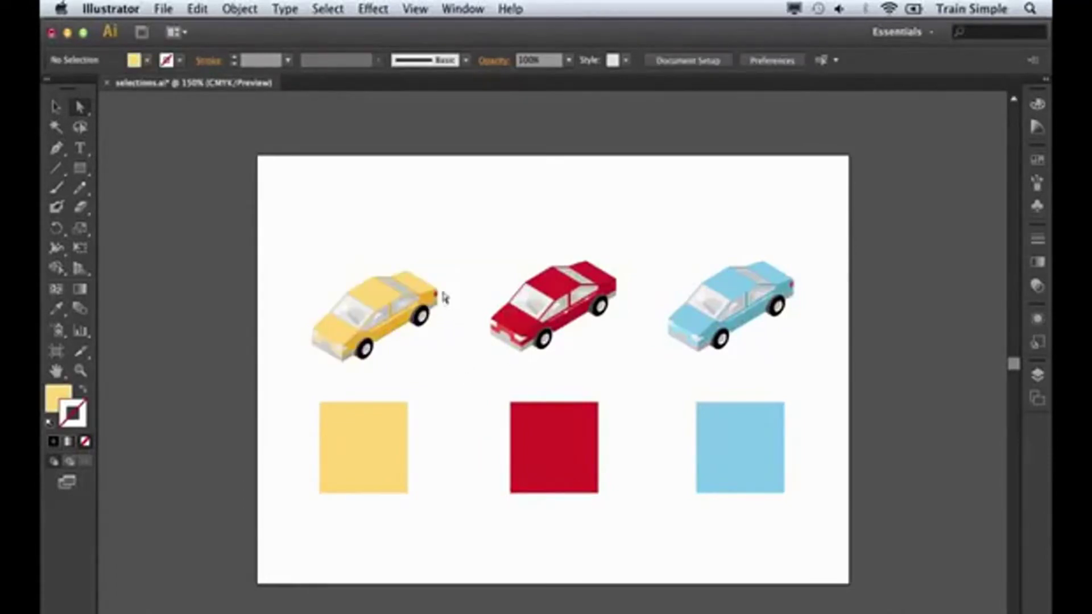
Step: Select the upper corner anchor point of the yellow car's roof, select the whole compound path, and deselect it
click(374, 278)
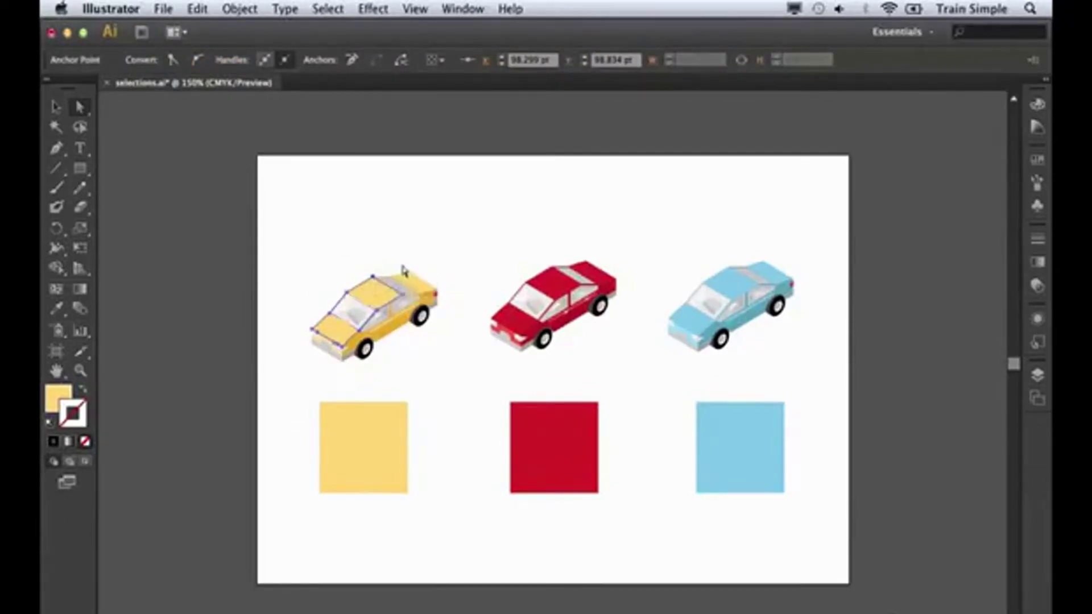
click(372, 295)
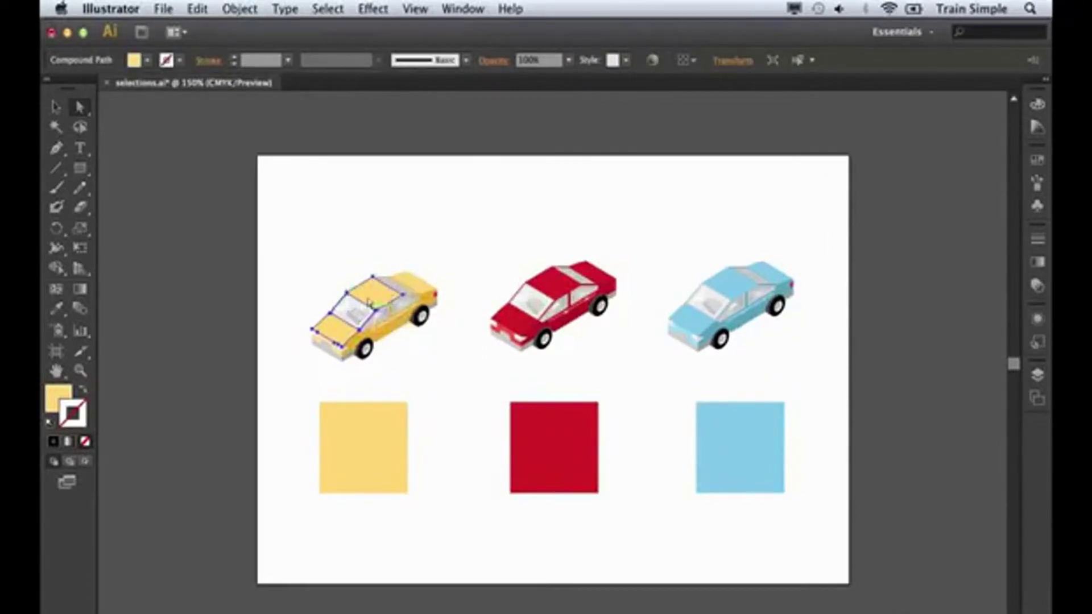
click(358, 276)
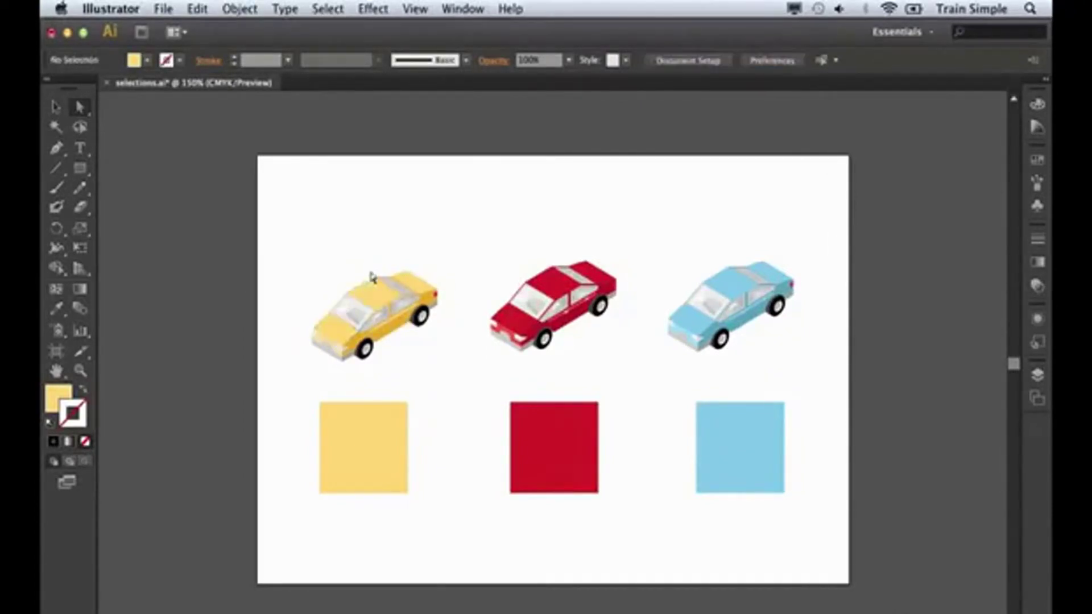
Step: Try raising only the upper corner anchor point of the yellow car's roof into a peak, undo the moves, and deselect the path
click(373, 278)
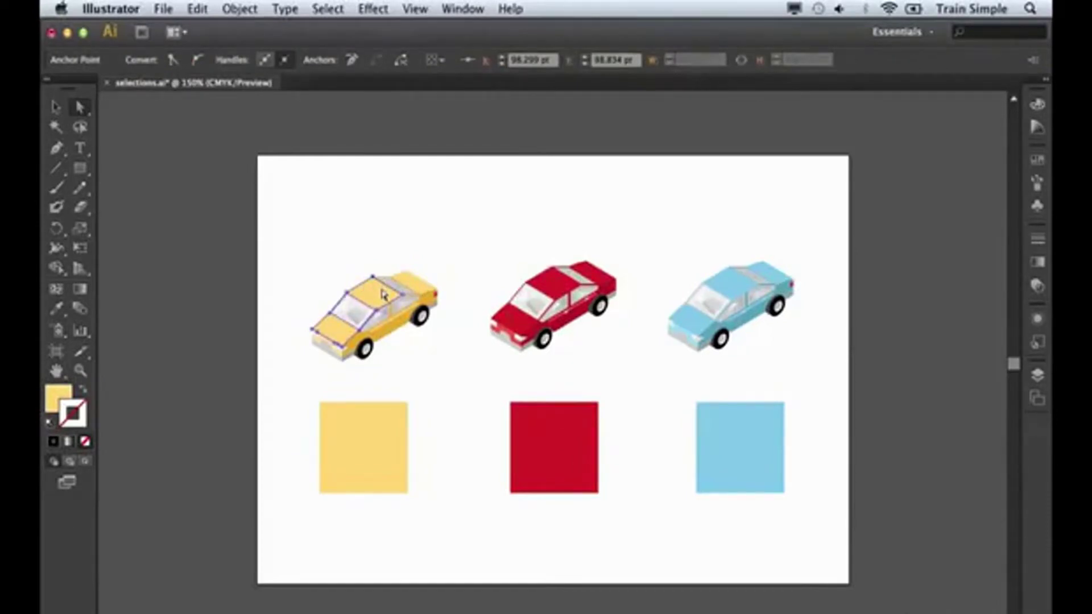
key(shift+Up)
key(shift+Up)
key(shift+Up)
key(shift+Up)
key(shift+Up)
key(shift+Up)
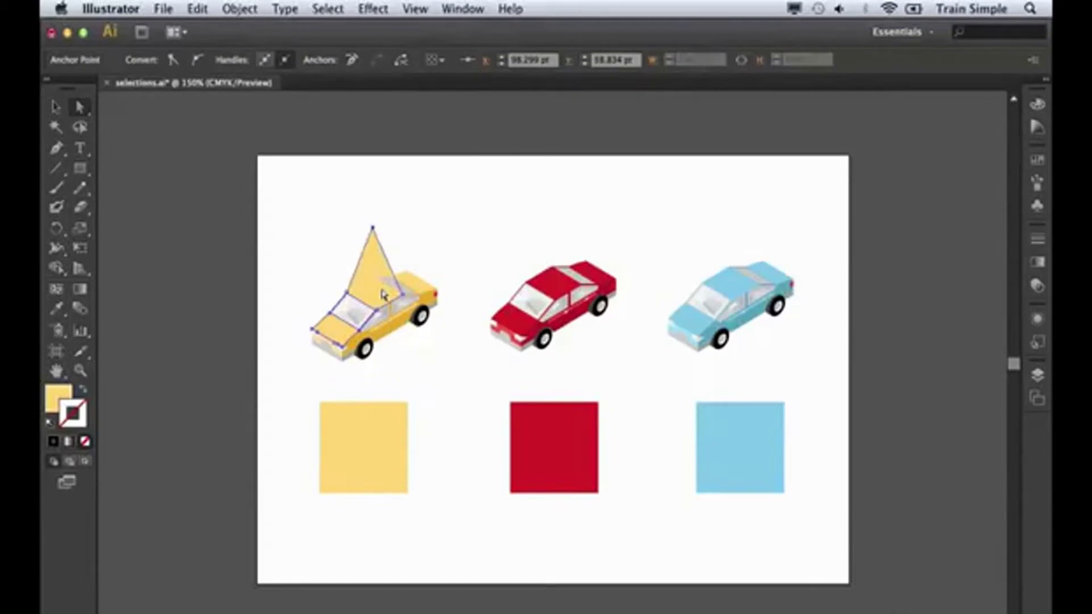
key(super+z)
key(super+z)
key(super+z)
key(super+z)
key(super+z)
key(super+z)
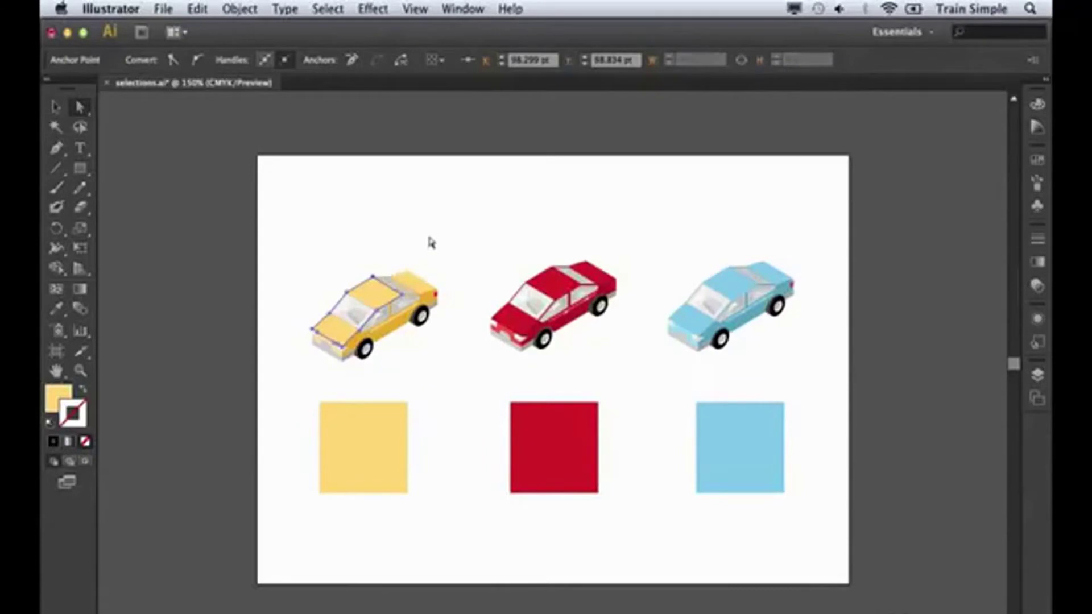
click(433, 240)
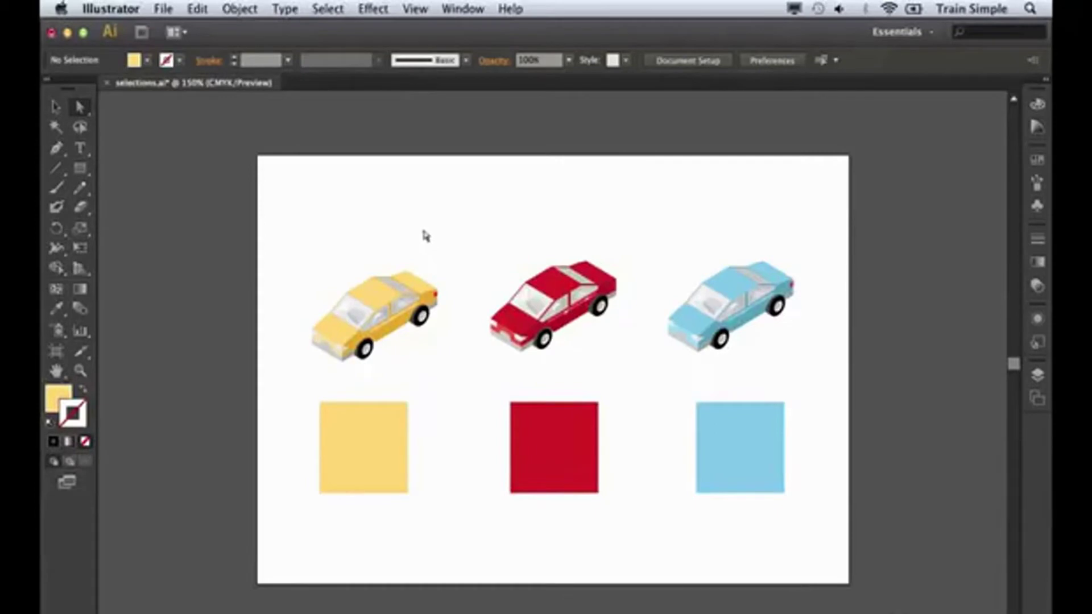
Step: Switch to the Selection tool and display the document's layers
click(55, 107)
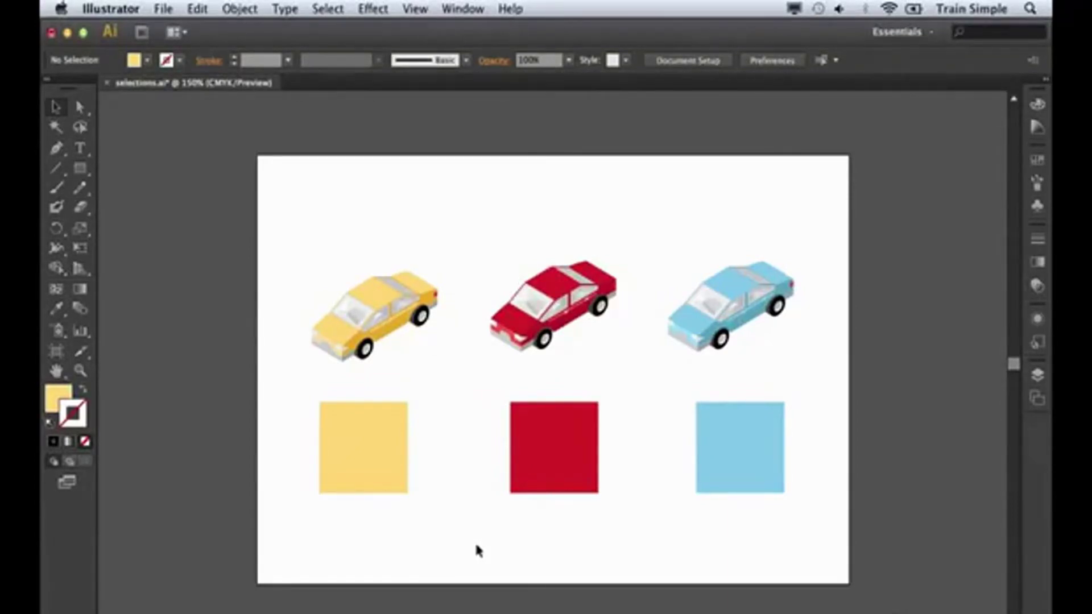
click(1036, 375)
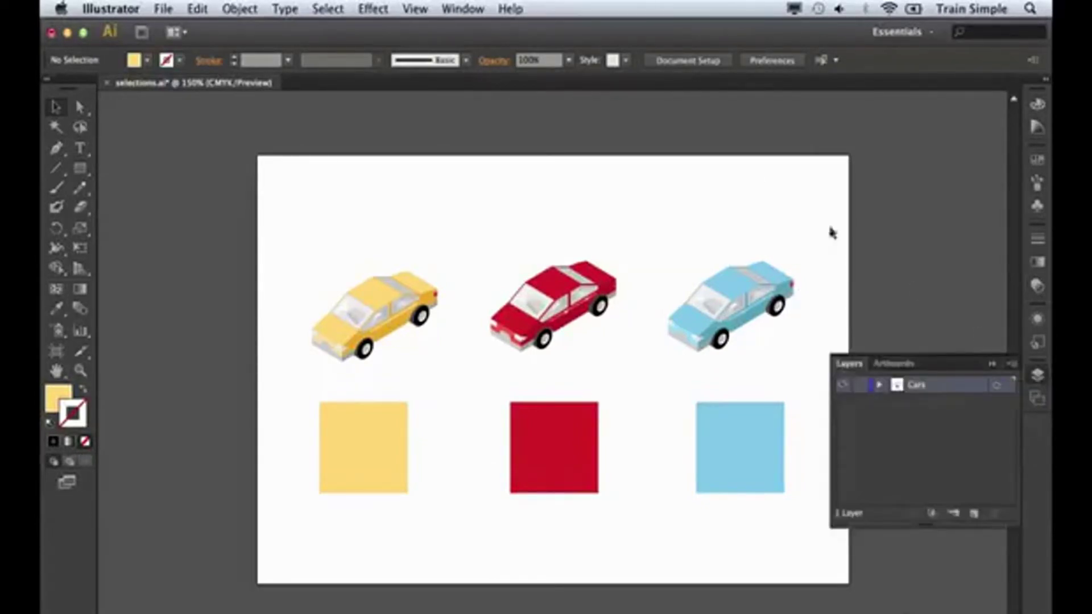
click(474, 10)
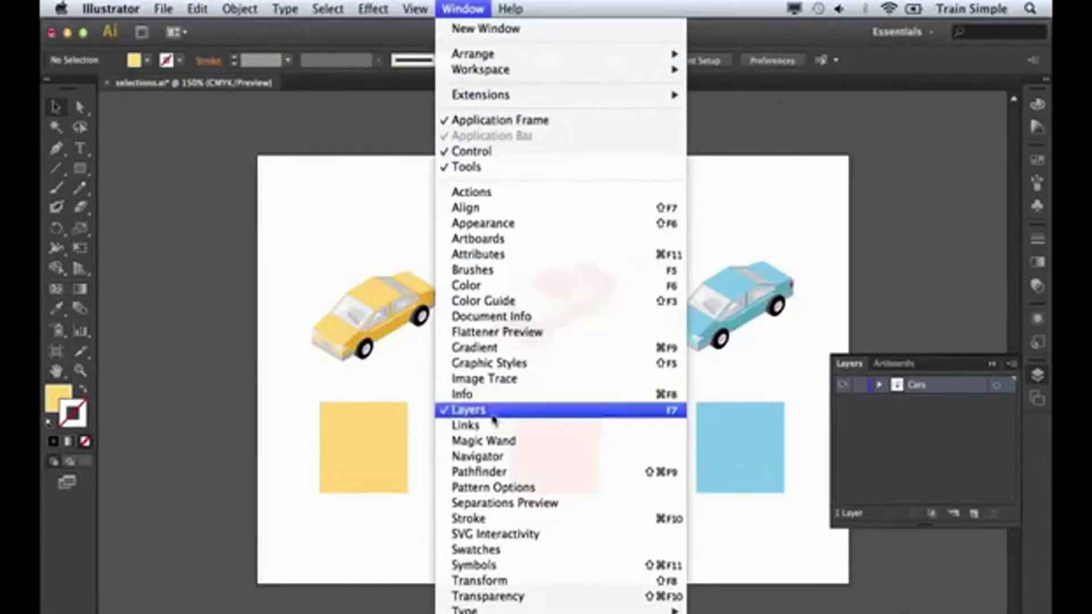
click(885, 281)
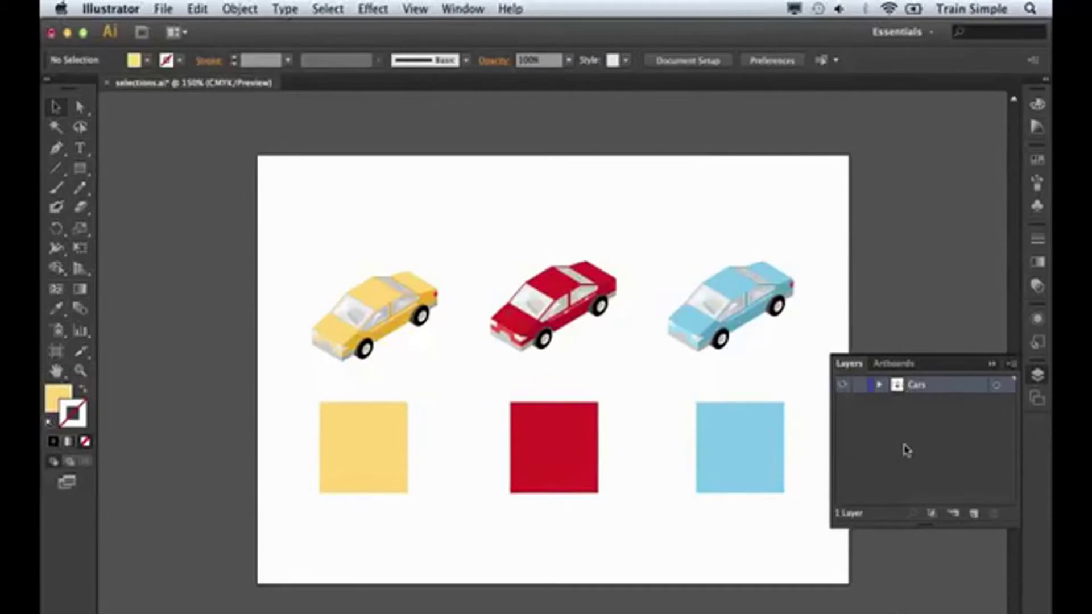
Step: Expand the Cars layer, examine the contents of the red car's group, and collapse that group
click(880, 386)
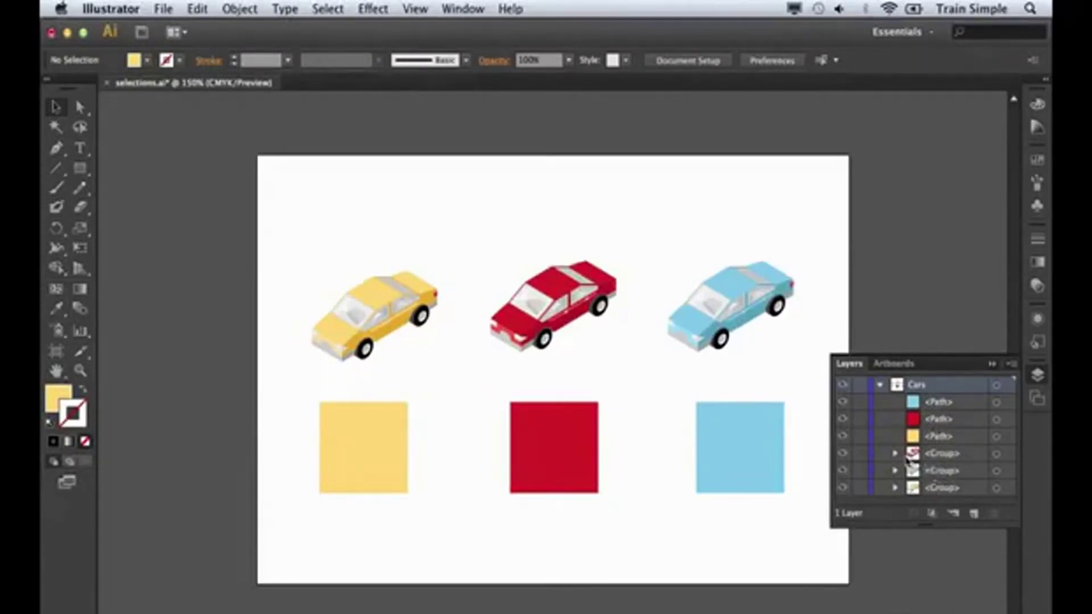
click(897, 454)
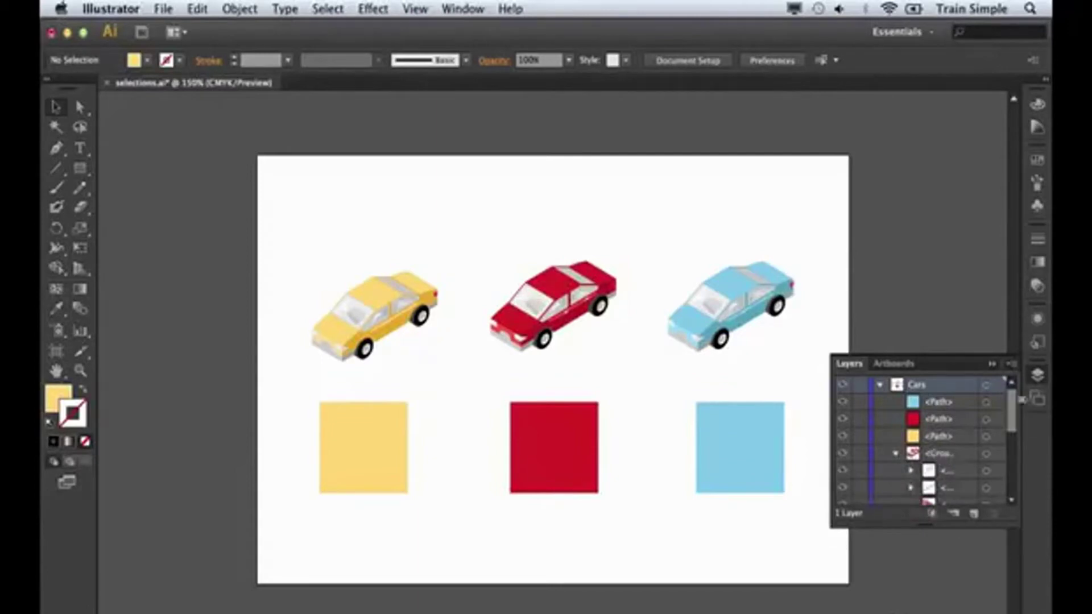
mouse_move(1016, 405)
mouse_down()
mouse_move(1016, 437)
mouse_move(1011, 408)
mouse_up()
click(896, 453)
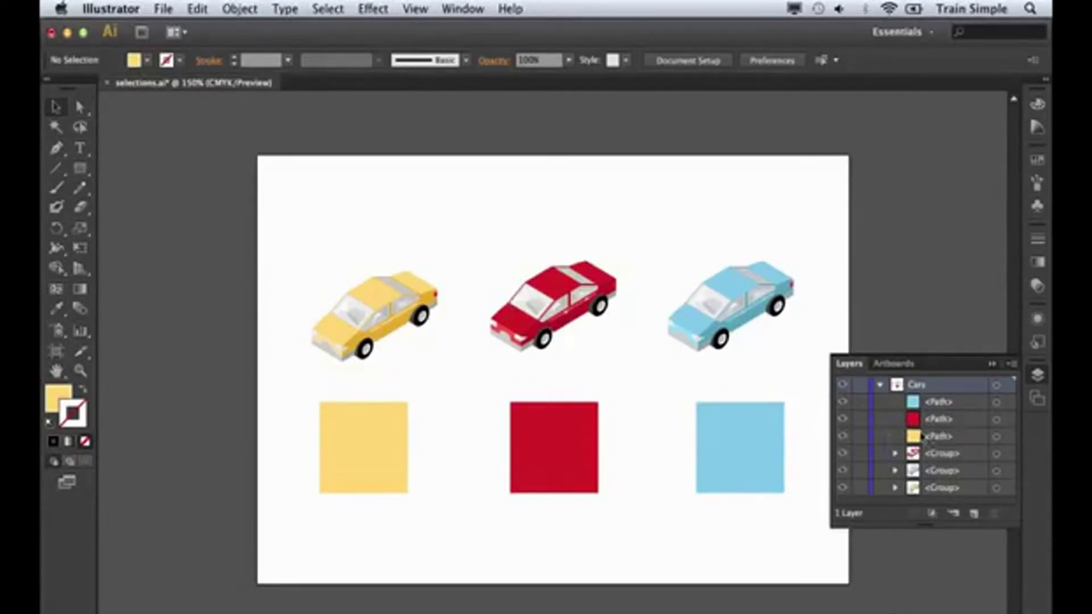
Step: Move the red square so it overlaps the yellow one, and the blue square so it overlaps the red one
click(573, 444)
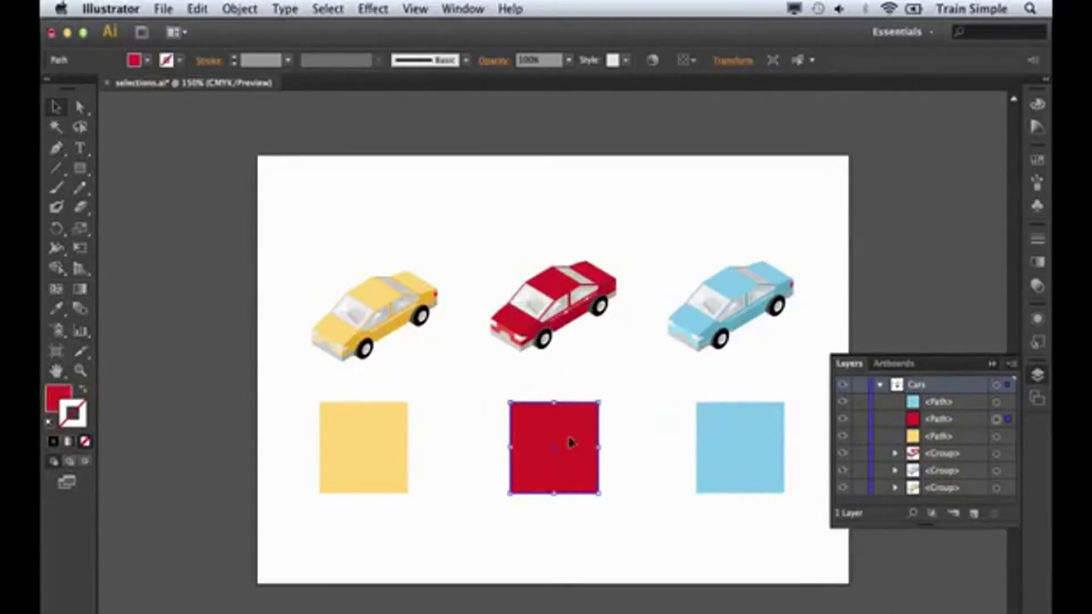
drag(571, 442, 431, 444)
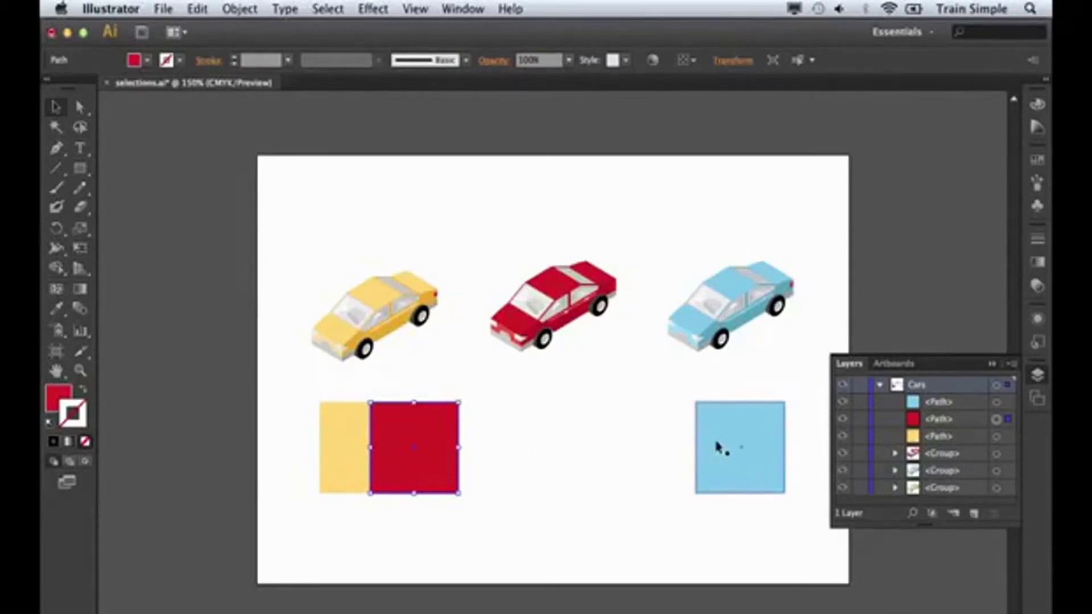
click(718, 448)
drag(727, 451, 418, 456)
Step: Nudge the yellow square back and forth horizontally in large increments, leaving it shifted three increments right, farther behind the other squares
click(353, 462)
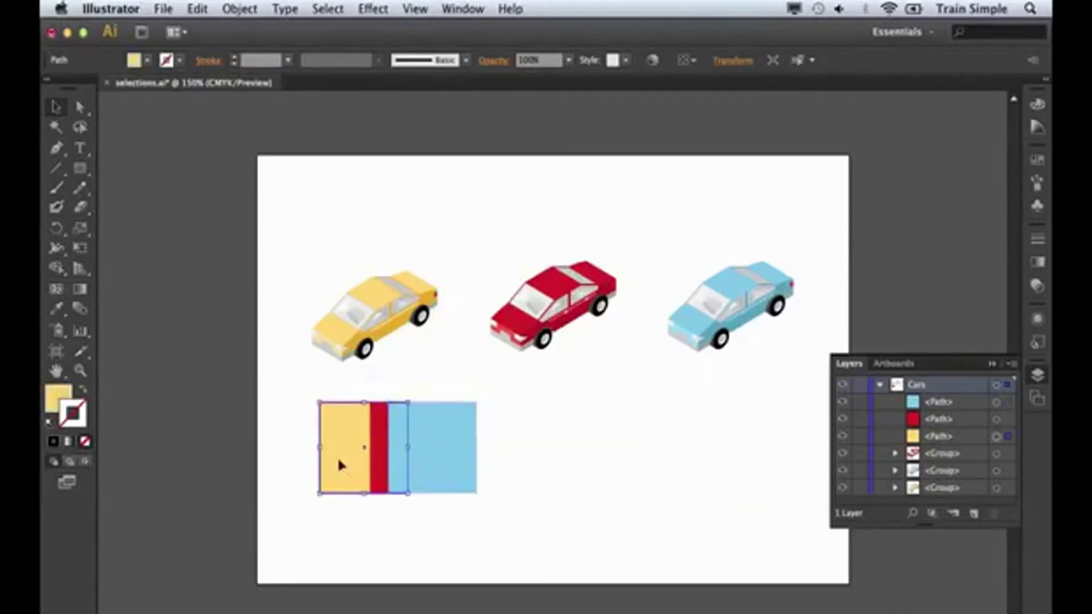
key(shift+Right)
key(shift+Right)
key(shift+Right)
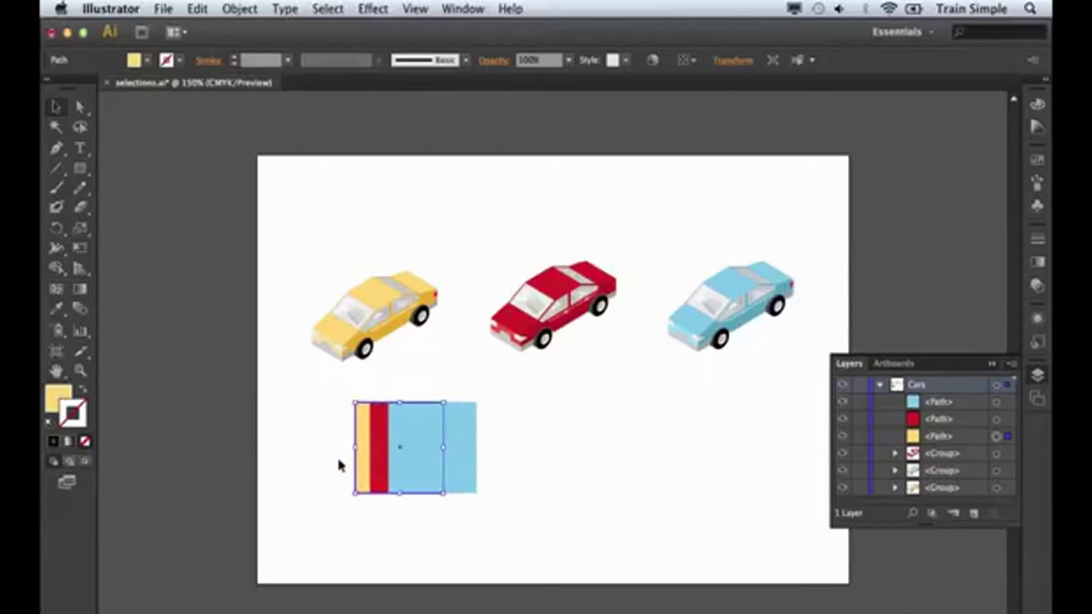
key(shift+Left)
key(shift+Left)
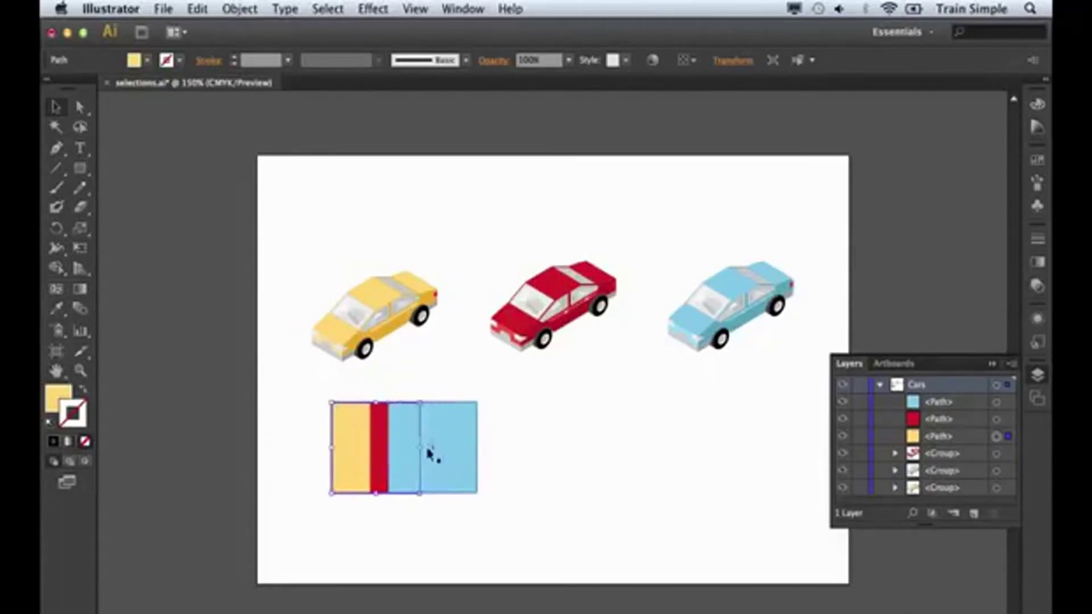
key(shift+Left)
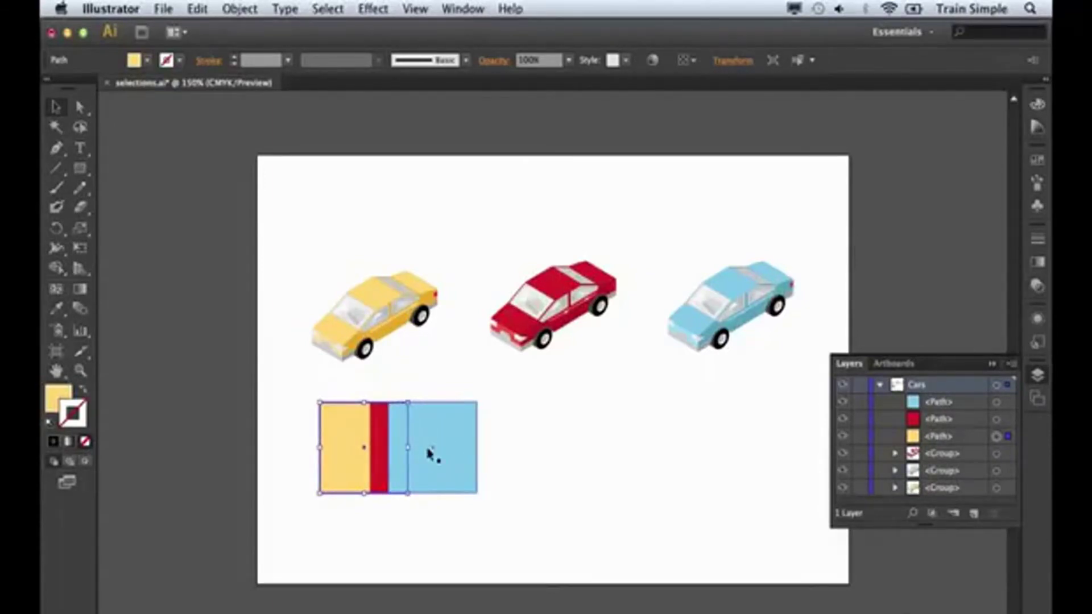
key(shift+Right)
key(shift+Right)
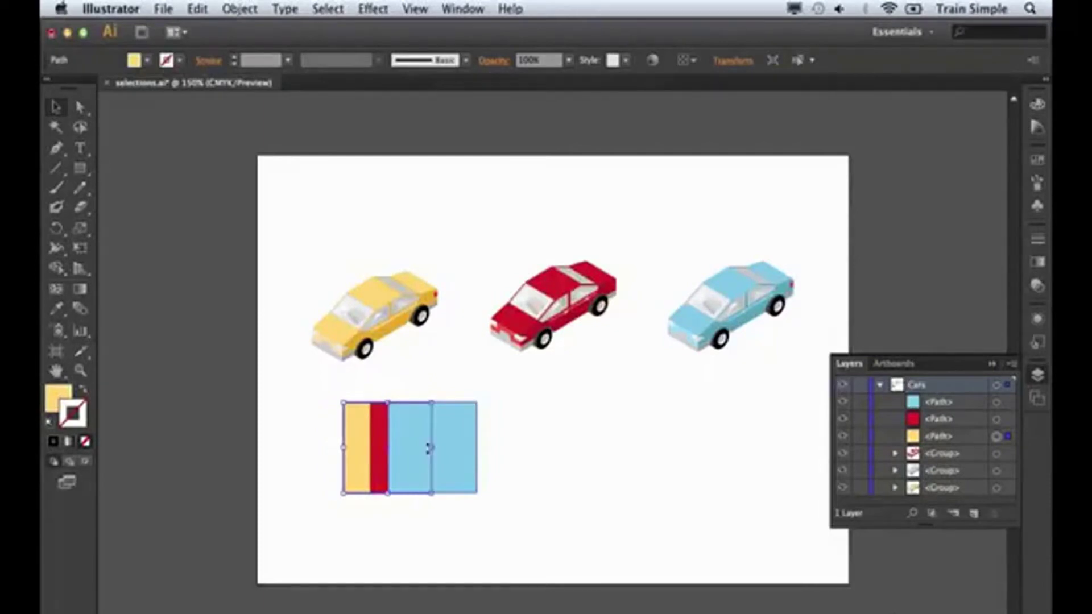
key(shift+Right)
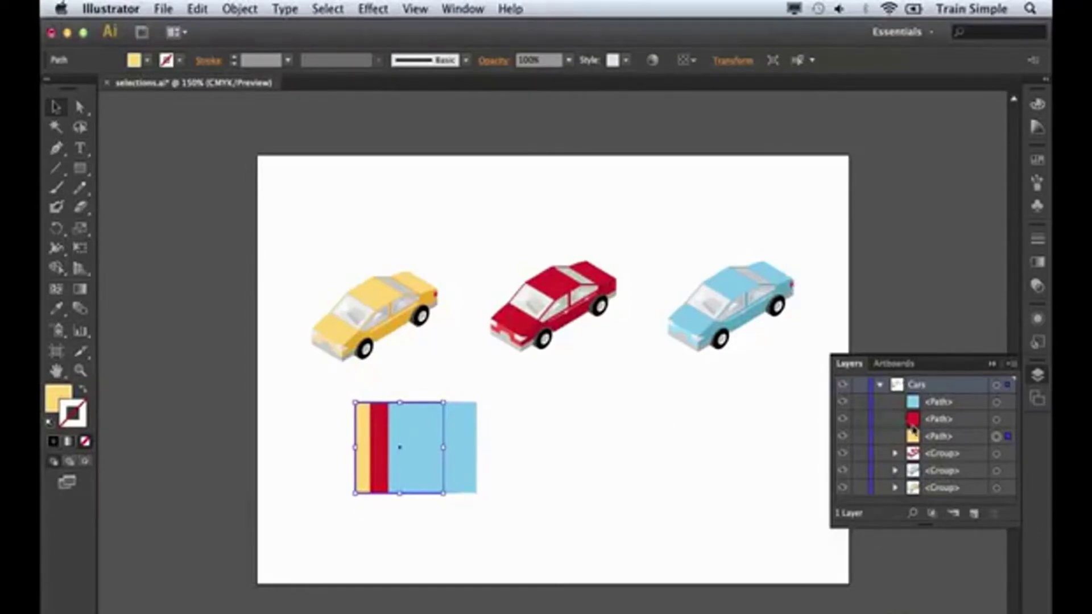
Step: Reorder the yellow square's path to the top of the Cars layer, above the blue path
click(935, 438)
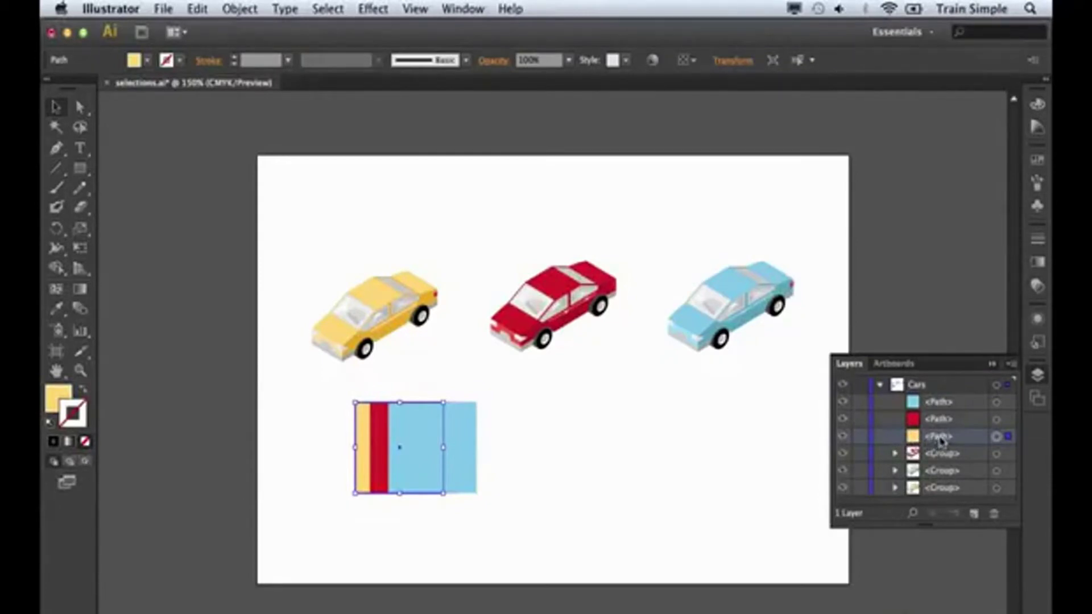
drag(940, 440, 938, 398)
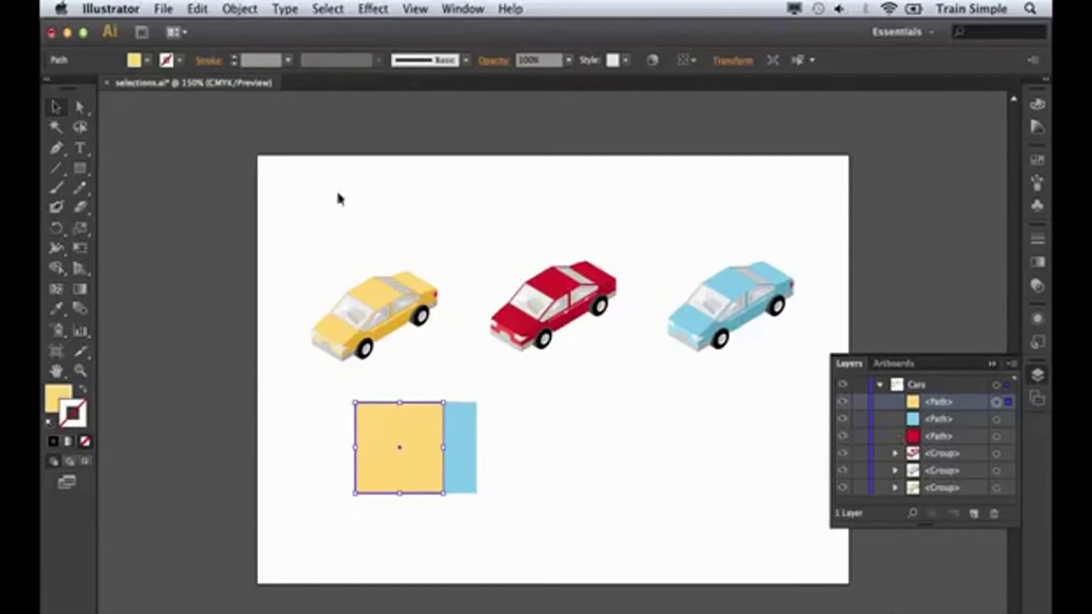
Step: Send the yellow square one level backward behind the blue square, and send it all the way to the back
click(253, 9)
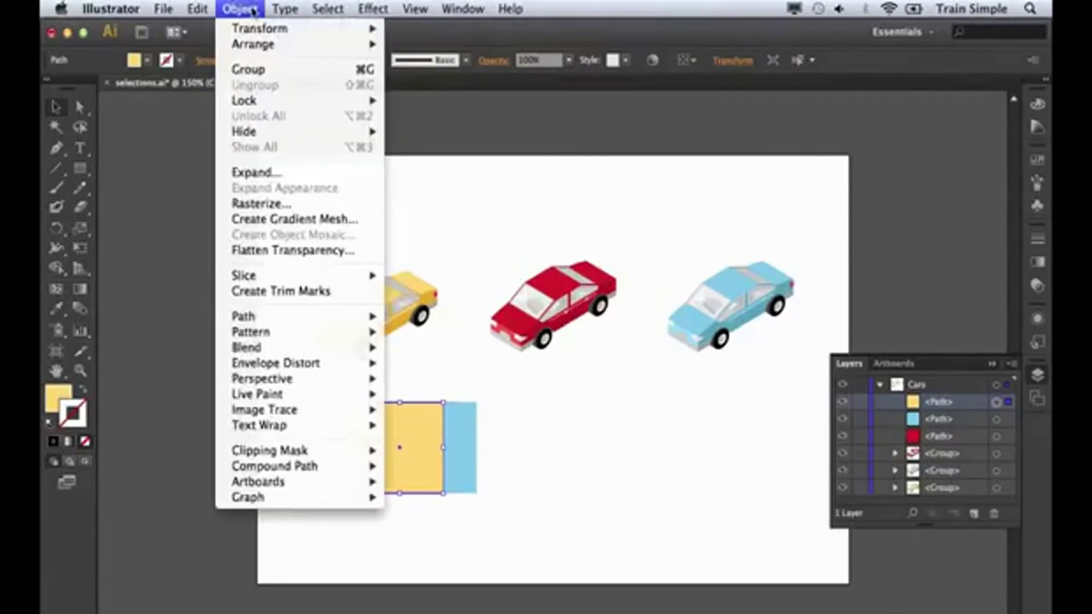
mouse_move(256, 46)
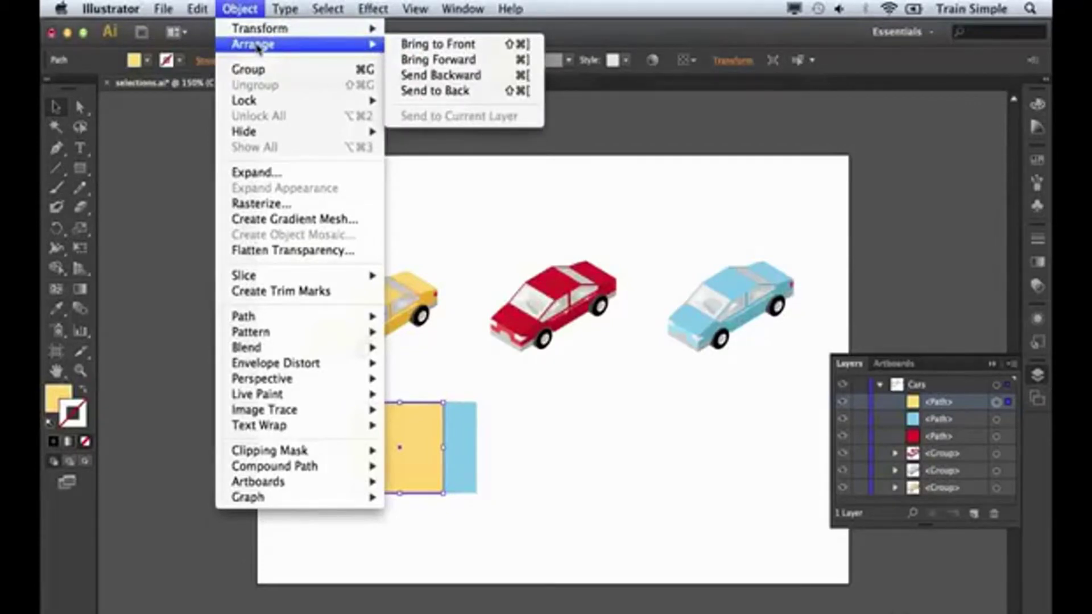
click(422, 77)
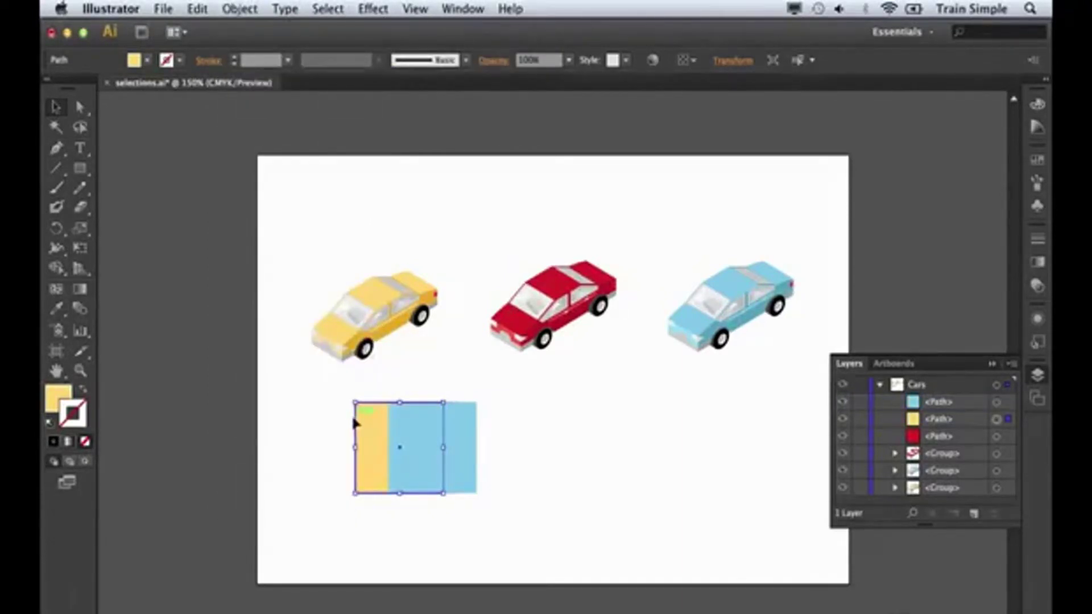
click(250, 12)
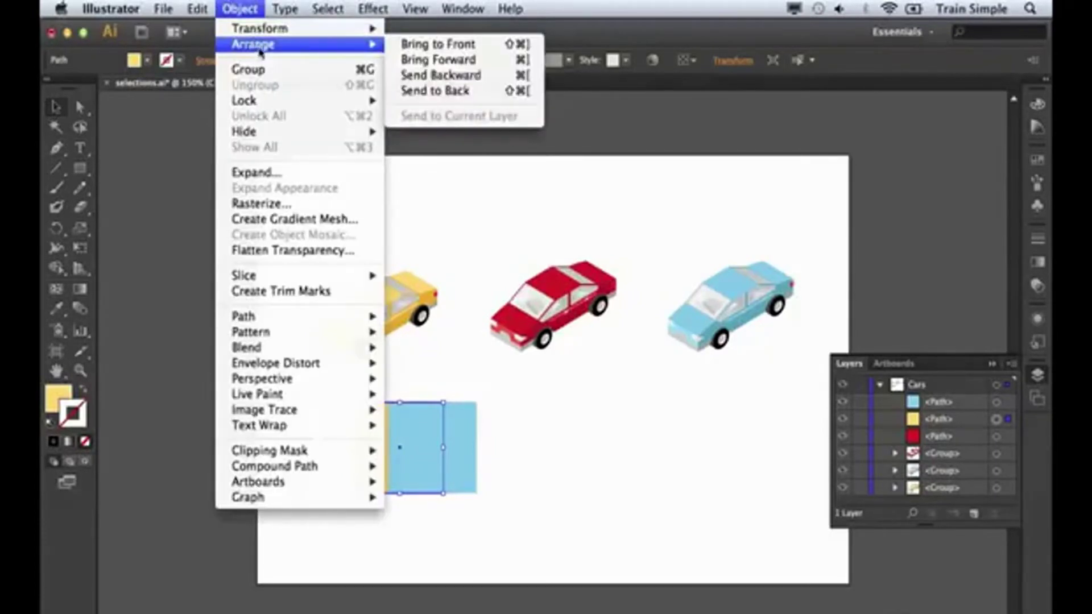
click(443, 90)
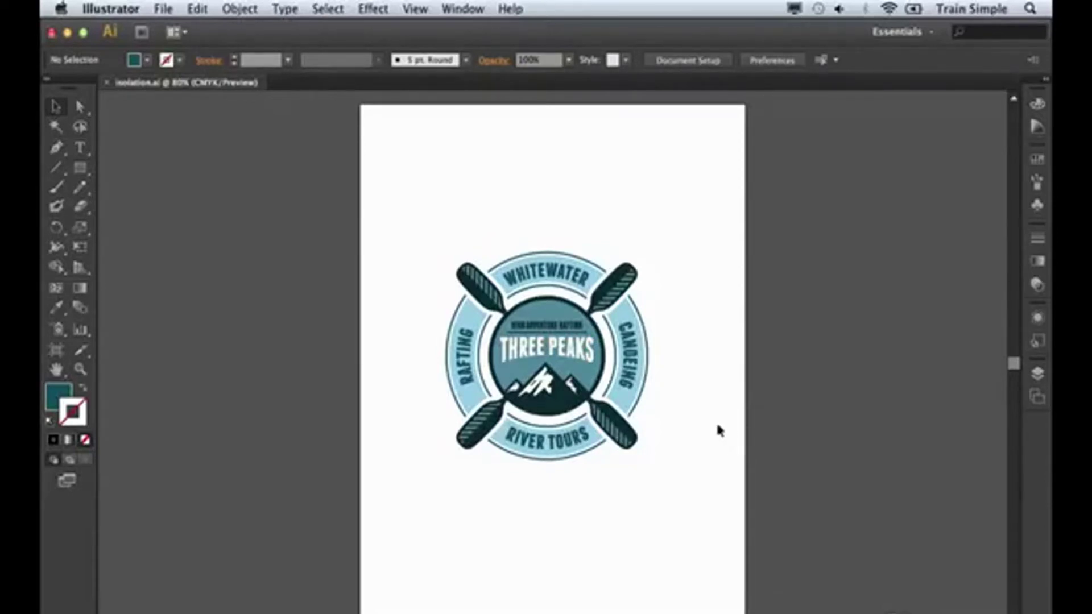
Step: In isolation.ai, select the whole logo group with the Selection tool, switch to the Direct Selection tool, and deselect the logo
click(639, 369)
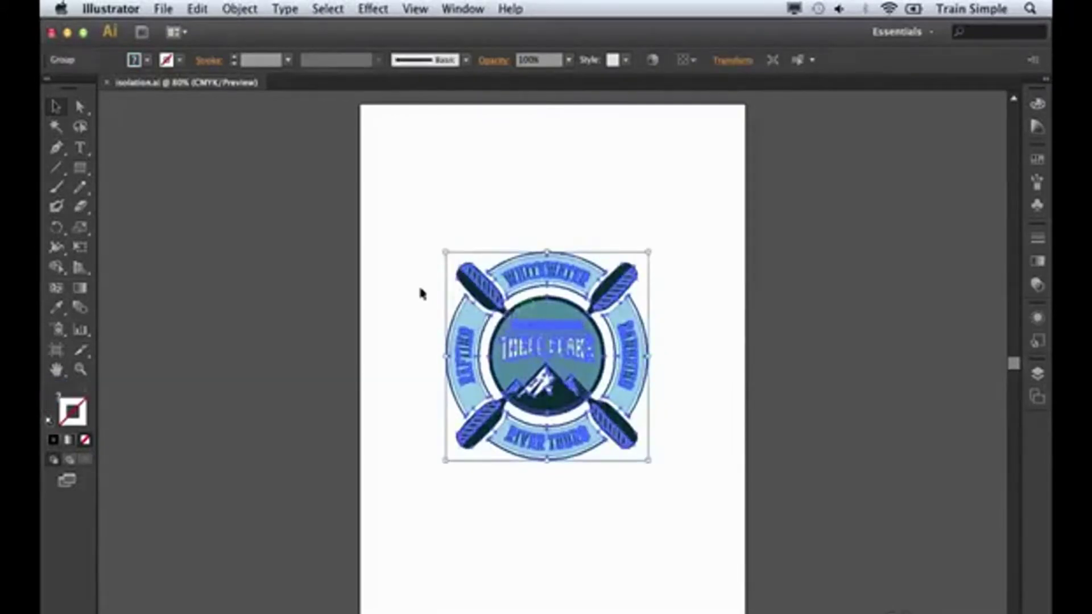
click(80, 107)
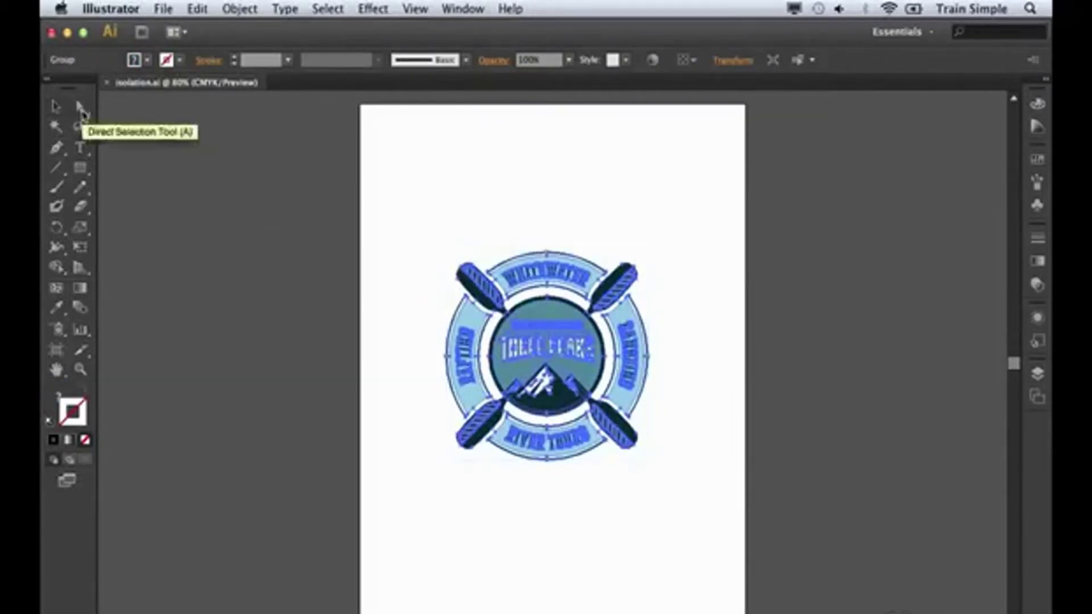
click(520, 243)
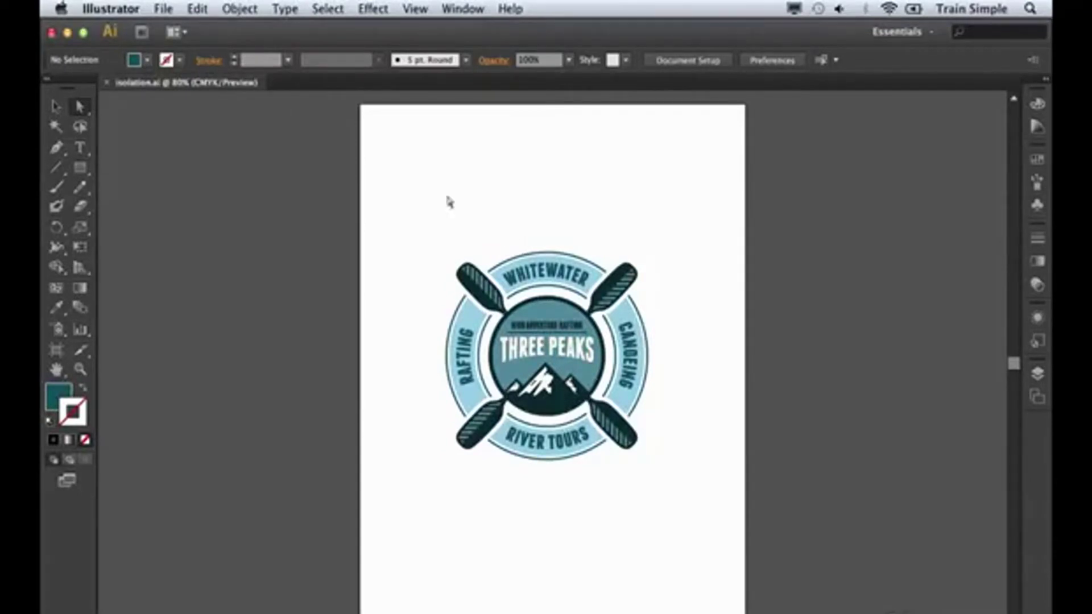
Step: Draw a row of three dark teal rectangles across the empty area above the logo
click(240, 9)
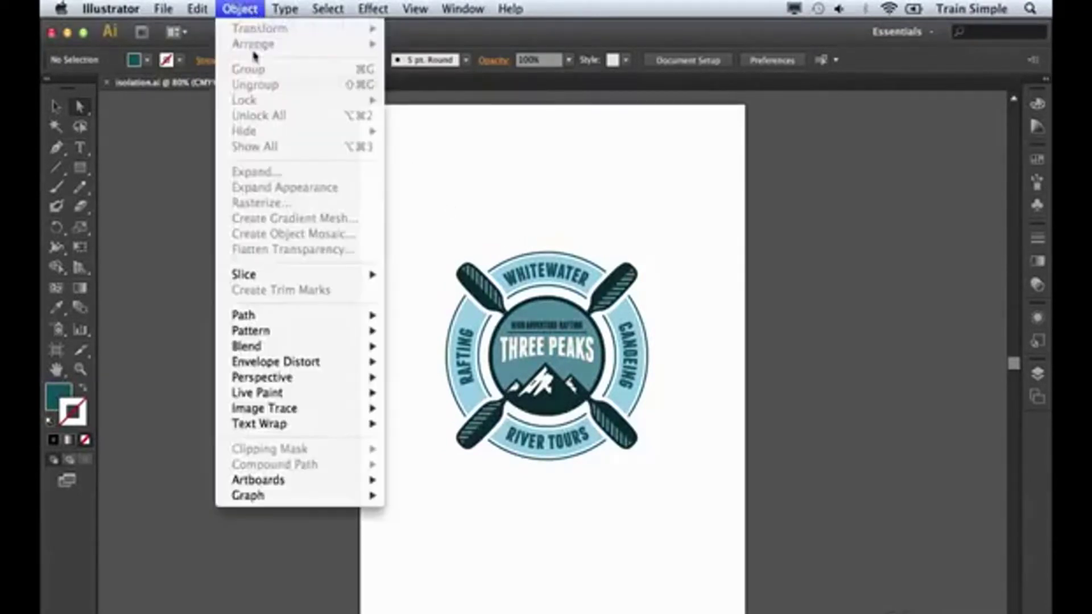
click(243, 8)
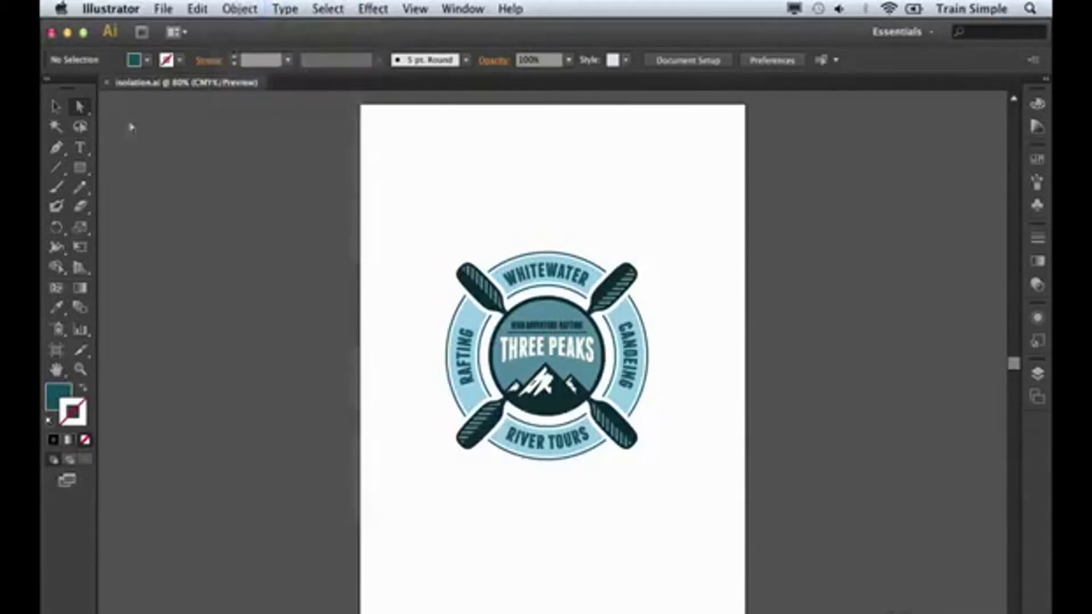
drag(405, 144, 451, 178)
mouse_move(470, 143)
mouse_down()
mouse_move(510, 178)
mouse_move(591, 175)
mouse_up()
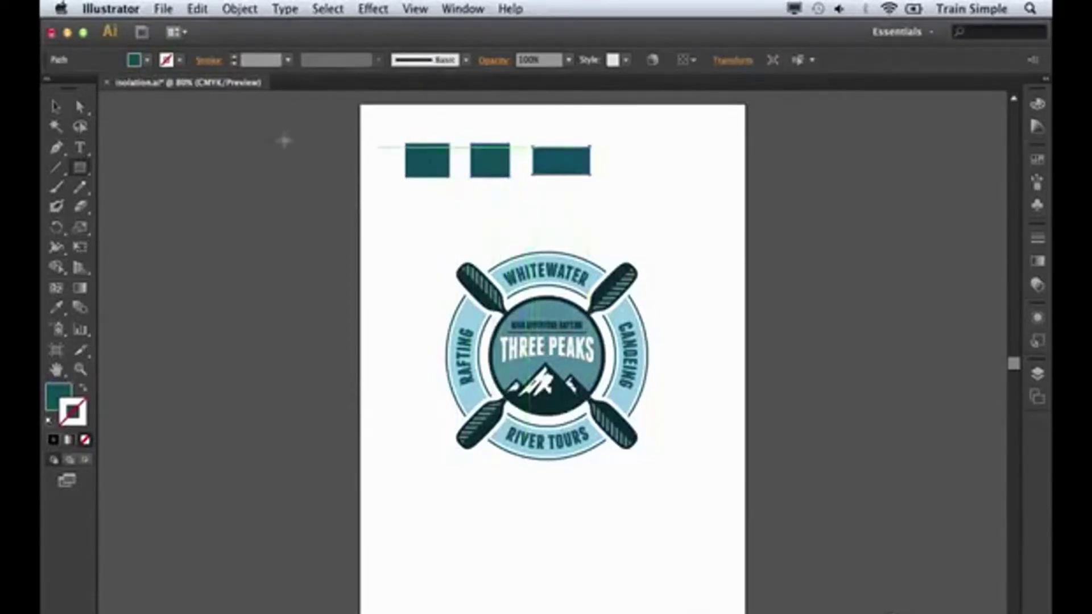
Step: Select all three rectangles above the logo with the Selection tool and group them
click(58, 107)
drag(397, 130, 617, 194)
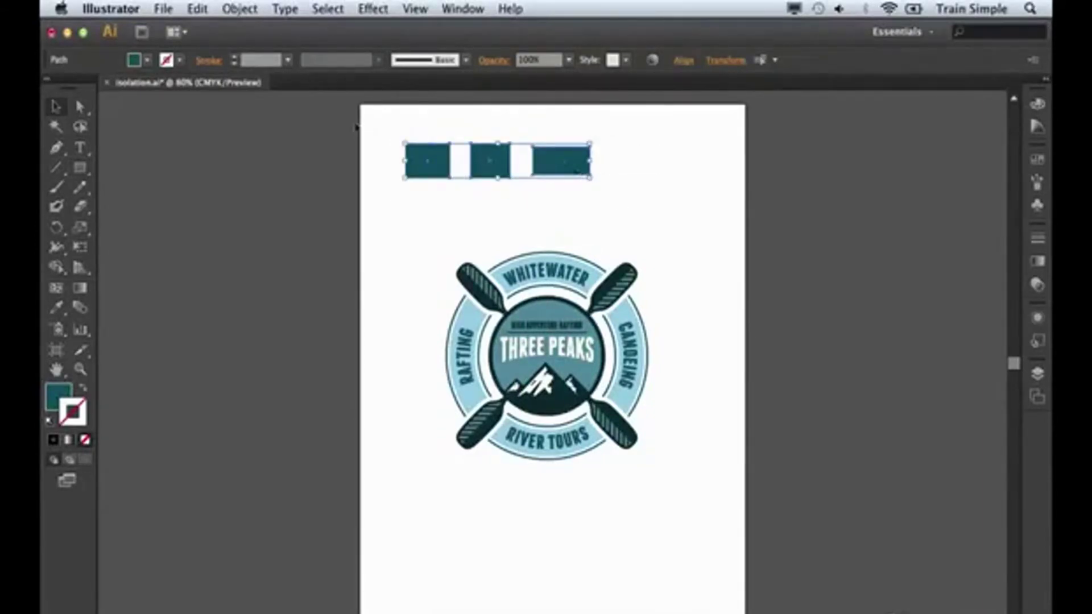
click(246, 11)
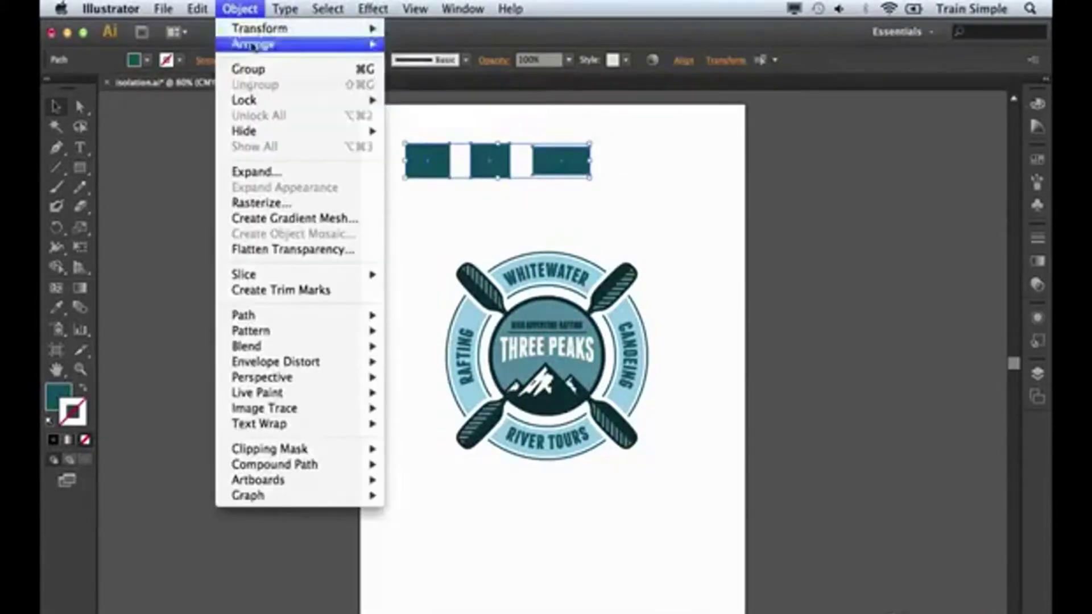
click(253, 70)
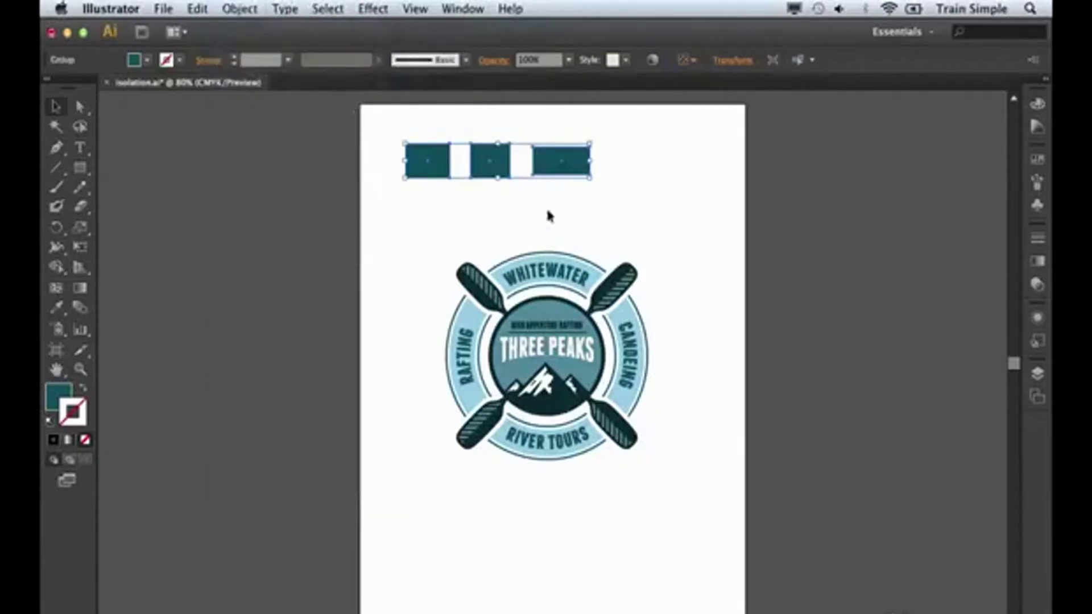
Step: Deselect the rectangle group, reselect it through its rightmost rectangle, and delete it
click(580, 219)
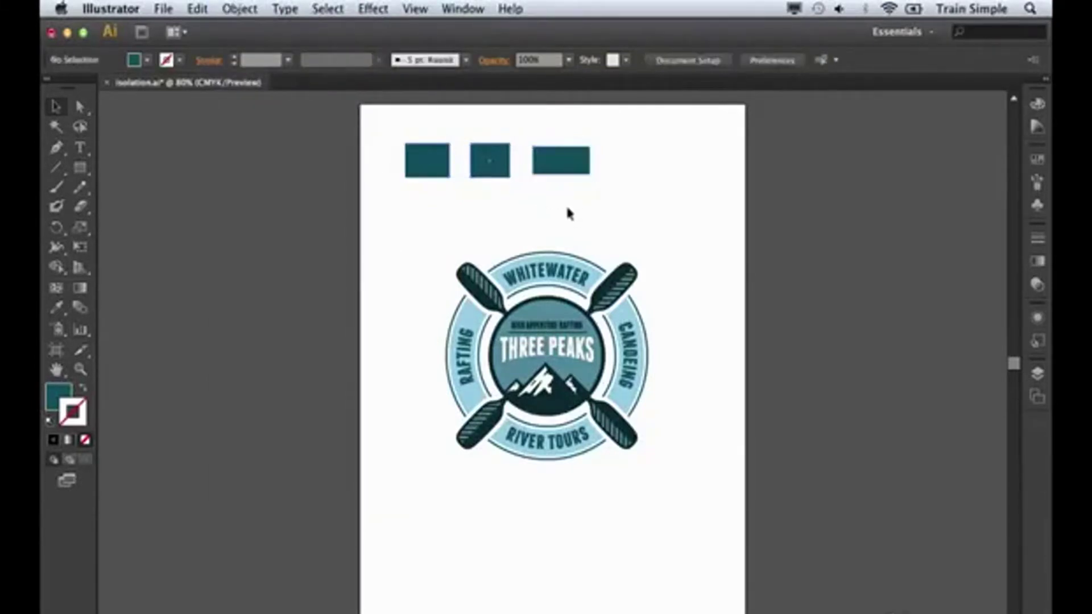
click(571, 171)
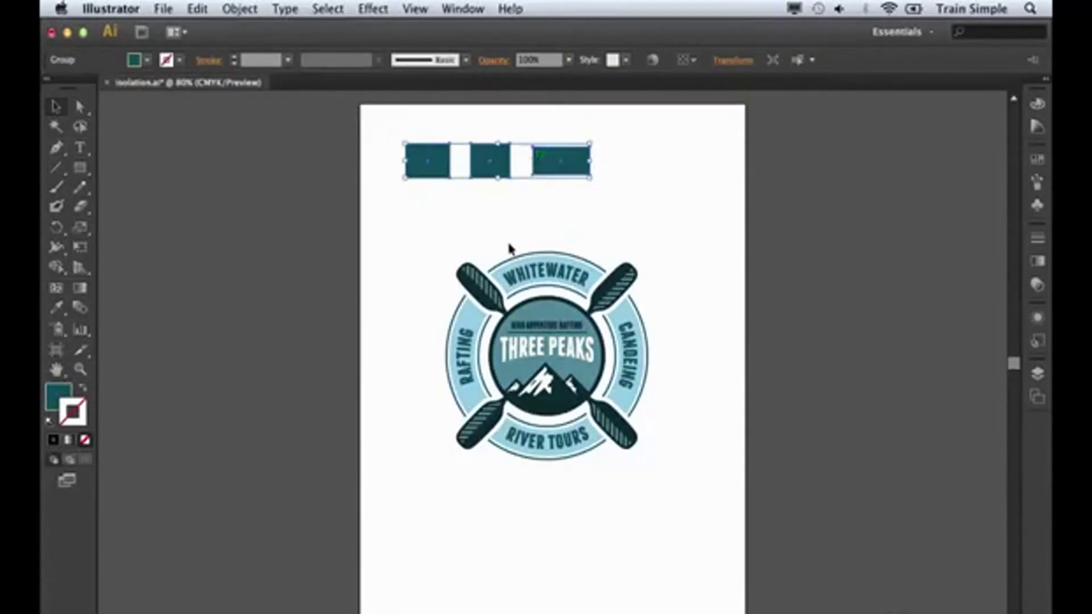
key(Delete)
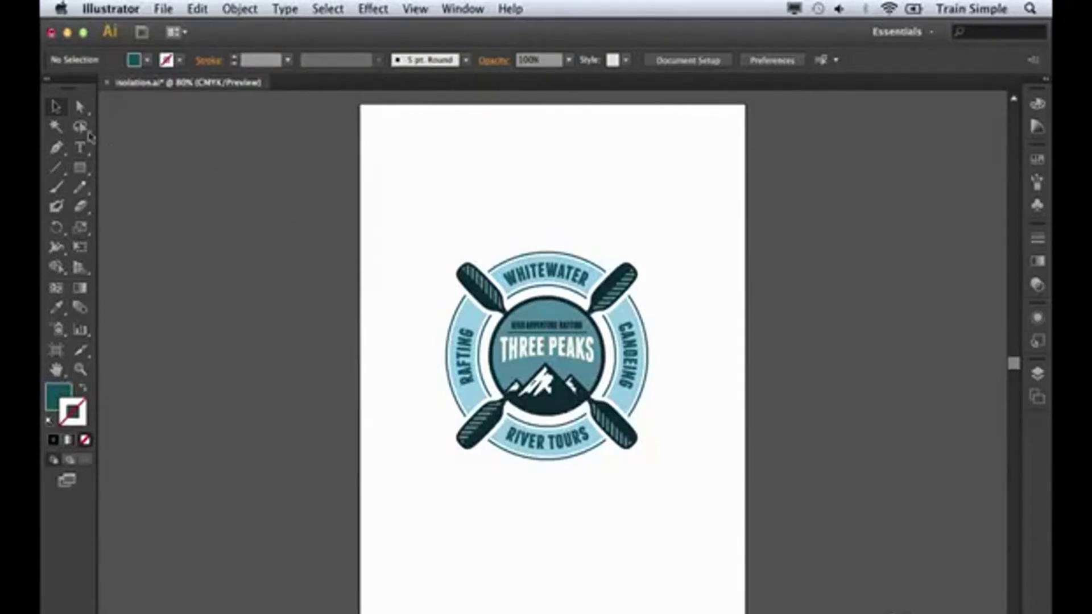
Step: Select the whole logo group with the Selection tool and enter isolation mode for it
click(61, 111)
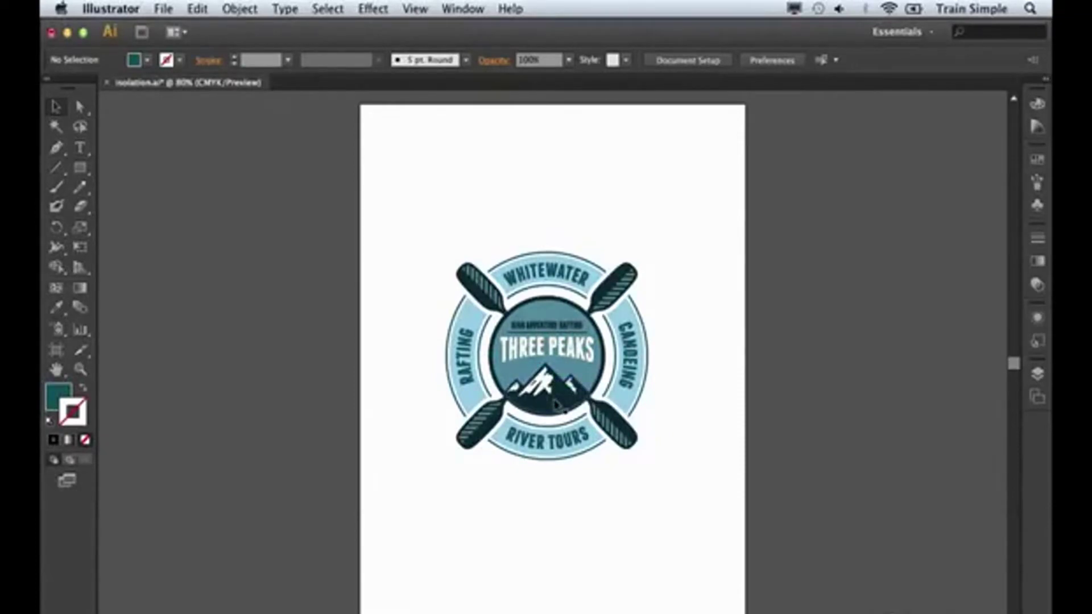
click(554, 404)
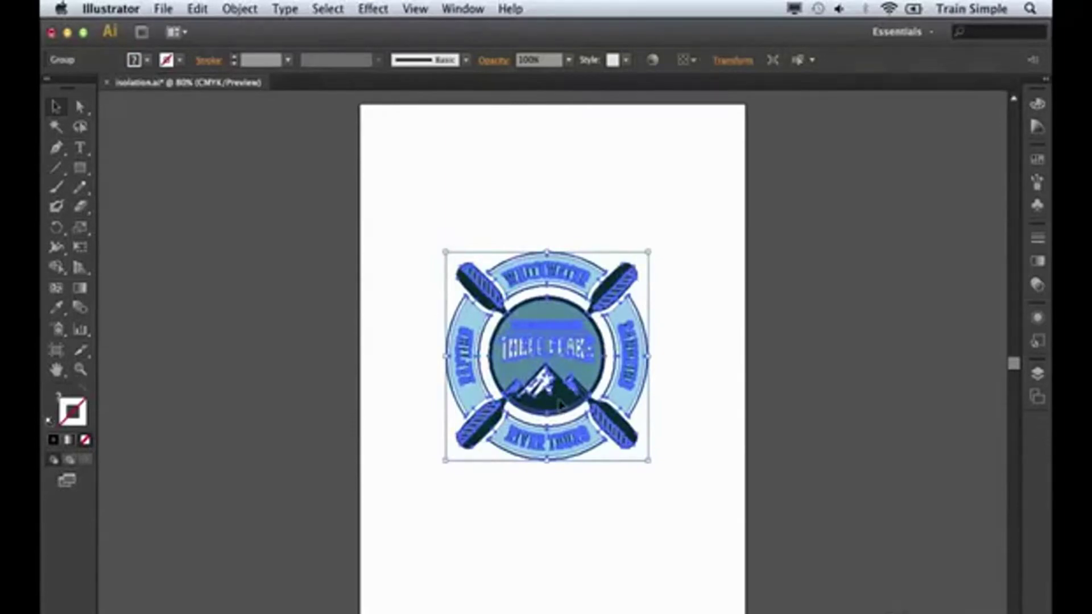
double_click(561, 404)
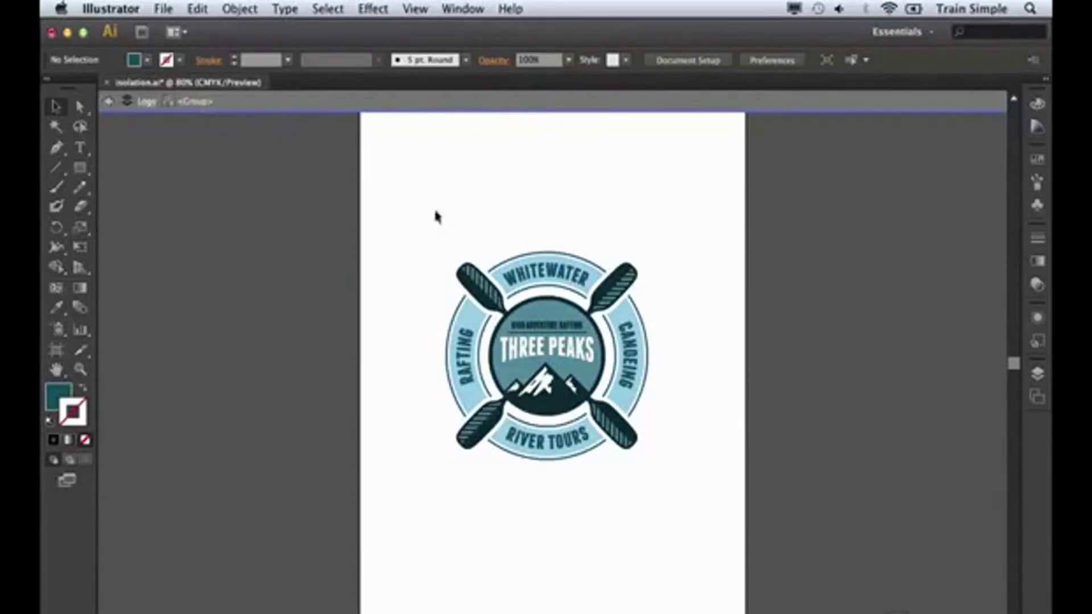
Step: Within the isolated logo, select the RAFTING text, the paddles and the white mountain highlights in turn, ending with nothing selected
click(465, 348)
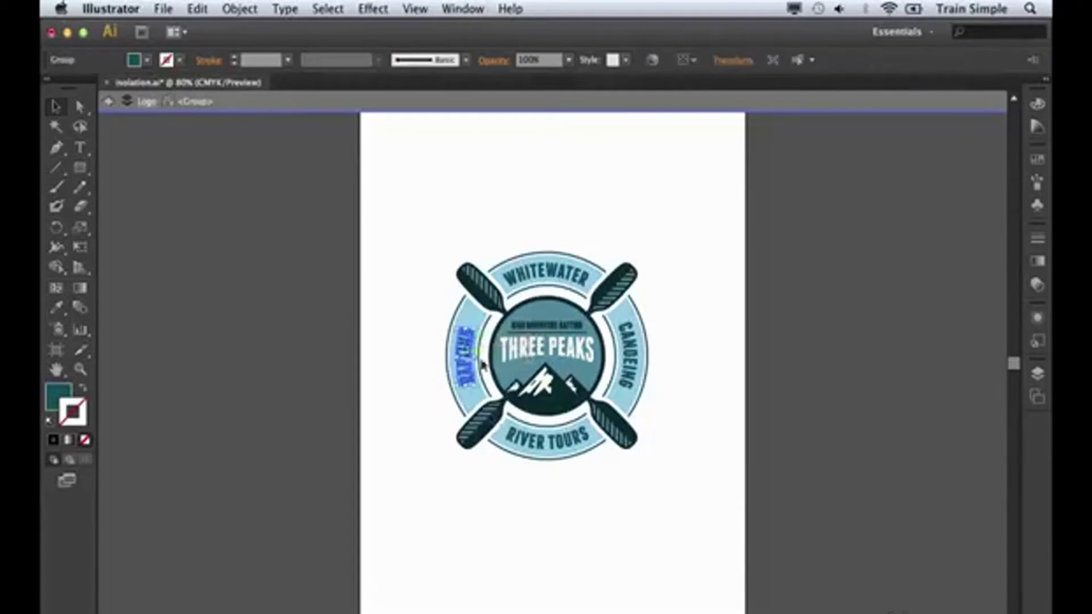
click(470, 426)
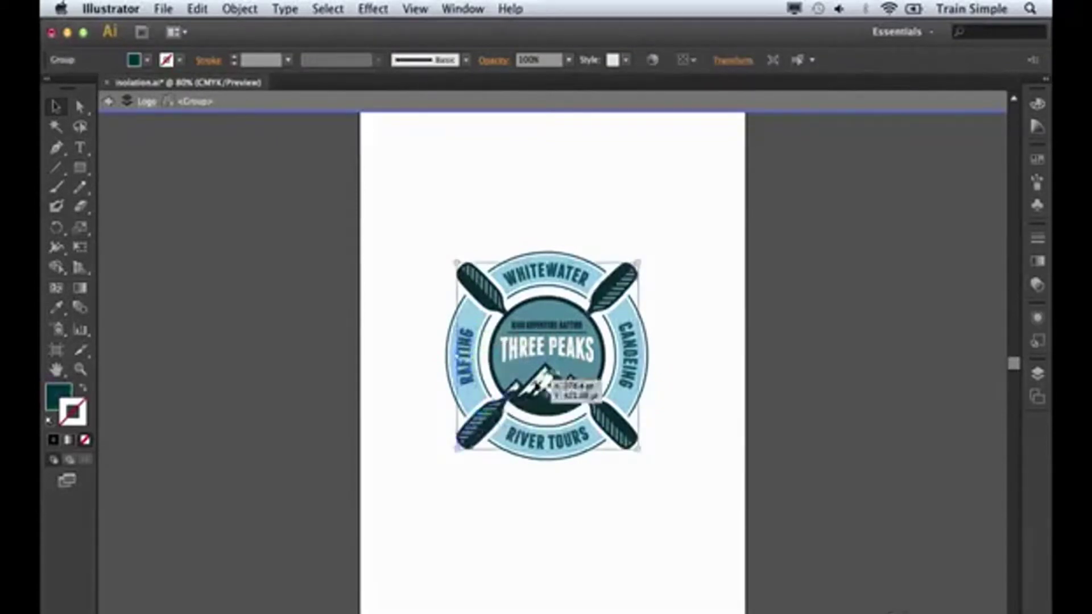
click(561, 385)
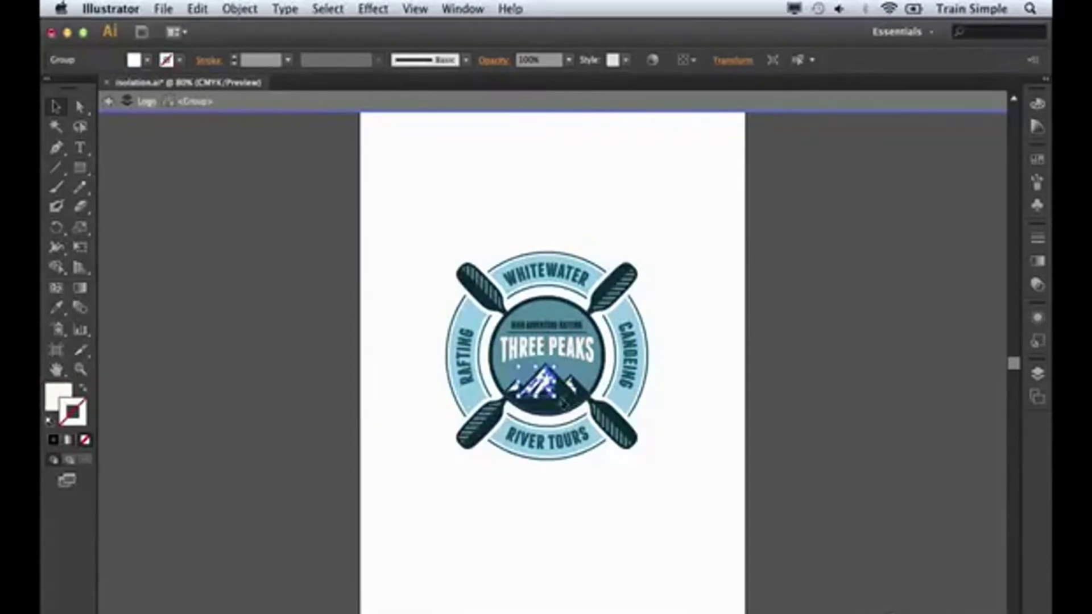
click(701, 376)
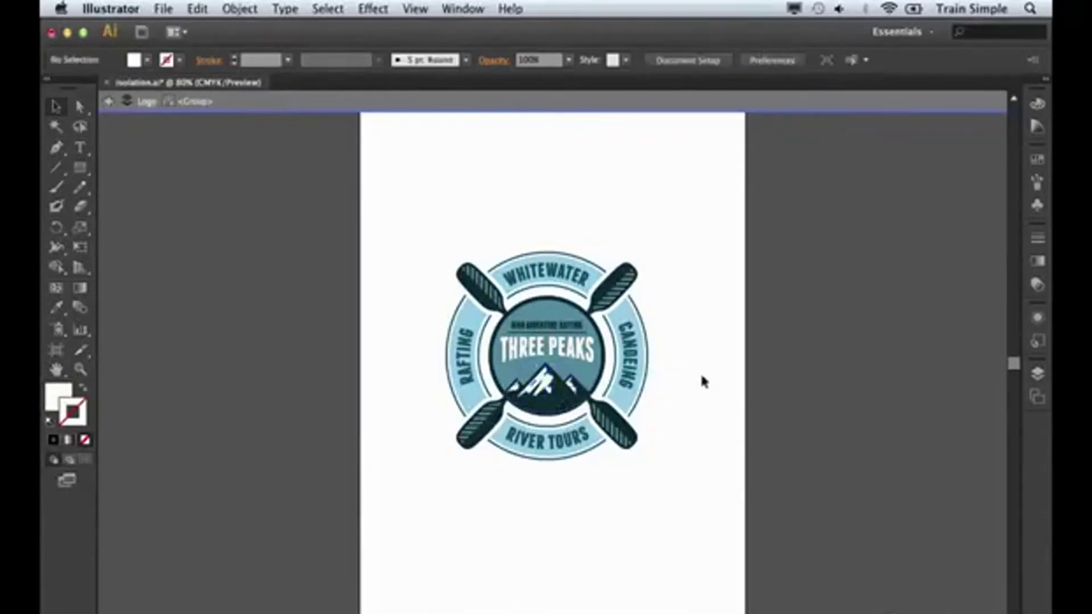
Step: Select the dark mountain subgroup at the base of the logo's central circle and isolate it
click(566, 405)
drag(565, 405, 597, 395)
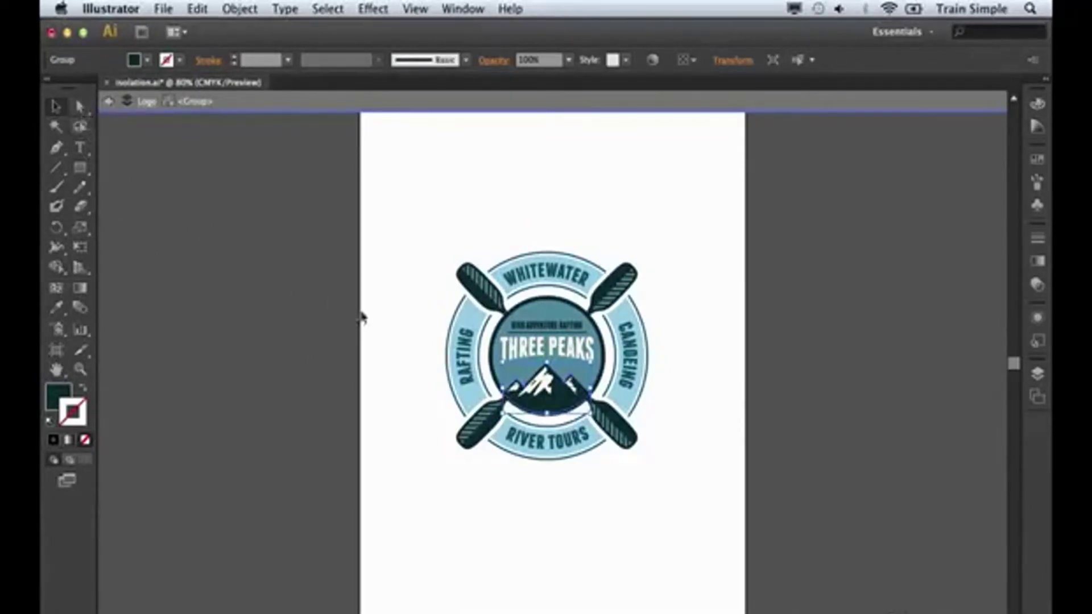
double_click(556, 405)
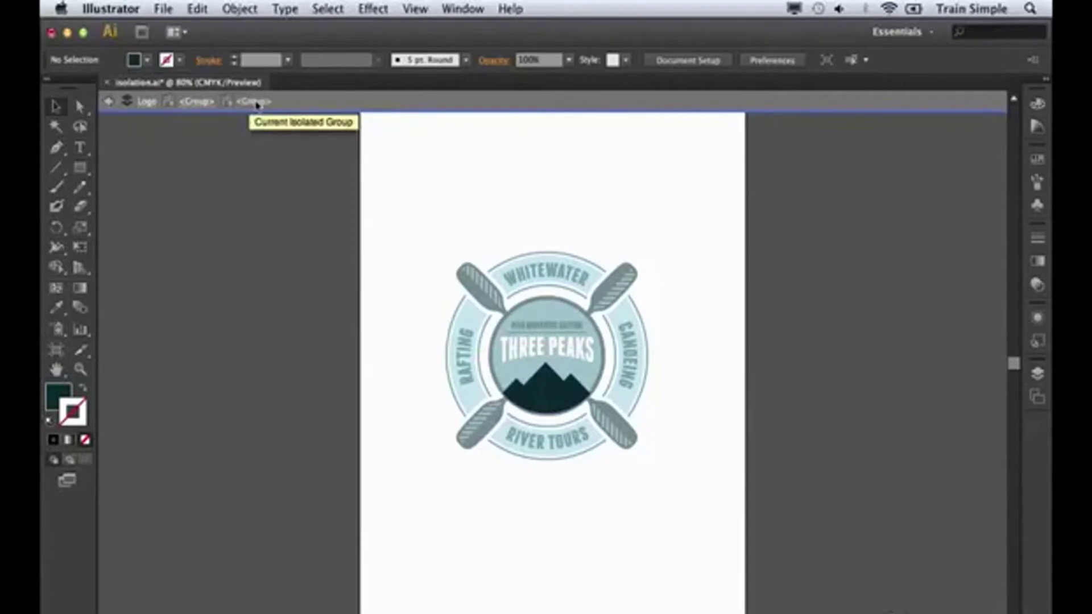
Step: Select the dark mountain shape inside its isolated subgroup, and back out two isolation levels to the Logo layer
click(558, 399)
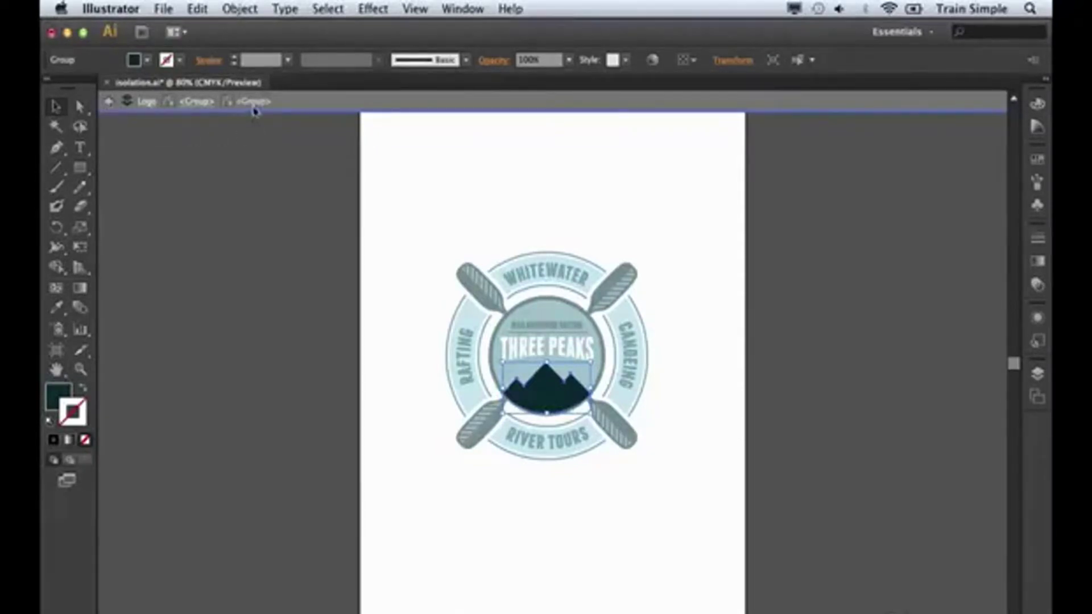
click(108, 102)
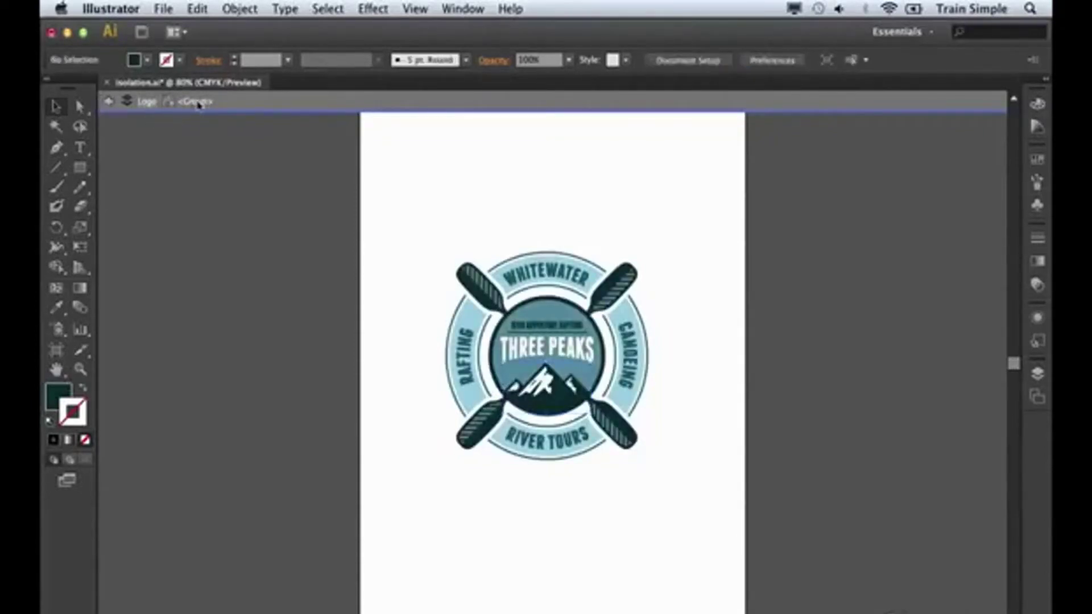
click(108, 101)
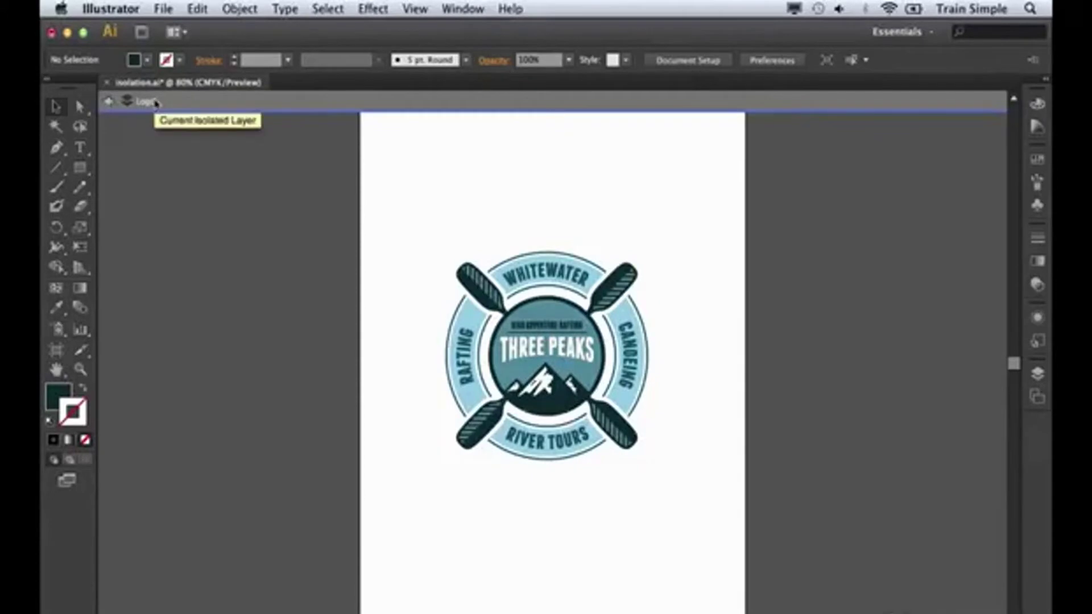
Step: Isolate the logo group again, and drill down into its THREE PEAKS text subgroup
double_click(528, 354)
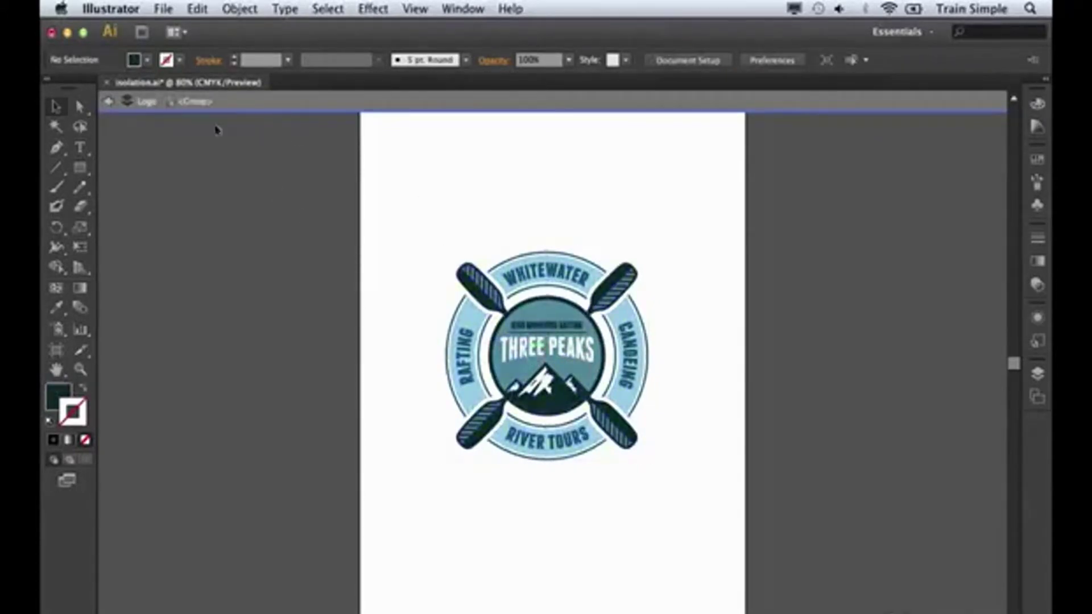
click(537, 351)
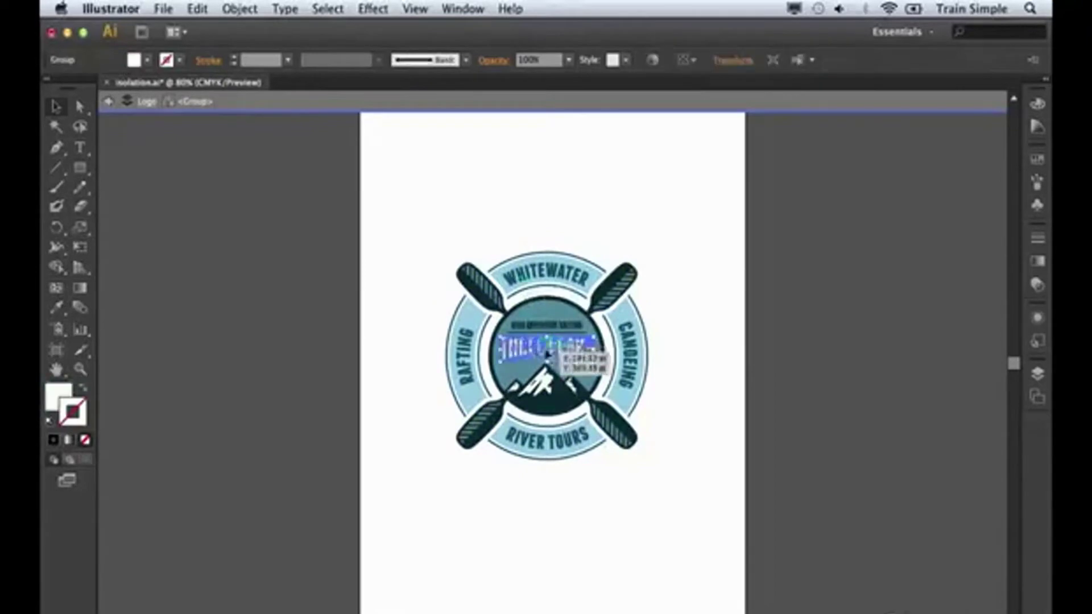
double_click(535, 352)
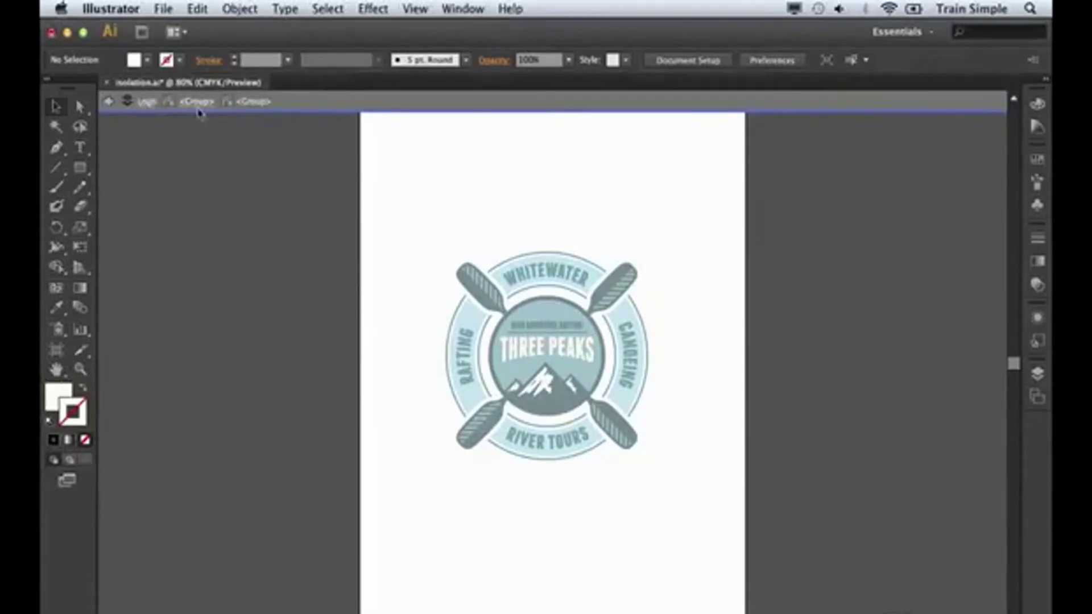
Step: Jump straight back to the Logo layer level, isolate the logo group once more, and return to the Logo layer
click(145, 104)
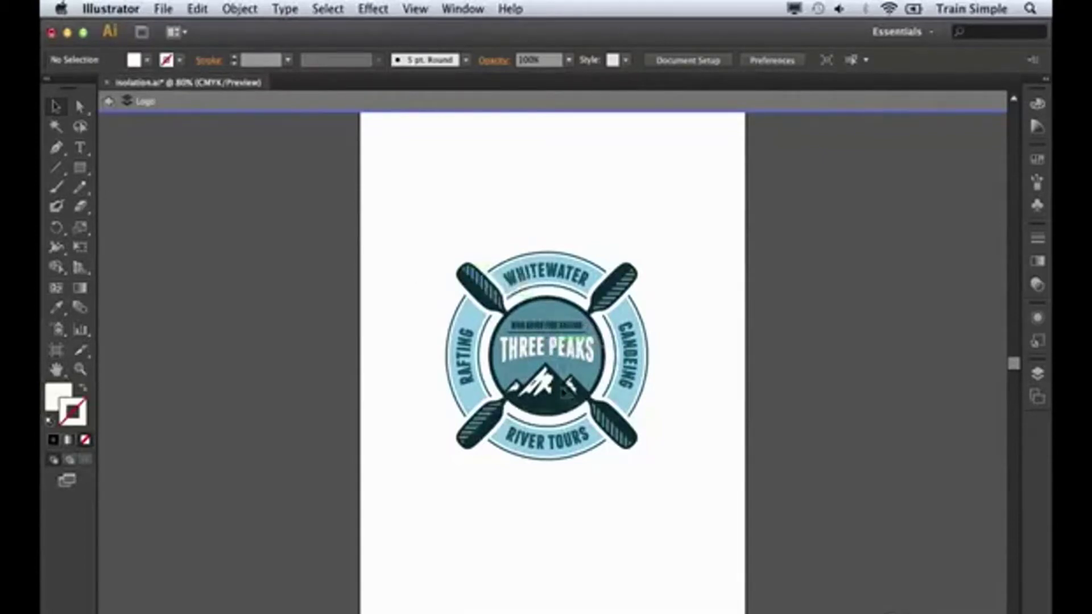
double_click(562, 401)
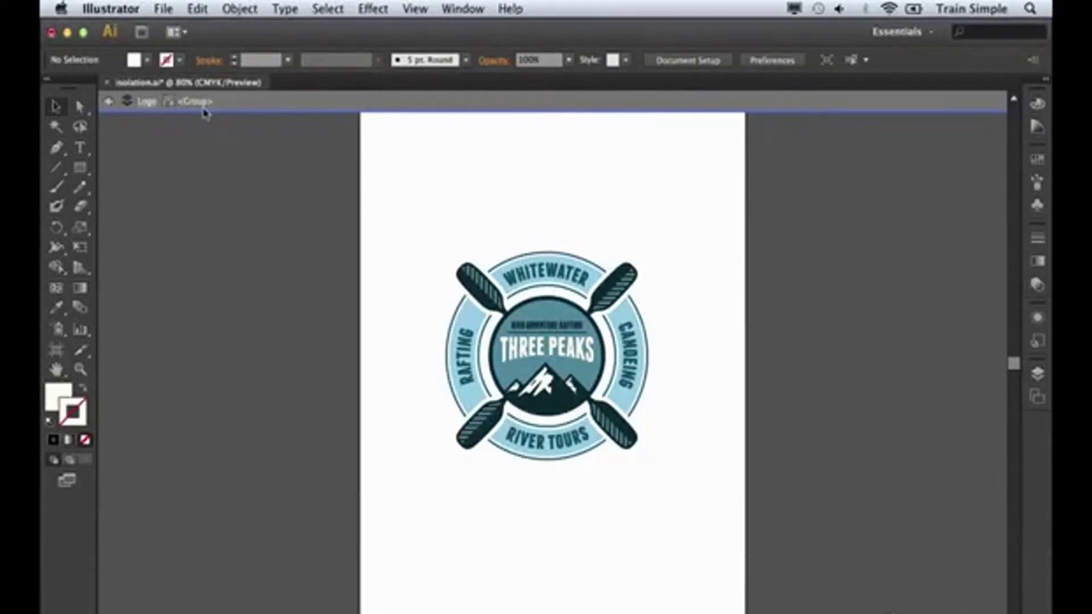
click(148, 103)
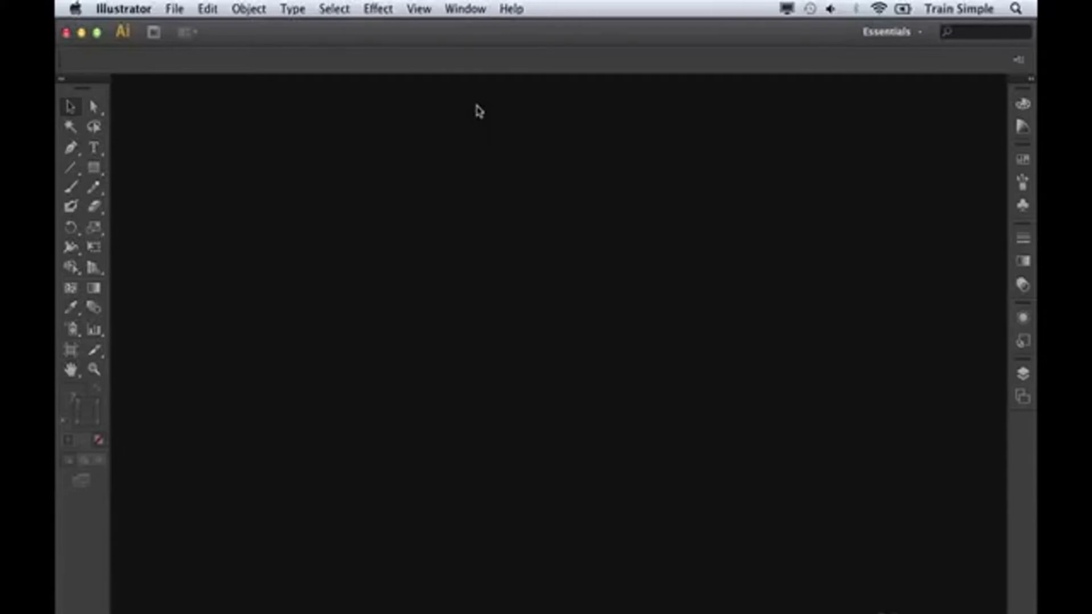
Step: Start a new document and name it "my first doc"
click(181, 11)
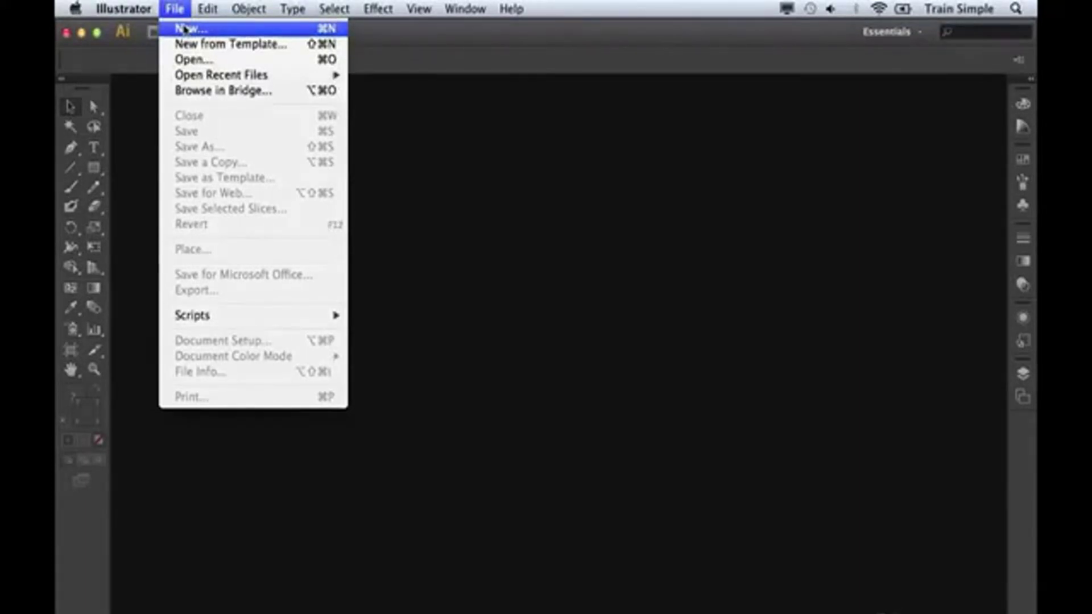
click(184, 28)
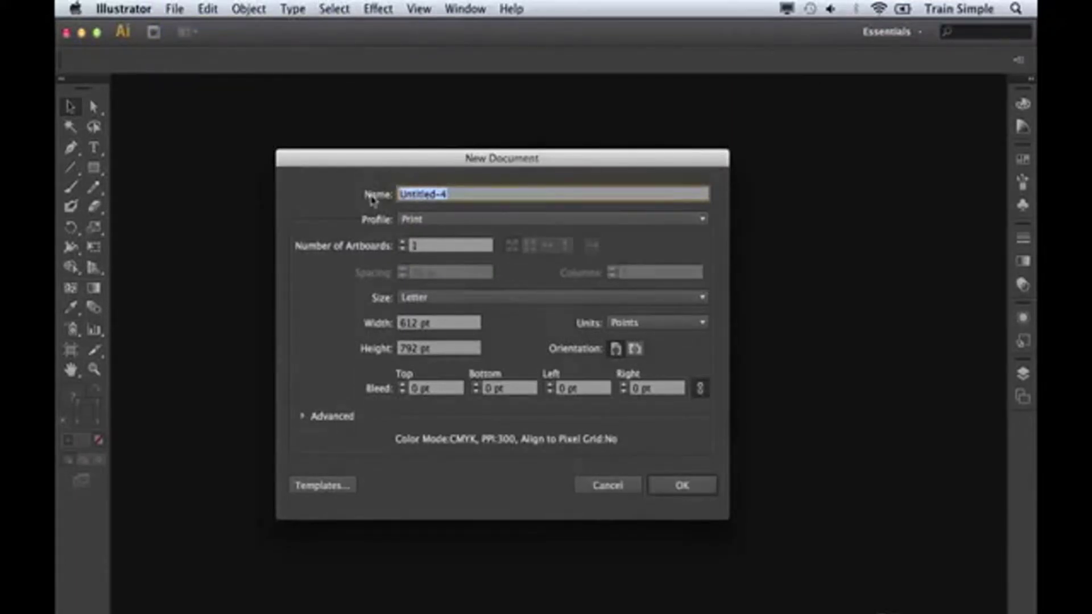
text(mi first doc)
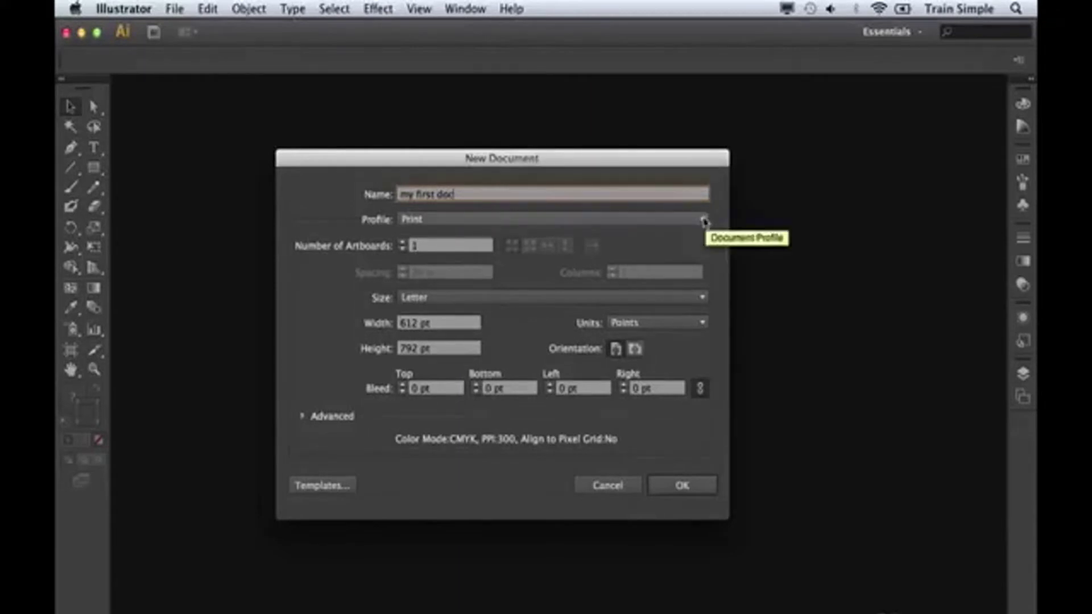
Step: Keep the Print profile and Letter size for the new document, and set its units to Inches
click(705, 222)
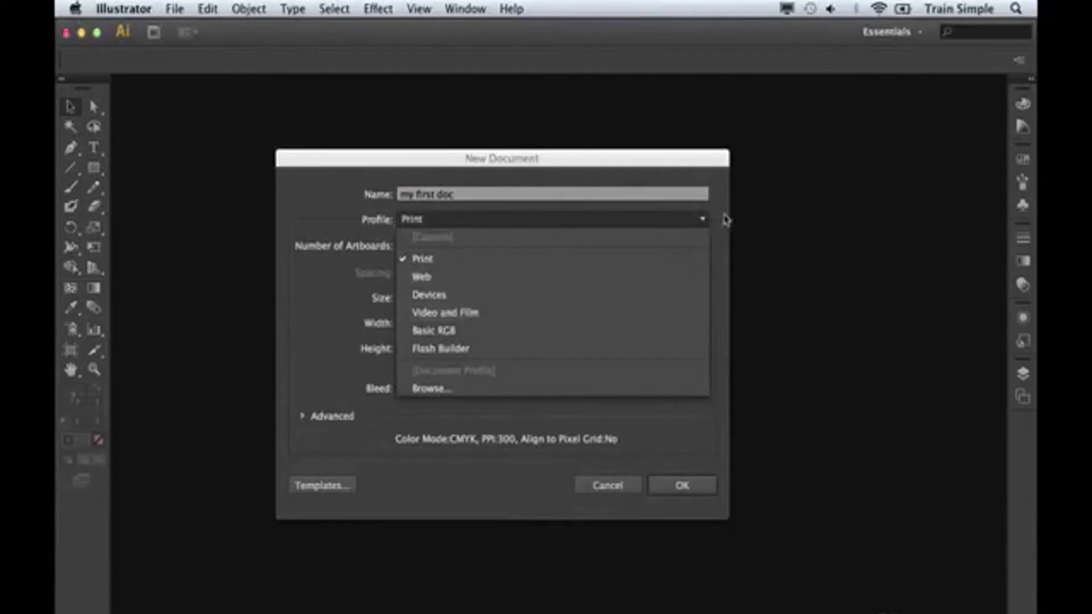
click(724, 220)
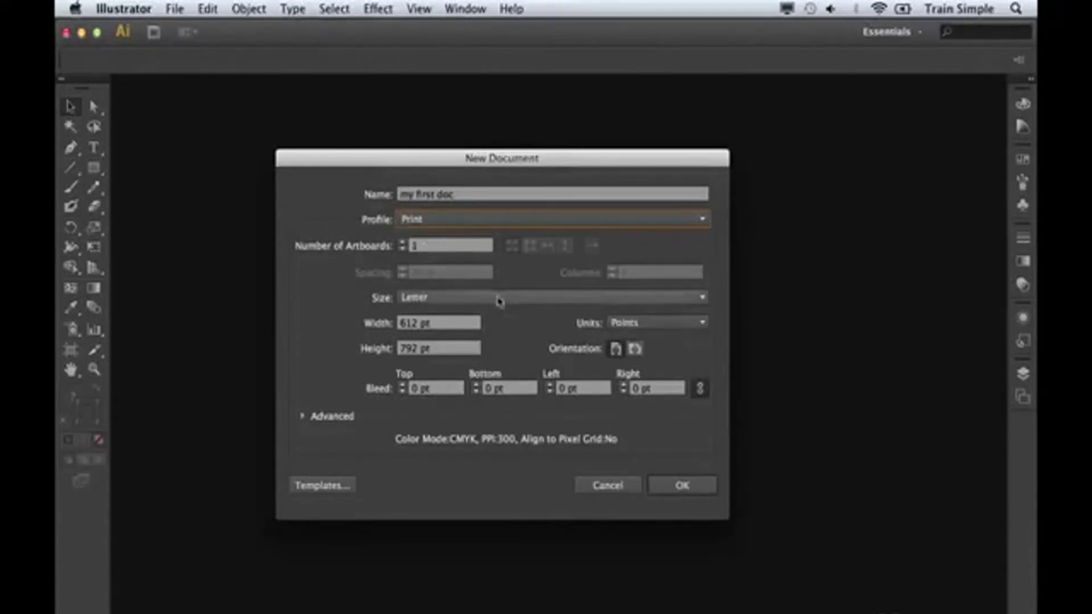
click(509, 298)
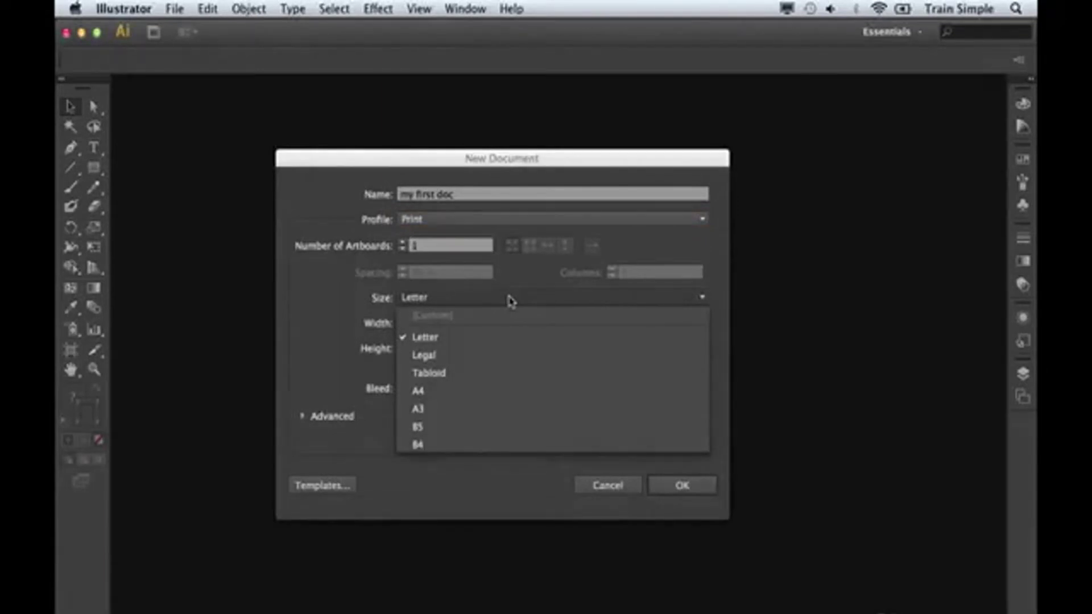
click(483, 344)
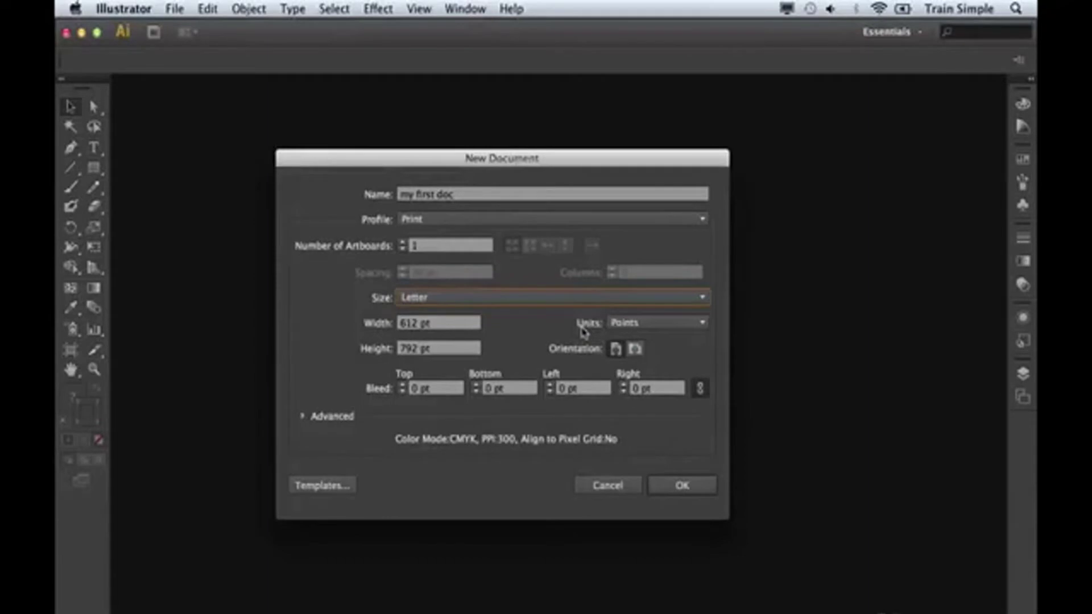
click(699, 323)
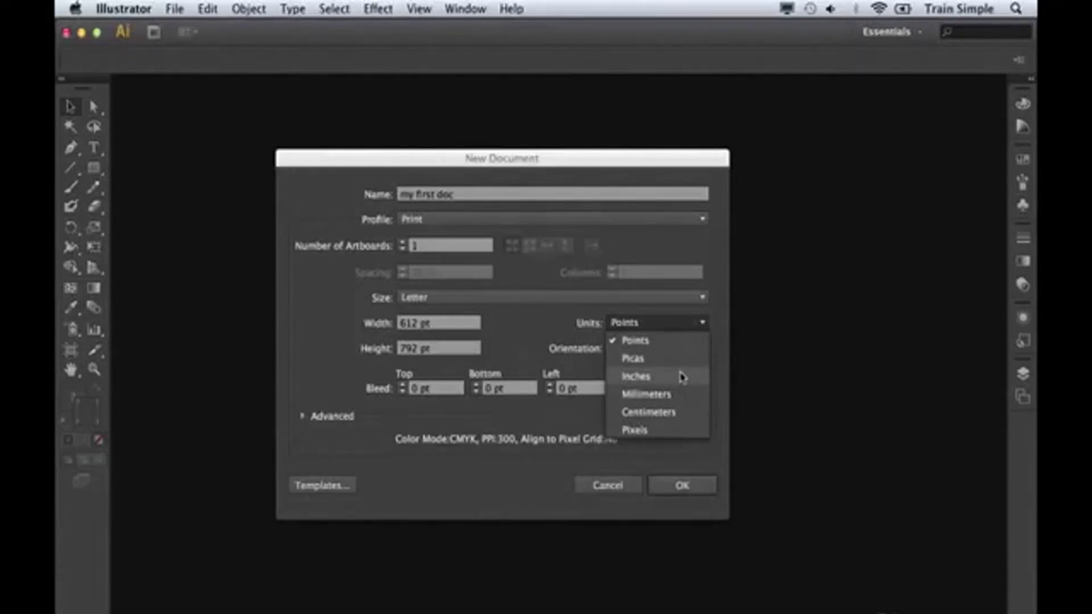
click(682, 377)
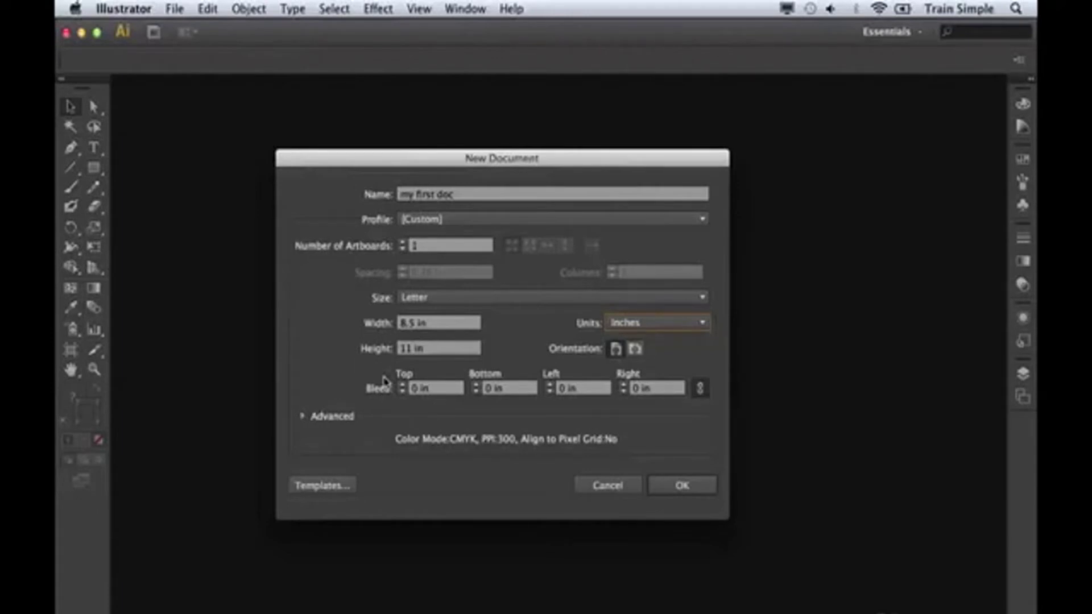
Step: Expand the advanced document settings, switch the profile to Web, and create the document
click(303, 416)
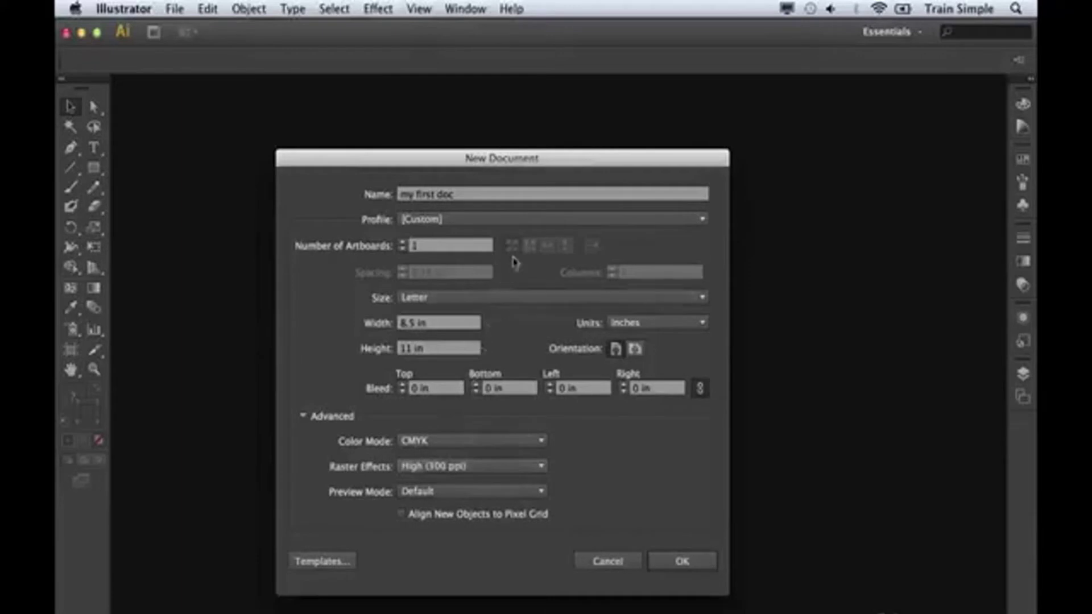
click(543, 221)
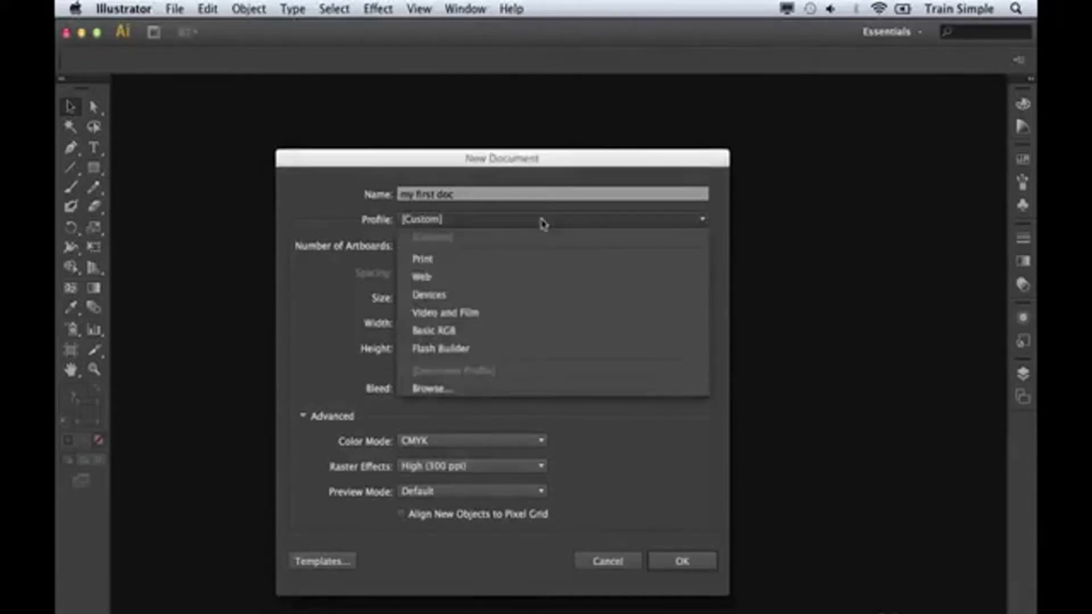
click(512, 285)
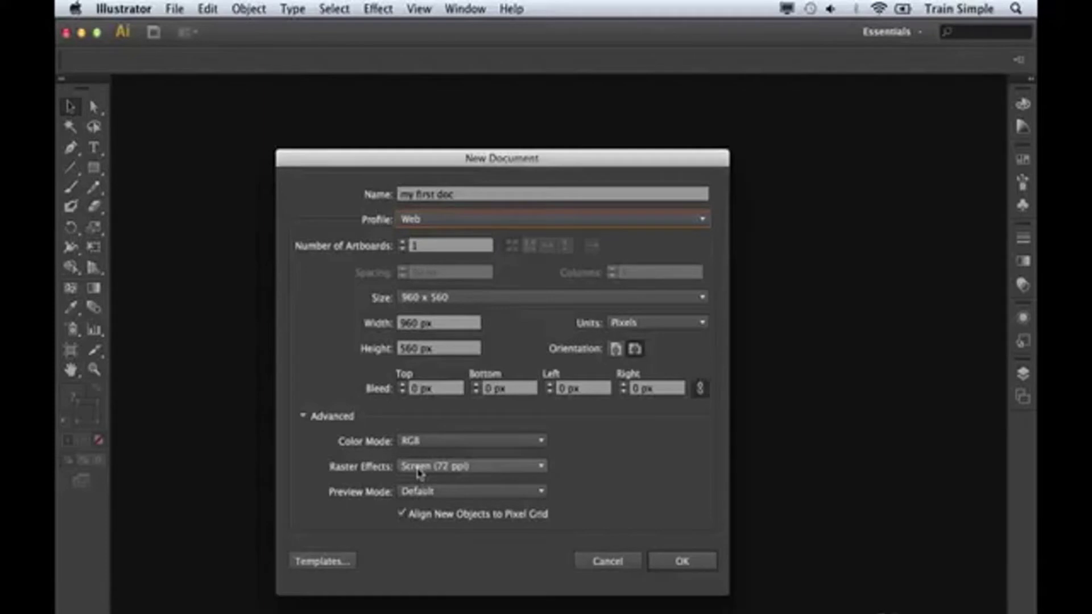
click(474, 219)
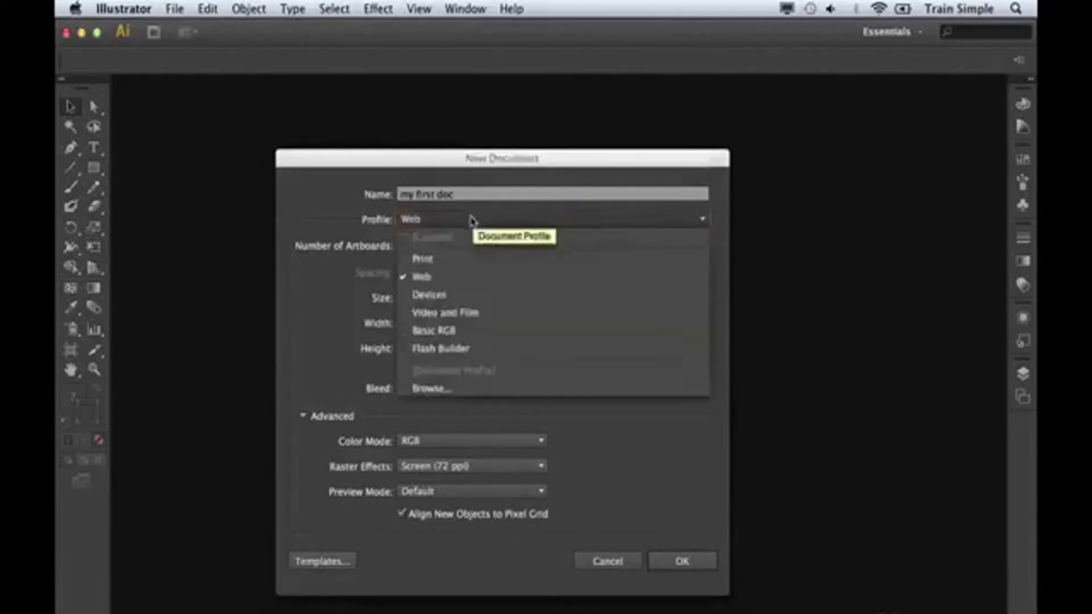
click(358, 236)
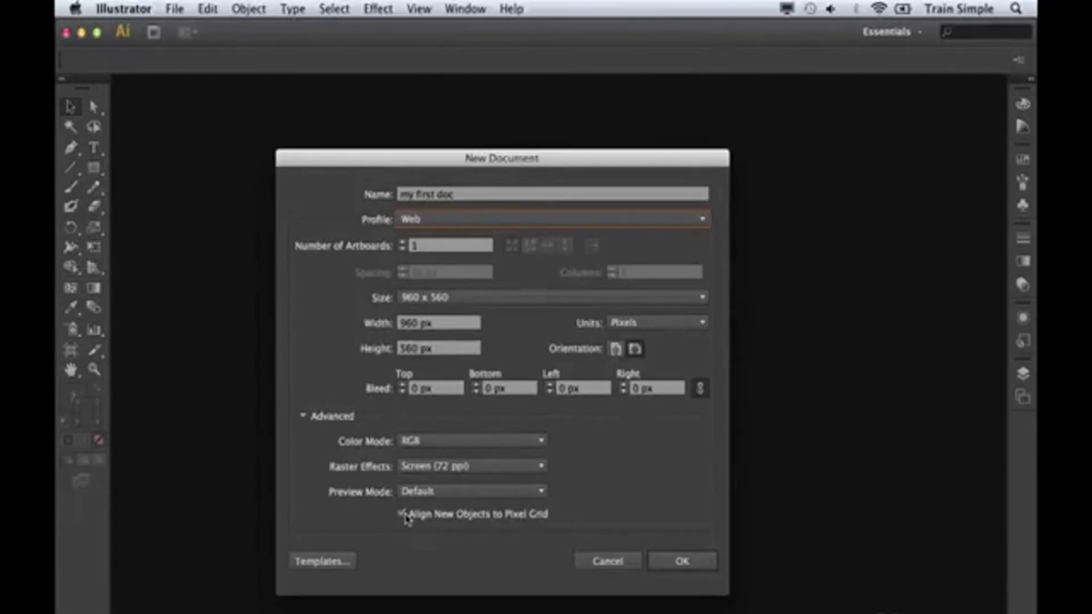
click(664, 568)
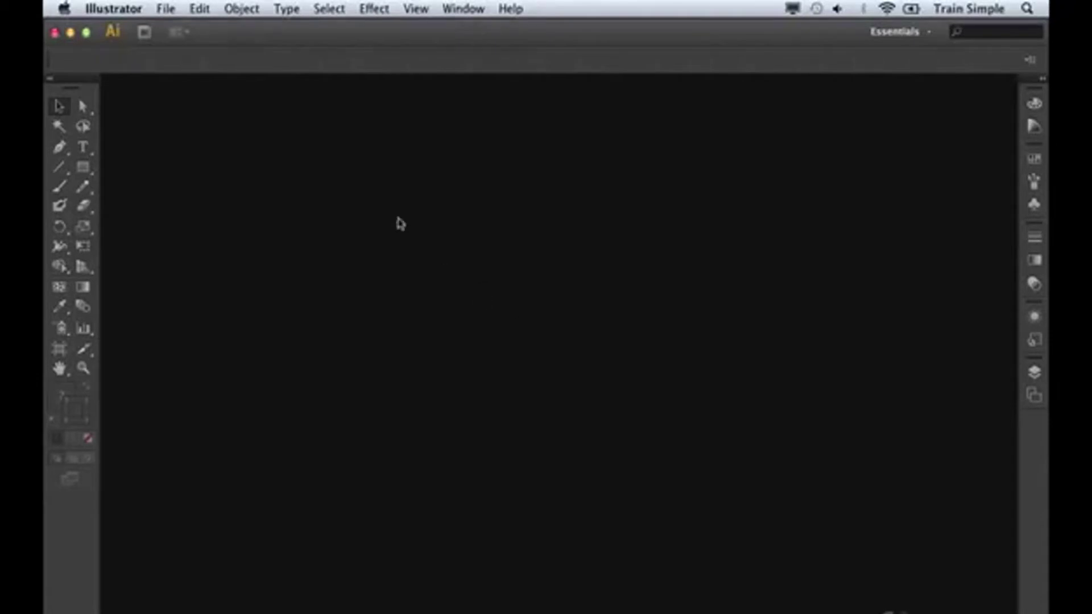
Step: Create another new document using the Print profile, with a linked bleed of 20 pt on all four sides
click(165, 9)
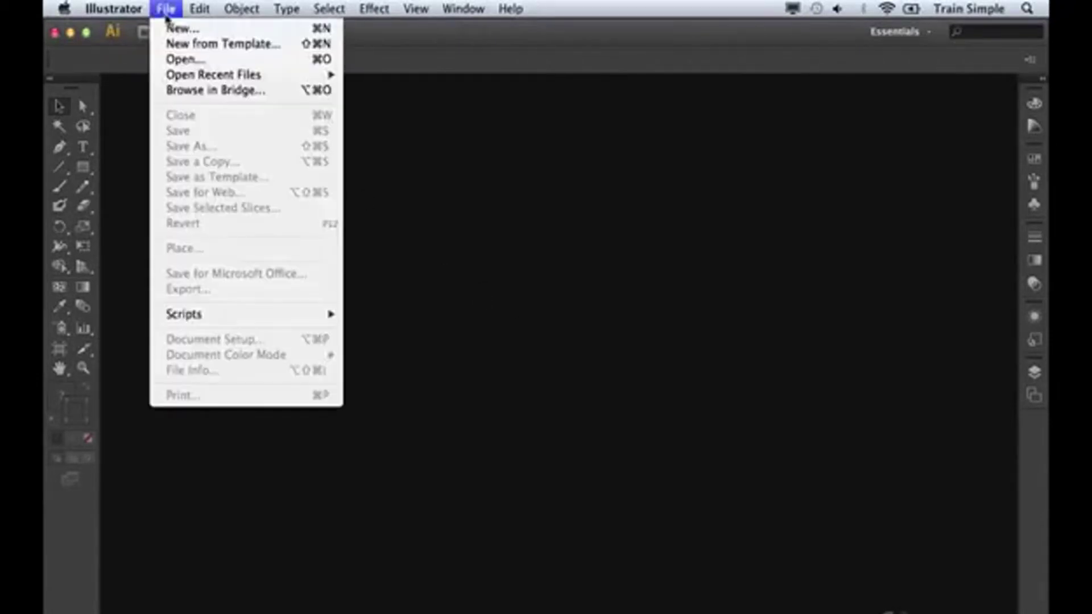
click(169, 30)
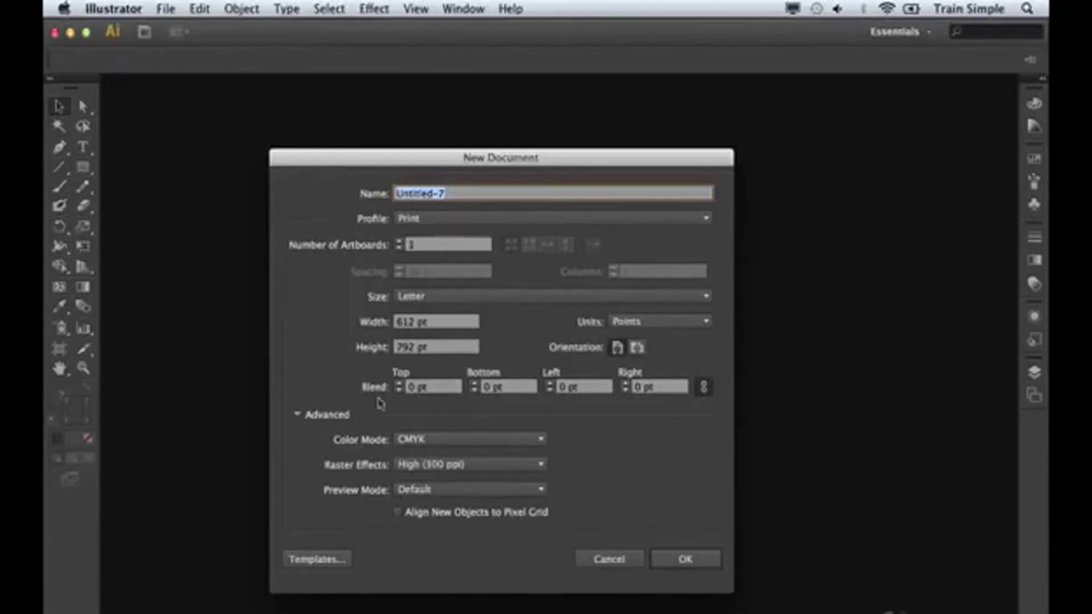
click(704, 391)
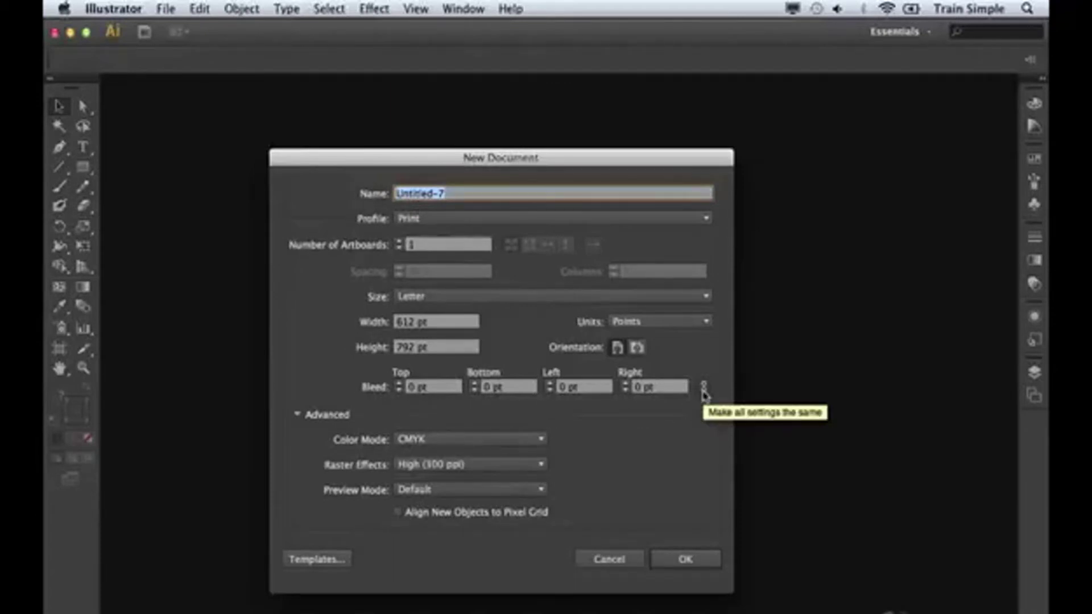
click(704, 391)
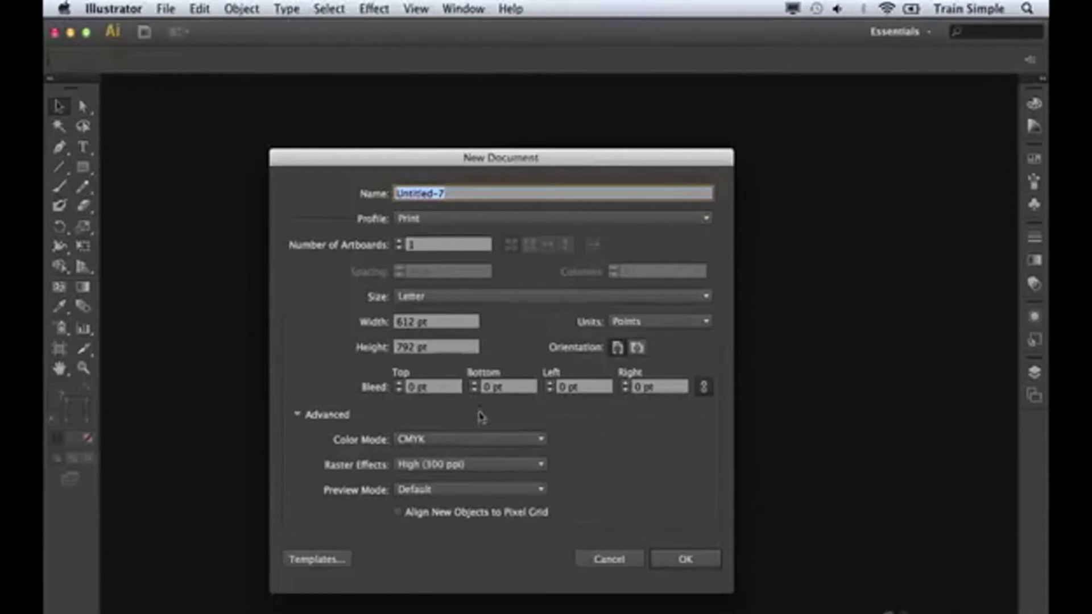
click(410, 388)
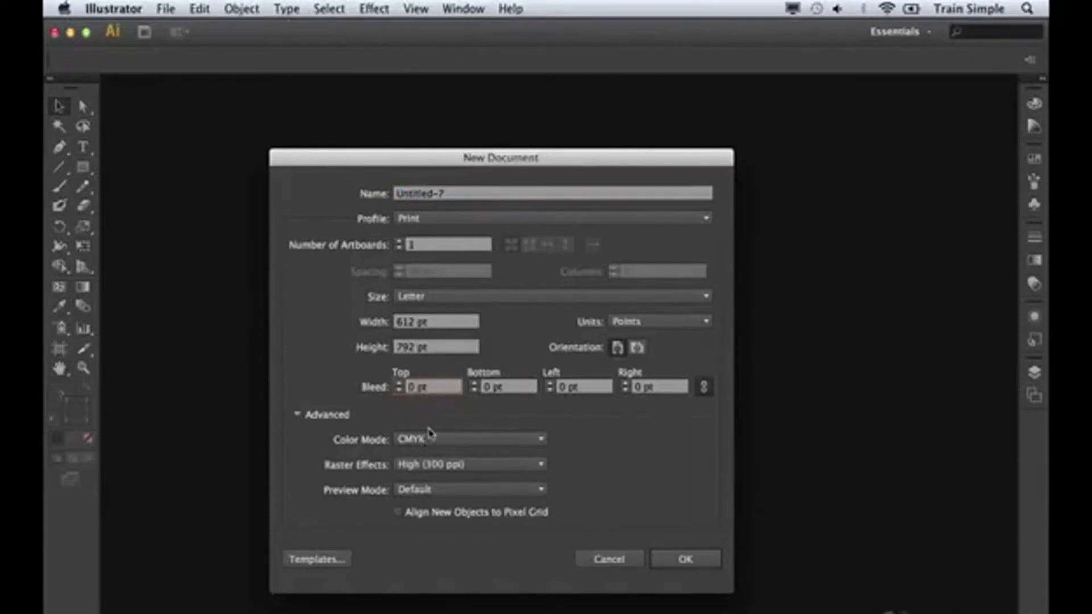
text(2)
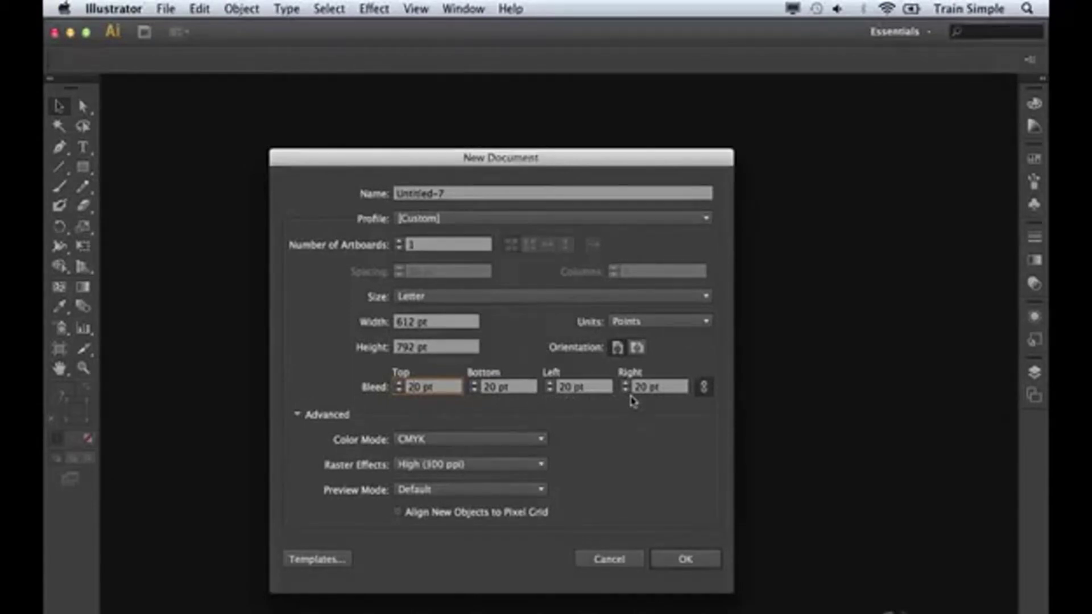
click(672, 559)
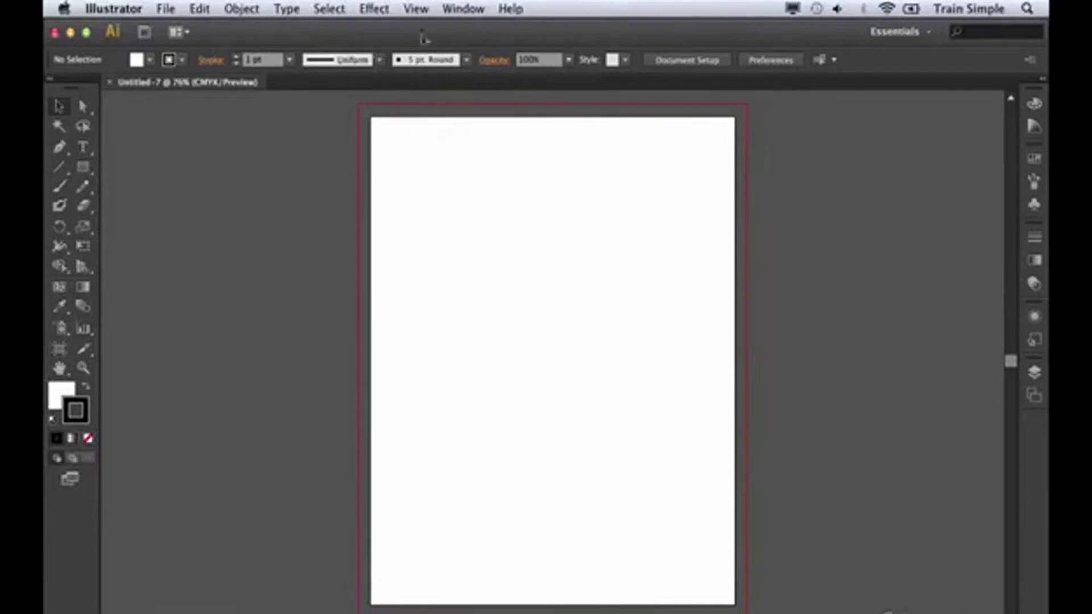
Step: Show the print tiling on the new page, and hide the artboards and show them again
click(416, 8)
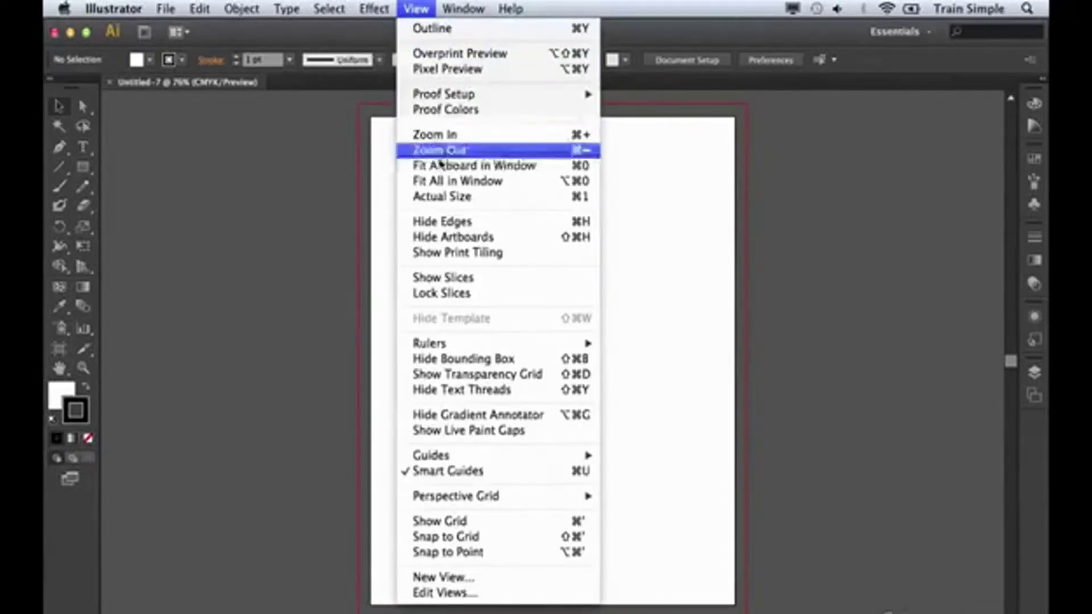
click(443, 253)
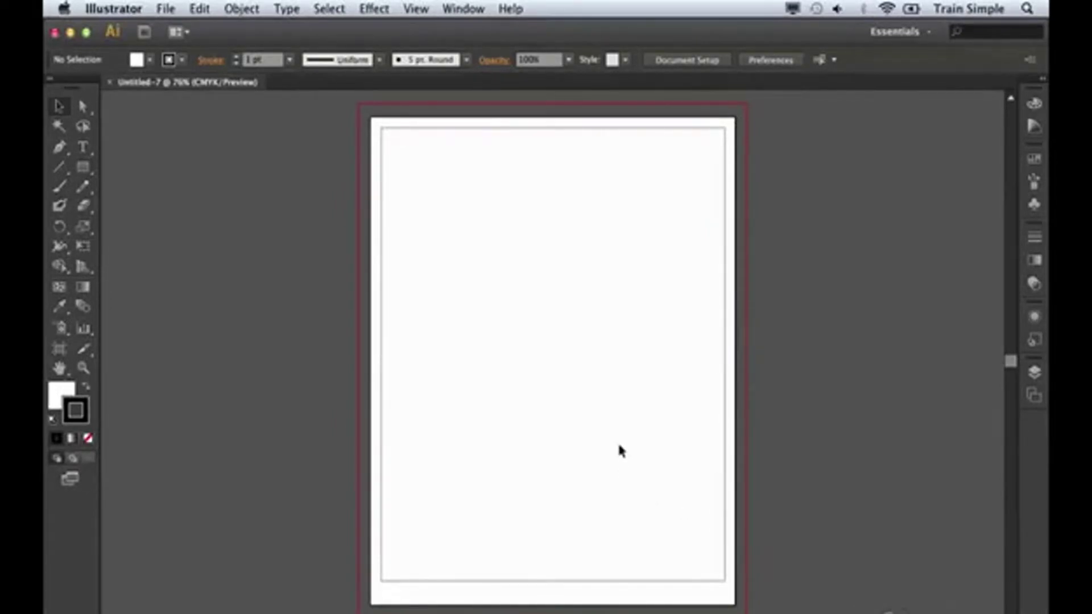
click(431, 10)
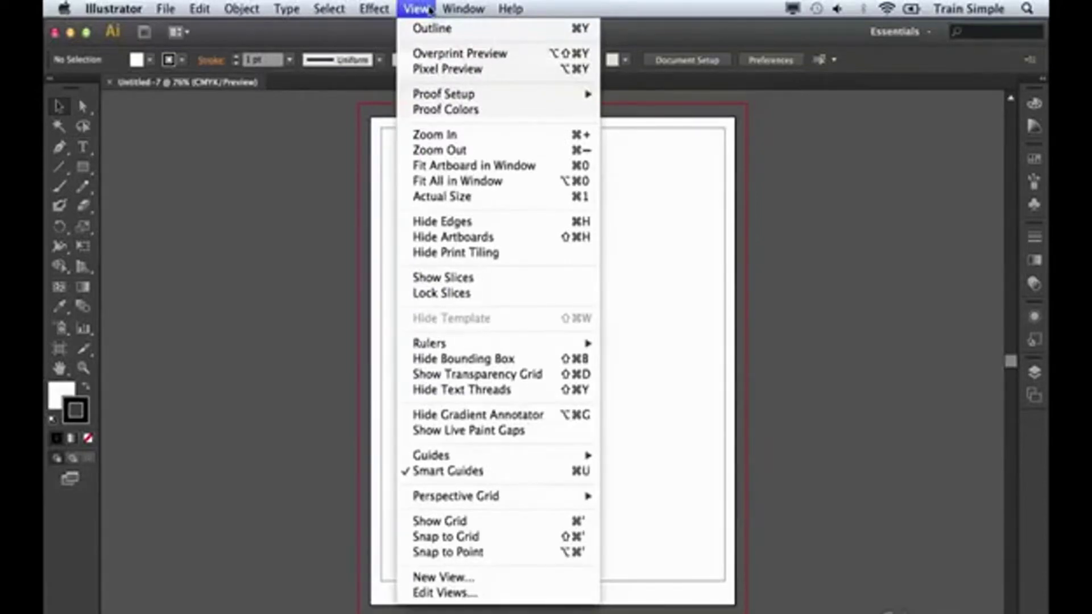
click(449, 236)
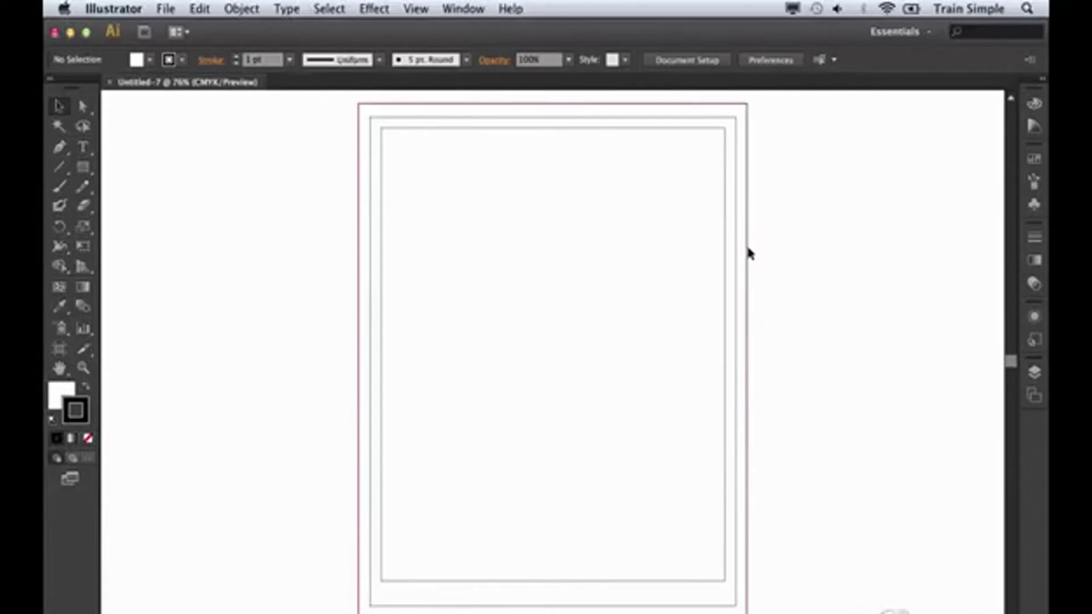
click(416, 9)
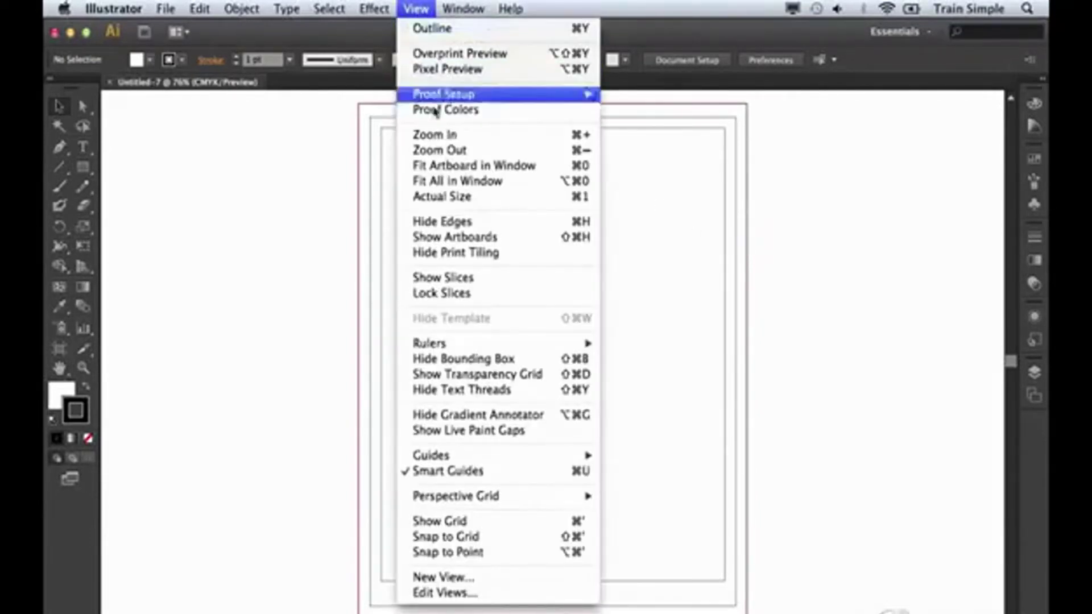
click(453, 238)
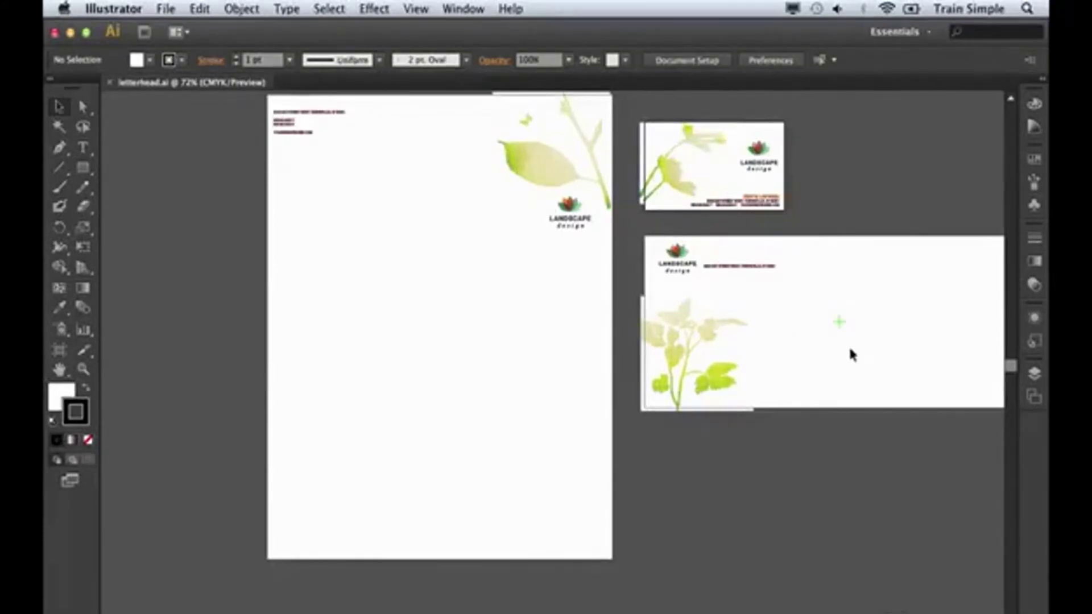
Step: Examine the Business Card, Letterhead and Envelope artboards of letterhead.ai by fitting each one in the view, ending on Envelope
click(1032, 401)
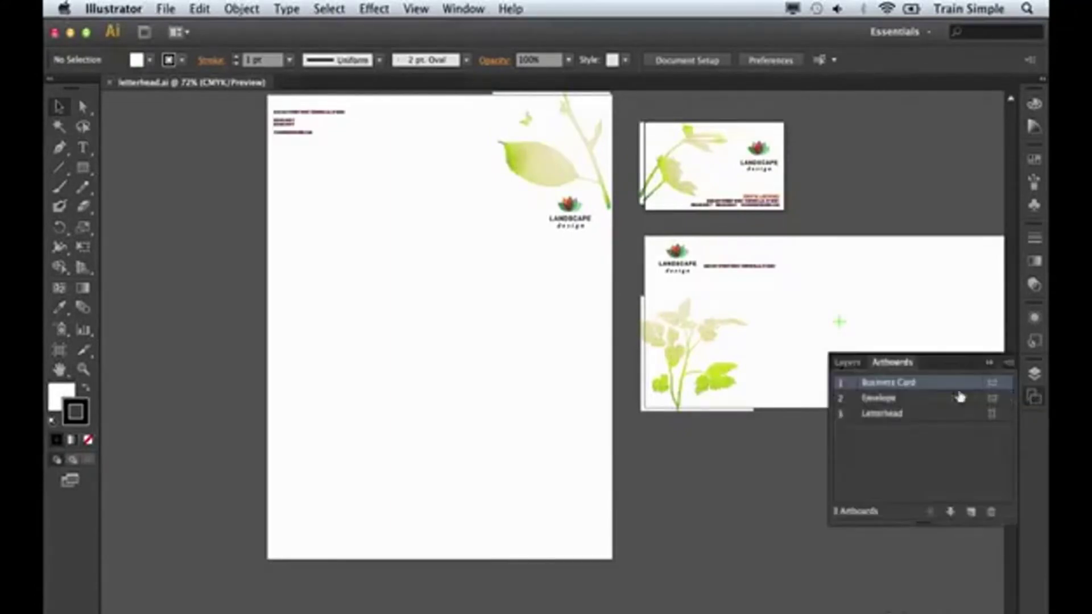
double_click(927, 390)
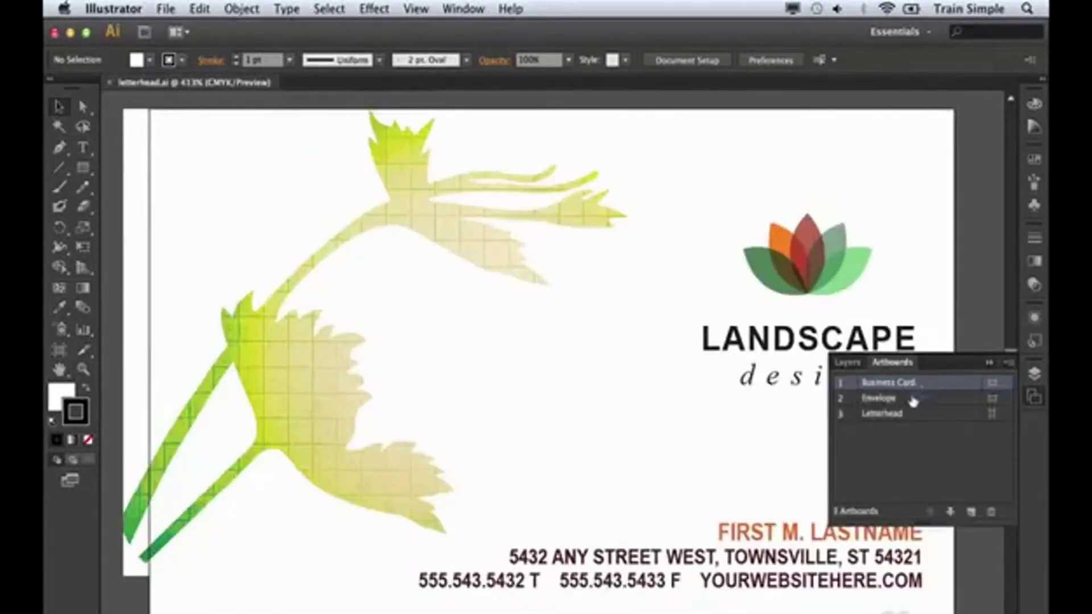
click(908, 401)
double_click(906, 416)
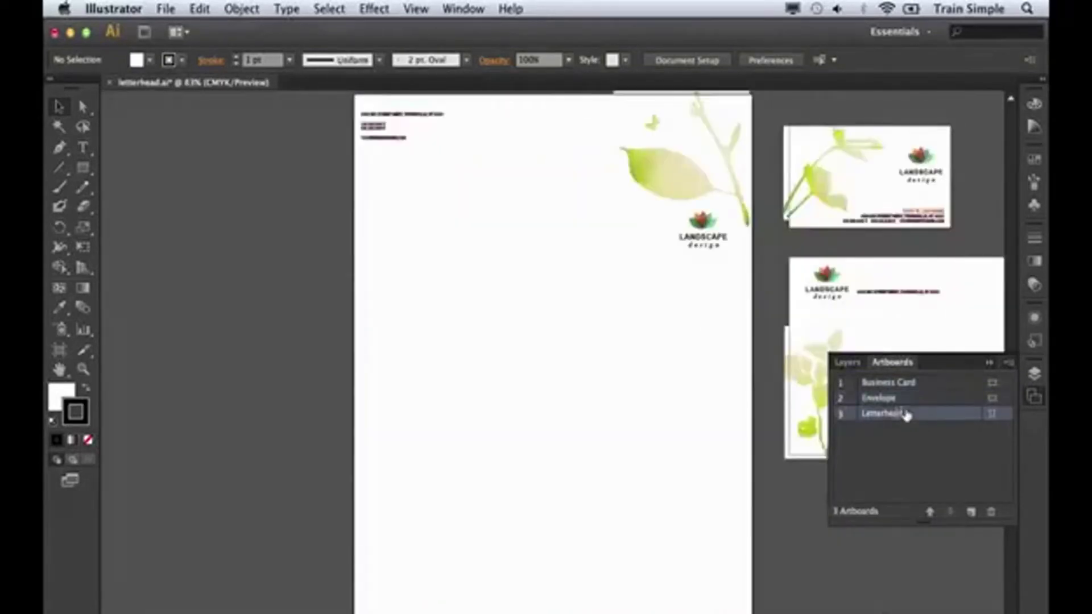
double_click(905, 405)
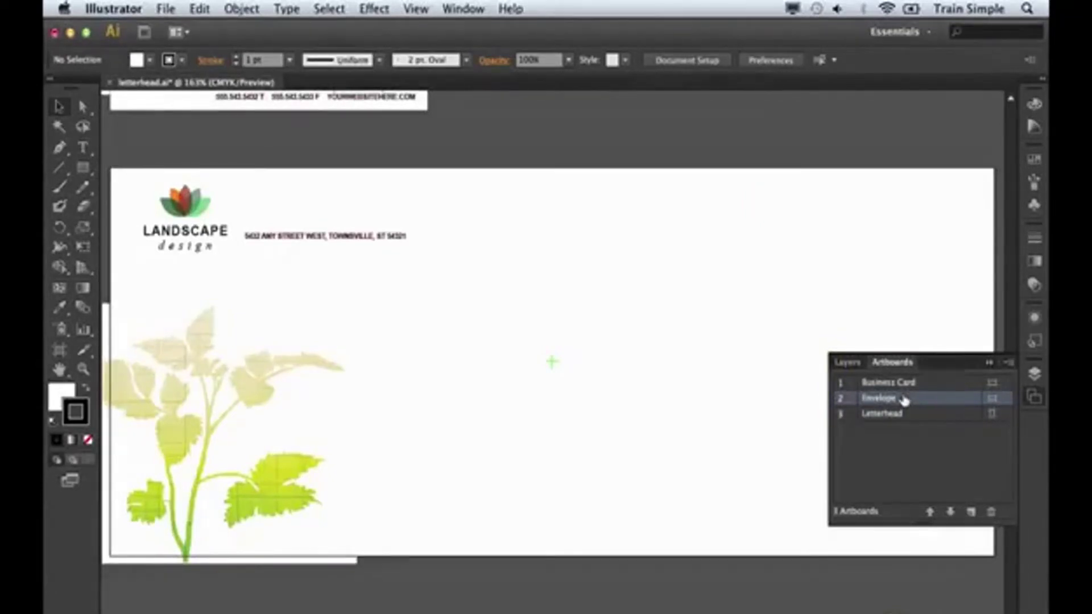
double_click(902, 383)
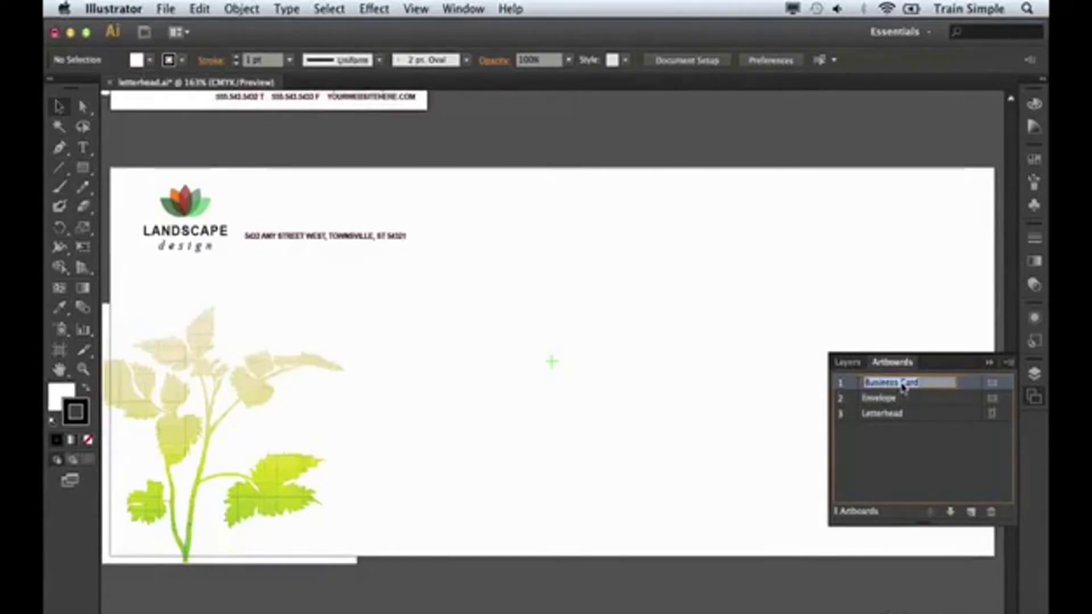
click(904, 398)
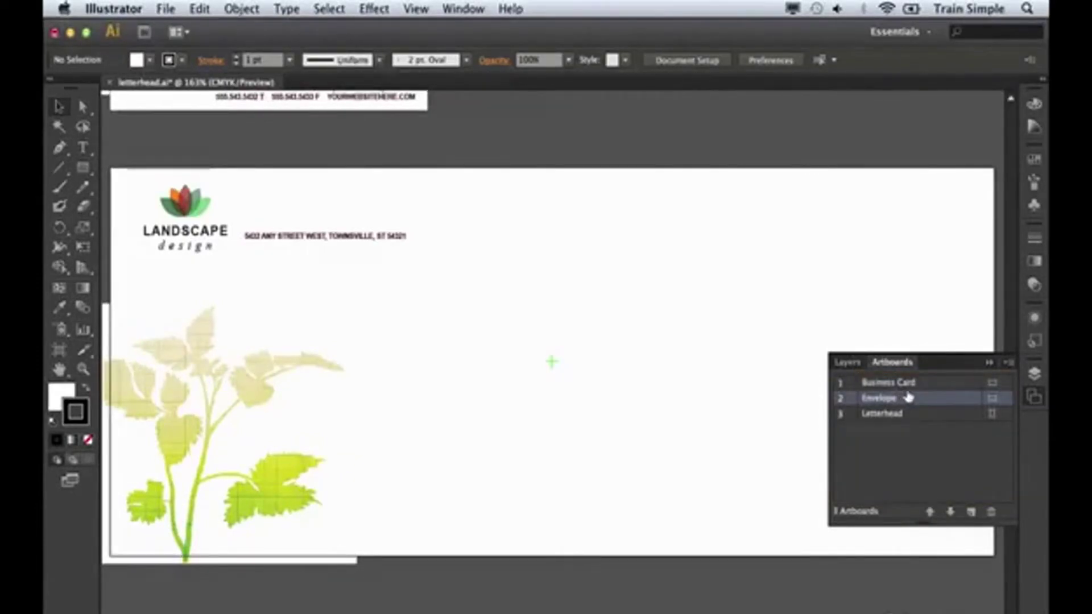
click(1031, 400)
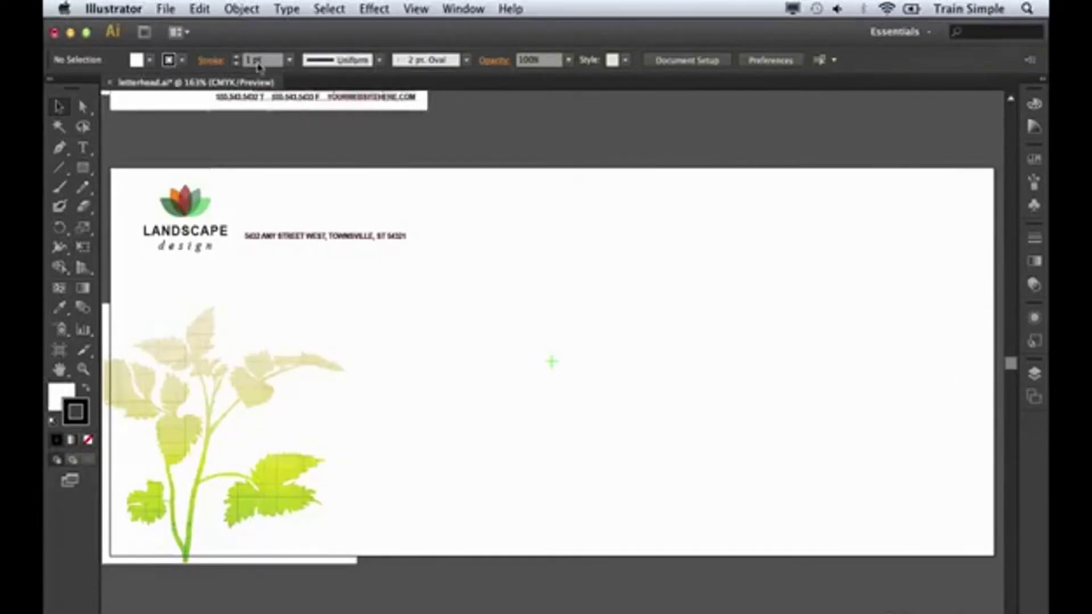
Step: Create a new document from the Print profile with four artboards
click(166, 9)
click(181, 29)
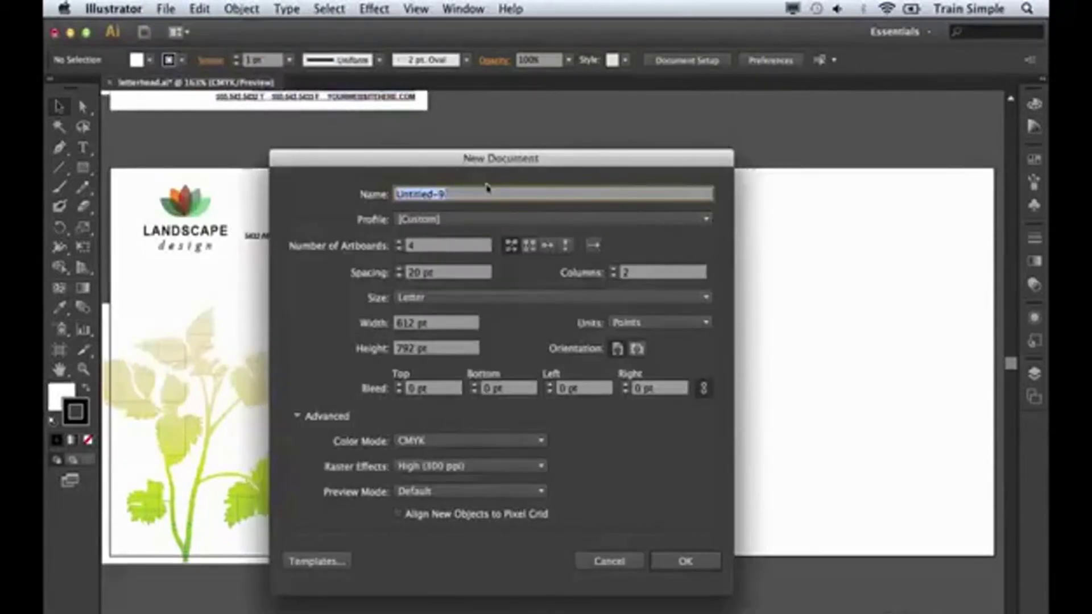
click(470, 221)
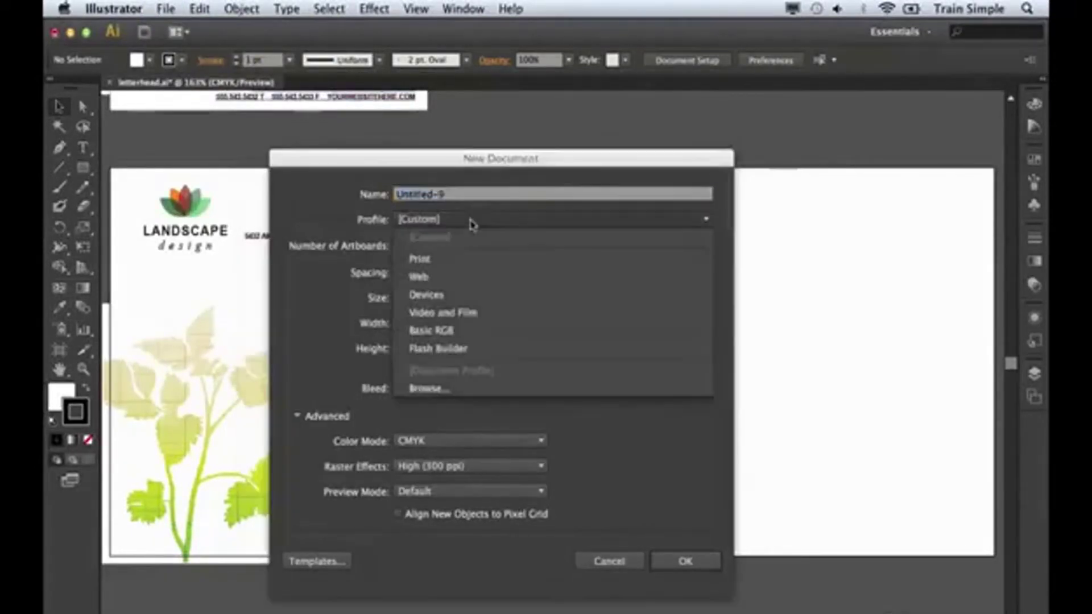
click(454, 261)
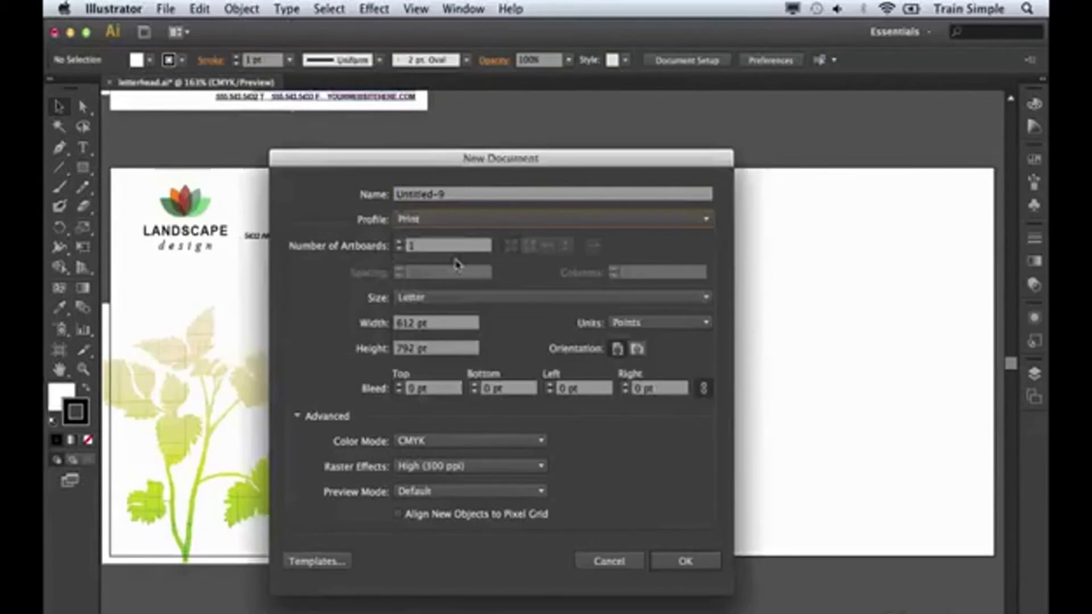
click(424, 247)
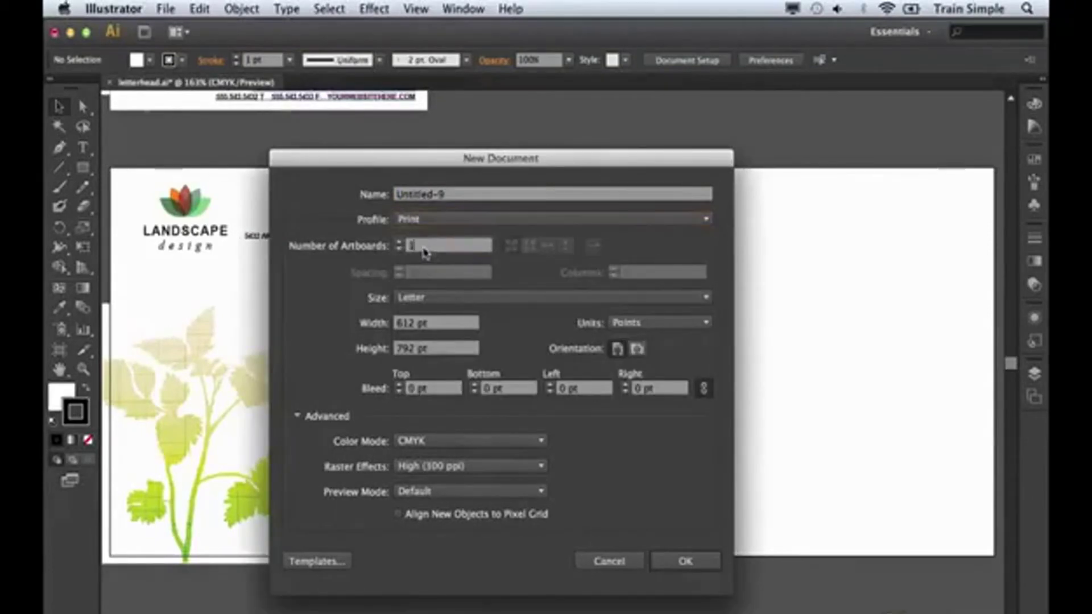
text(4)
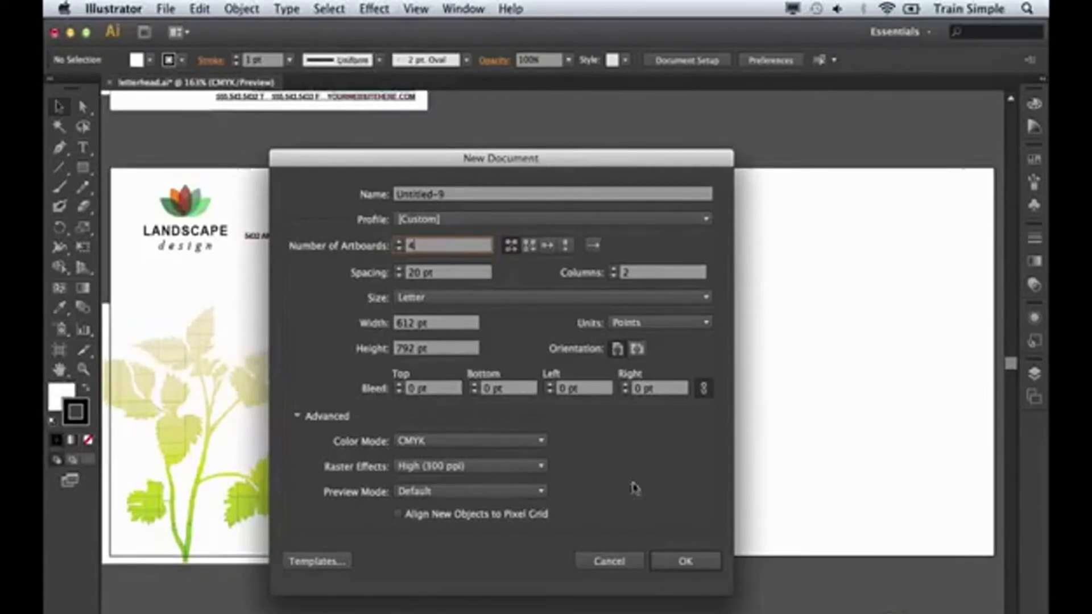
click(664, 563)
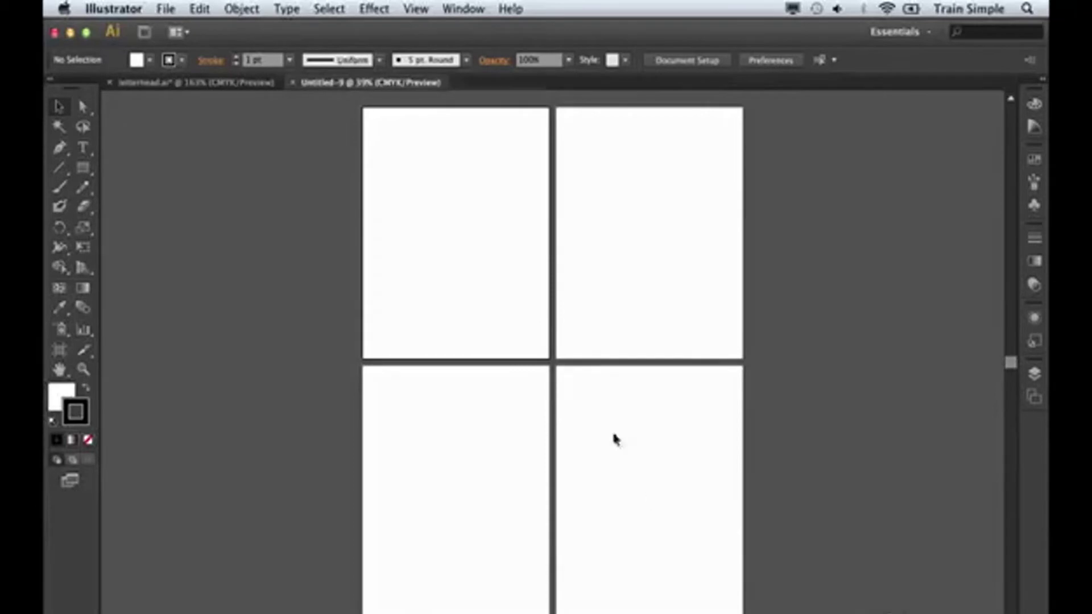
Step: View the differently sized artboards of letterhead.ai at 100% and return to the new four-artboard document
click(206, 83)
double_click(83, 369)
drag(365, 293, 742, 348)
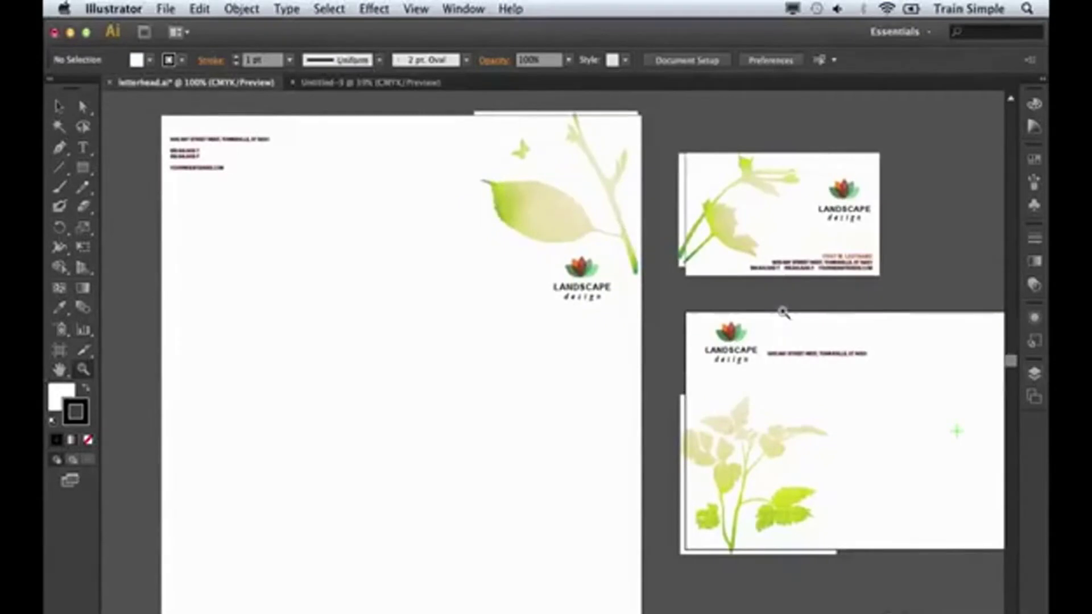
click(371, 83)
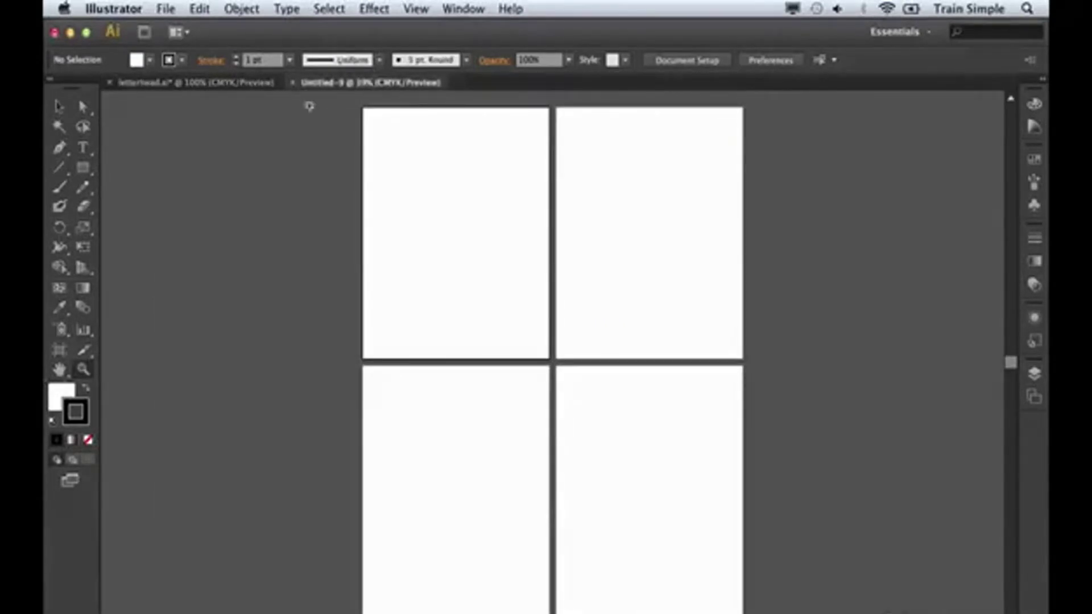
click(67, 108)
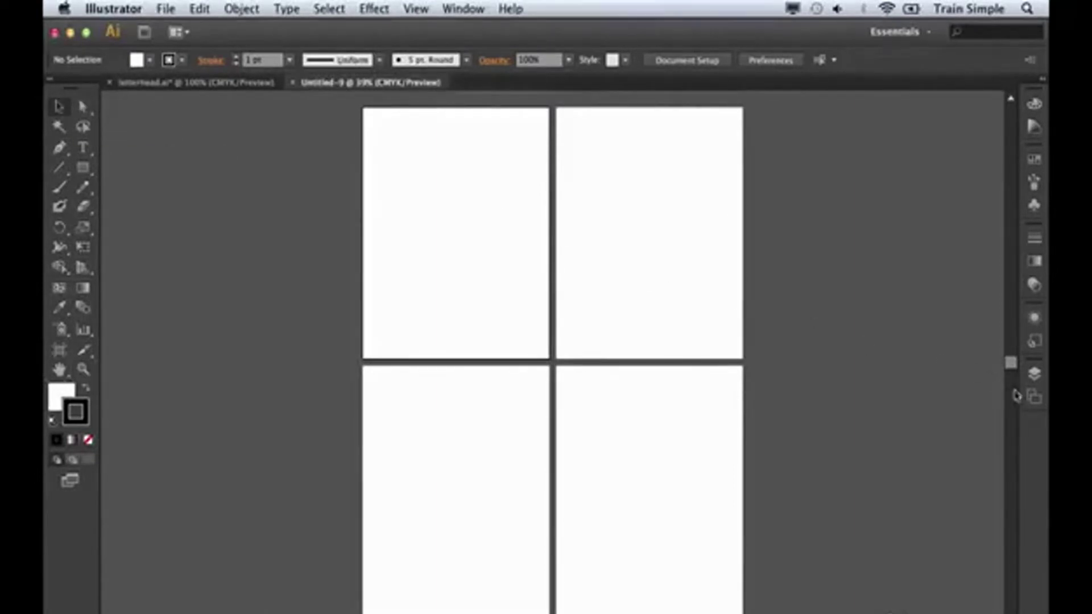
Step: Show the list of artboards and rename the first one as My Artboard
click(1034, 398)
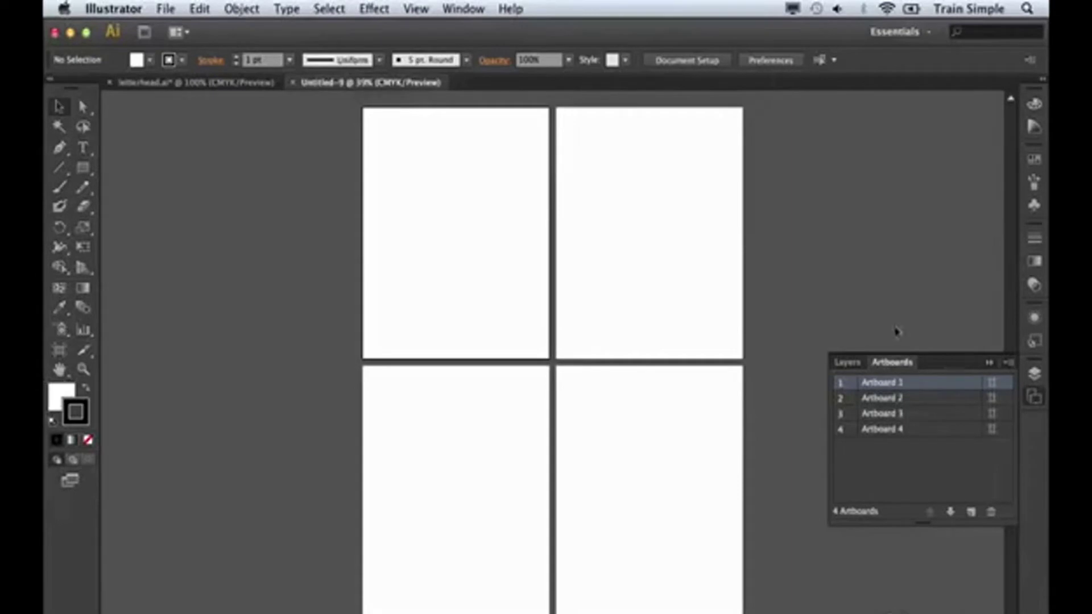
click(465, 10)
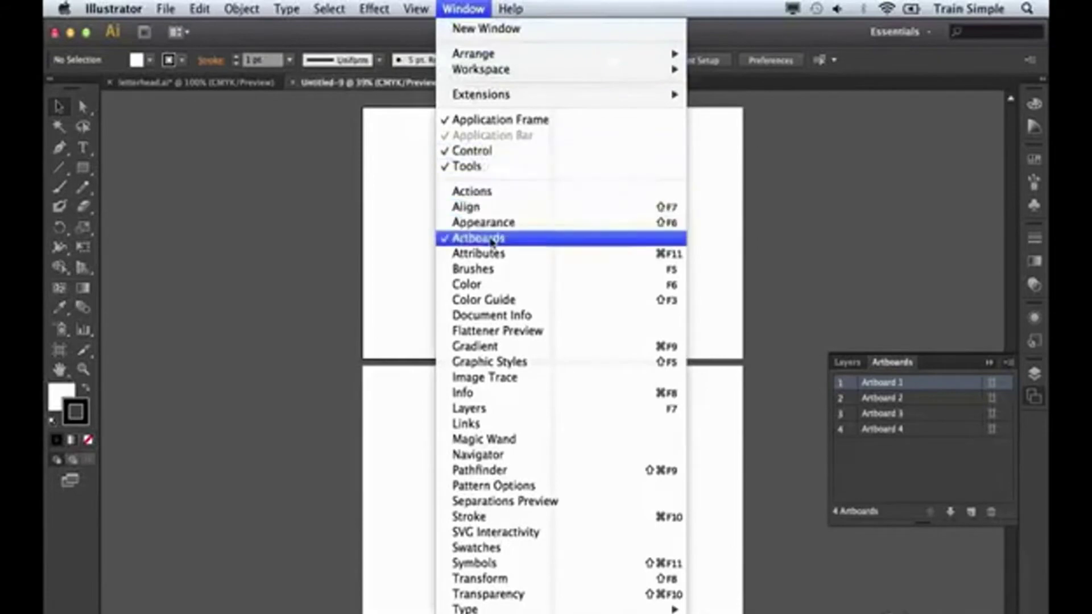
click(388, 238)
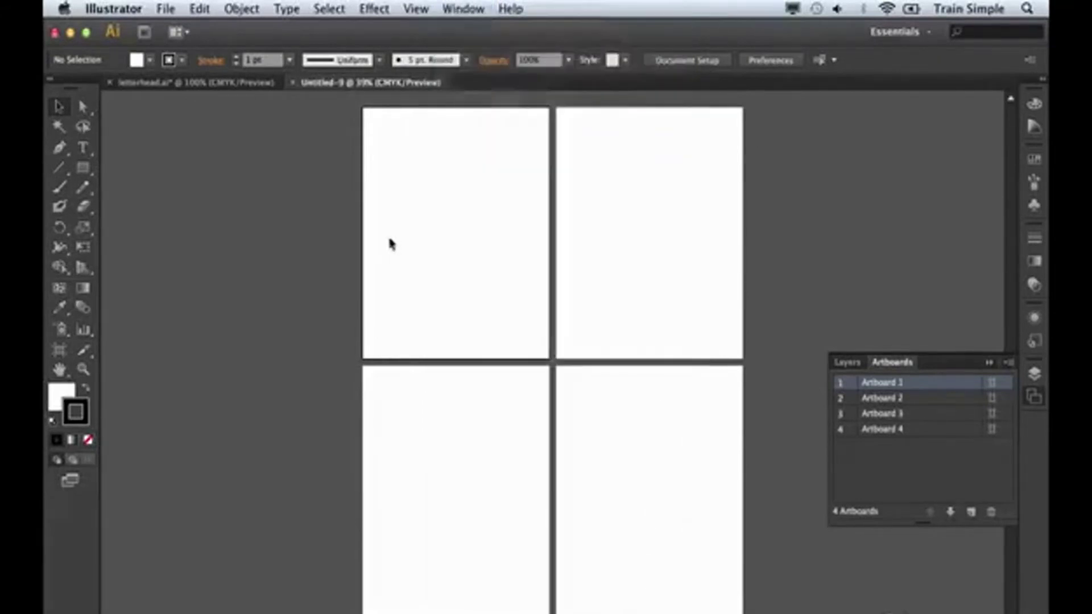
double_click(898, 383)
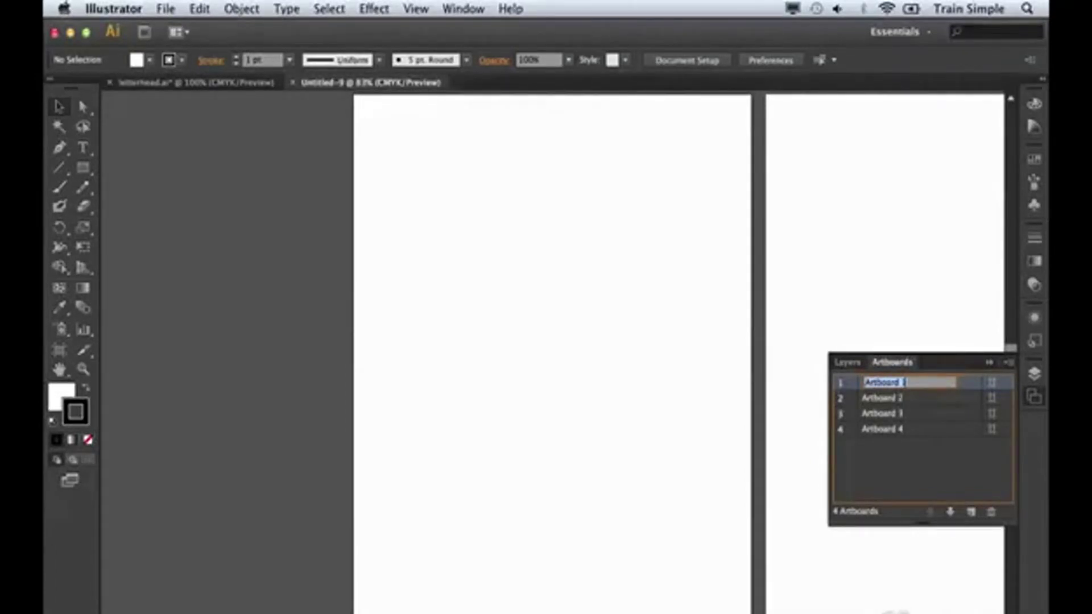
text(My Artboard)
key(Return)
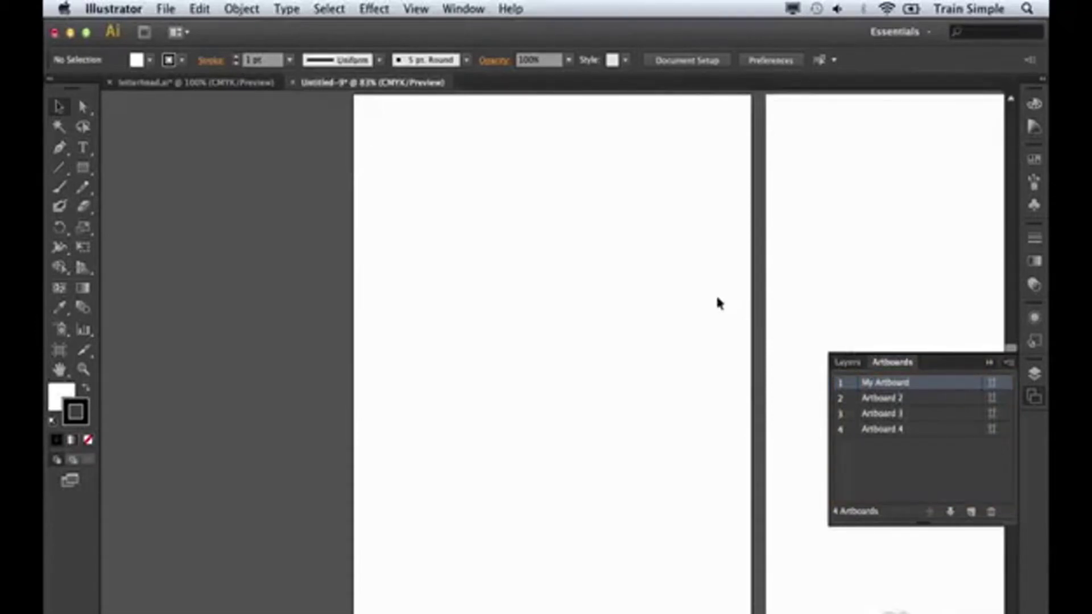
Step: Move My Artboard down two places to third in the artboard order
alt+super+click(700, 291)
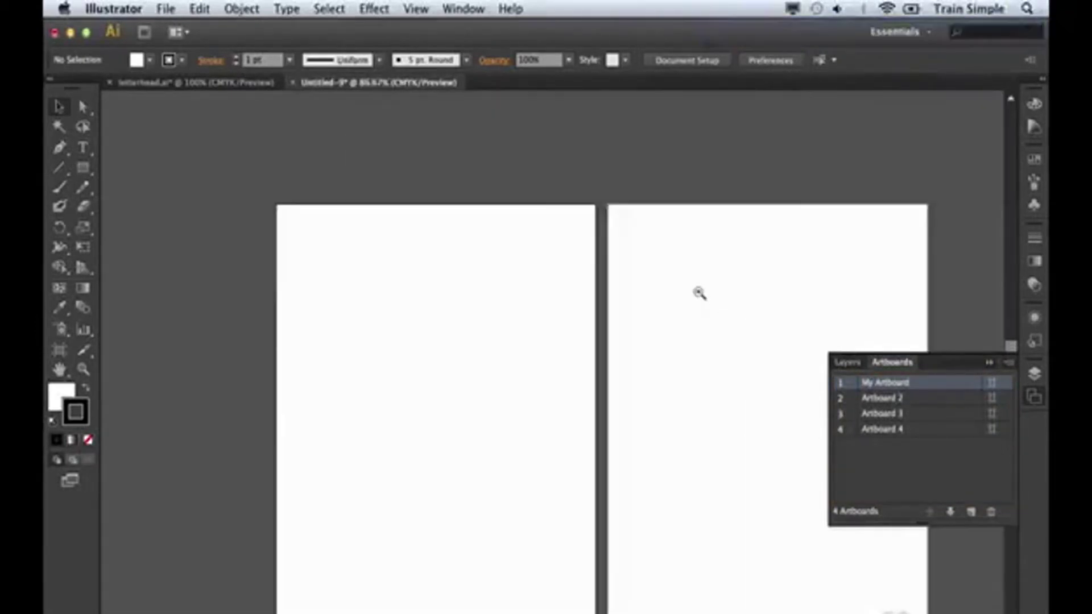
alt+super+click(644, 314)
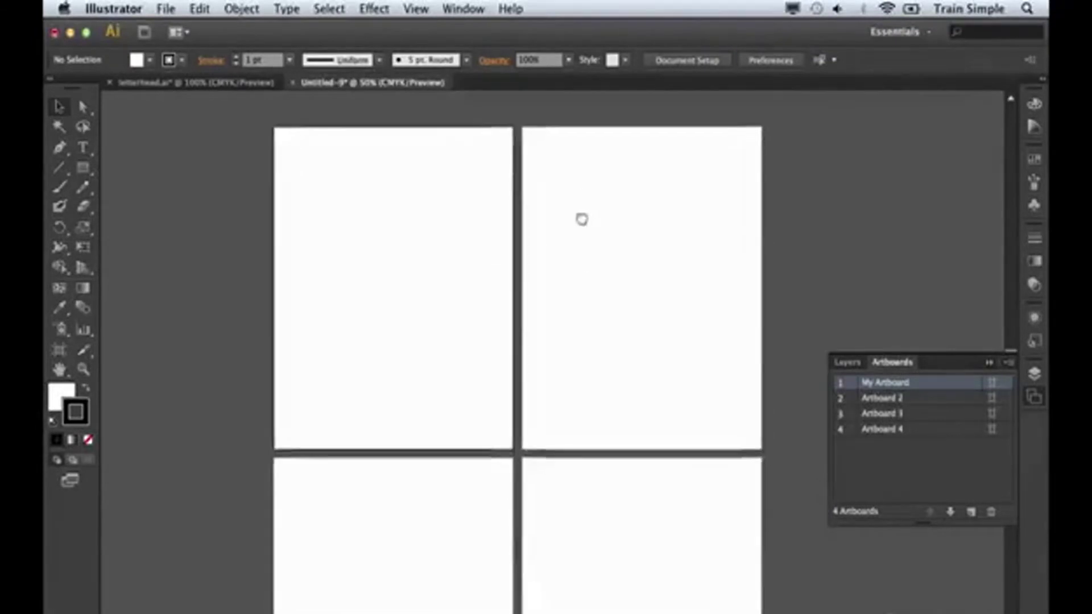
drag(581, 219, 575, 195)
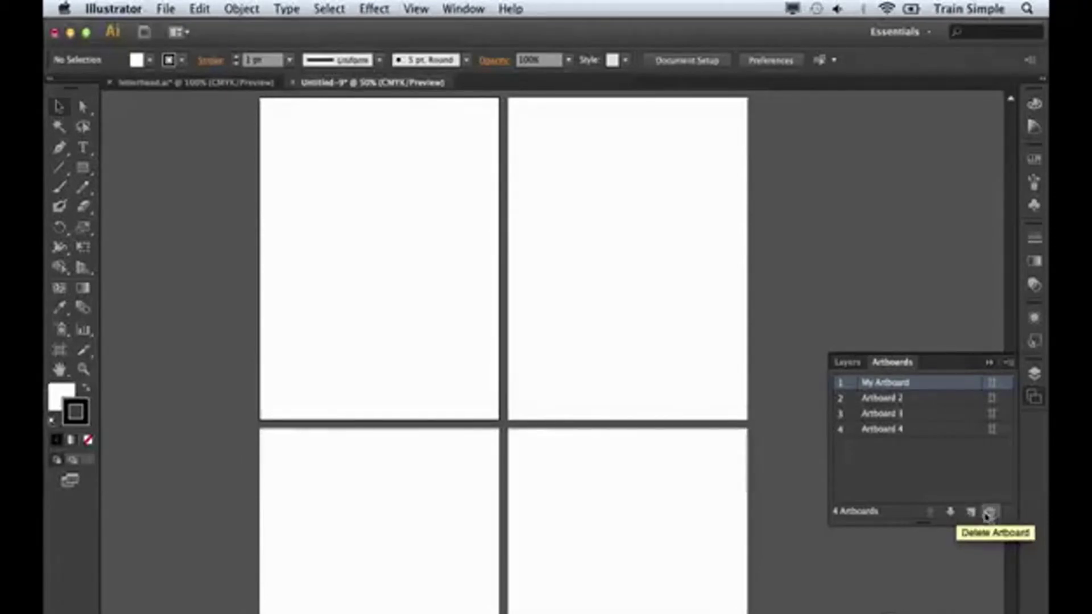
click(951, 512)
click(951, 512)
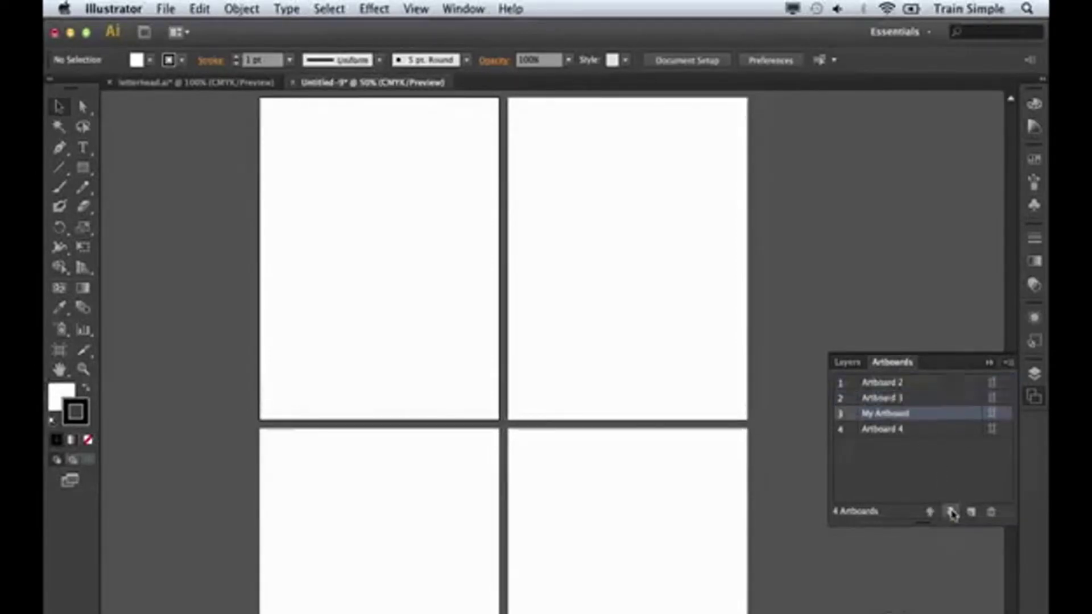
Step: Move My Artboard back up to first place in the artboard order
click(909, 398)
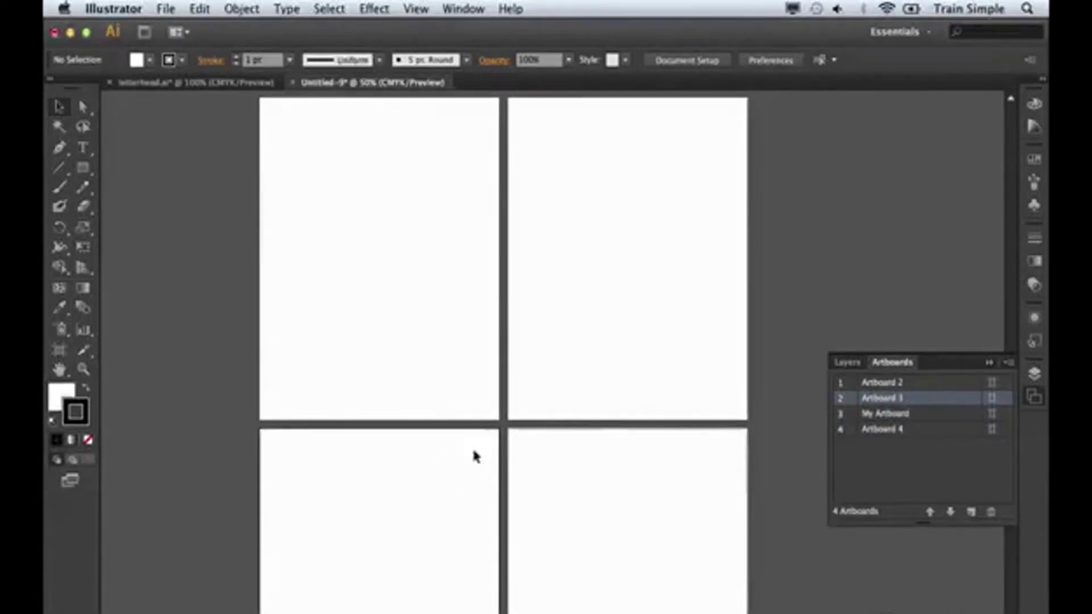
click(883, 414)
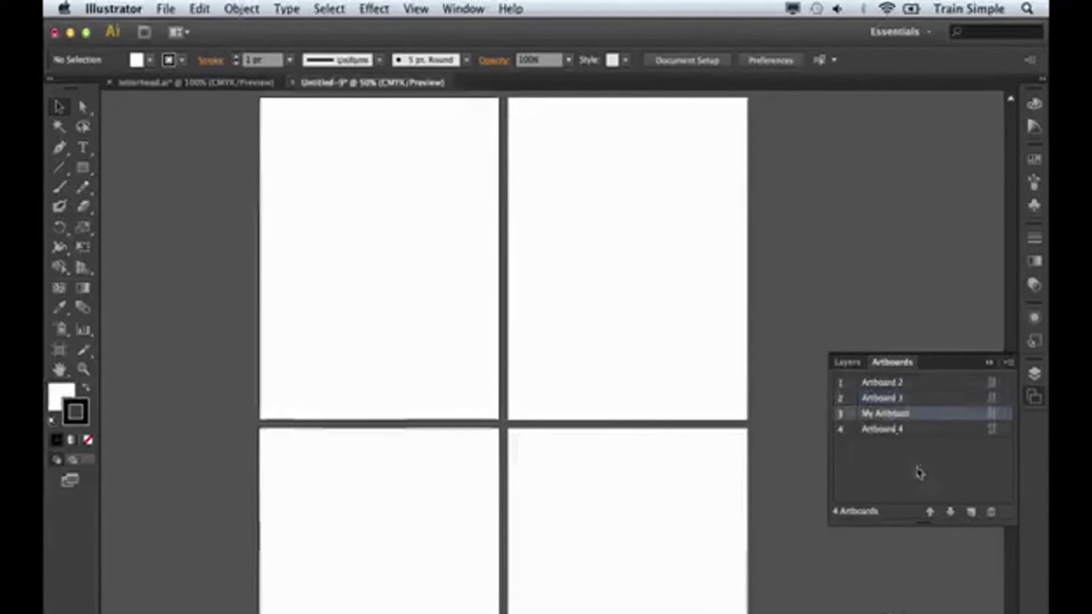
click(932, 511)
click(931, 511)
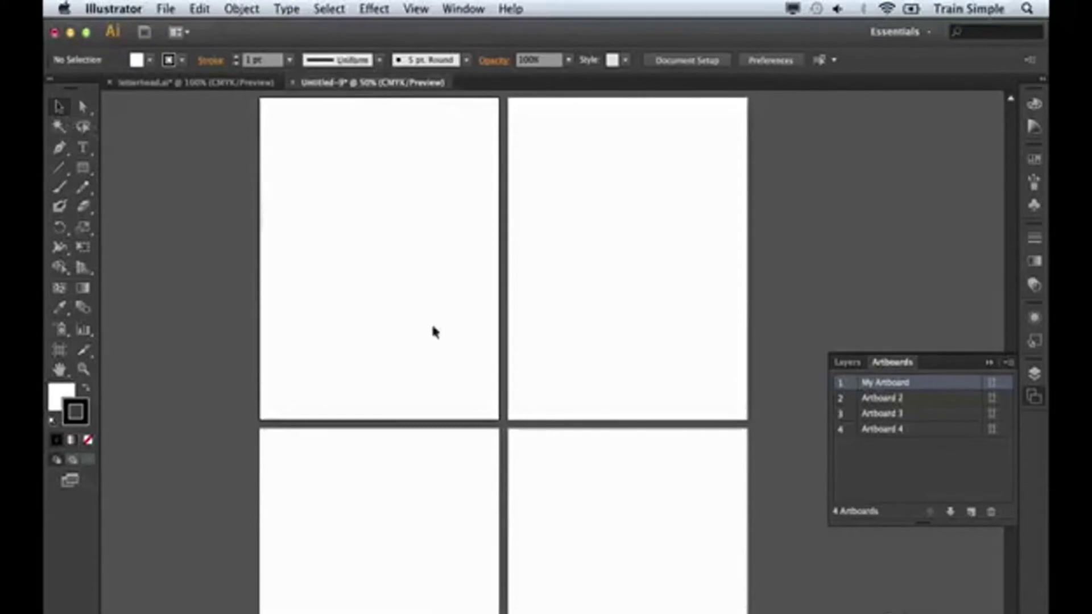
Step: Make Artboard 2 and Artboard 3 active in turn, and select individual artboards with the Artboard tool, ending on Artboard 4
click(572, 350)
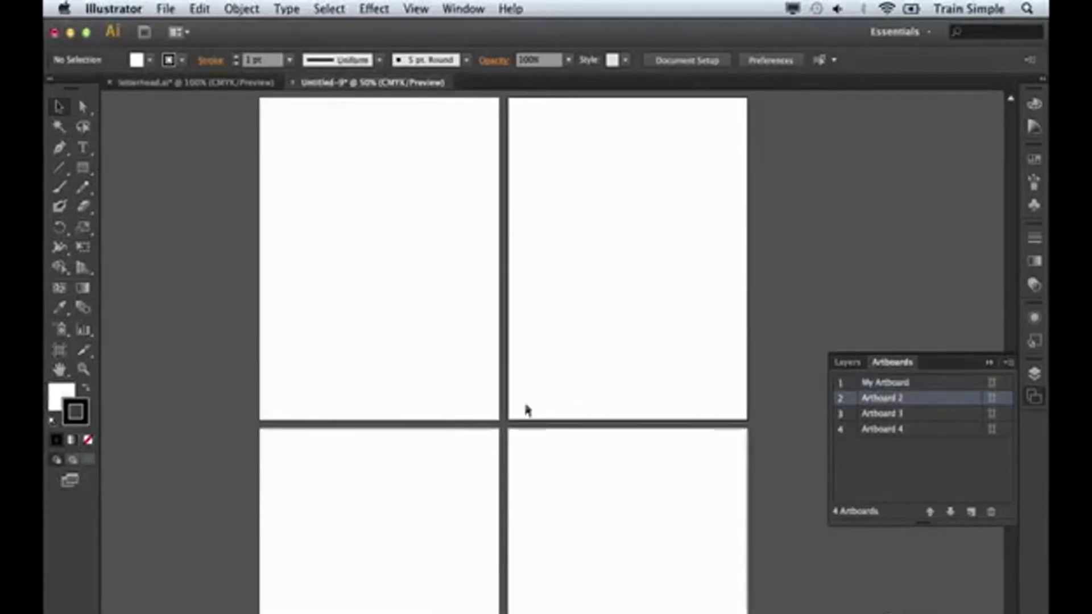
click(452, 461)
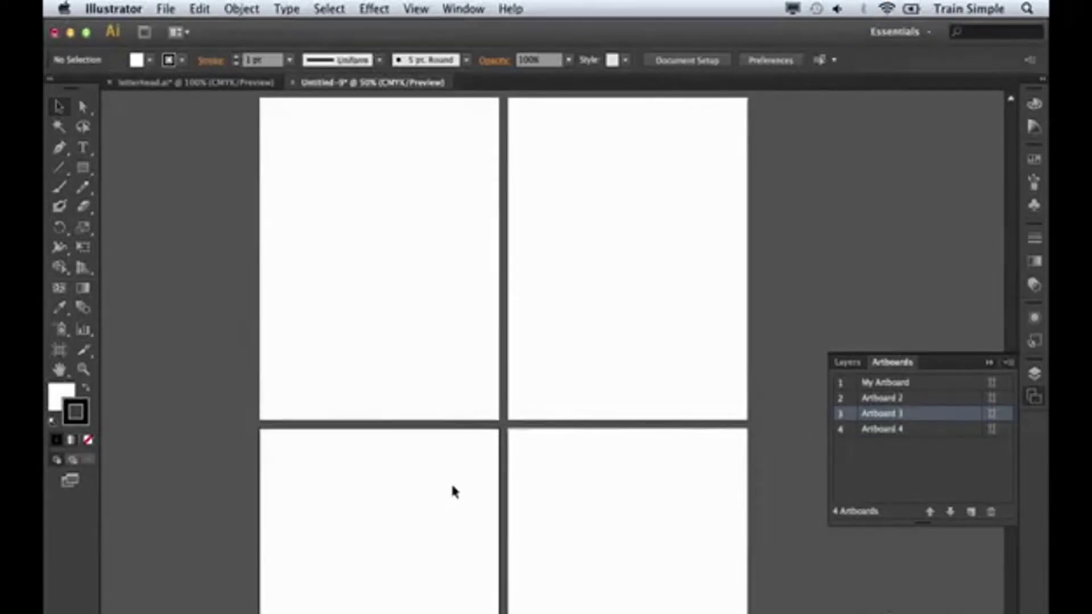
click(59, 357)
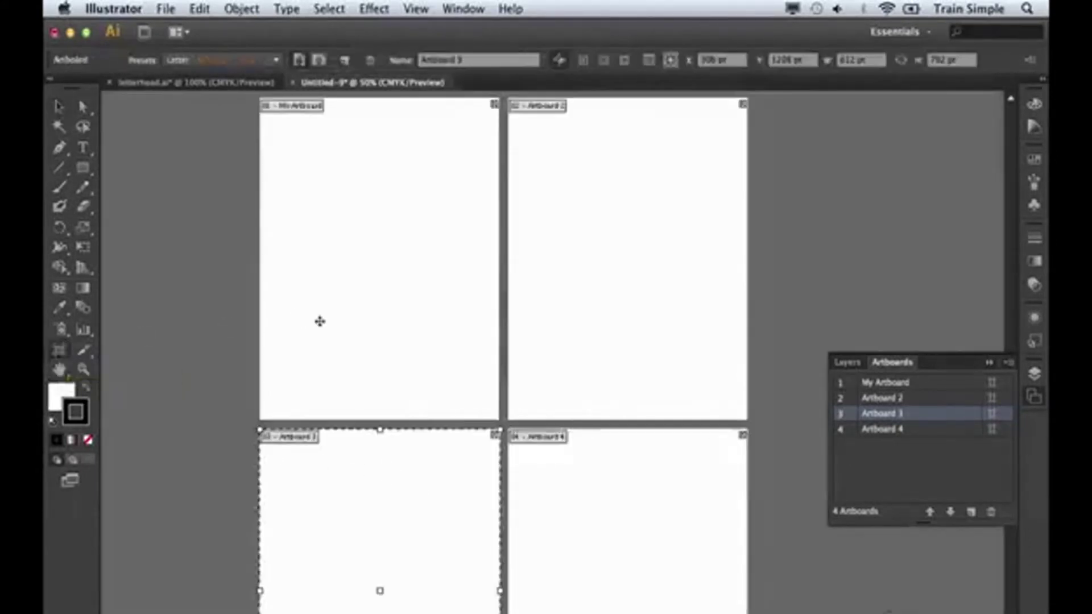
click(350, 299)
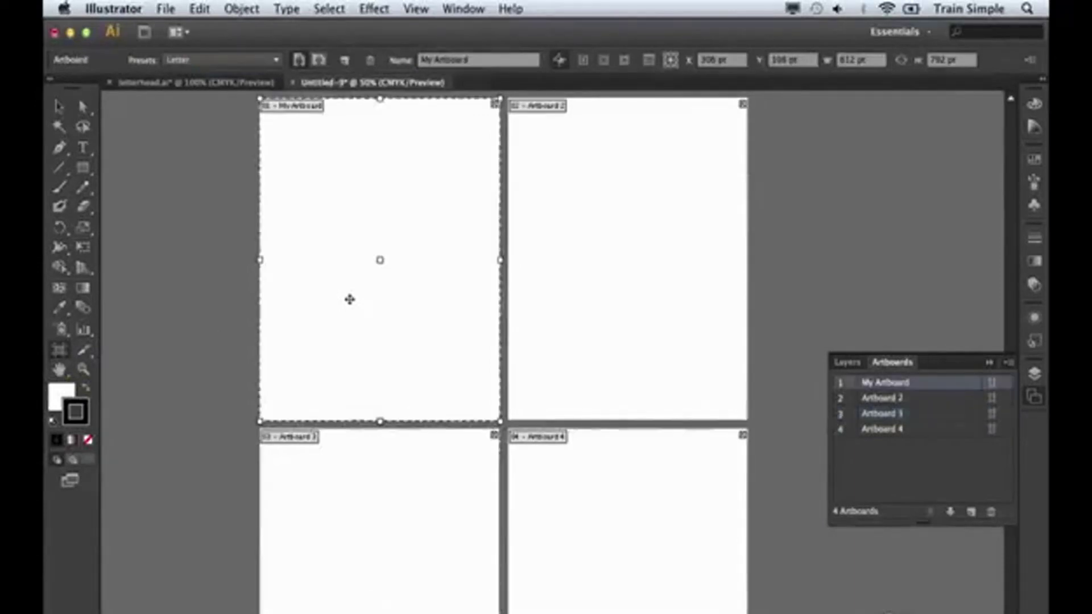
click(563, 276)
click(572, 476)
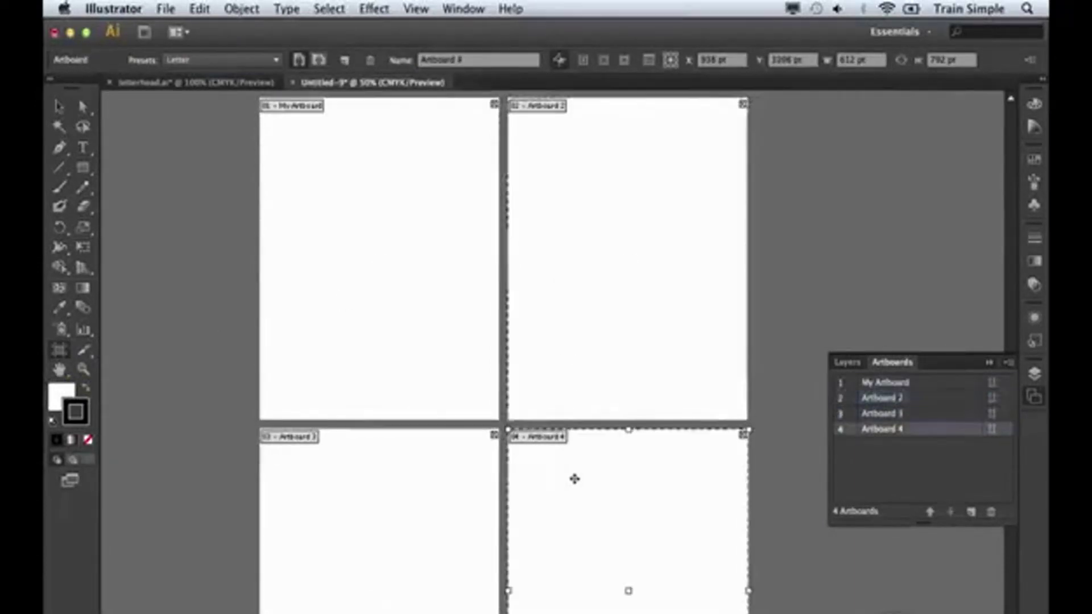
Step: Shorten My Artboard to about 485 pt high and move it away from the others to about X 88 pt, Y 416.5 pt
click(415, 358)
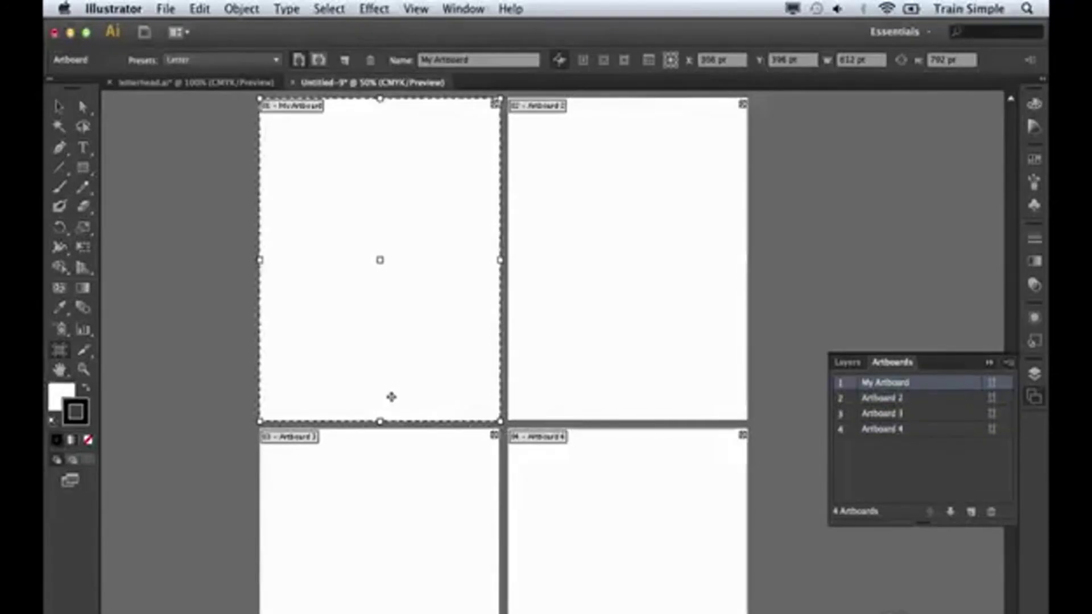
drag(380, 421, 380, 295)
drag(423, 246, 337, 317)
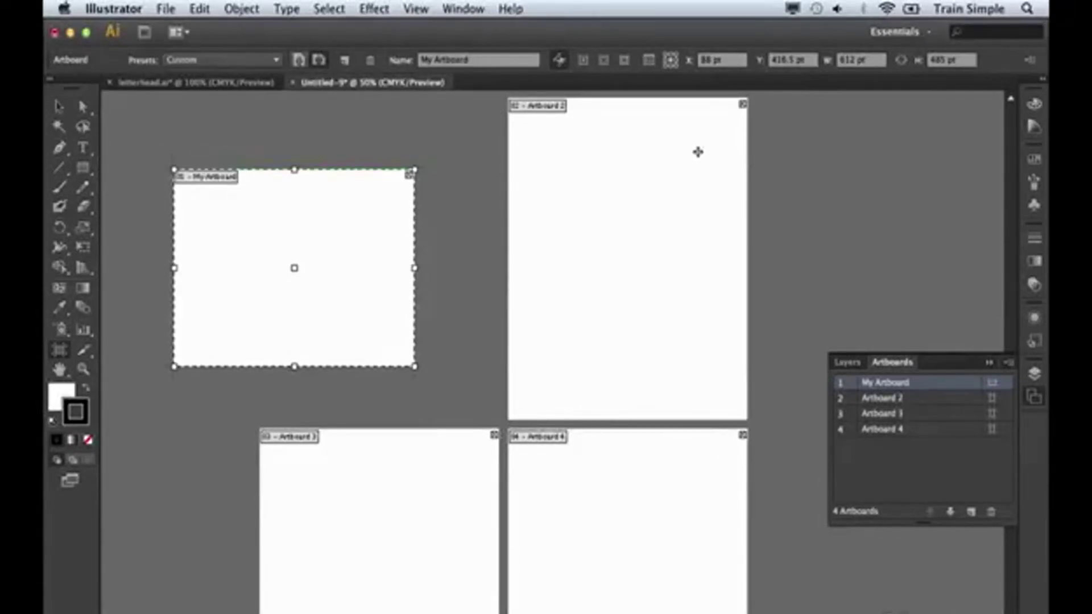
Step: Delete Artboard 2 from the document
click(742, 104)
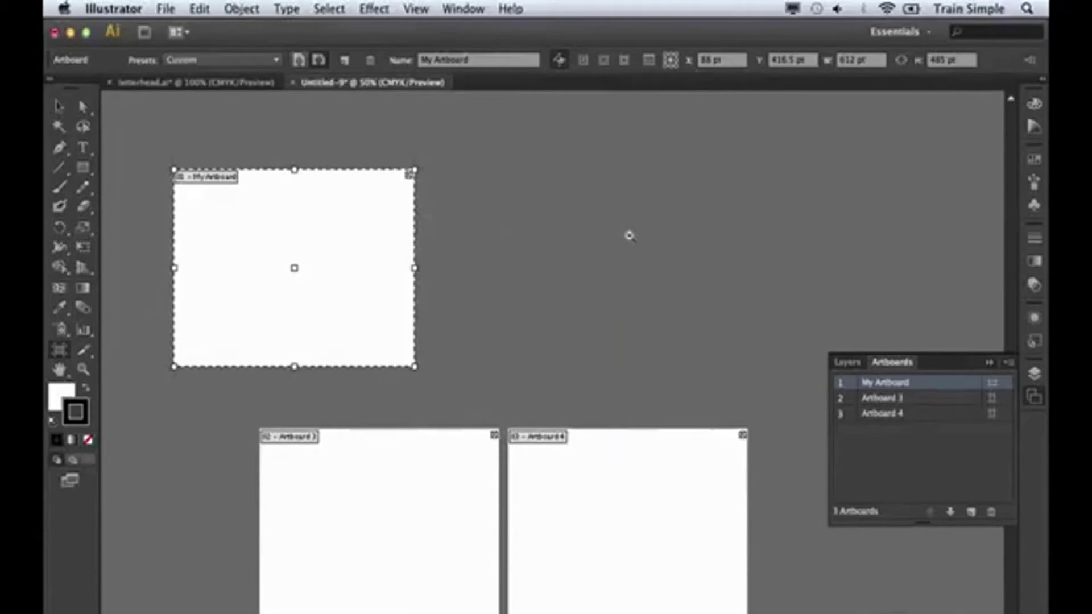
Step: Examine the full extent of the canvas around the three artboards and return to a closer view of them
key(ctrl+minus)
key(ctrl+minus)
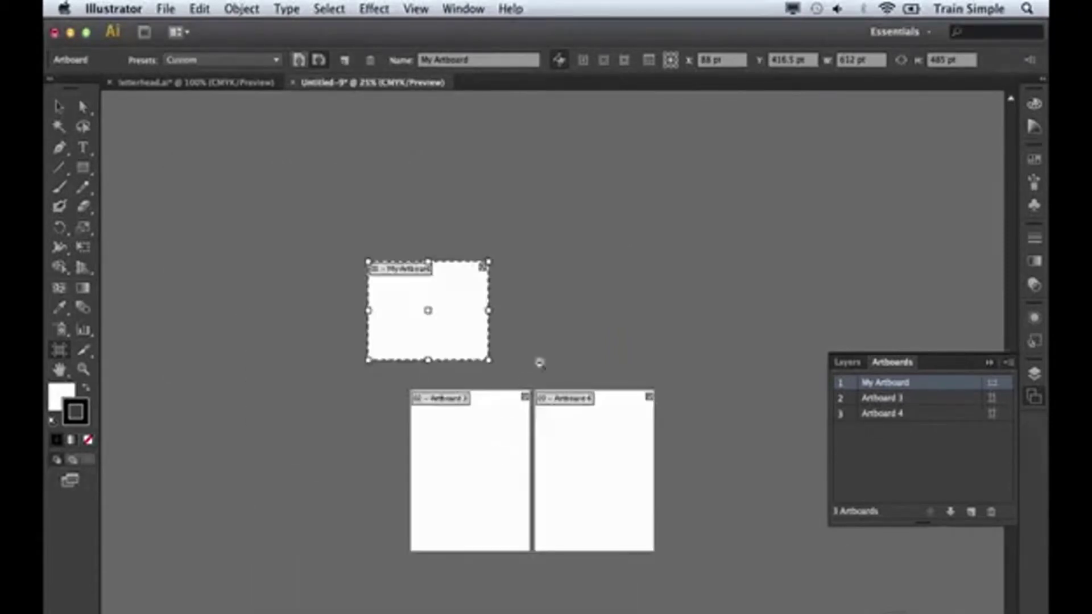
key(ctrl+minus)
key(ctrl+minus)
key(ctrl+minus)
key(ctrl+minus)
key(ctrl+minus)
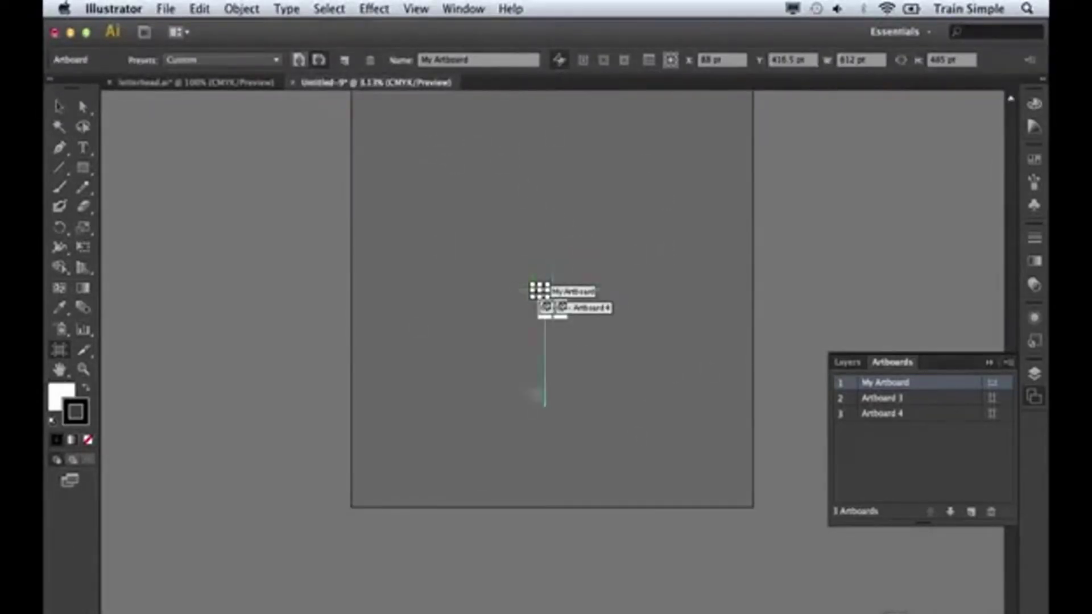
key(super+equal)
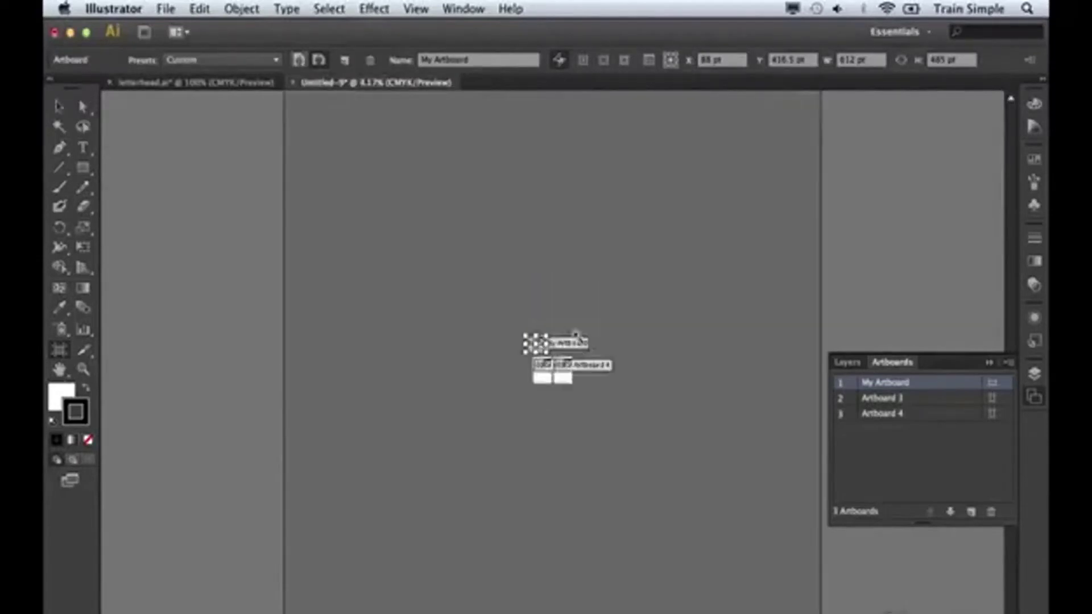
key(super+equal)
key(super+equal)
key(super+equal)
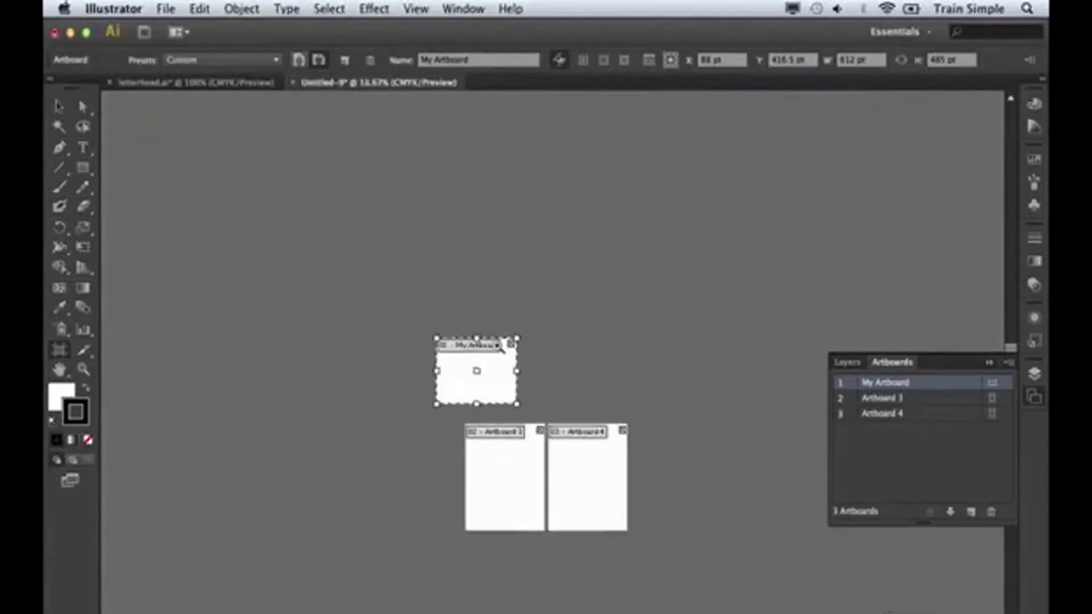
Step: Draw a new artboard about 546 pt wide and 588 pt high in the empty area beside My Artboard, above Artboard 4
click(575, 348)
click(544, 362)
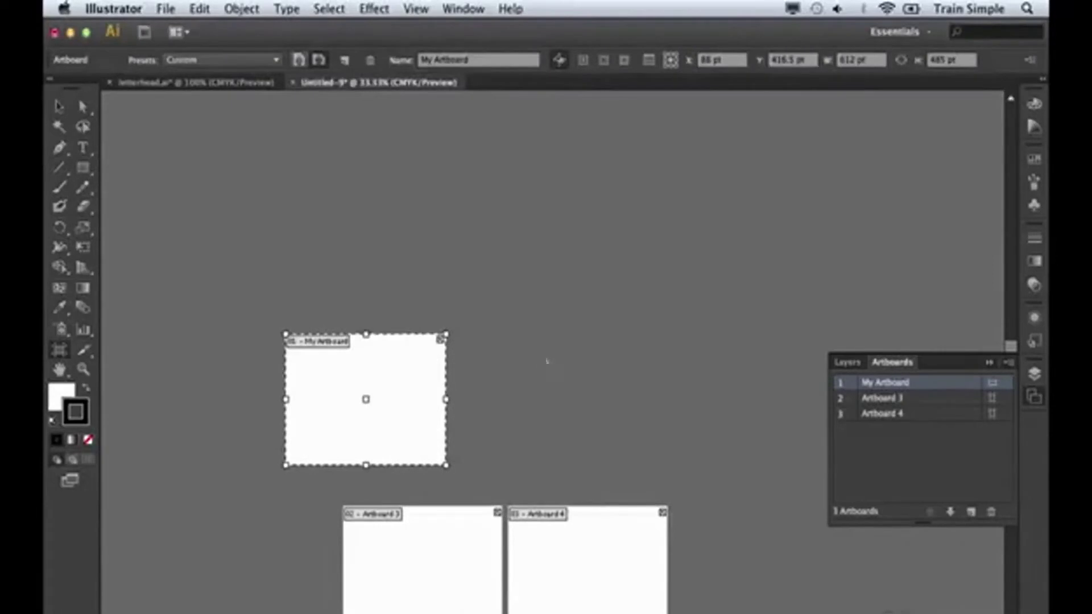
drag(513, 283, 657, 441)
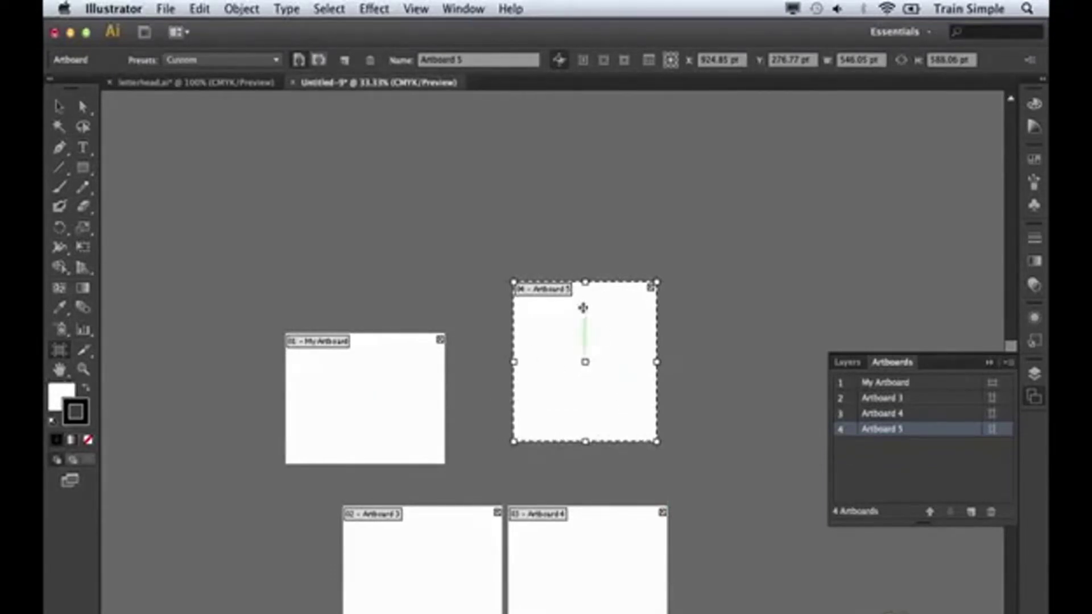
Step: Review the options of Artboard 5 and duplicate that artboard to about X 1666 pt, Y -158 pt
click(649, 61)
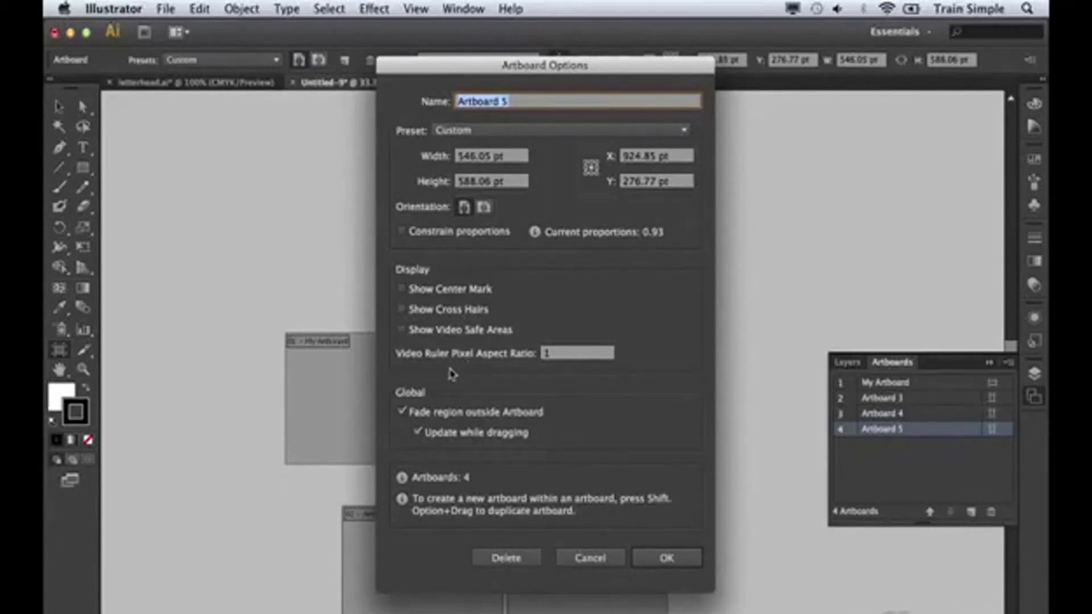
click(653, 558)
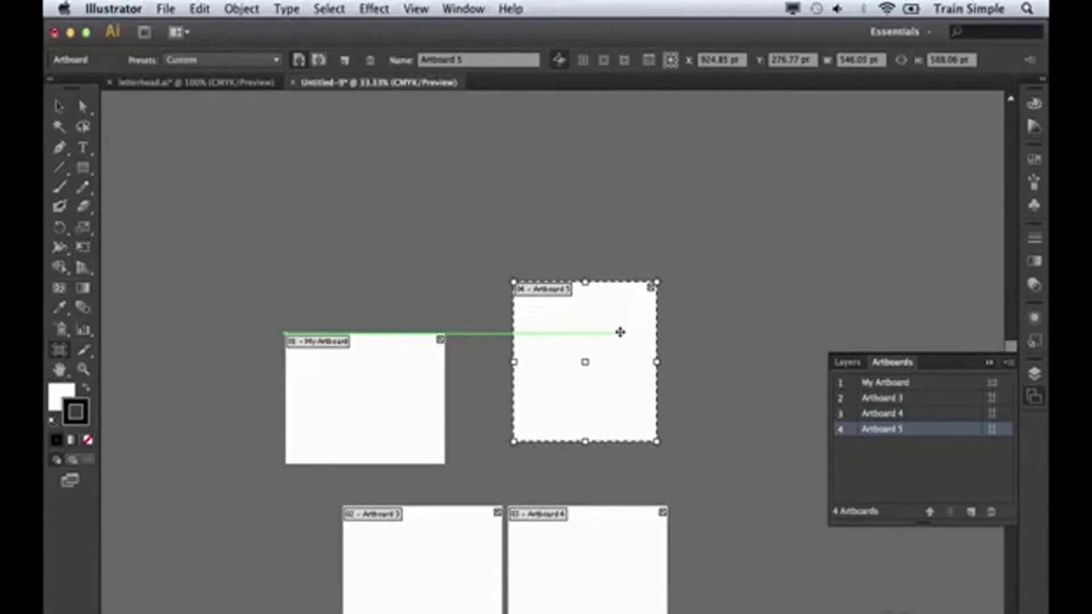
drag(620, 332, 814, 217)
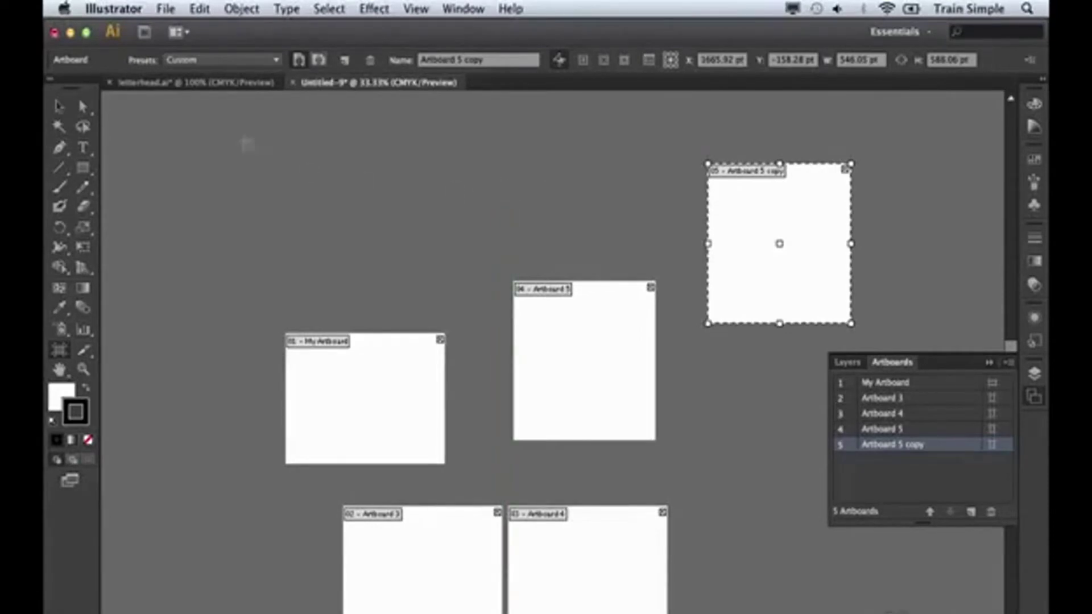
Step: Switch to the letterhead.ai document and move the Business Card artboard right, into the empty area above the Envelope artboard
click(166, 84)
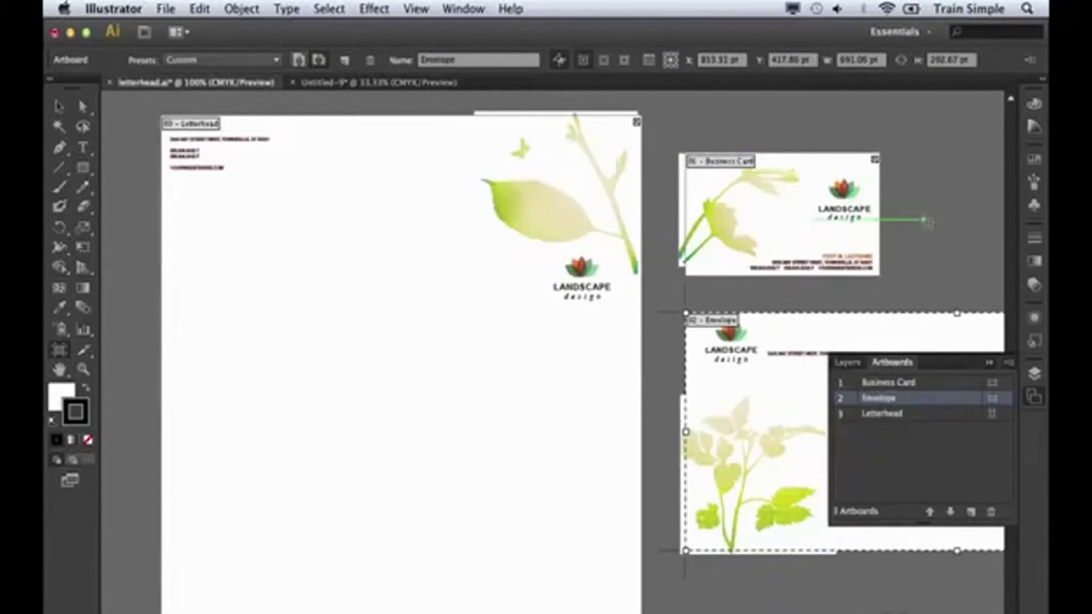
drag(927, 221, 589, 240)
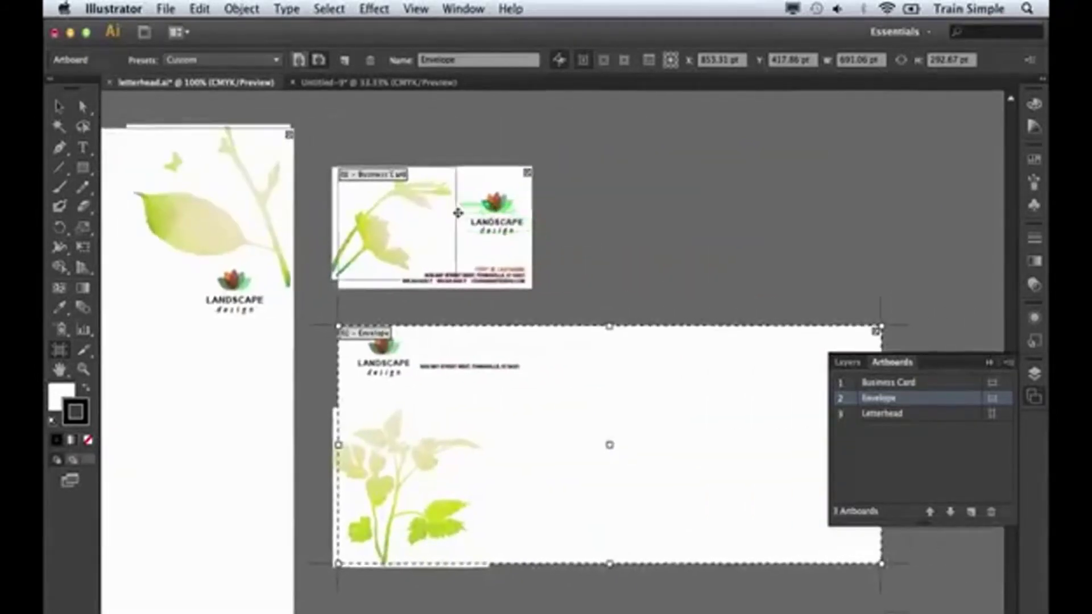
click(469, 212)
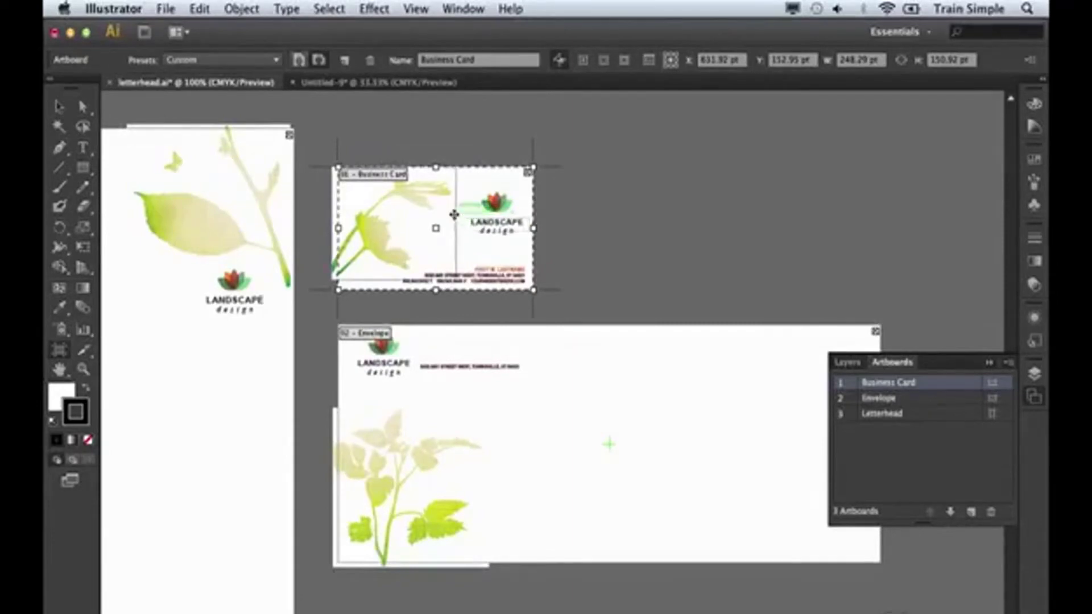
drag(452, 219, 716, 208)
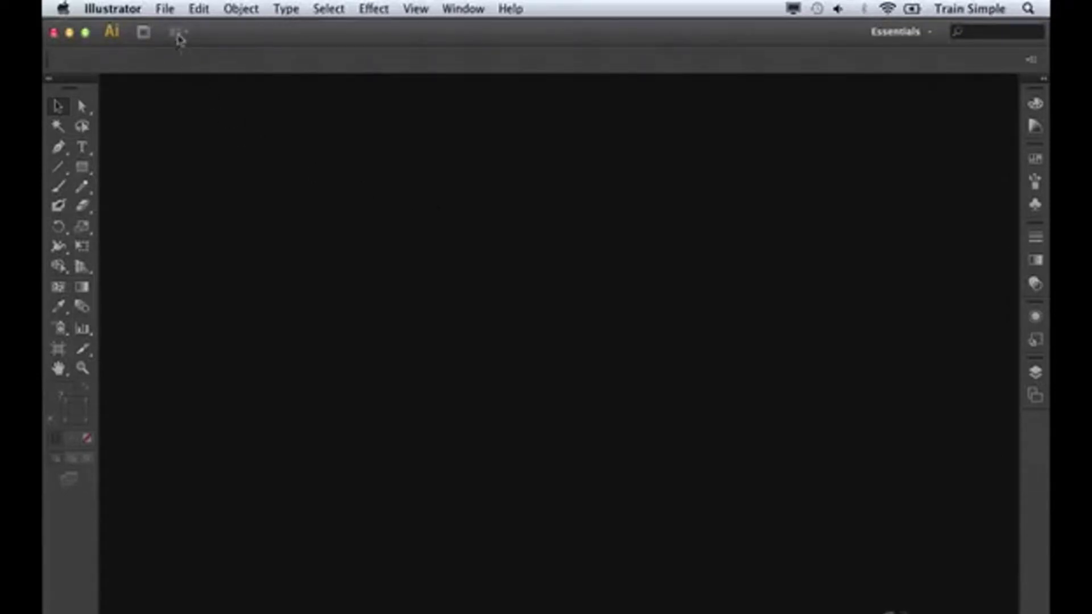
Step: Create a new document from the Brochures.ait template in the Tech templates folder and view its brochure layouts
click(166, 11)
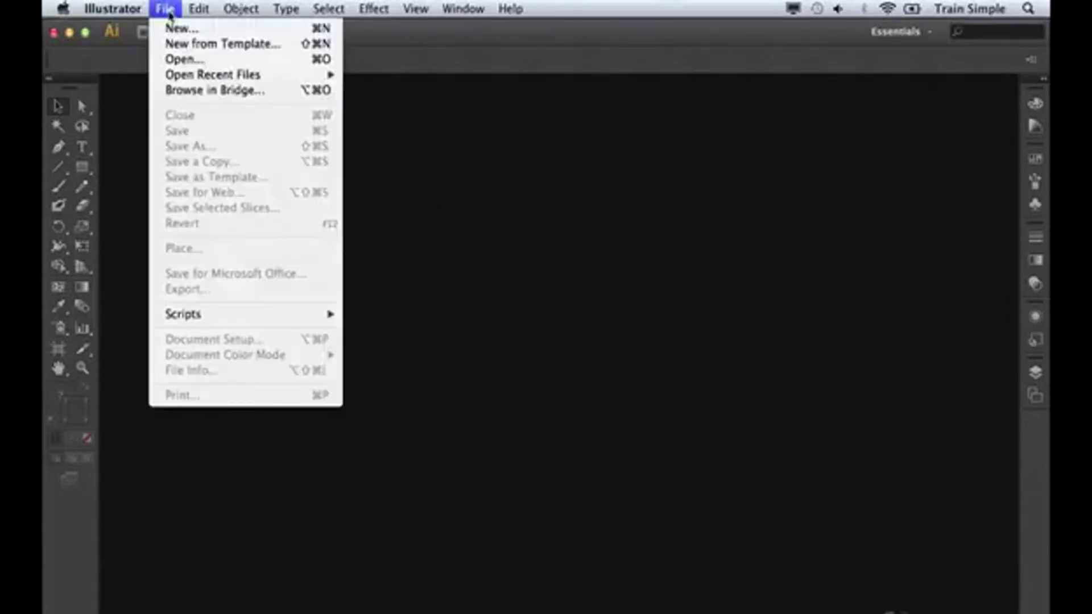
click(177, 44)
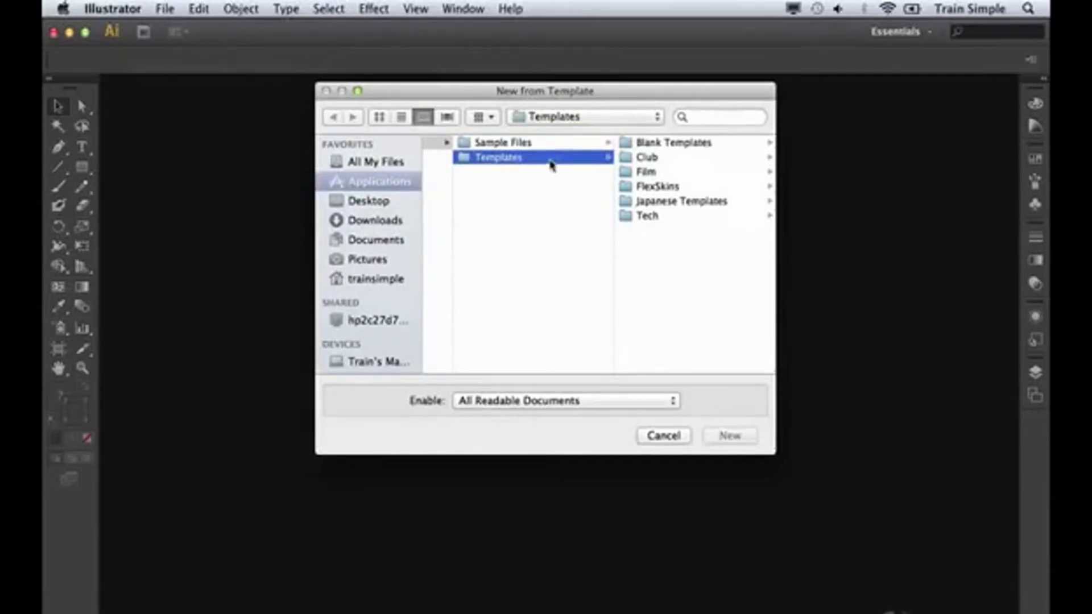
click(662, 217)
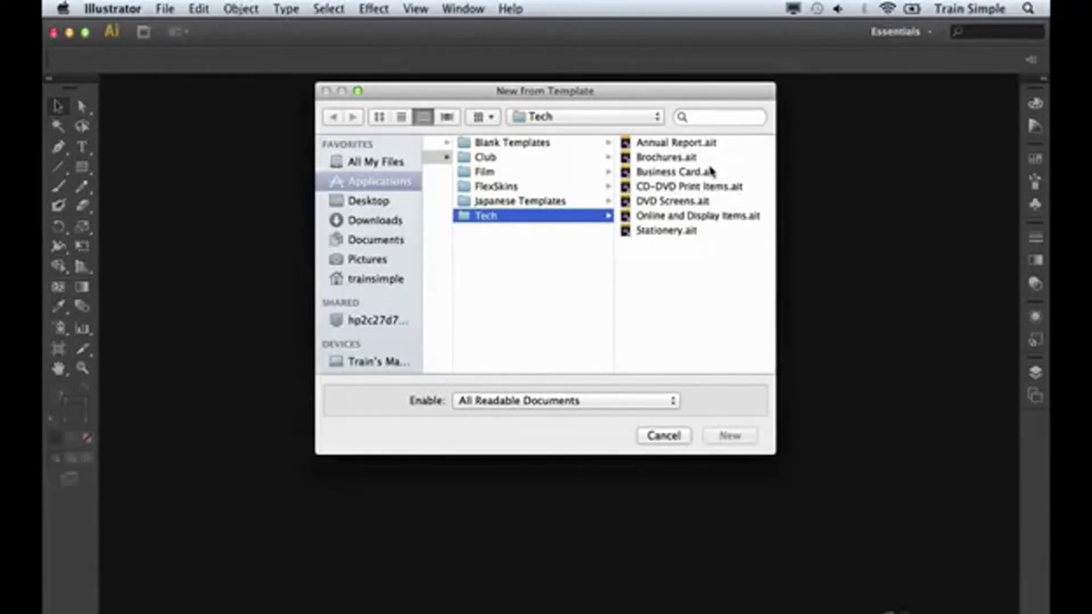
click(691, 161)
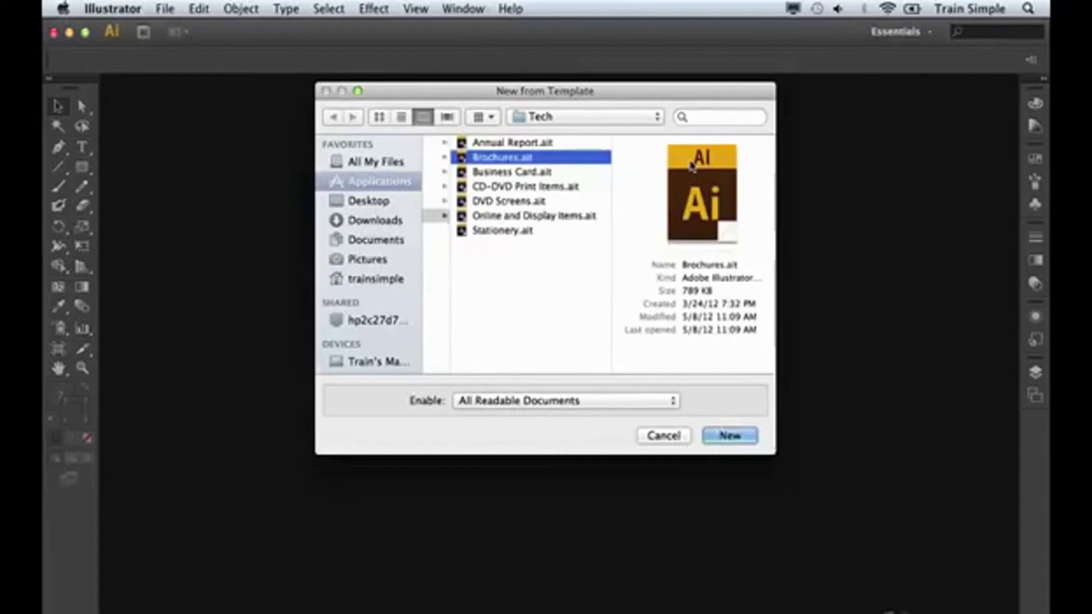
click(730, 437)
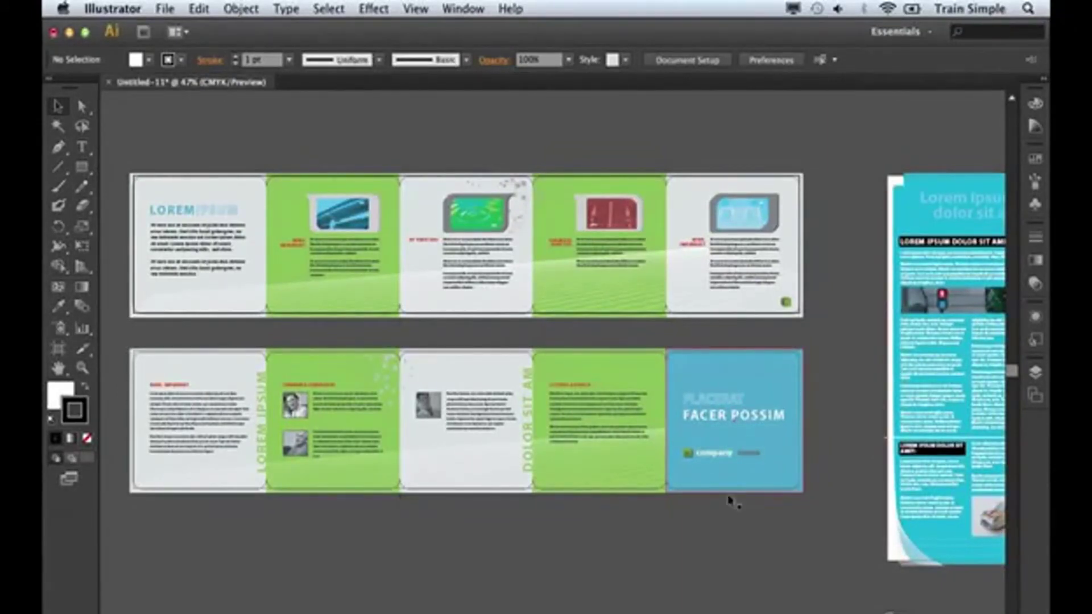
drag(756, 526, 742, 480)
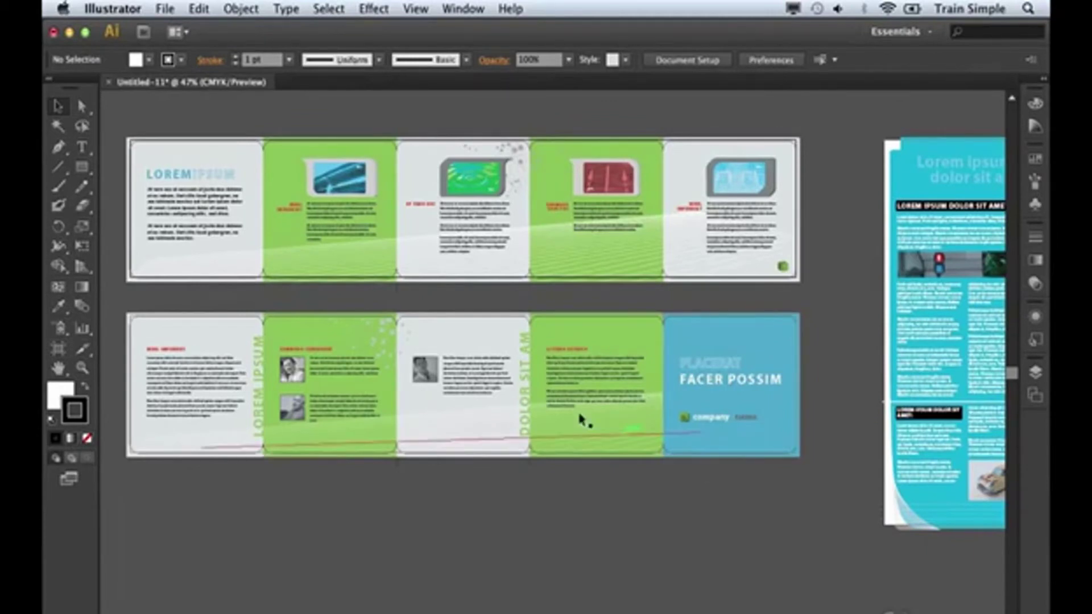
Step: Create a new document from the Banner Ads.ait template in the Blank Templates folder and activate the Artboard tool
click(166, 9)
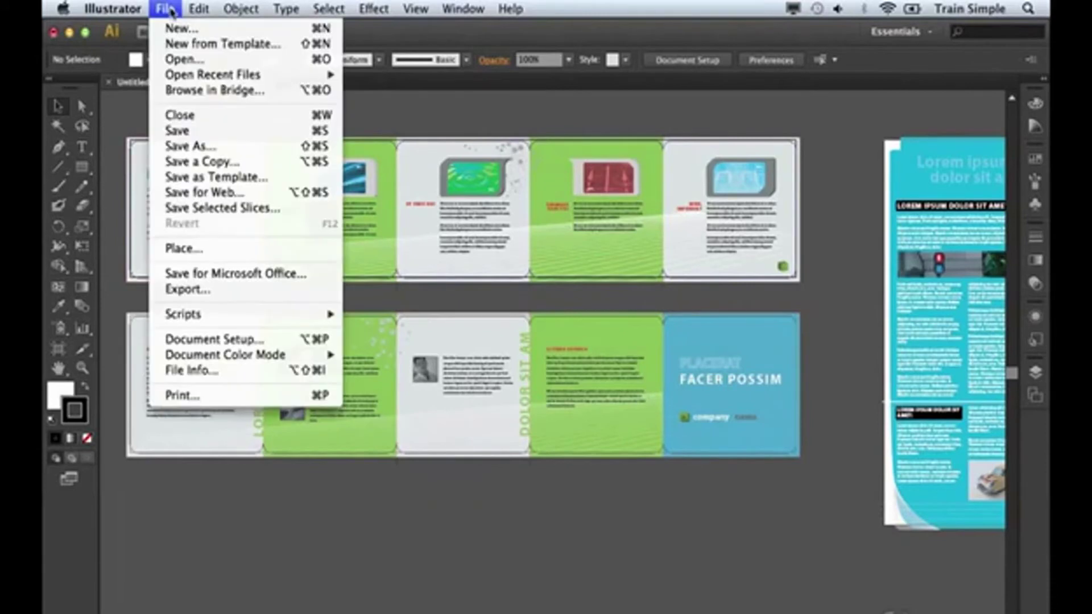
click(179, 45)
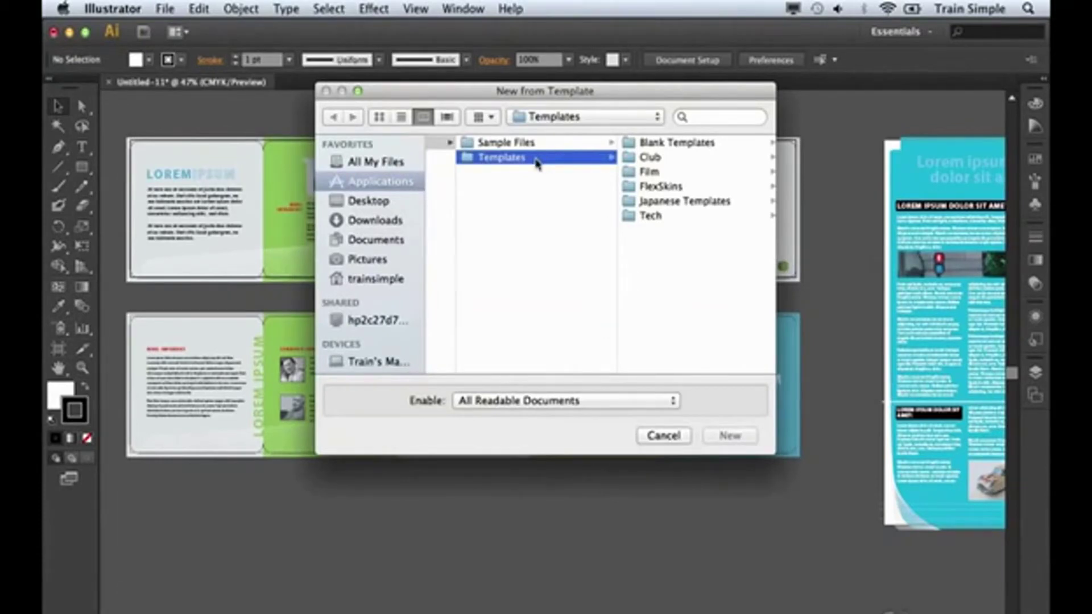
click(636, 147)
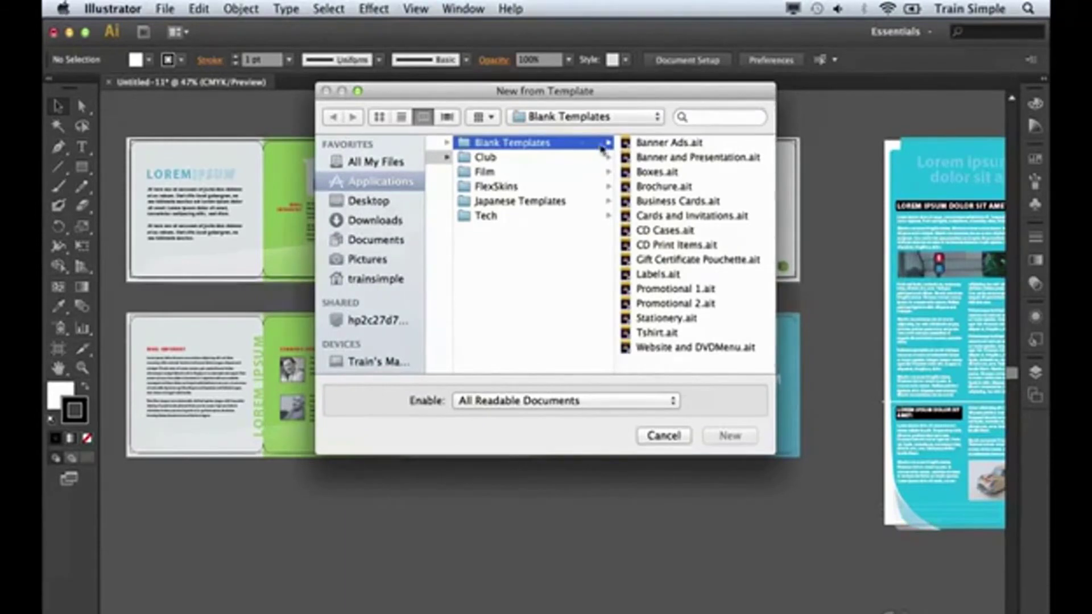
click(630, 145)
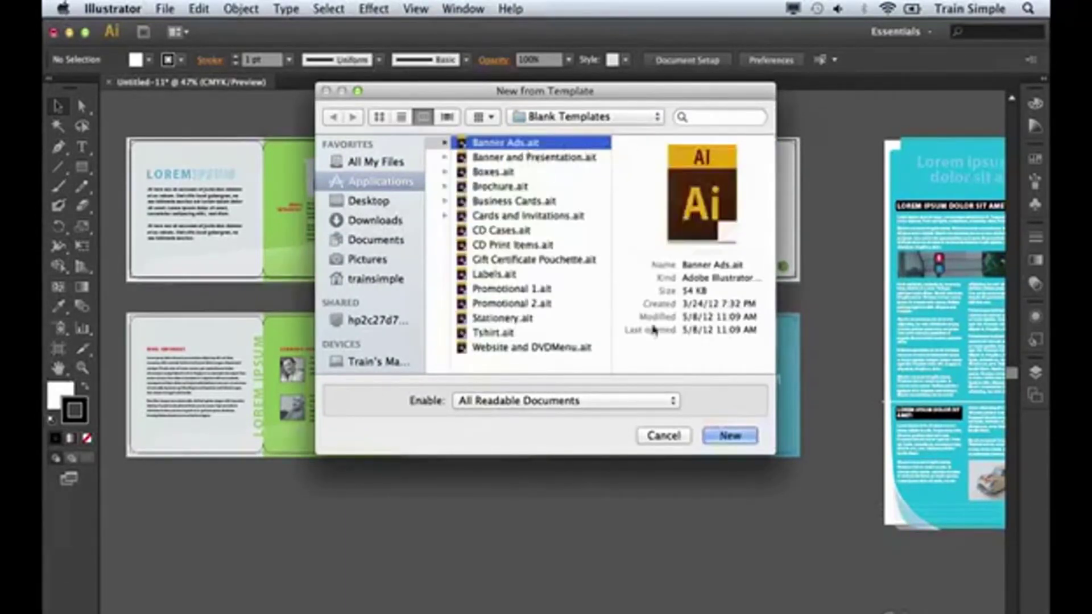
click(716, 436)
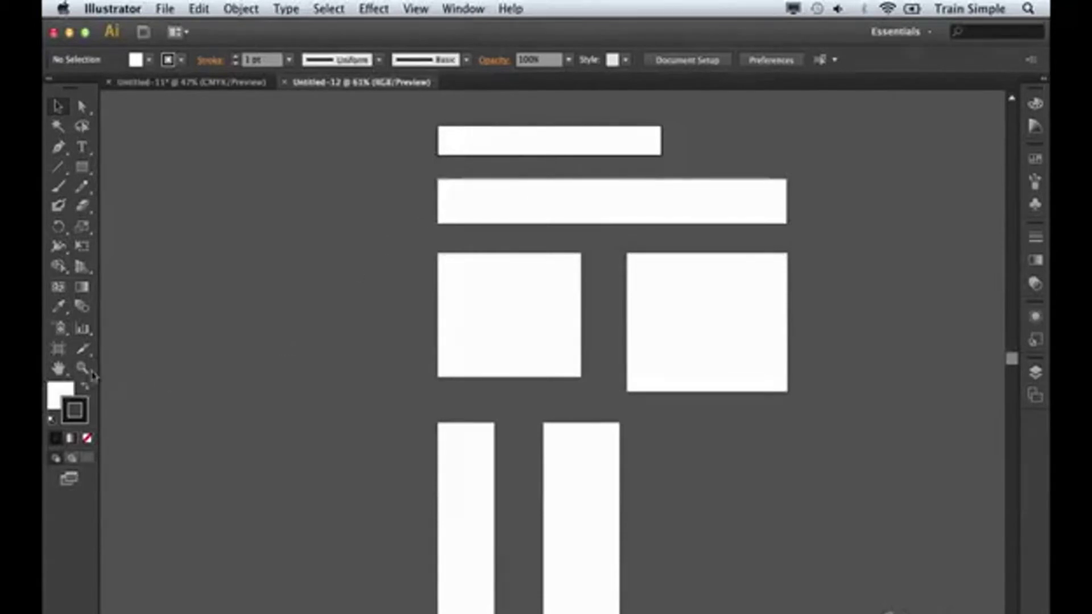
click(58, 349)
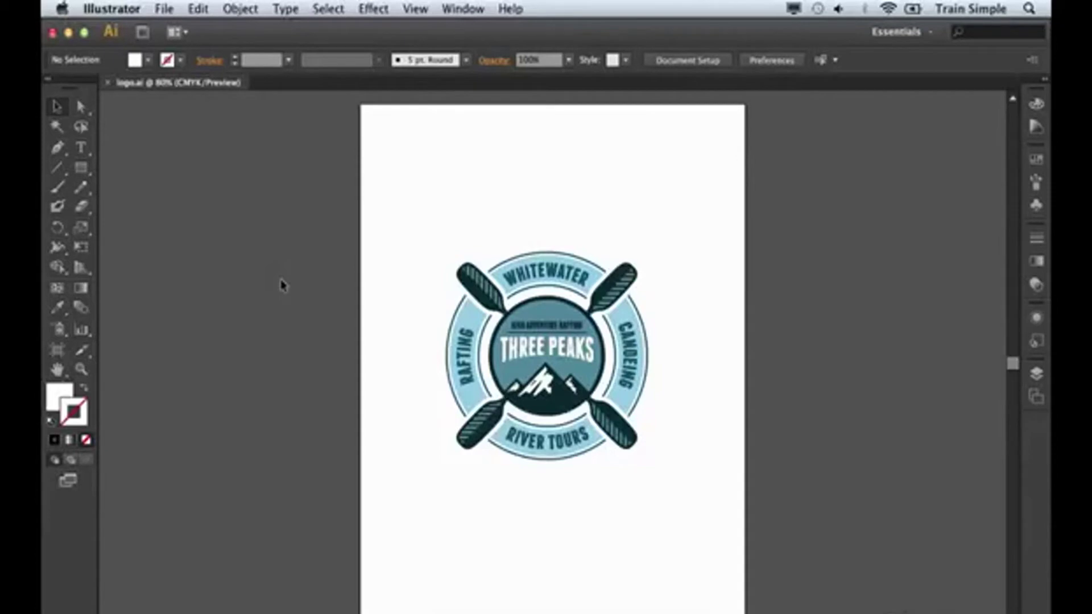
Step: Open the file information of logo.ai and review its Description and Camera Data metadata
click(168, 9)
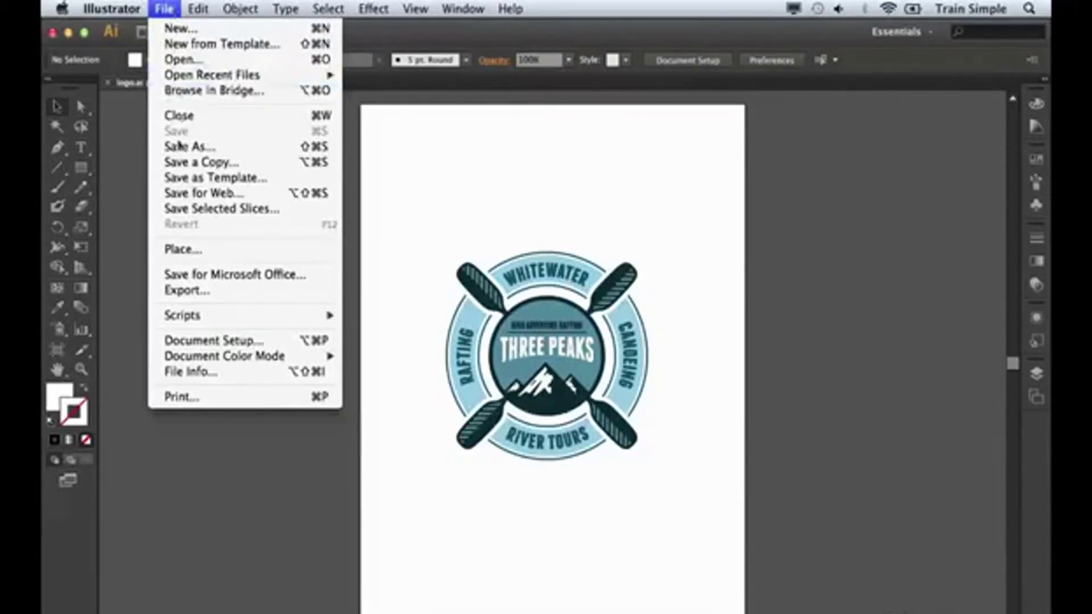
click(188, 373)
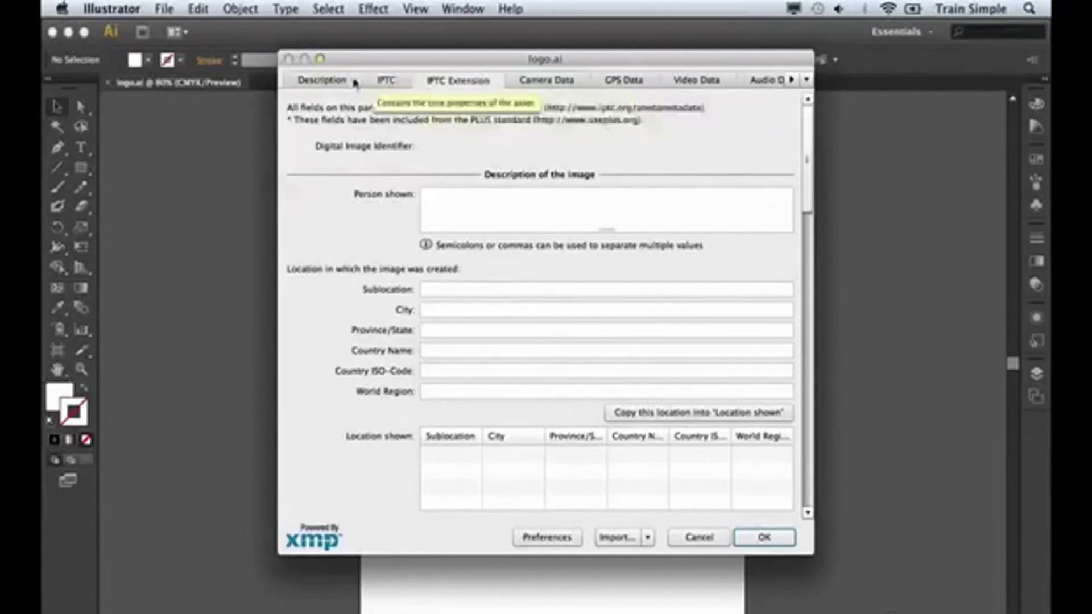
click(335, 84)
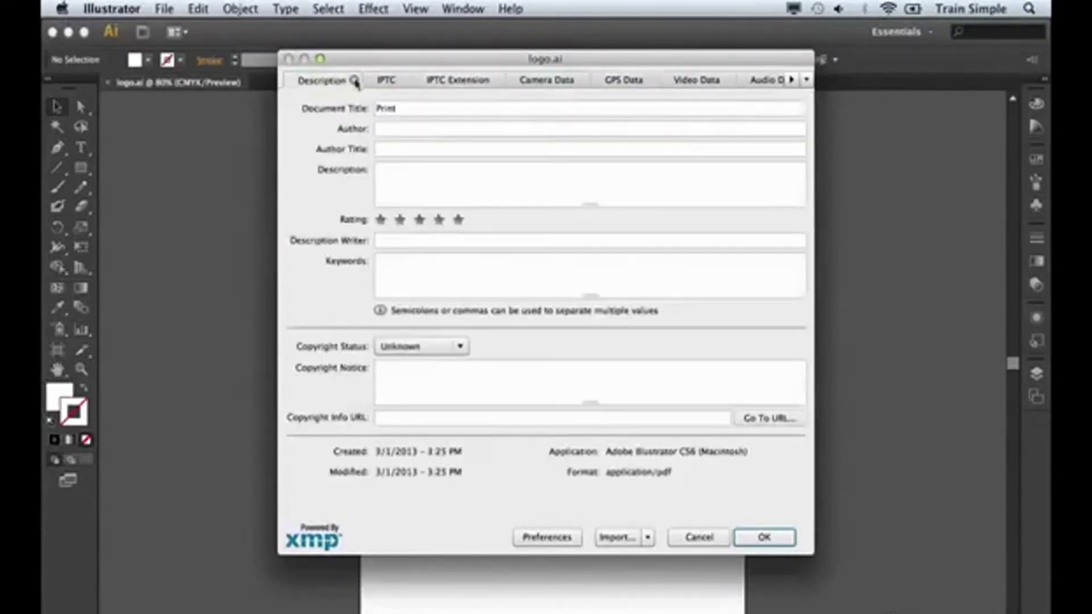
click(543, 87)
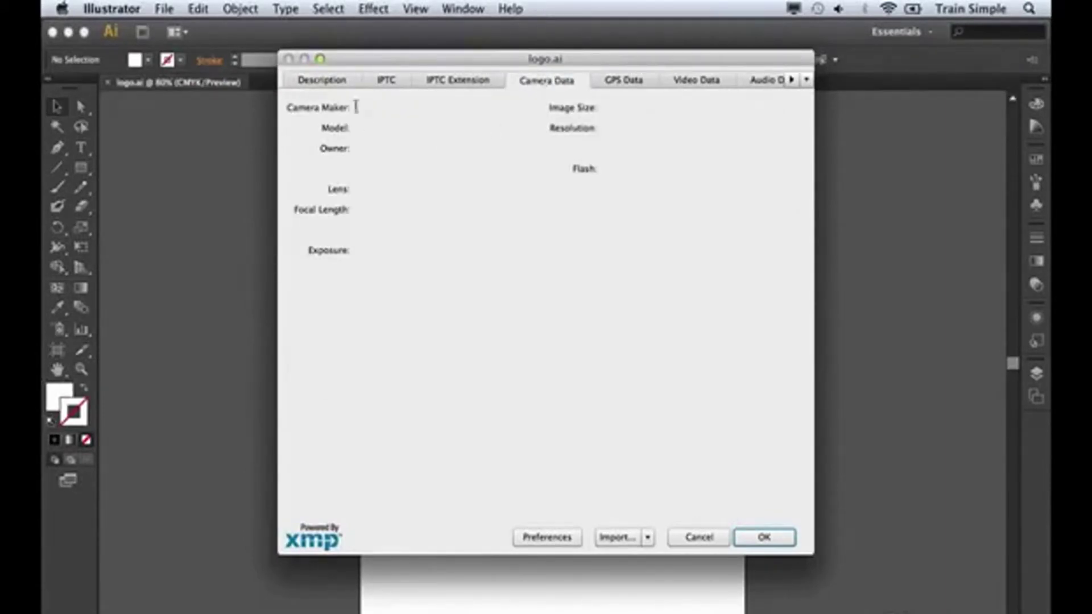
click(338, 81)
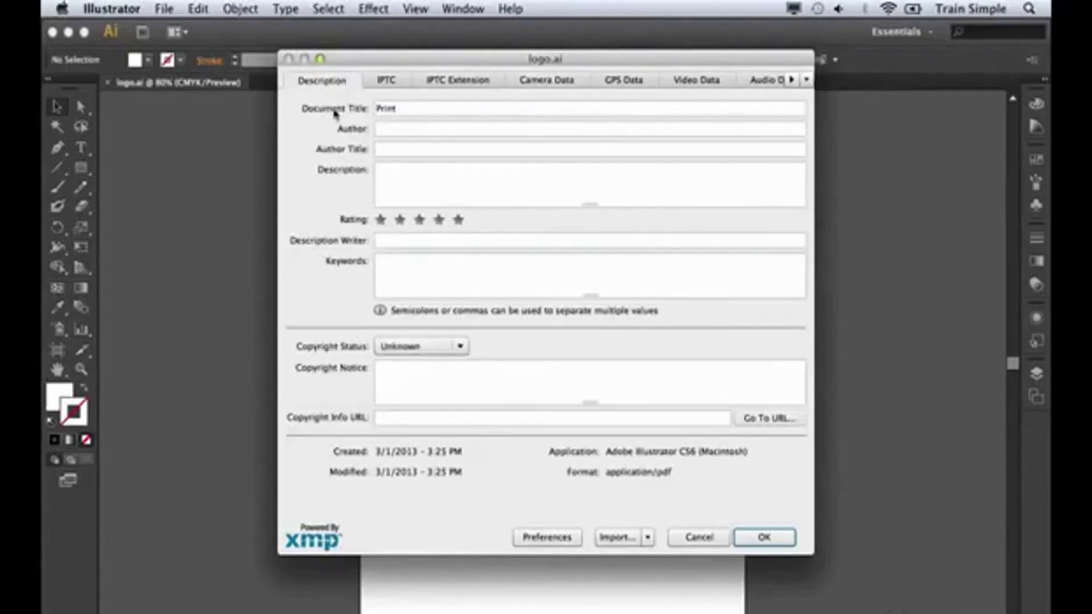
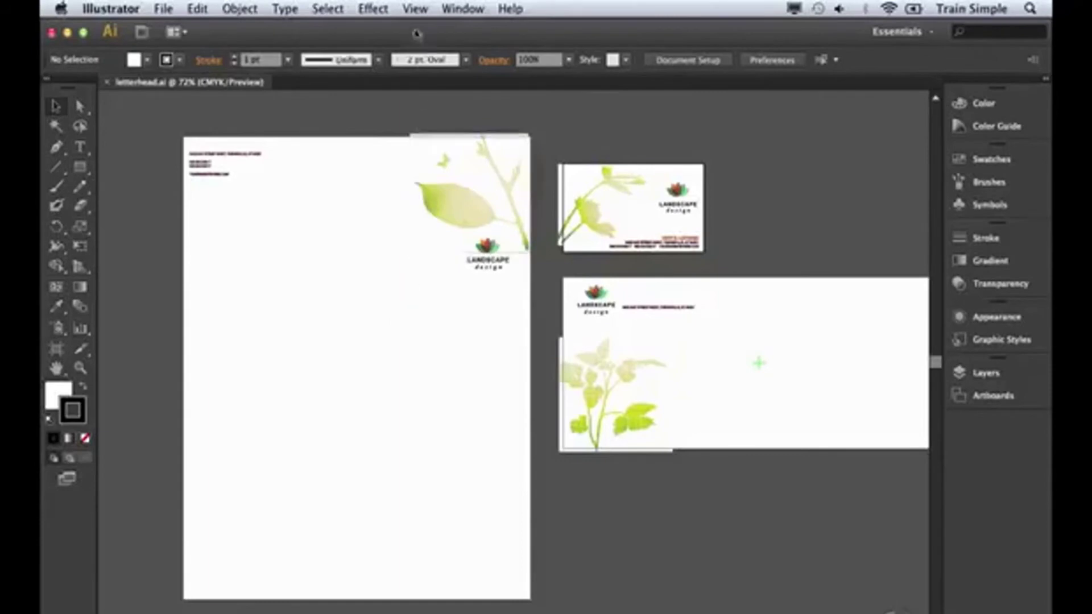
Step: Show the rulers and set their zero point at the upper-left corner of the letterhead artboard
click(415, 11)
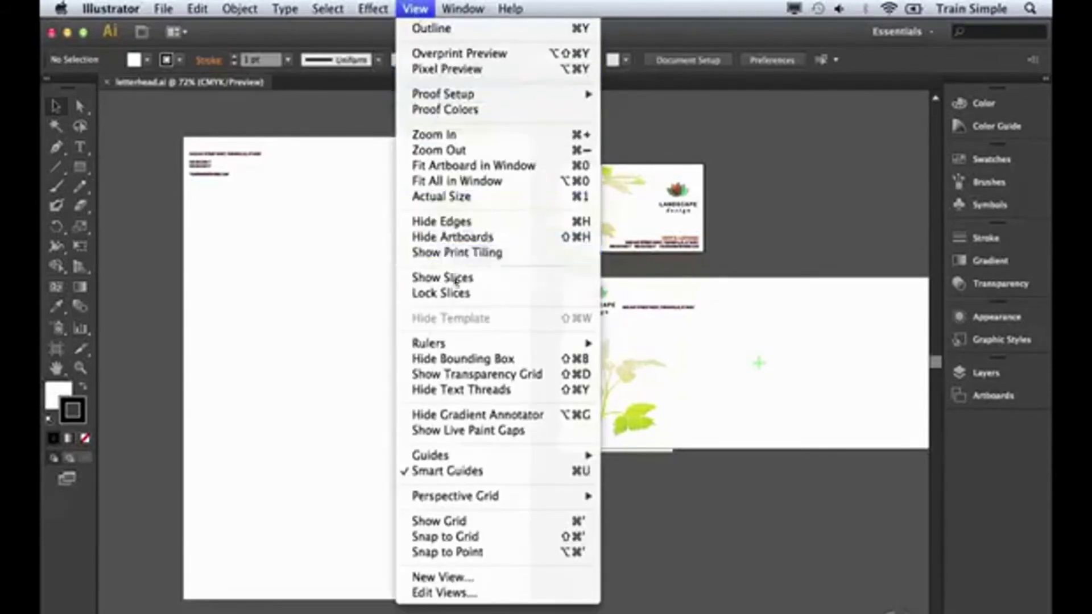
mouse_move(458, 343)
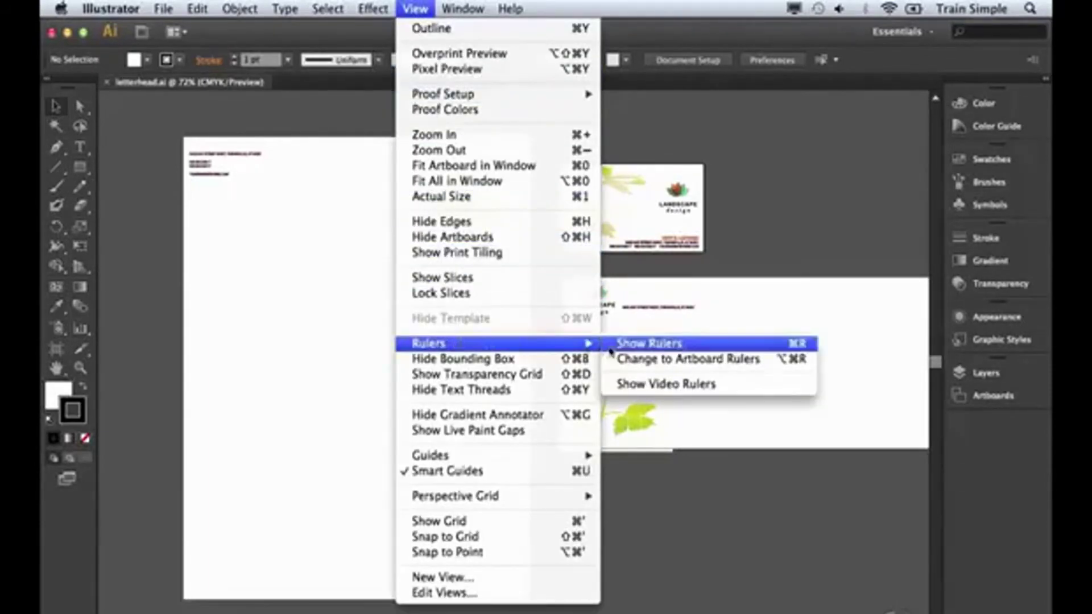
click(626, 345)
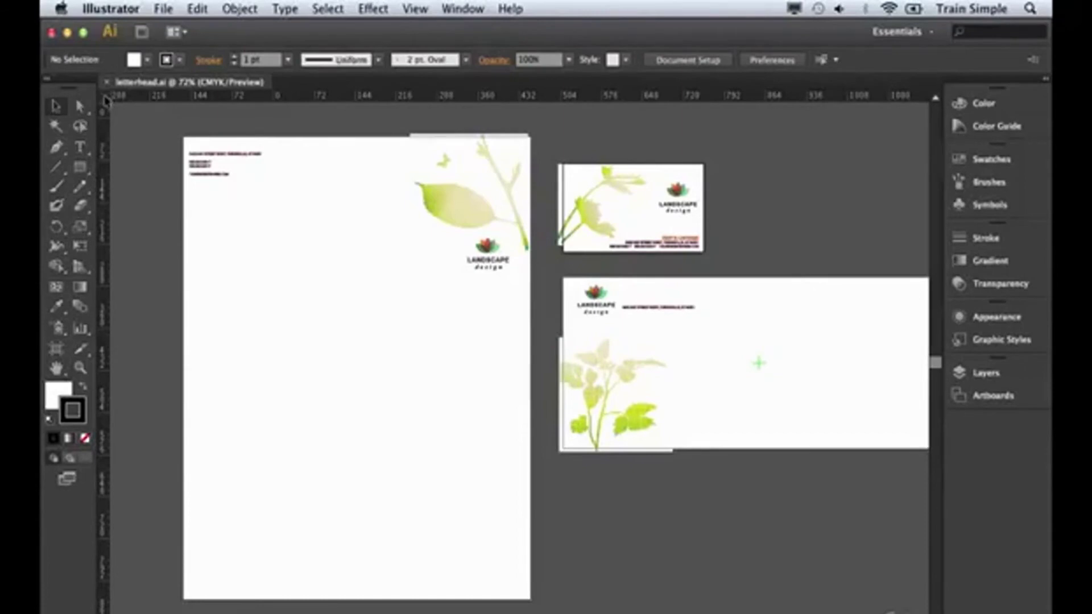
drag(106, 100, 181, 135)
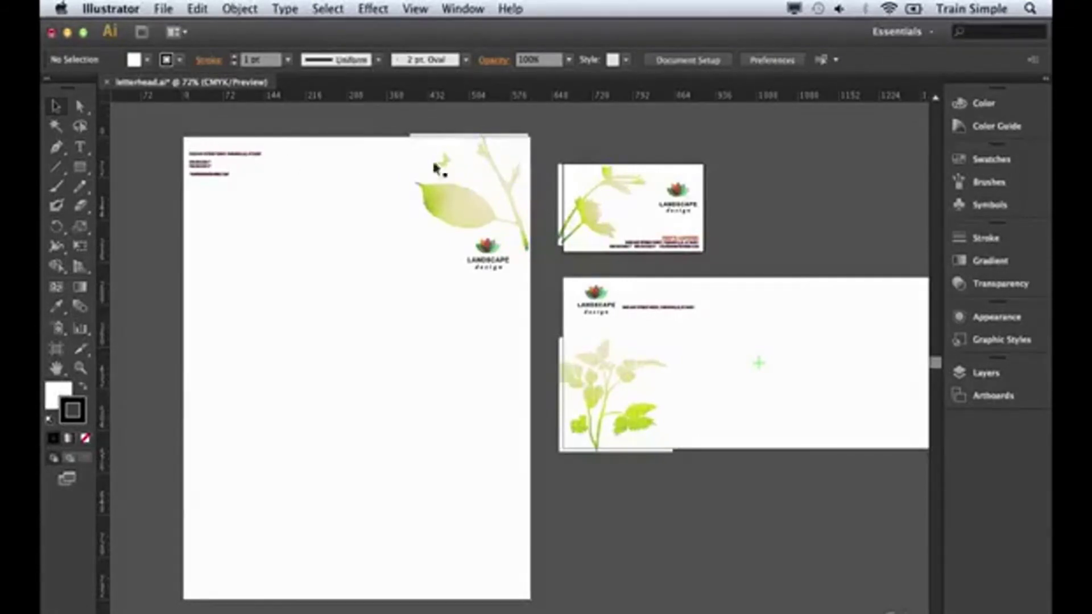
Step: Change to artboard rulers and check the ruler origin by selecting the plant image on the envelope and the leaf image on the letterhead
click(676, 196)
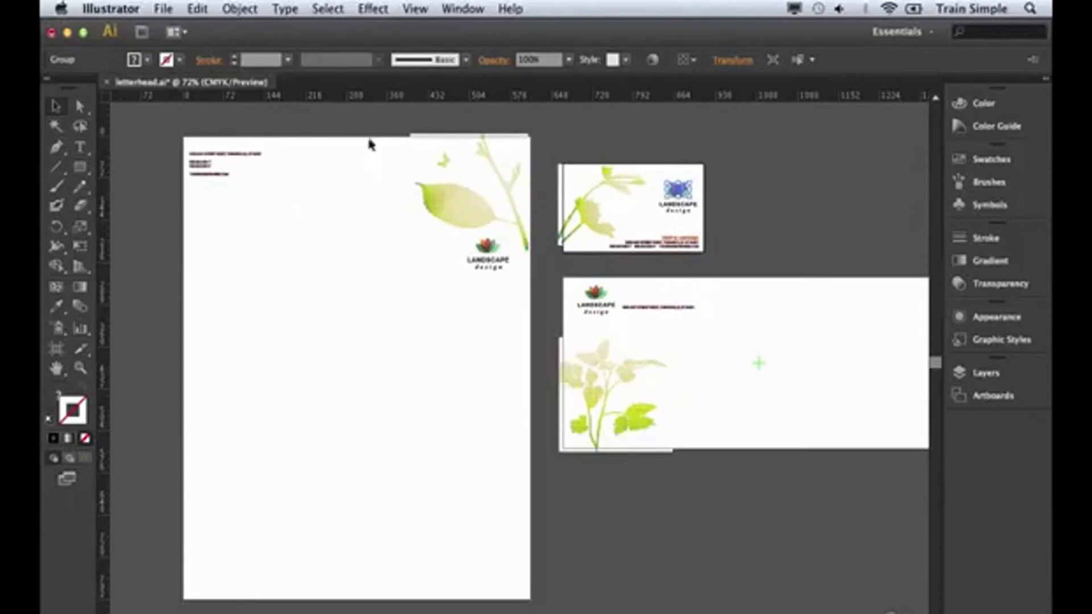
click(412, 9)
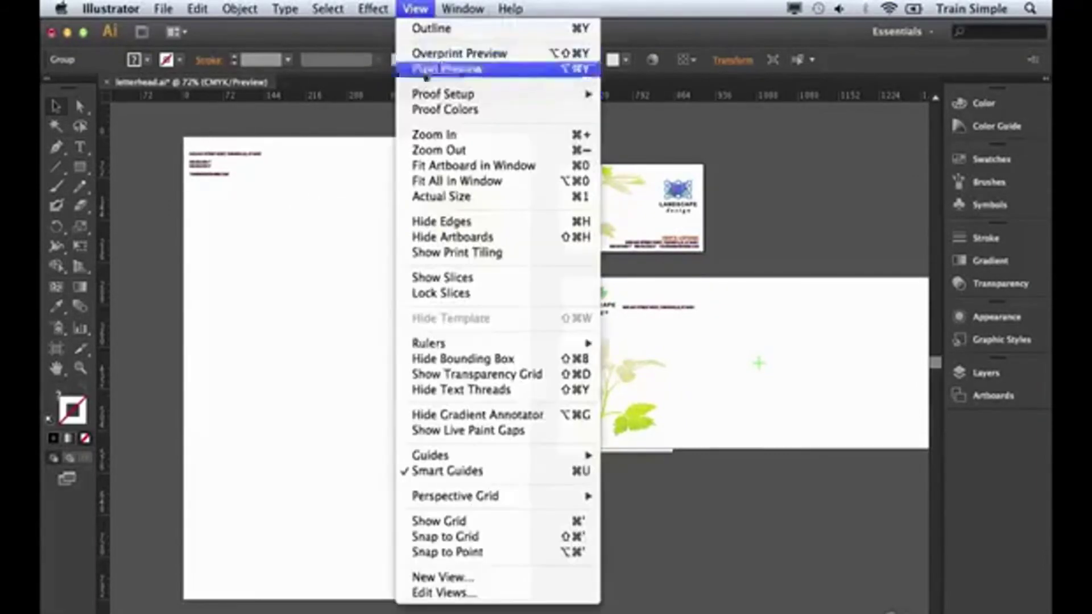
mouse_move(466, 345)
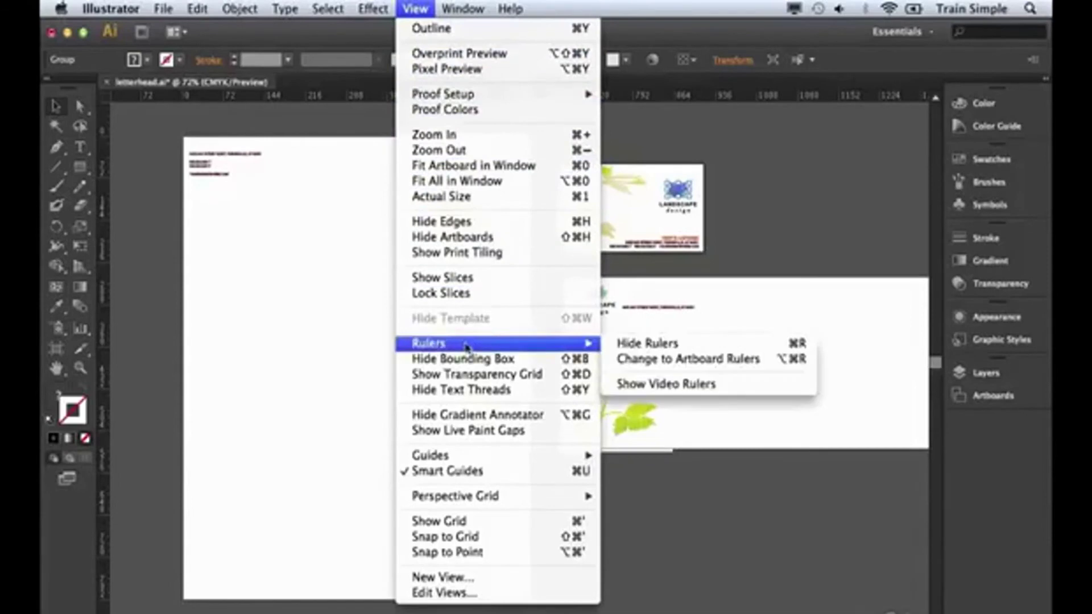
click(653, 360)
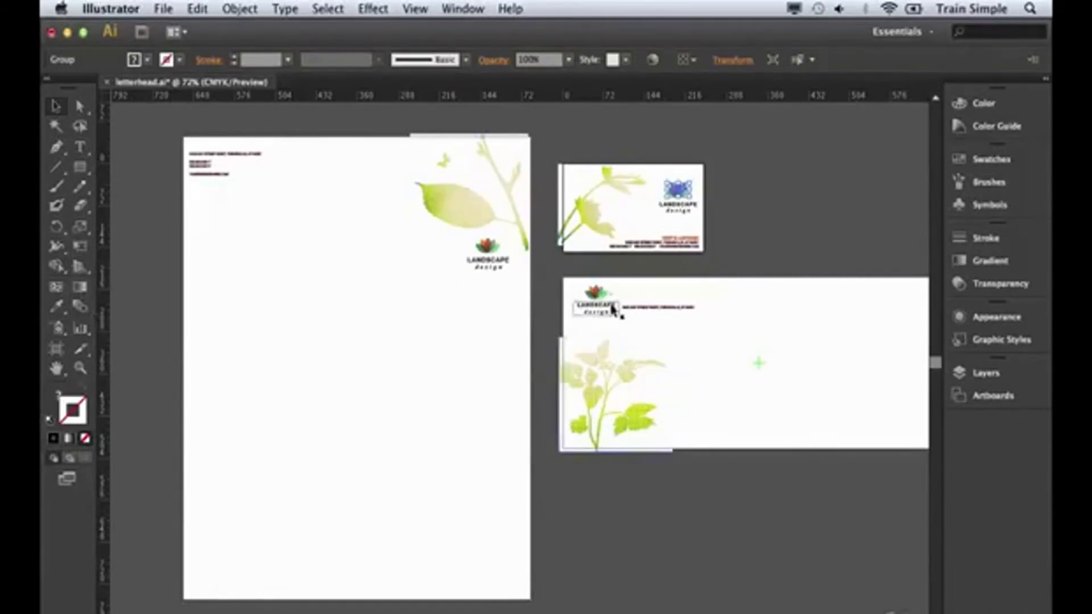
click(605, 371)
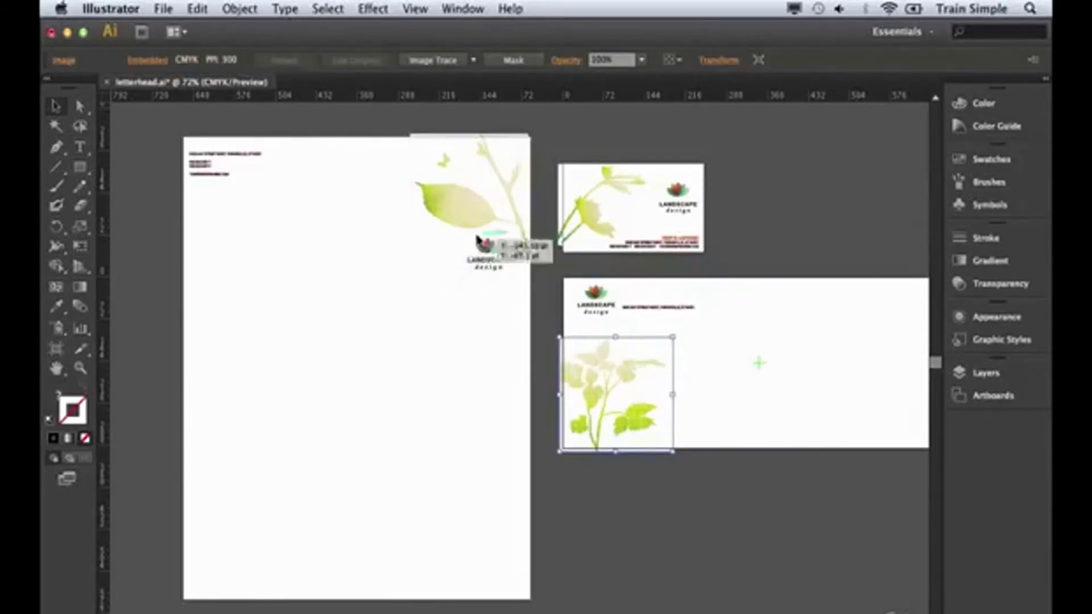
click(463, 223)
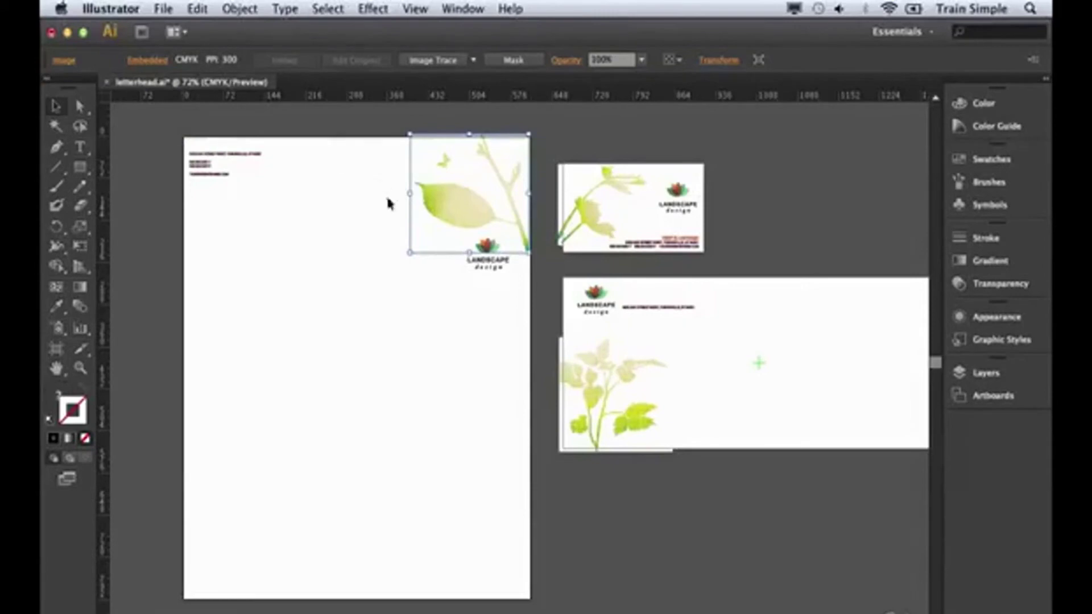
click(380, 162)
click(399, 158)
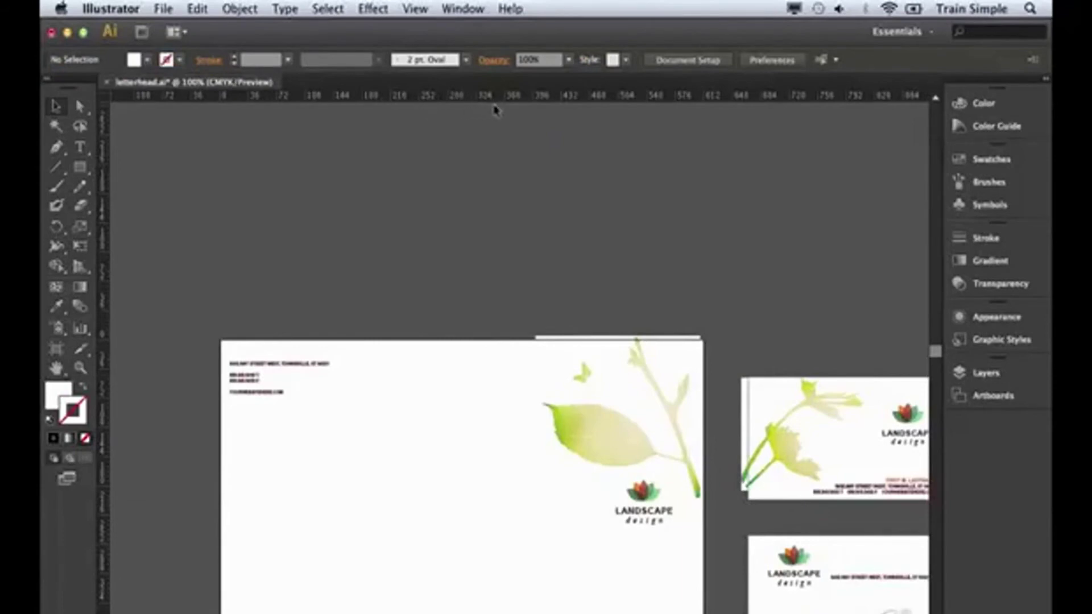
Step: Add a horizontal guide just below the letterhead logo and a vertical guide about a third of the way across the letterhead
alt+click(481, 286)
scroll(479, 393, down, 2)
drag(480, 403, 353, 210)
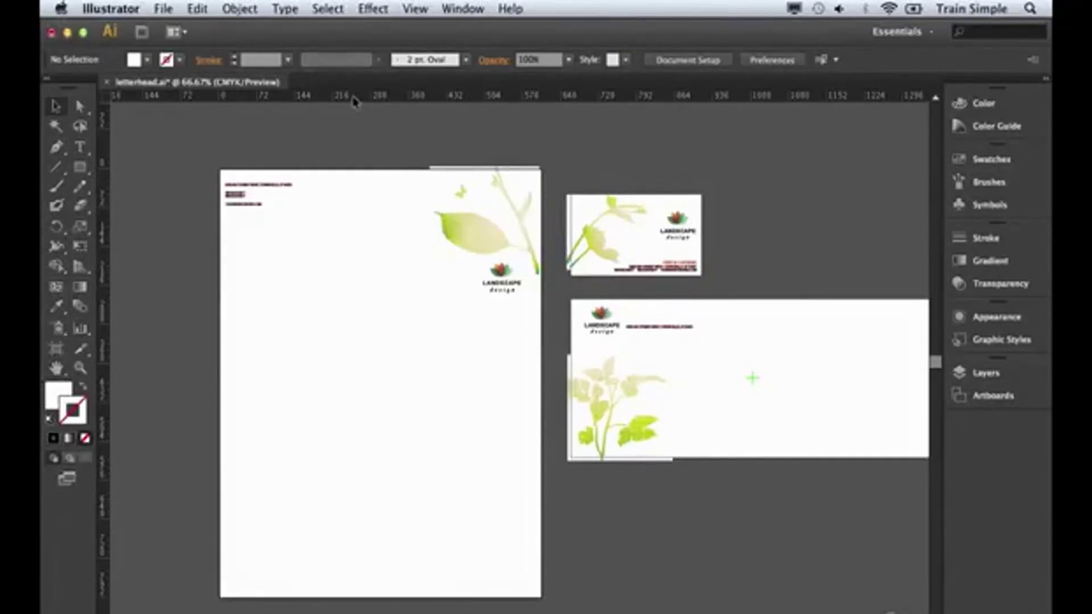
drag(354, 102, 366, 303)
mouse_move(365, 298)
mouse_down()
mouse_move(363, 275)
mouse_move(318, 274)
mouse_move(375, 275)
mouse_move(353, 278)
mouse_move(380, 284)
mouse_move(350, 278)
mouse_move(380, 306)
mouse_move(368, 251)
mouse_move(370, 300)
mouse_up()
key(alt)
key(alt)
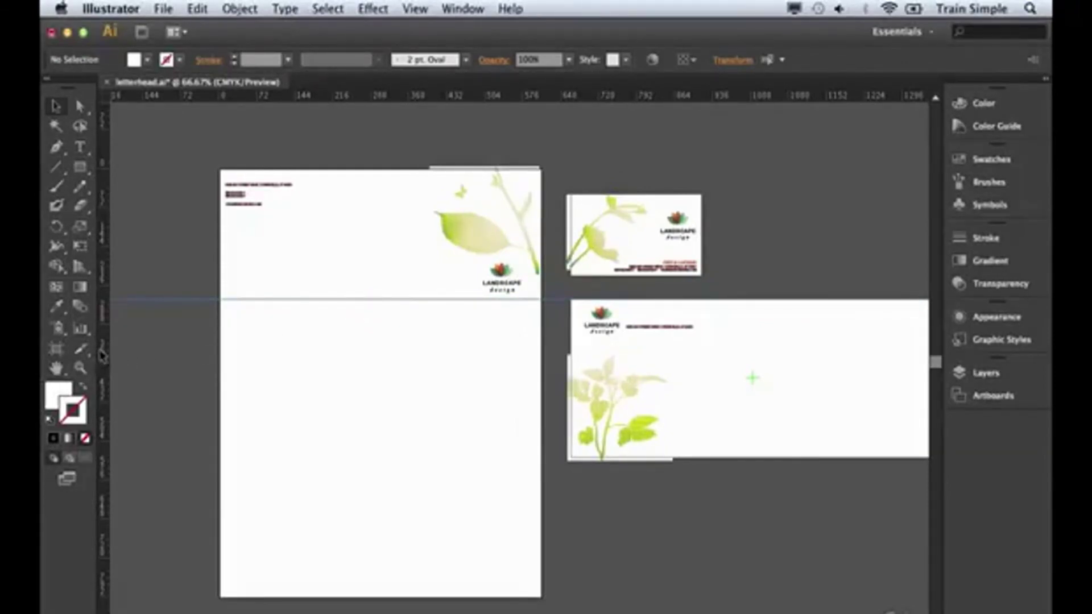
drag(102, 356, 319, 340)
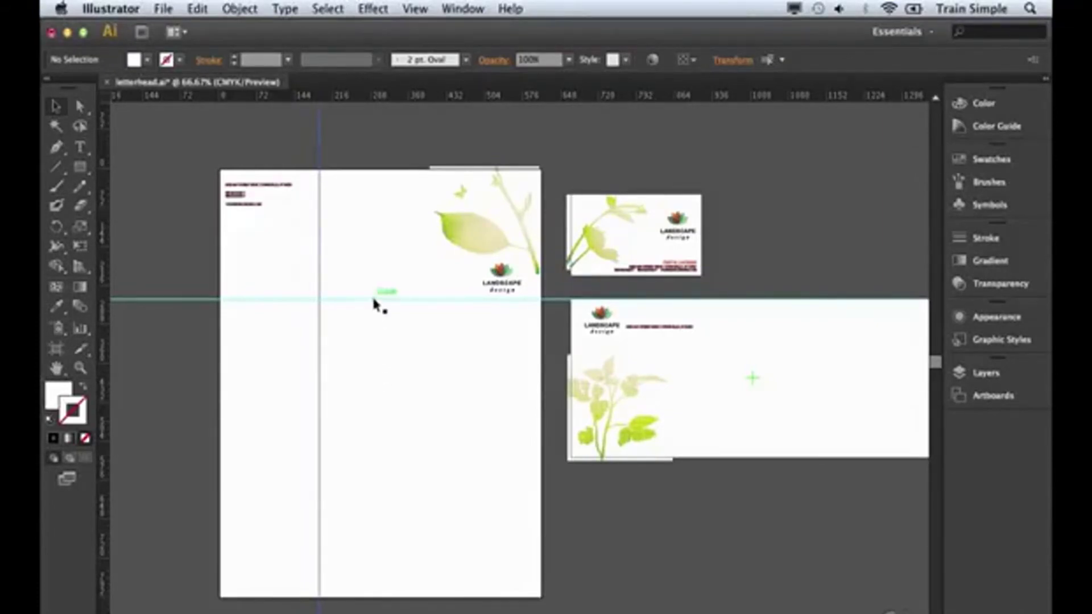
Step: Move the horizontal guide further down the letterhead, just below the envelope's logo, and lock the guides
drag(374, 301, 375, 354)
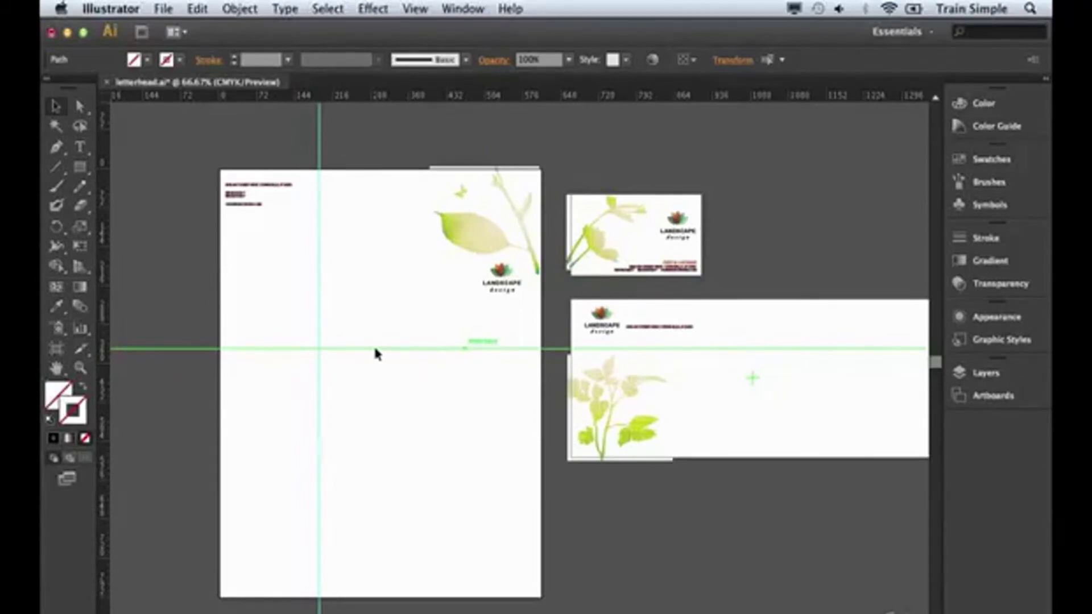
click(373, 343)
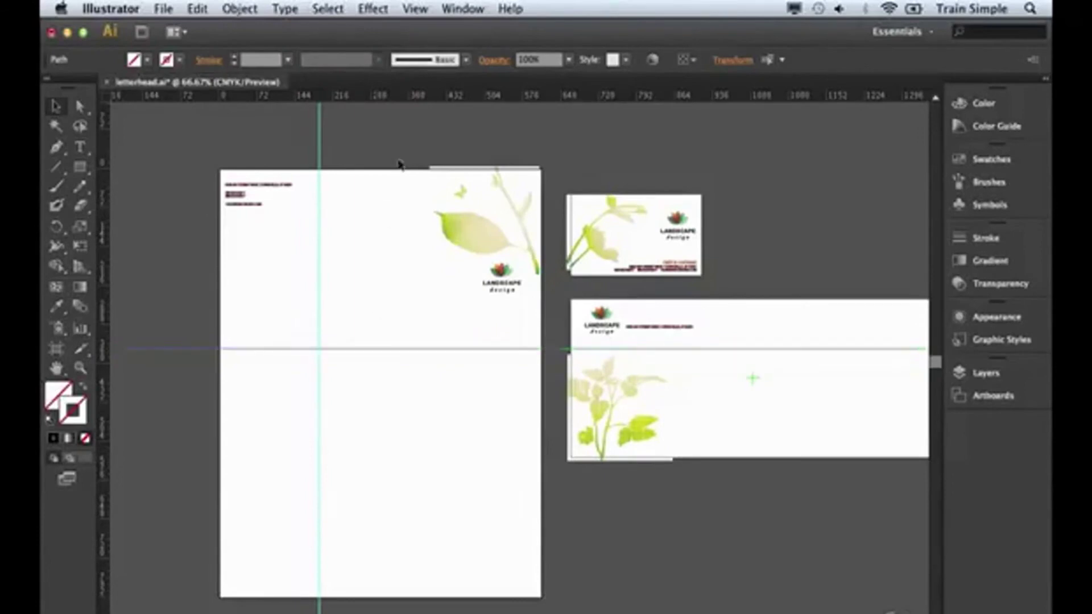
click(415, 9)
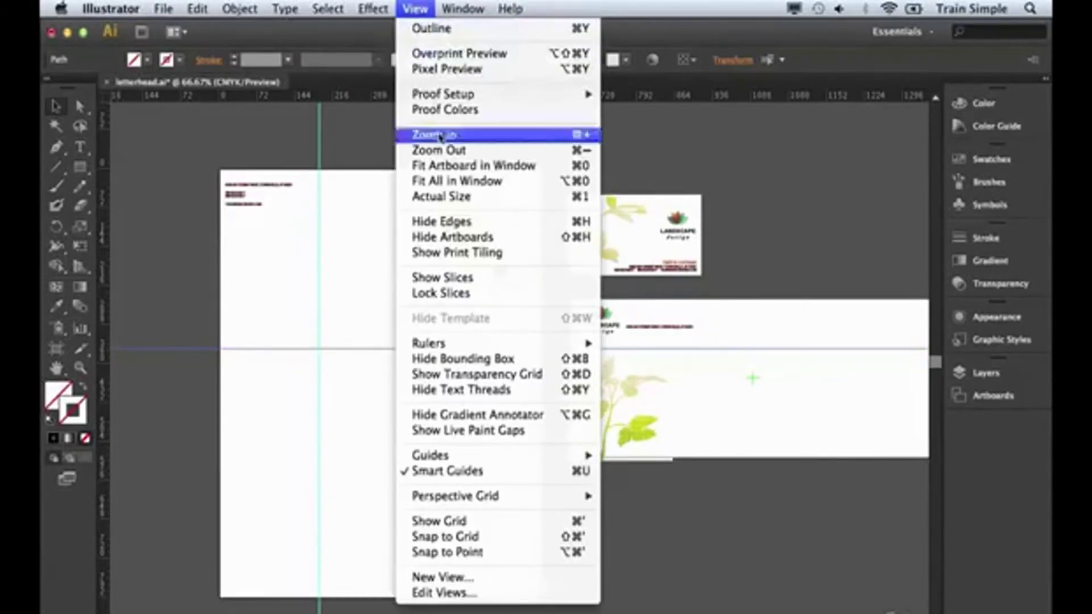
mouse_move(451, 455)
click(636, 472)
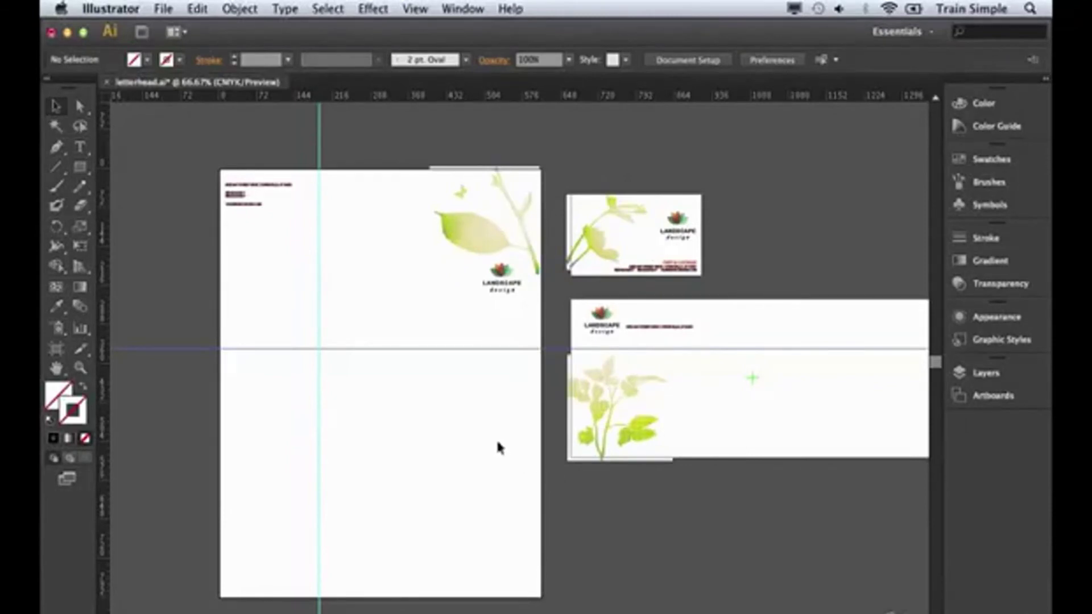
Step: Hide the guides and show them again, repeating the toggle once
click(407, 8)
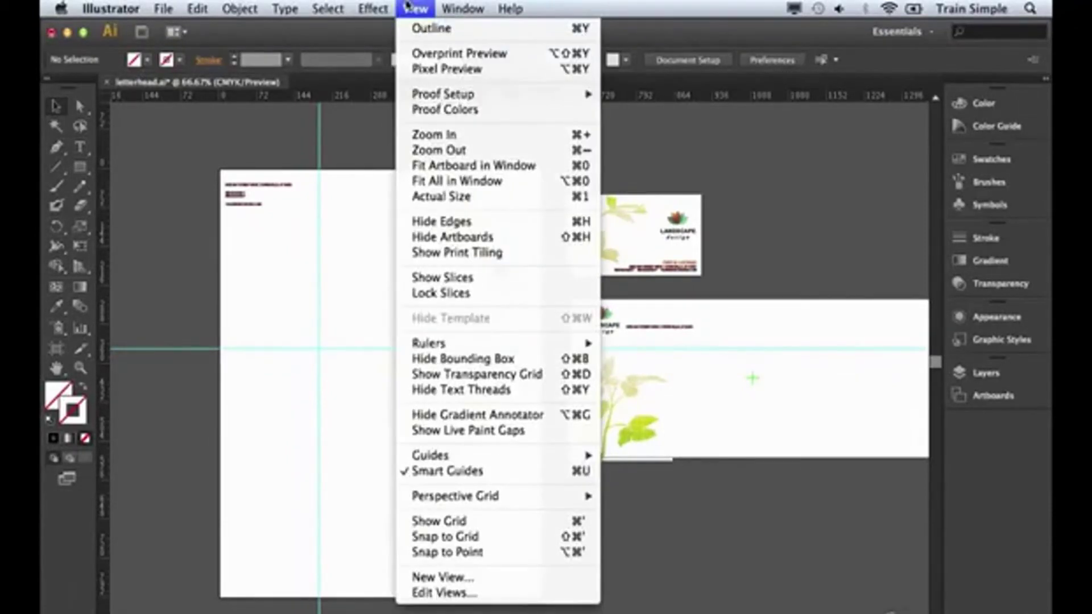
mouse_move(470, 462)
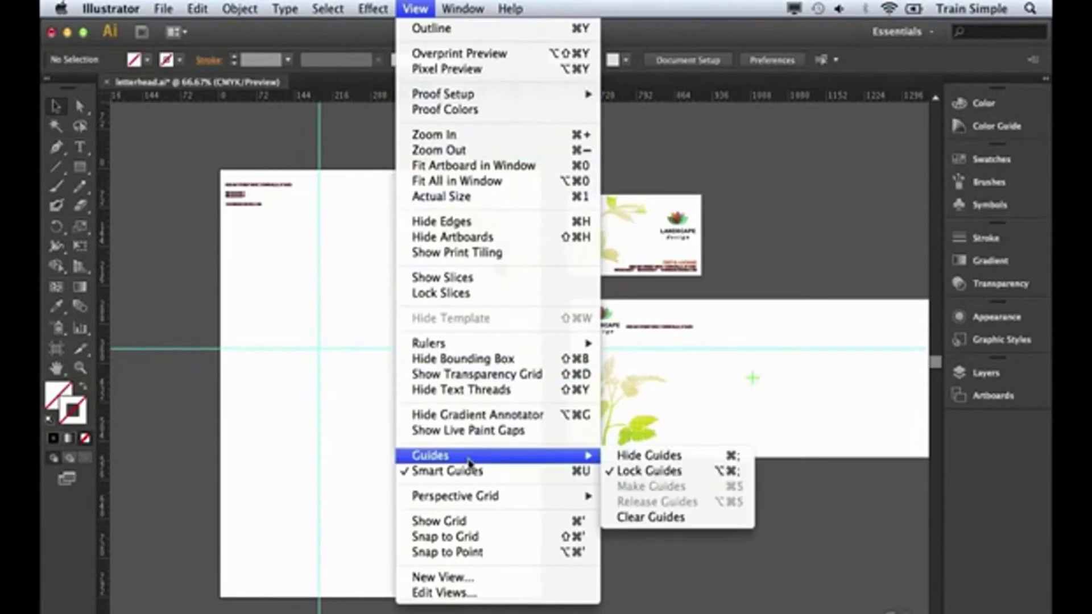
click(621, 460)
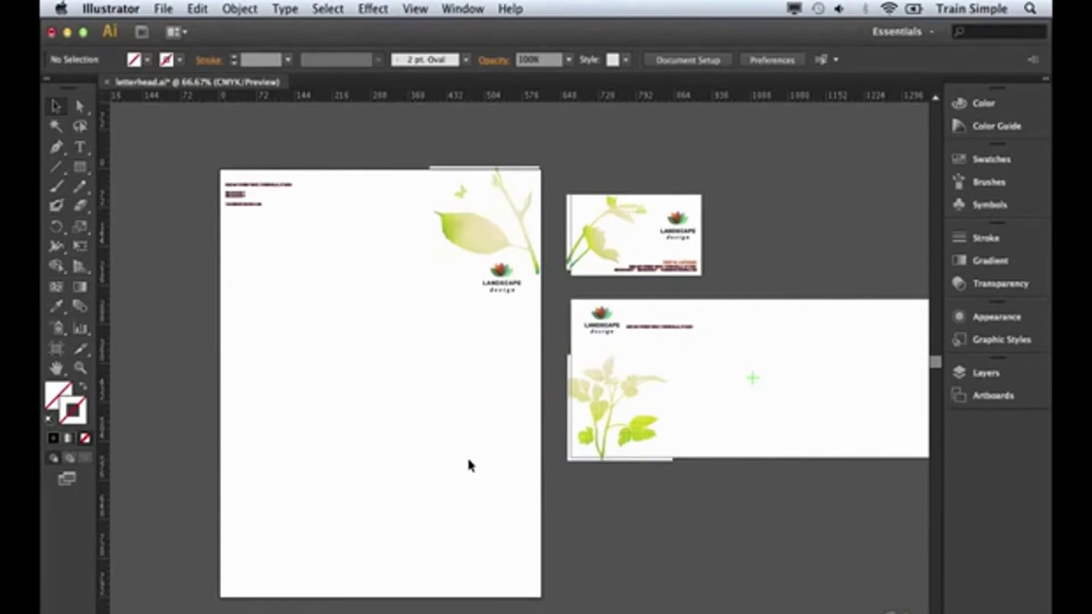
key(super+semicolon)
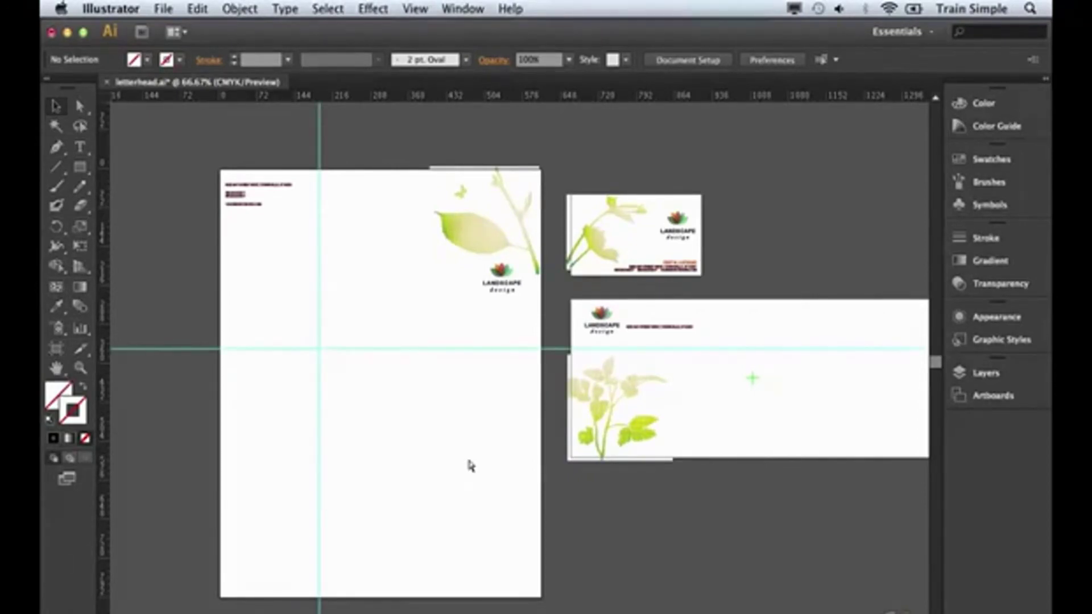
key(super+semicolon)
key(super+semicolon)
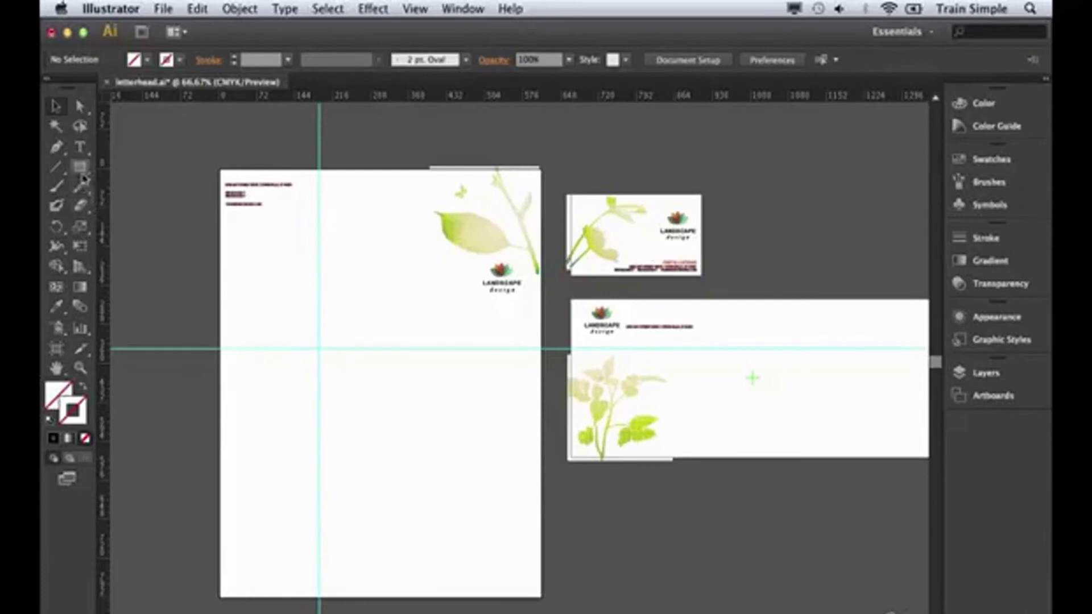
Step: Draw a rectangle with a teal 1 pt stroke in the lower part of the letterhead and convert it into a guide
click(180, 65)
click(139, 103)
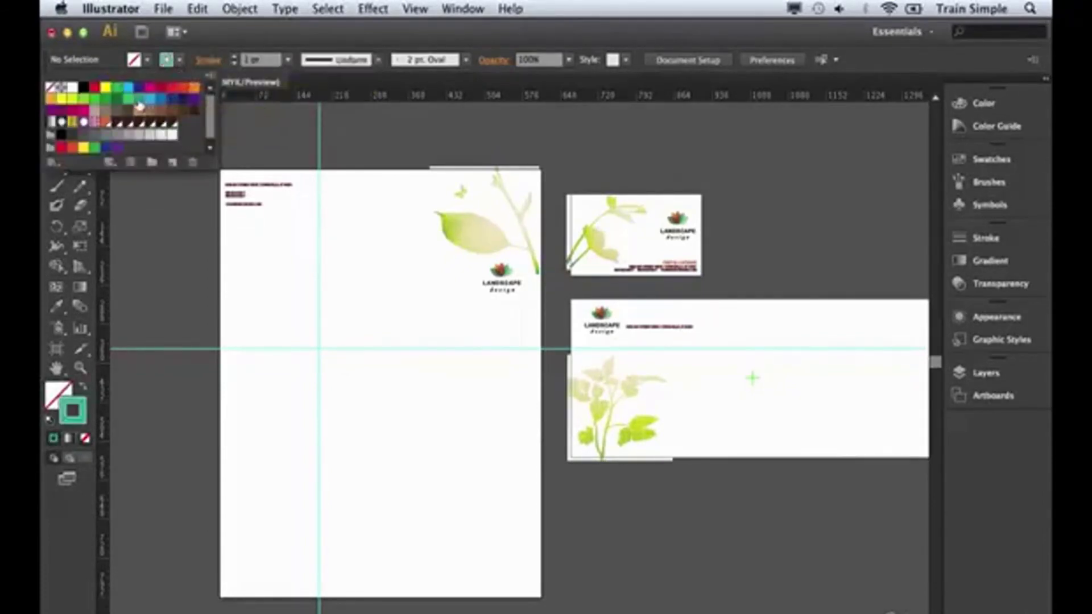
click(380, 414)
drag(370, 407, 496, 548)
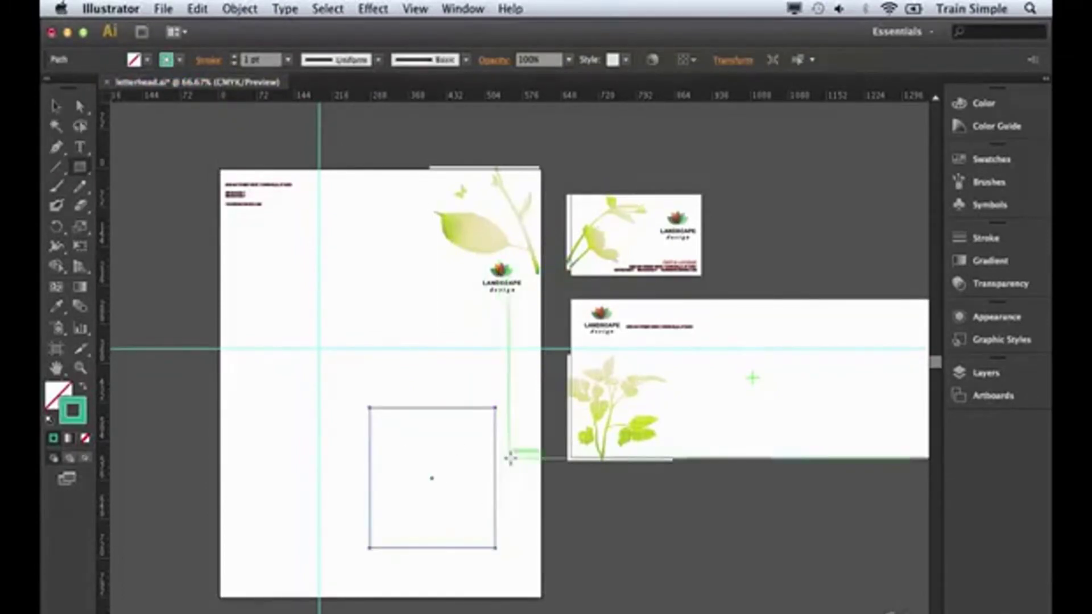
click(414, 9)
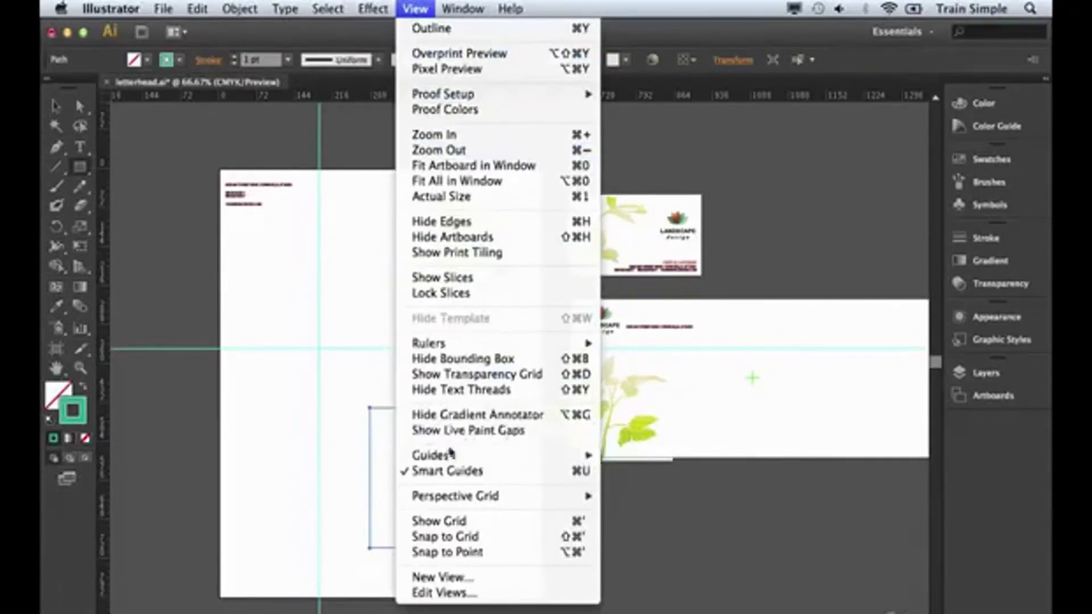
click(625, 488)
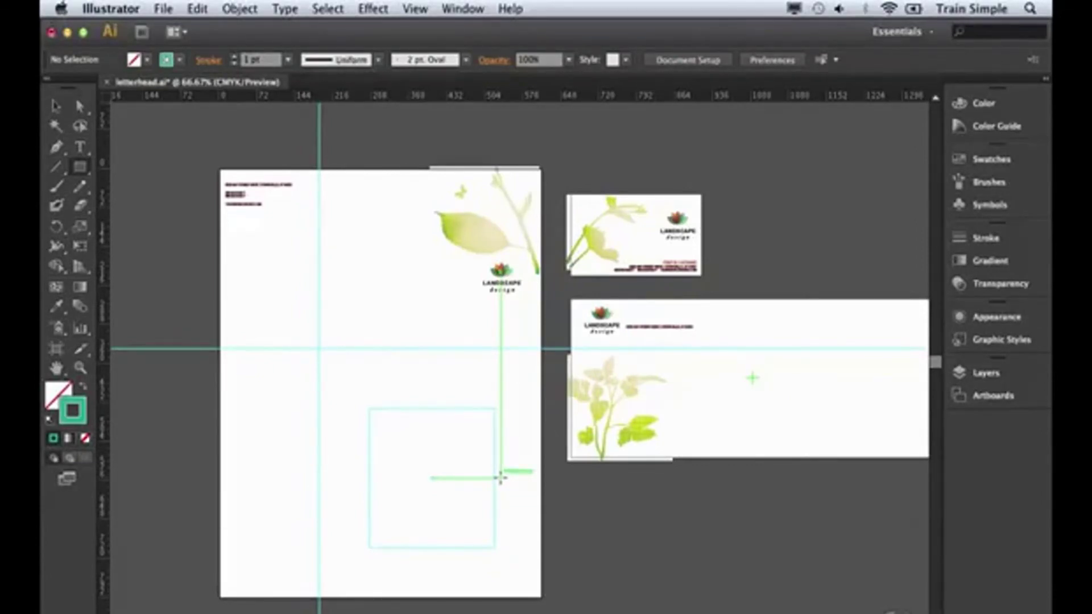
Step: Unlock the guides with the Selection tool active
key(v)
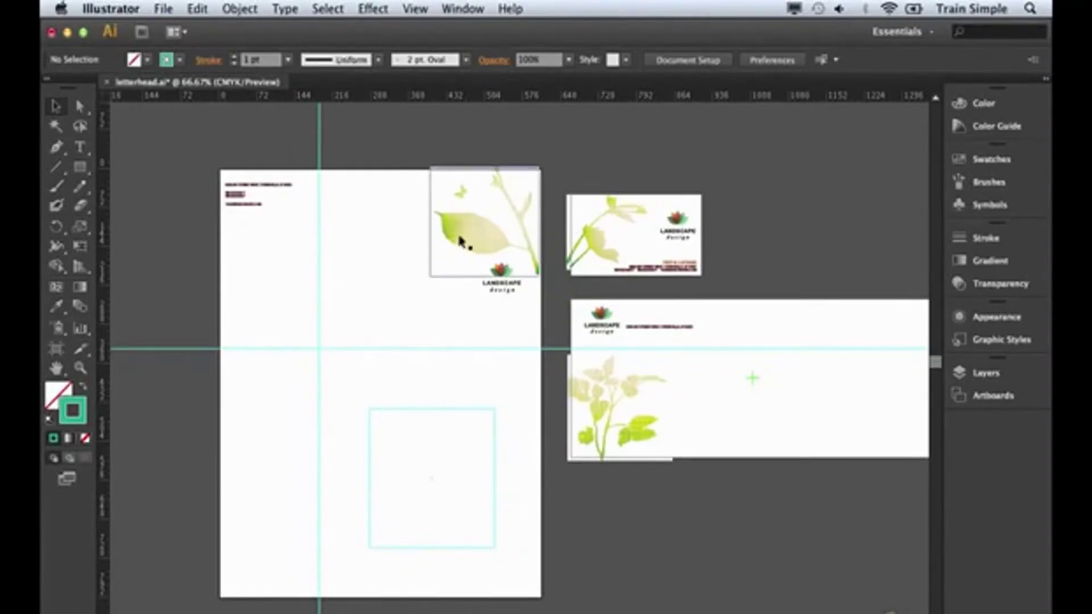
click(425, 6)
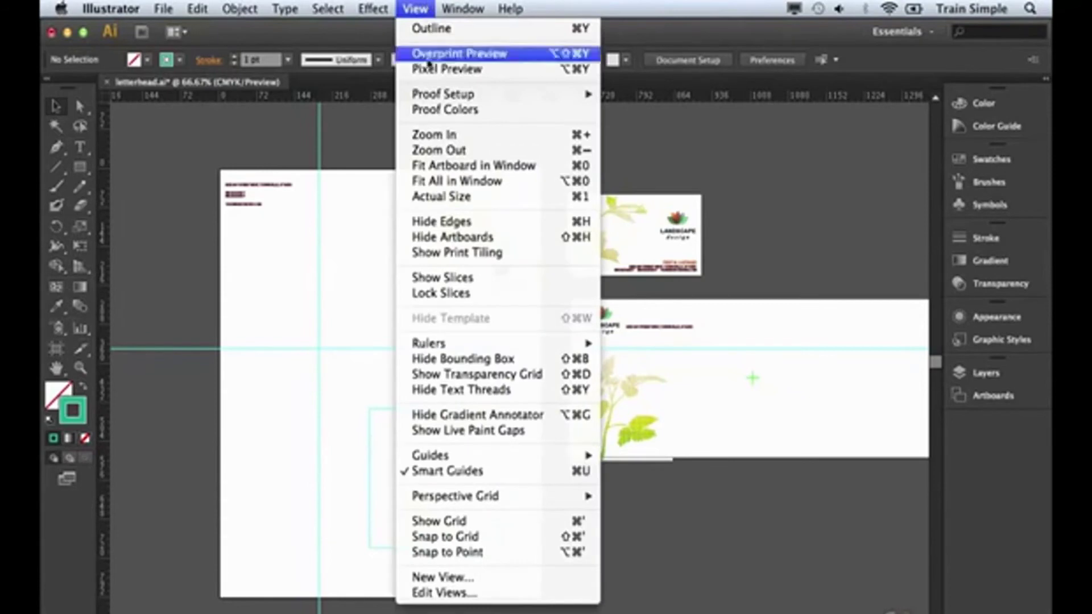
mouse_move(463, 456)
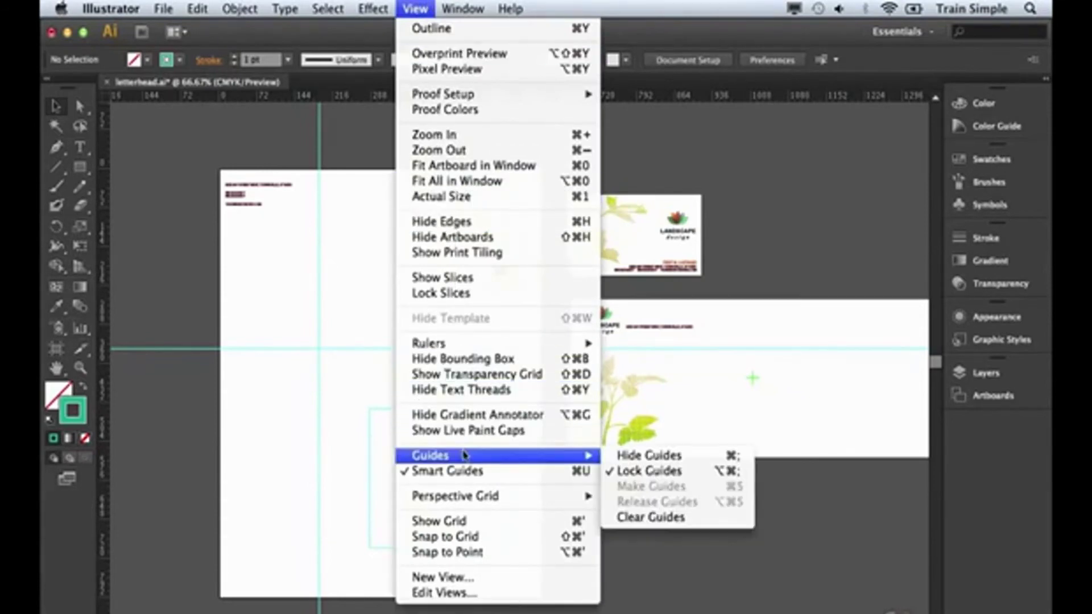
click(631, 472)
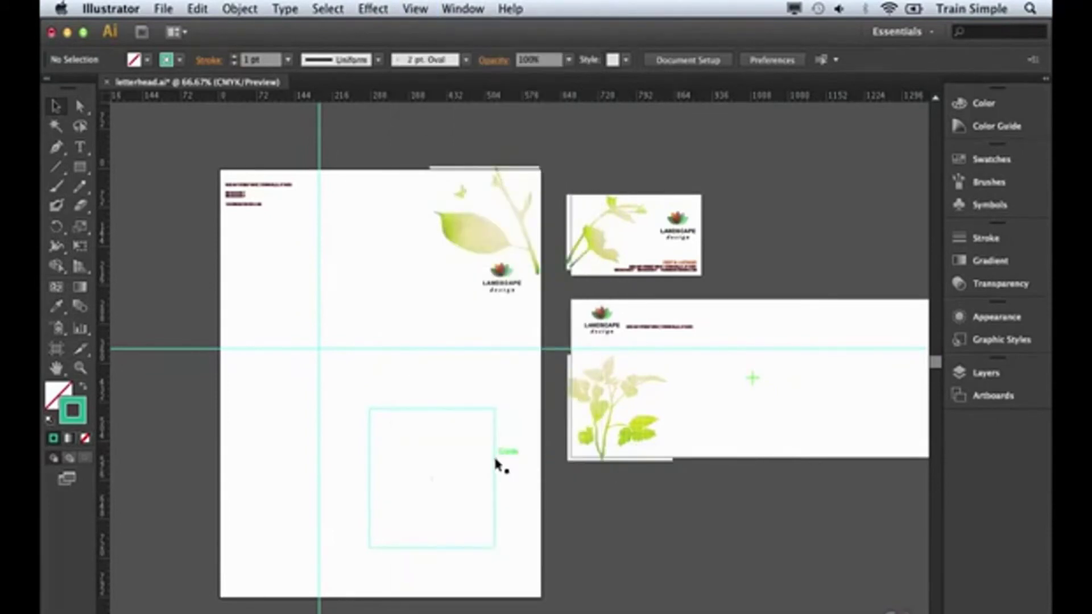
Step: Release the rectangular guide in the lower part of the letterhead back into a path and delete it
click(496, 464)
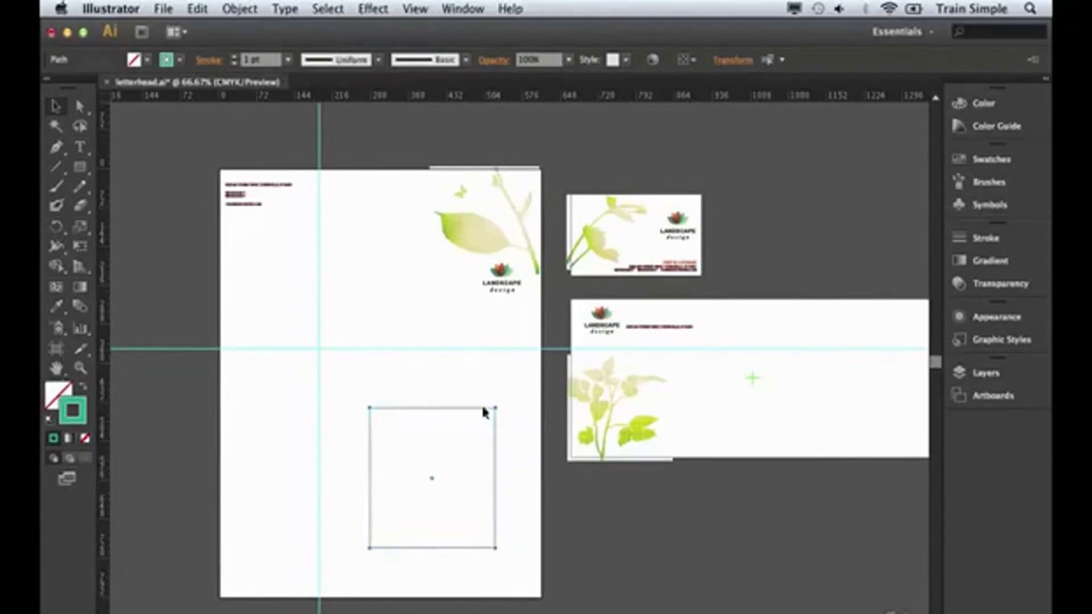
click(410, 6)
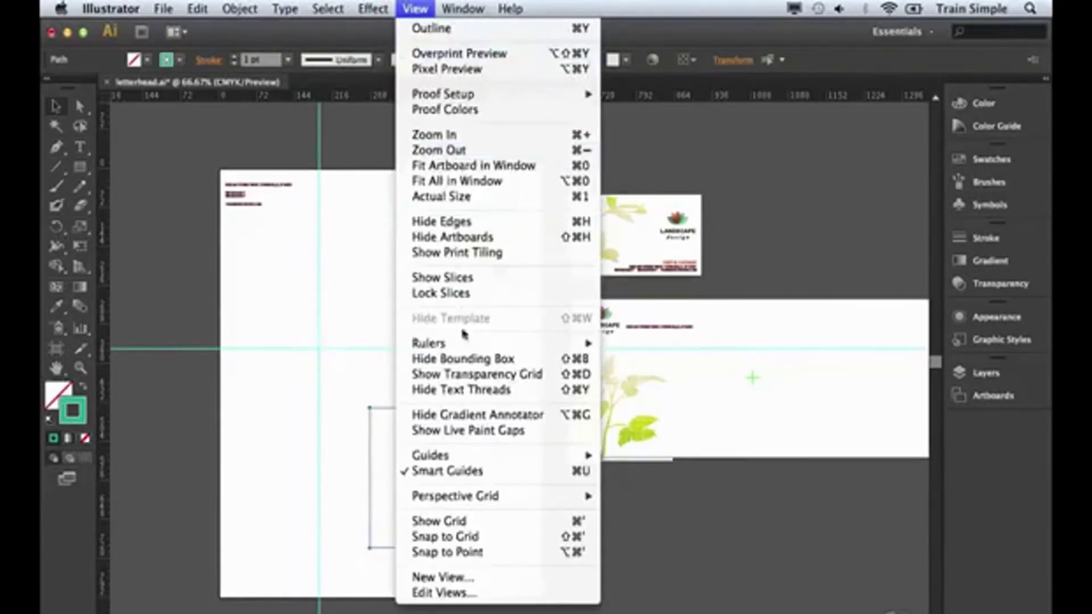
mouse_move(465, 458)
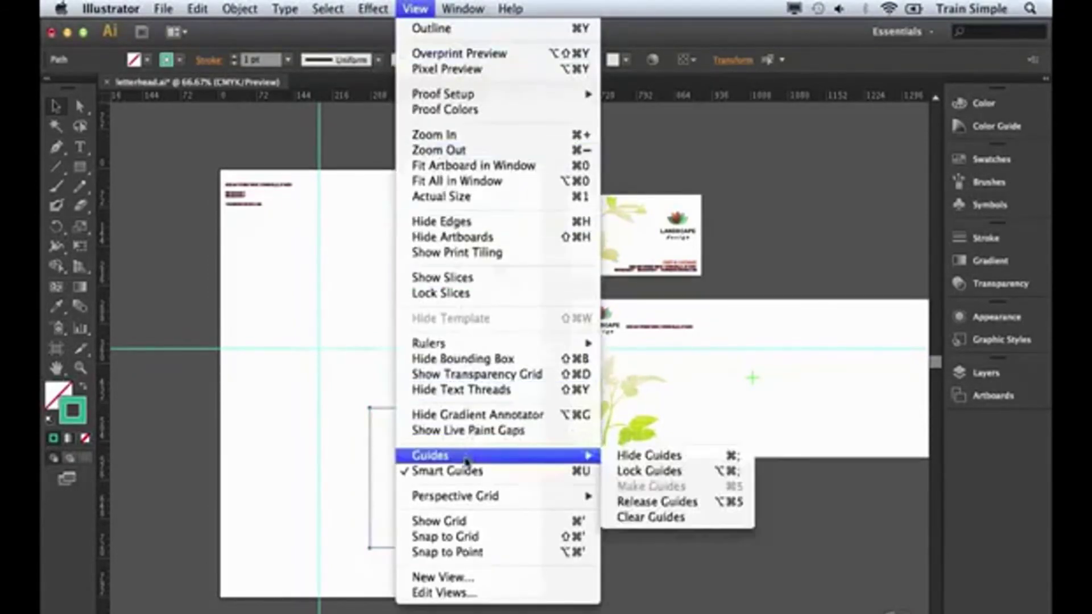
click(682, 502)
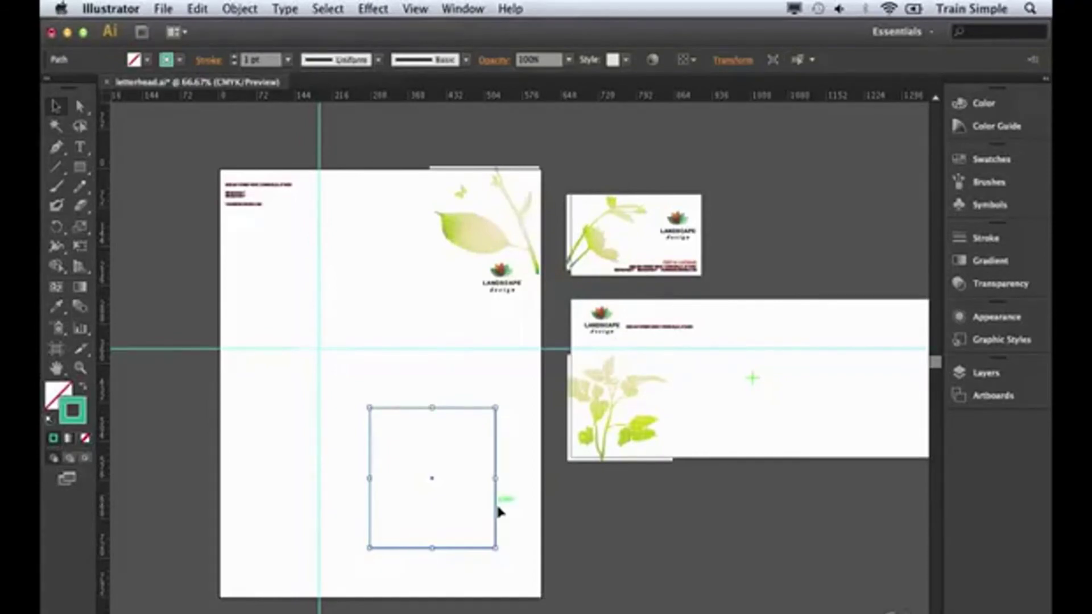
key(Delete)
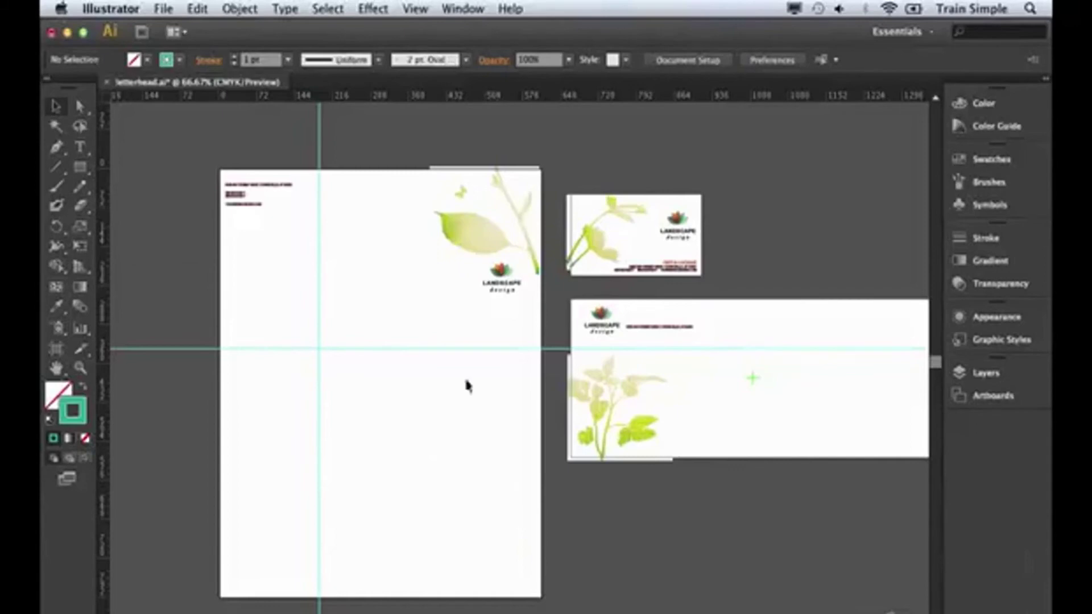
Step: Clear all guides from the document and switch the ruler units to inches
click(424, 7)
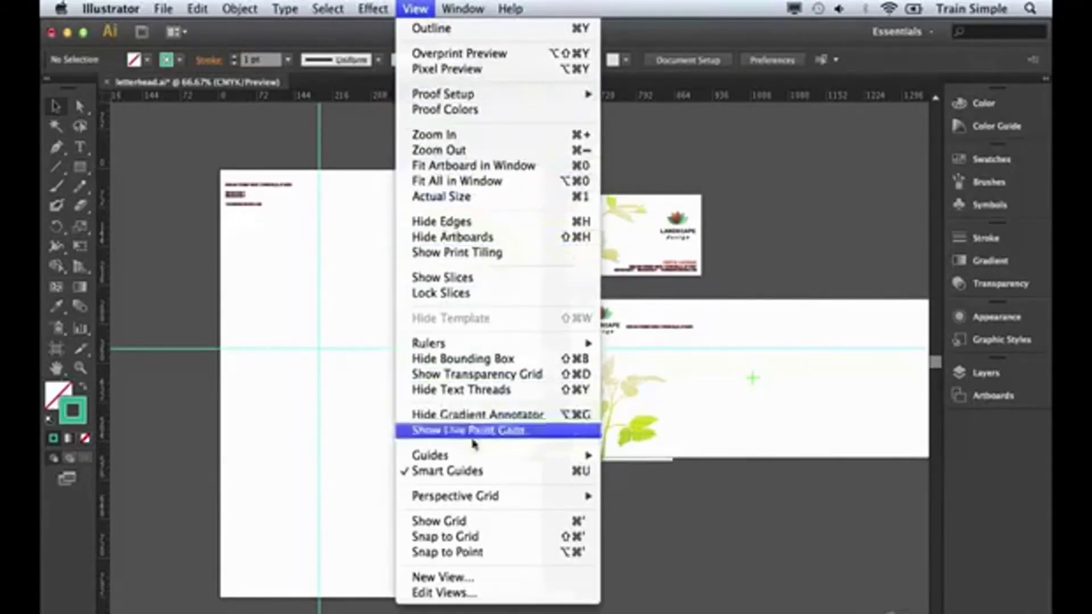
mouse_move(472, 457)
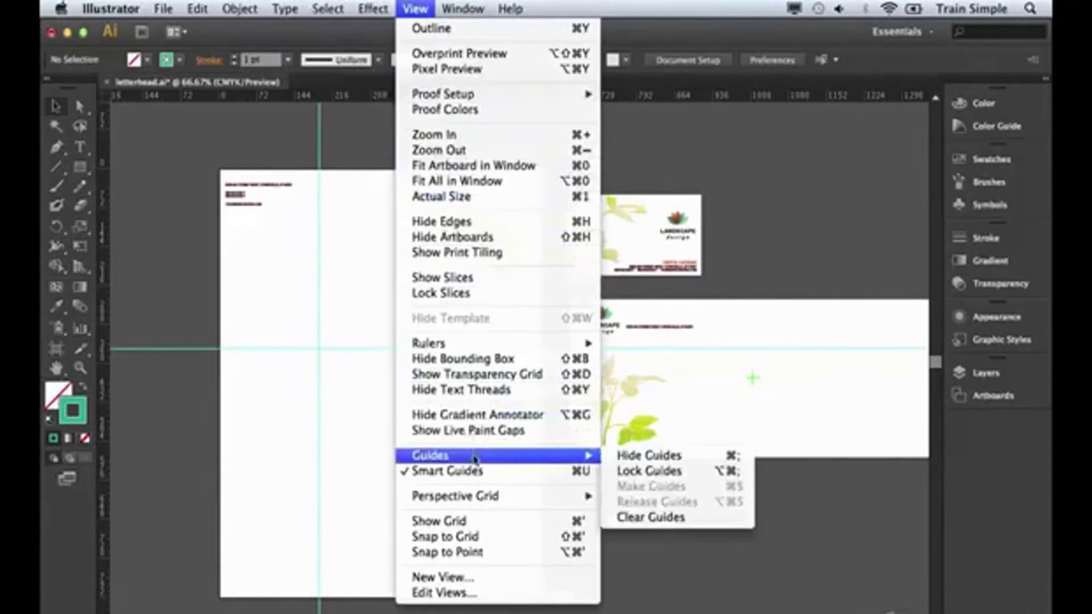
click(682, 519)
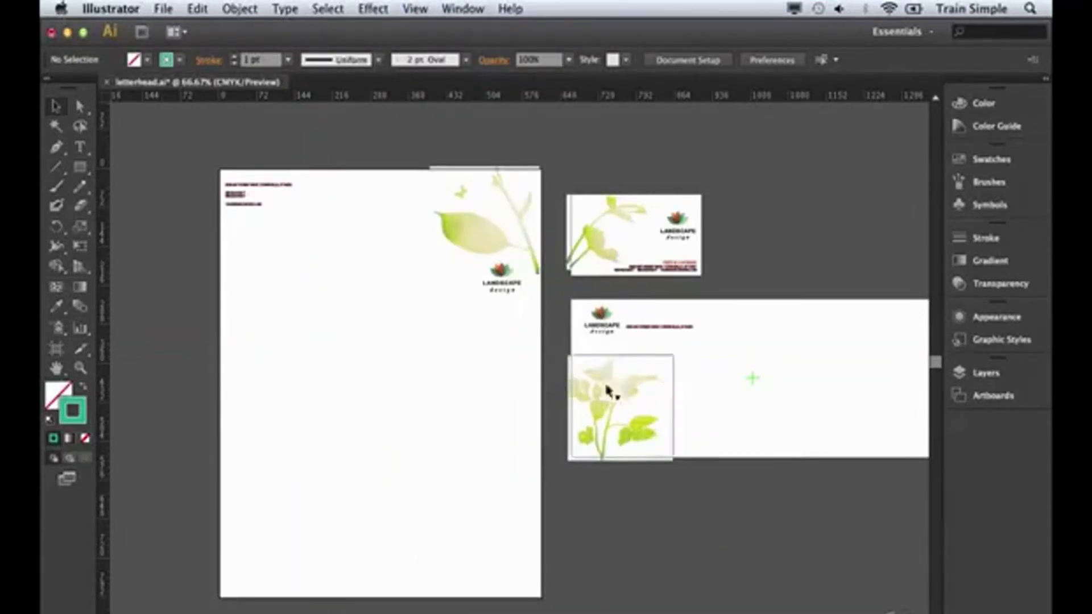
right_click(400, 99)
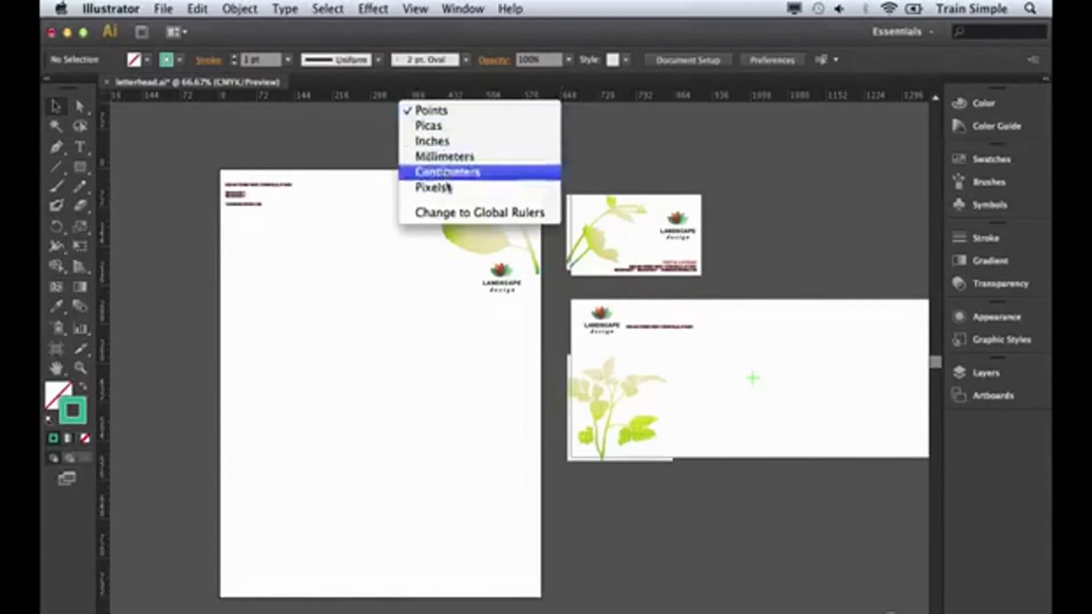
click(453, 147)
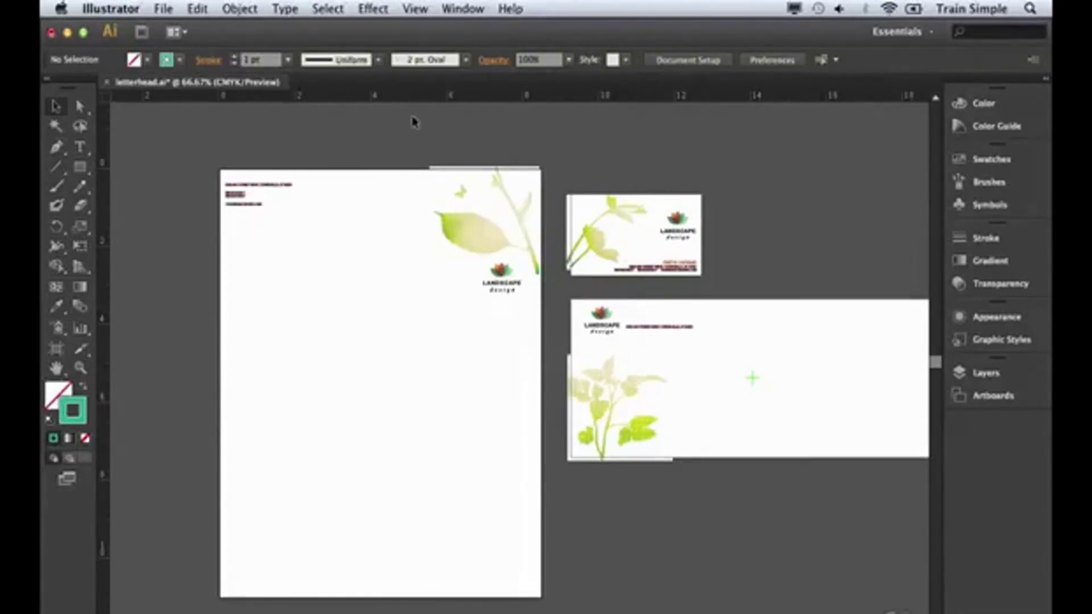
Step: Add a horizontal guide spanning the whole canvas just below the envelope's logo, and delete it
drag(349, 97, 357, 342)
click(201, 347)
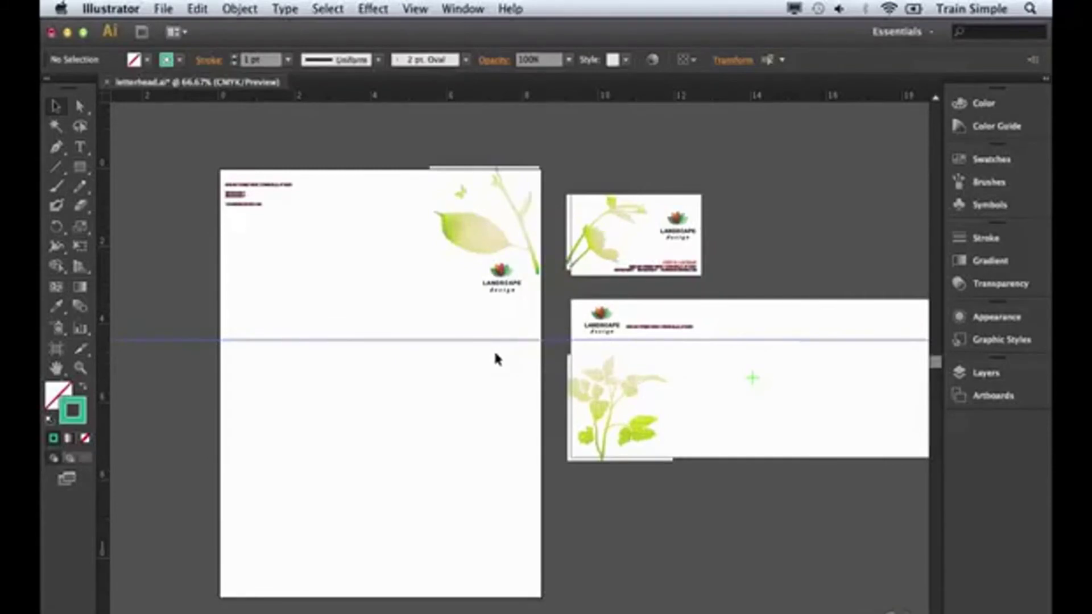
key(Delete)
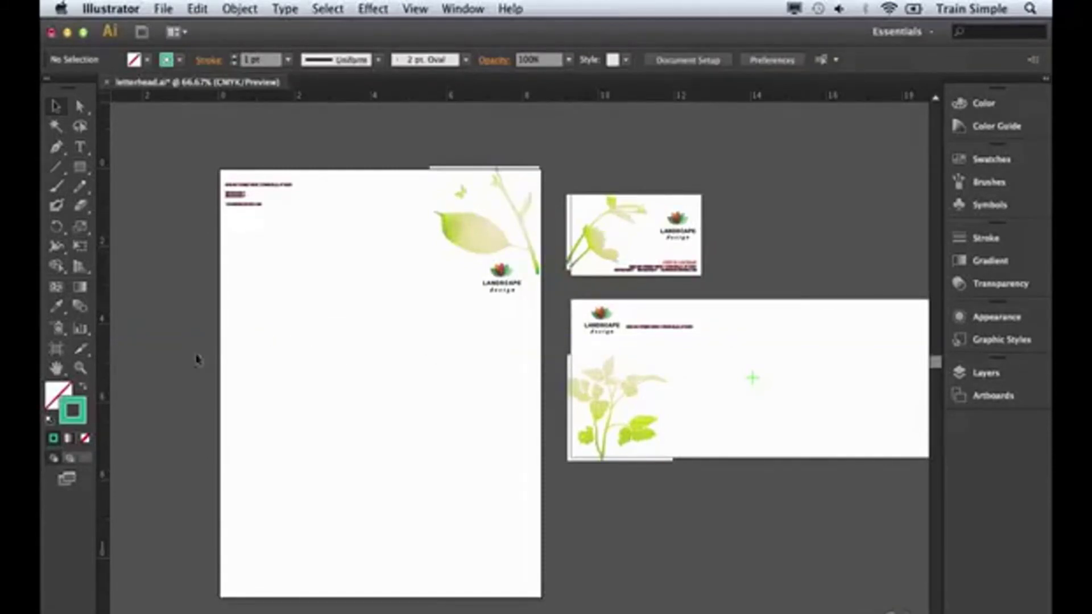
Step: Place a horizontal guide on the letterhead with the Artboard tool, and move the canvas-wide horizontal guide up to just below the letterhead logo
click(61, 353)
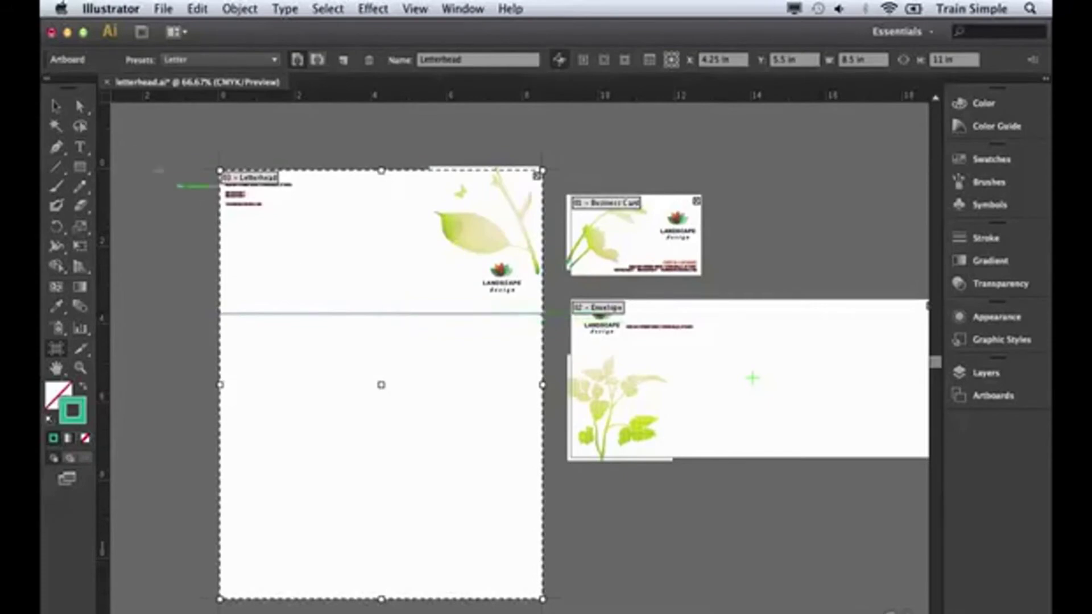
click(57, 108)
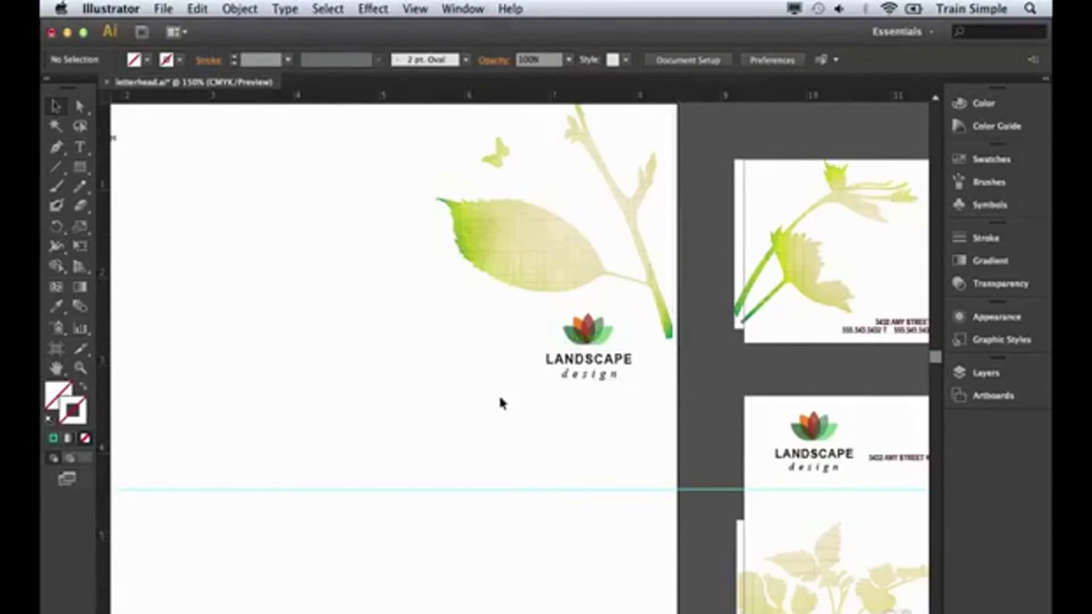
drag(500, 491, 499, 418)
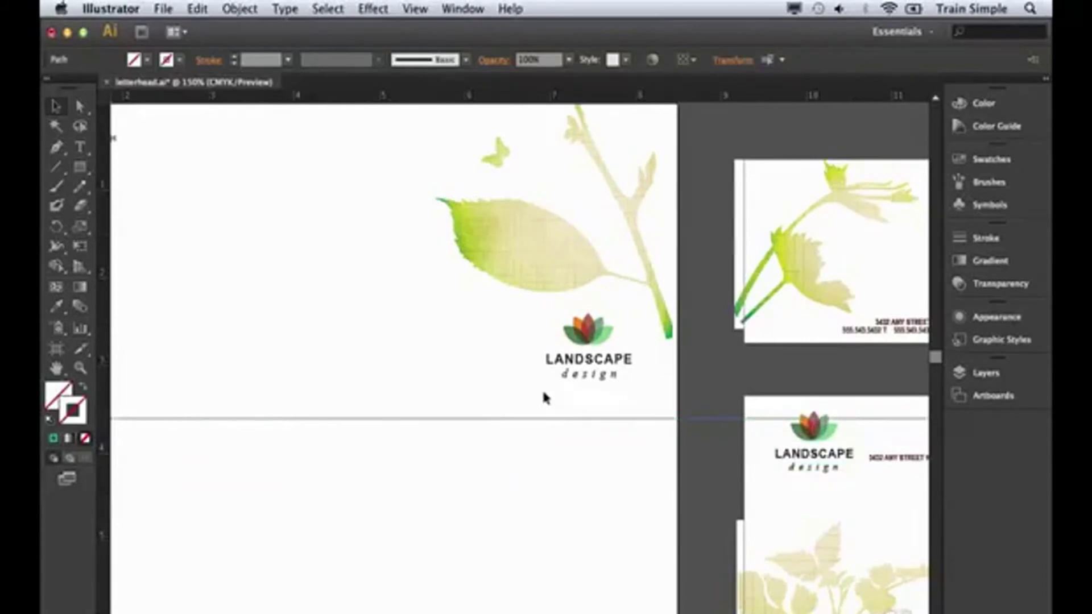
Step: Turn off Snap to Point while moving the letterhead's lotus away from its logo text and back above it
drag(582, 338, 403, 314)
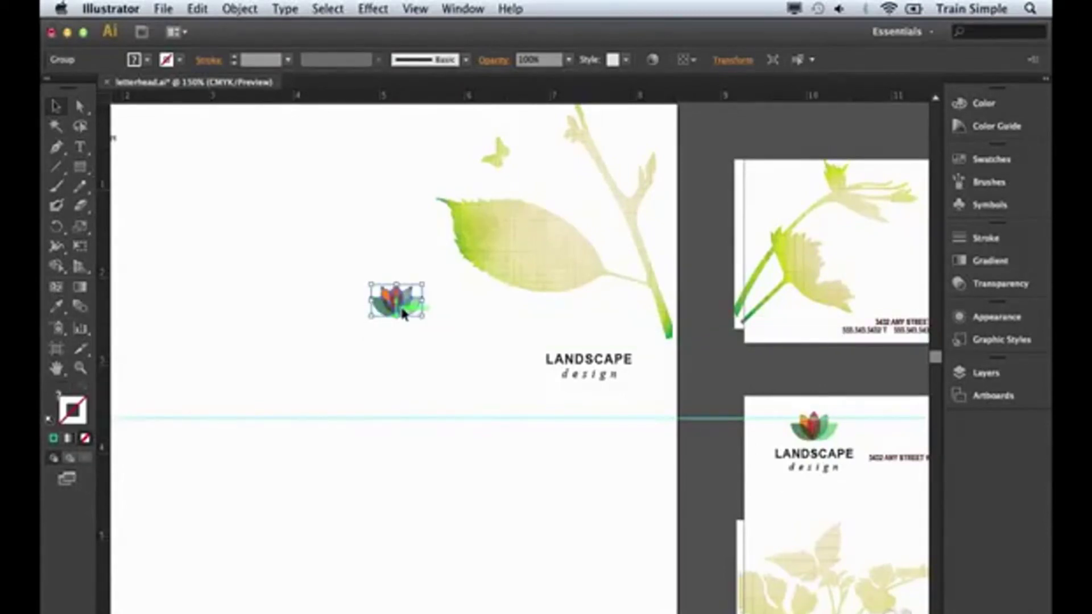
click(415, 8)
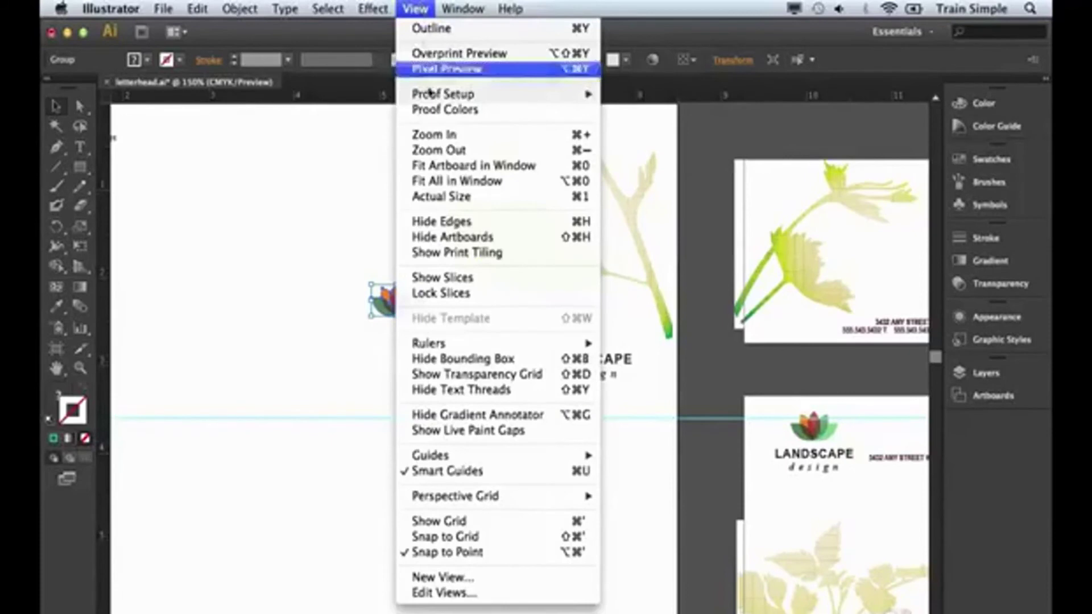
click(447, 552)
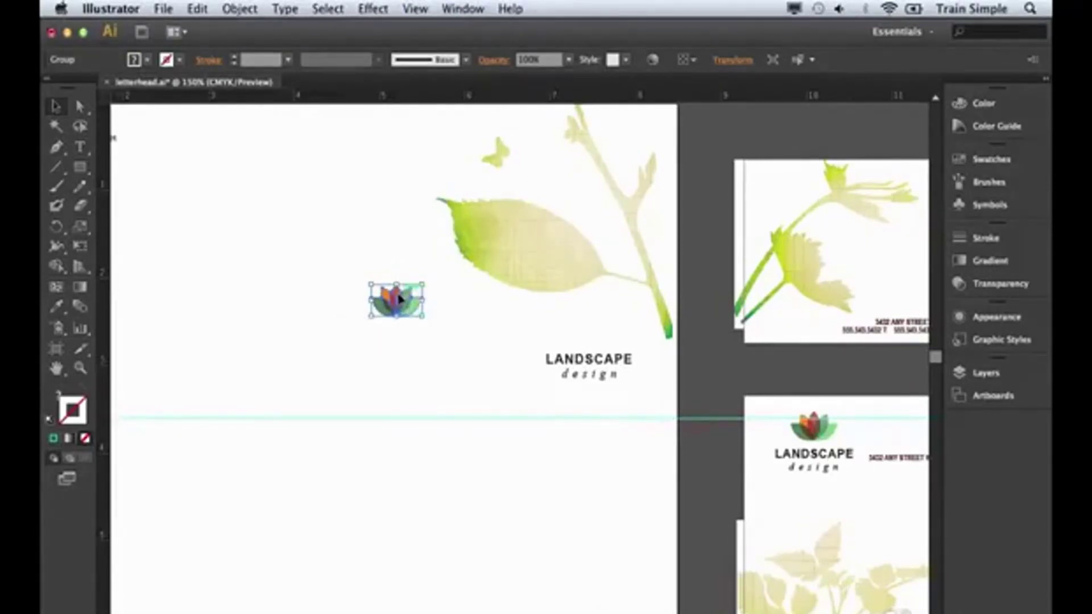
drag(399, 298, 458, 357)
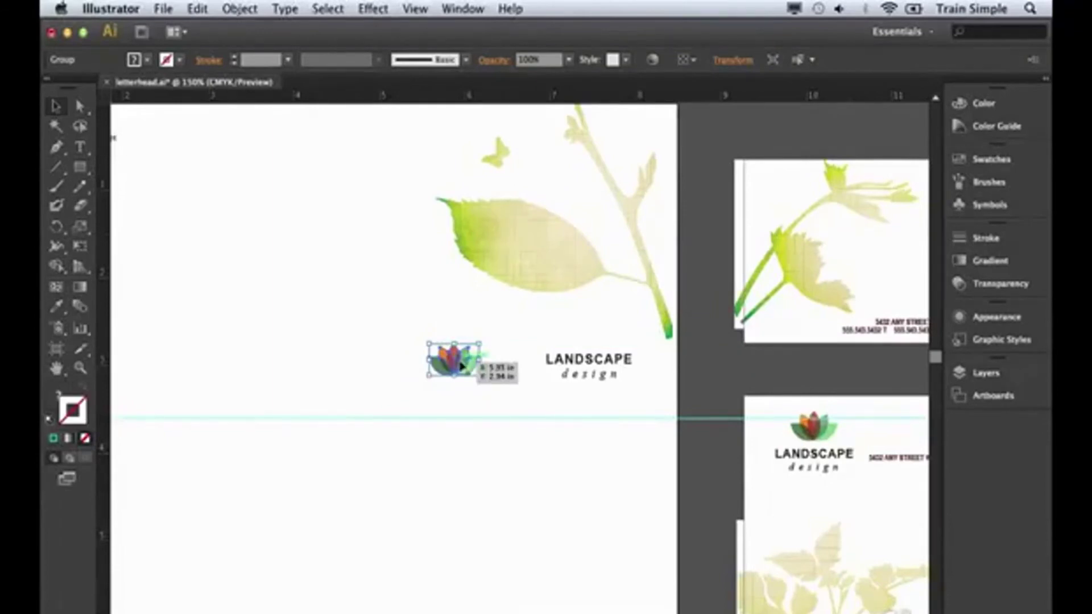
drag(461, 366, 593, 332)
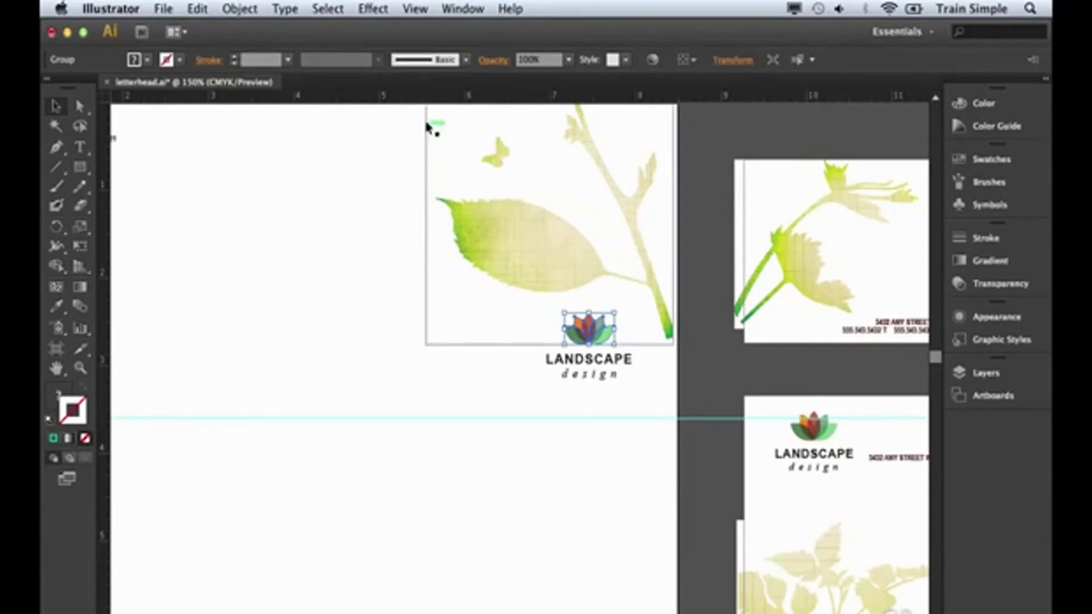
Step: Show the document grid and deselect the lotus
click(415, 9)
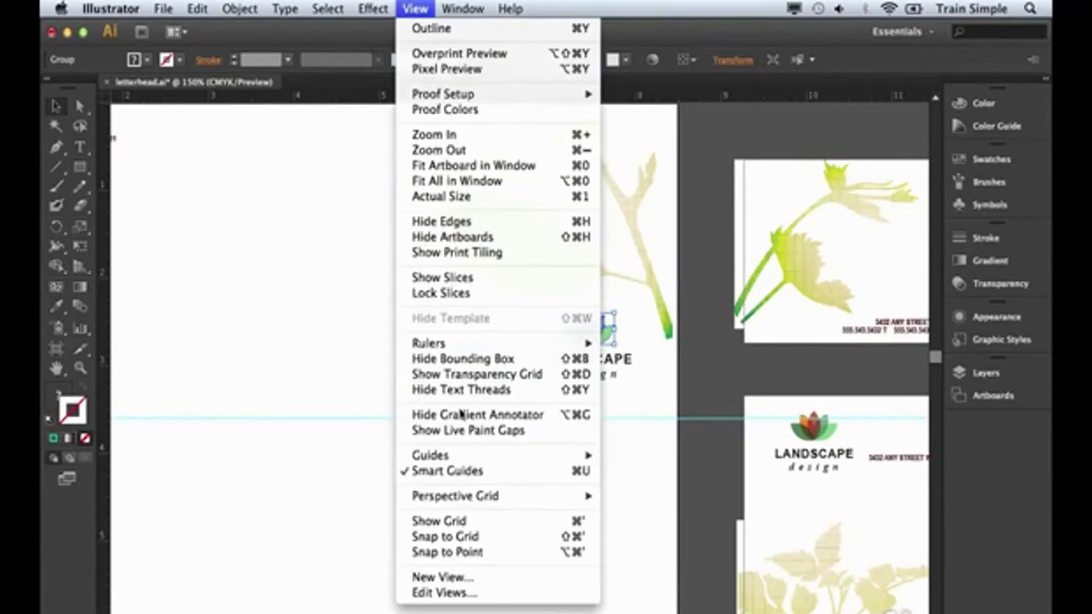
click(464, 521)
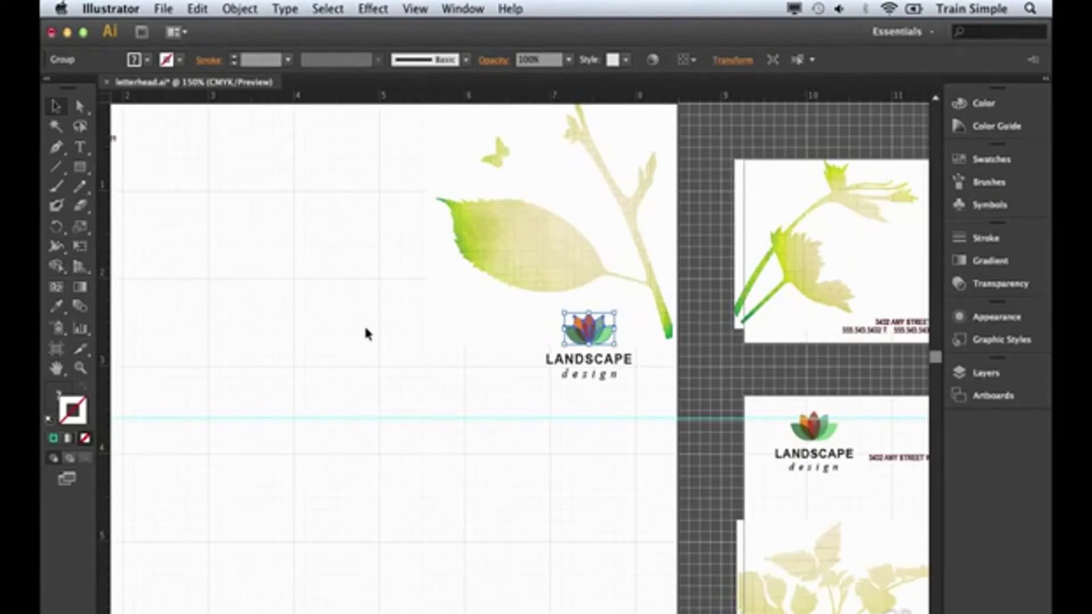
click(268, 267)
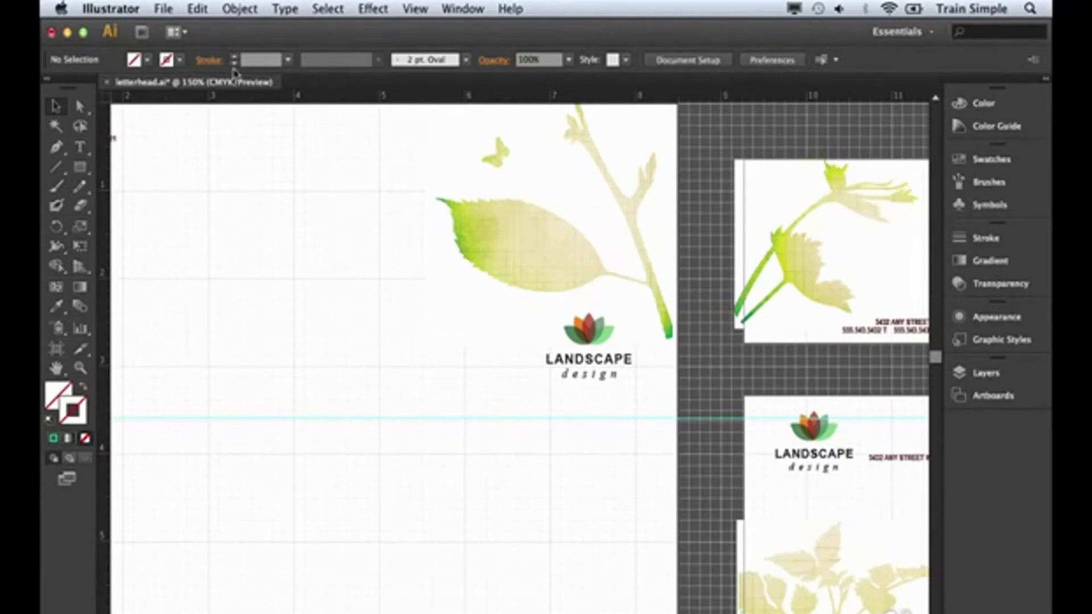
Step: Review the Guides & Grid preferences, including the guide and grid style choices, gridline spacing and subdivisions, and accept the dialog
click(122, 10)
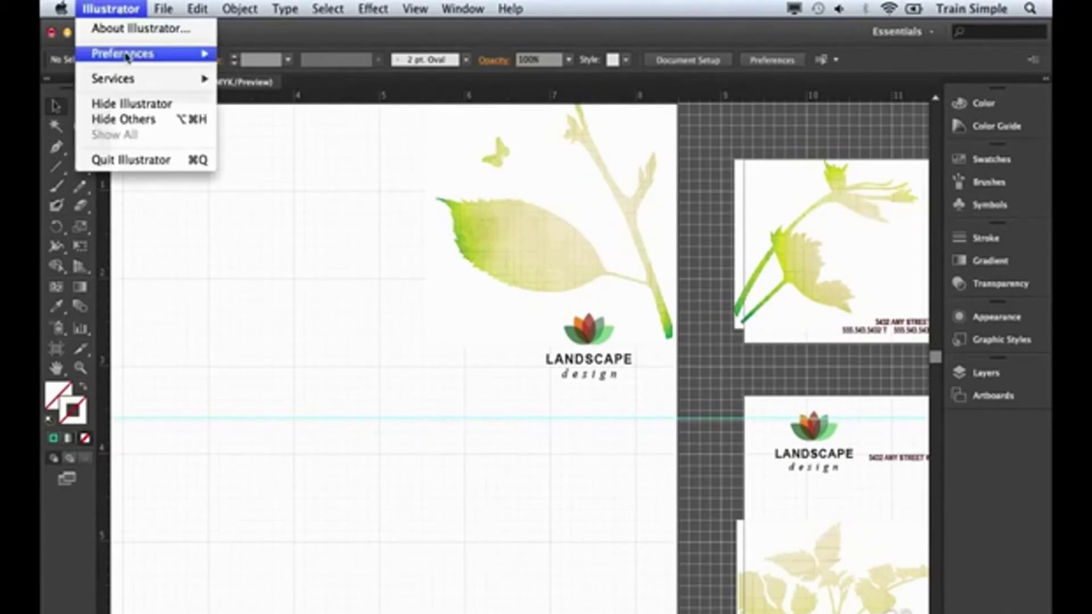
mouse_move(126, 56)
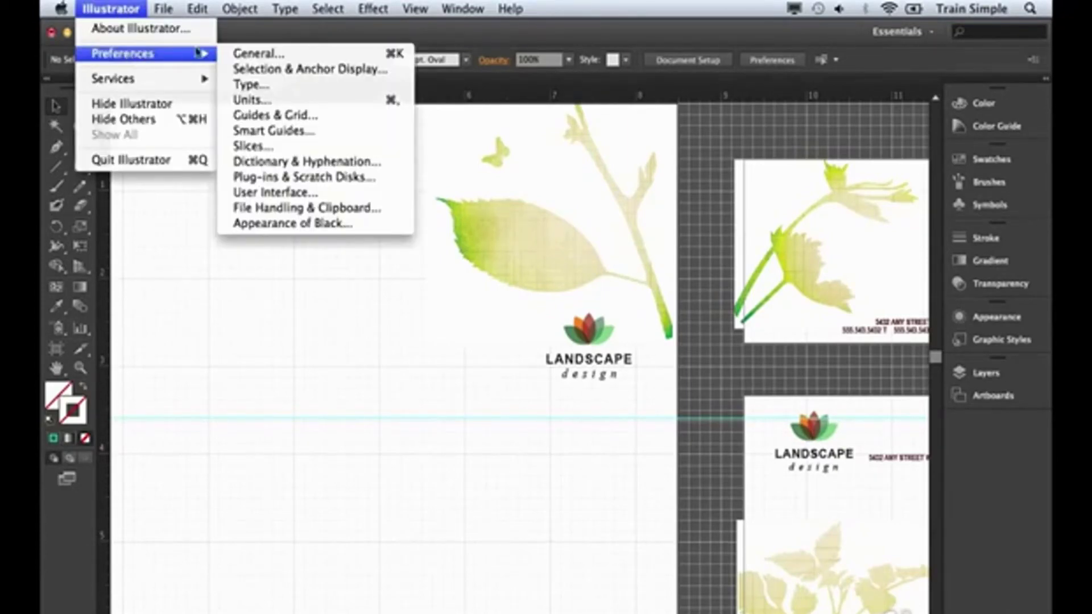
click(275, 115)
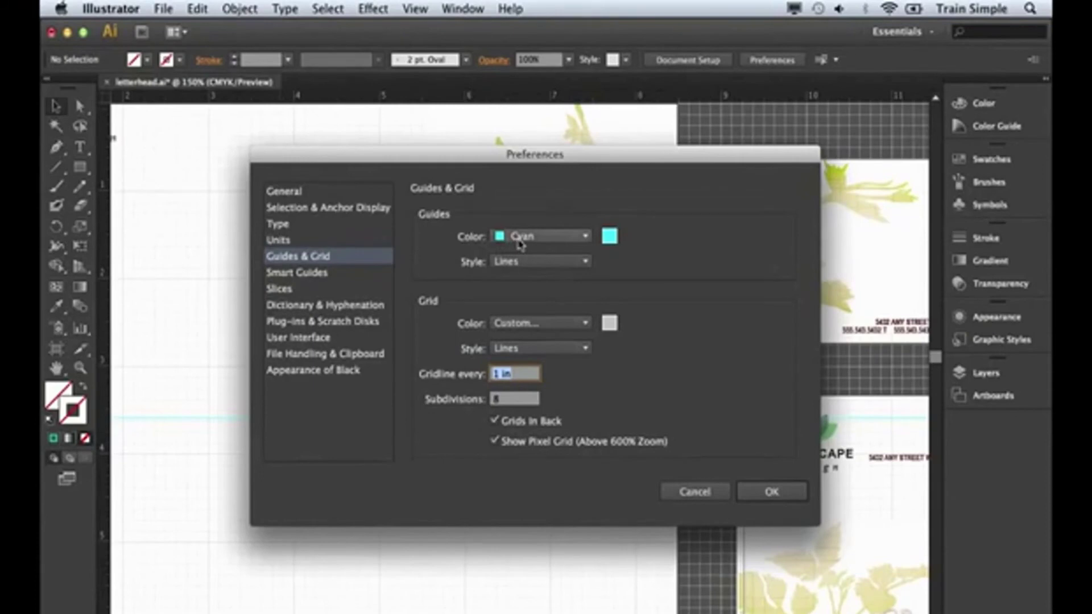
click(586, 261)
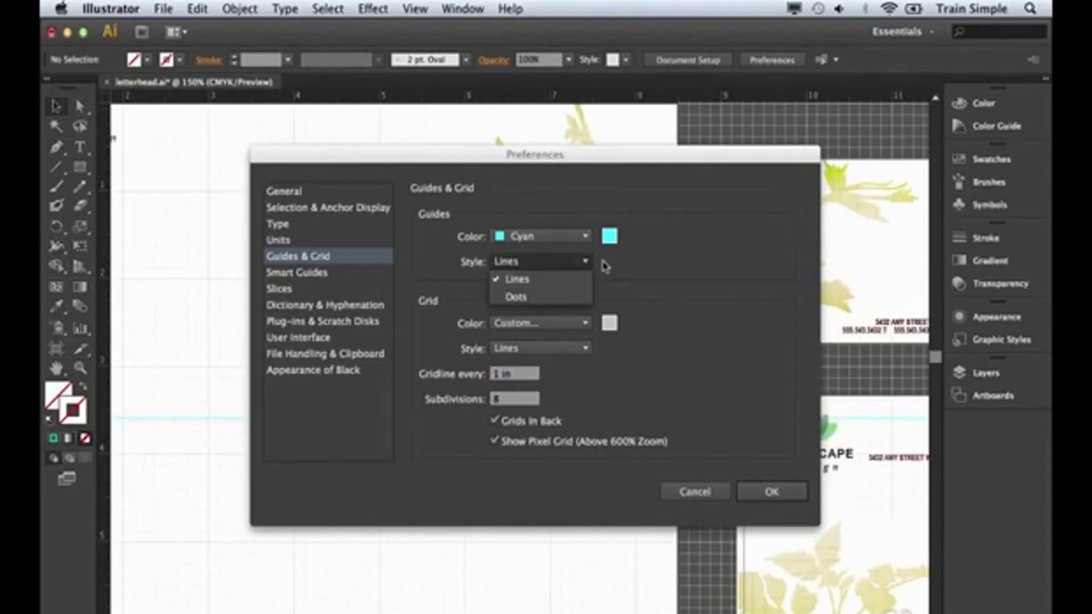
click(605, 266)
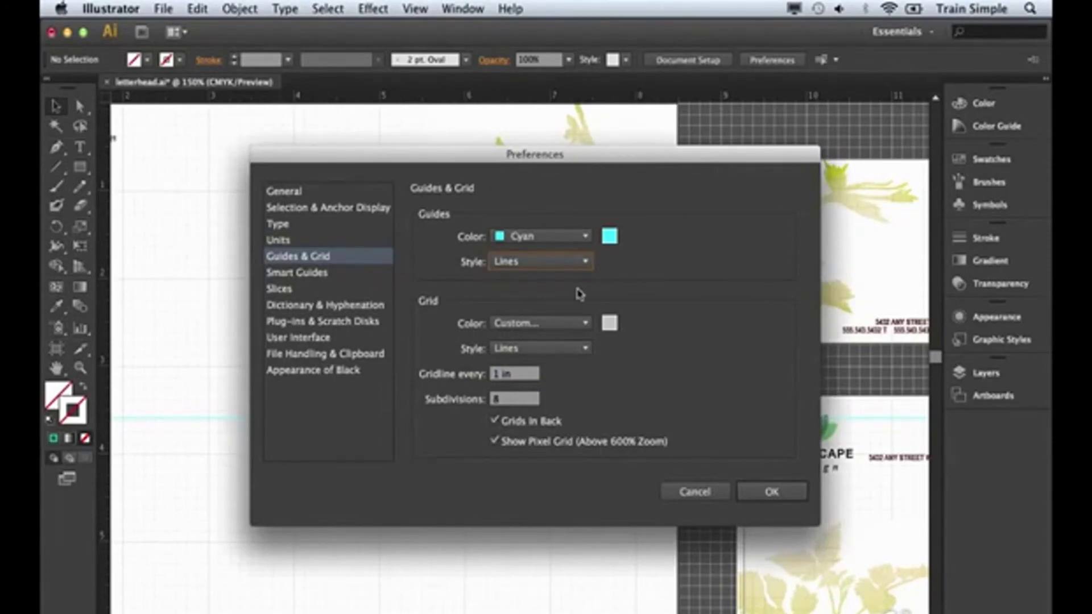
click(572, 348)
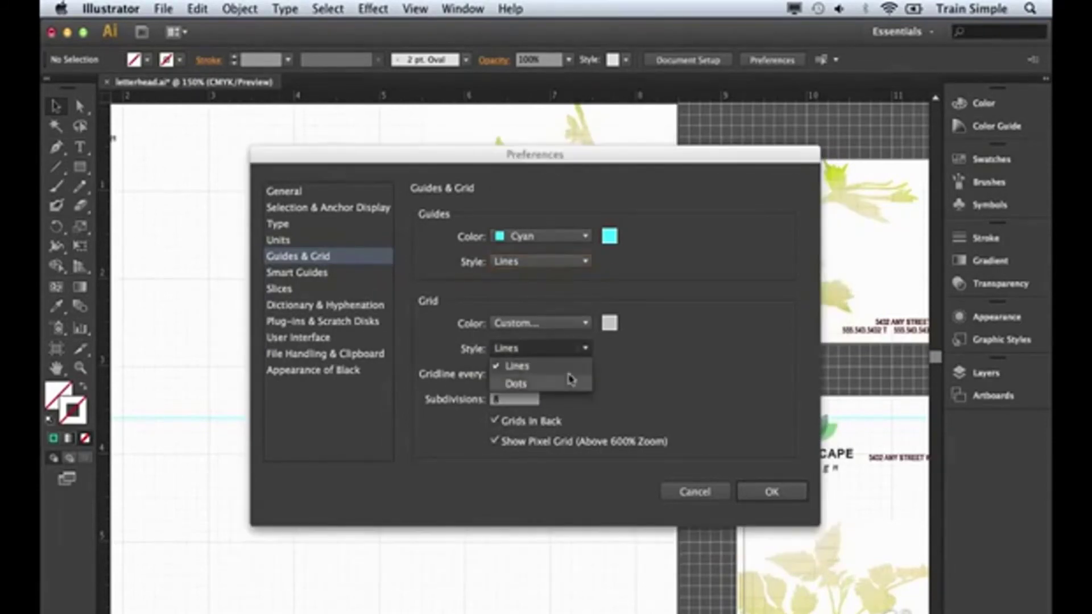
click(624, 347)
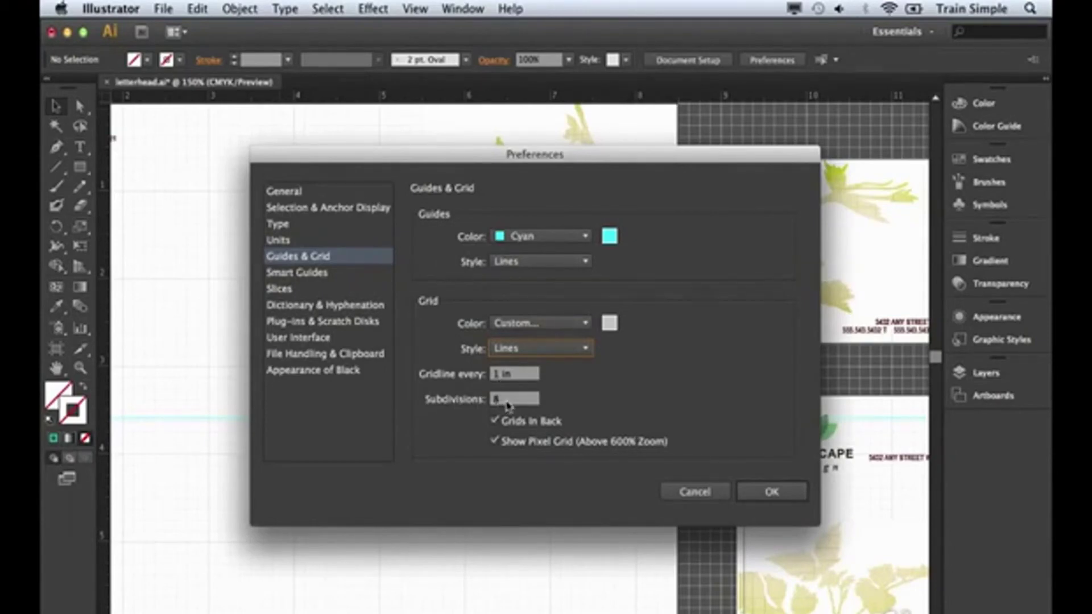
click(772, 491)
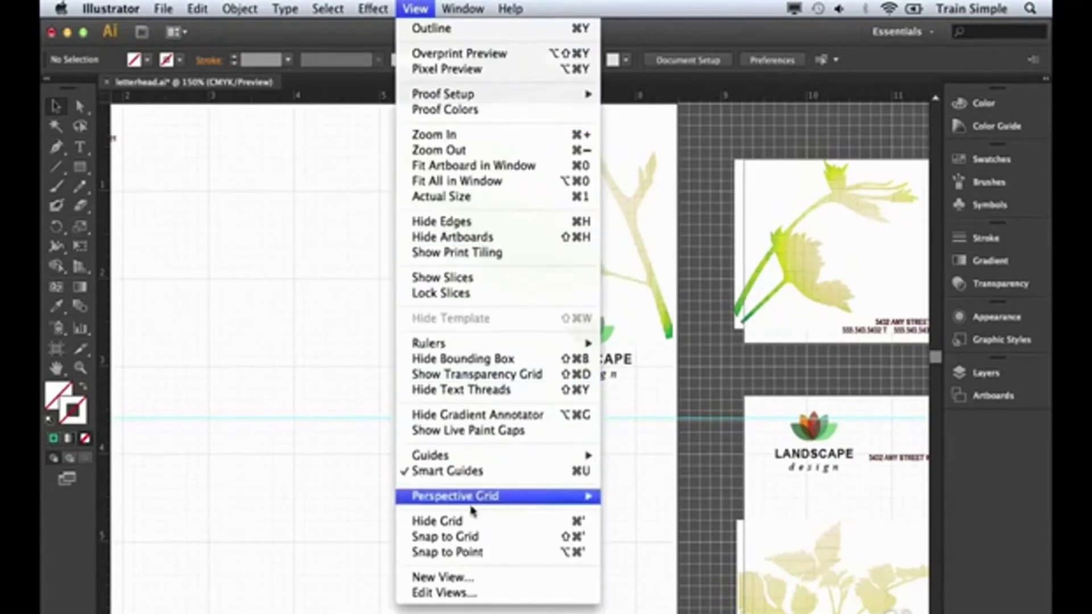
Step: Turn on Snap to Grid and move the letterhead's lotus down and to the left, away from its logo text
click(475, 538)
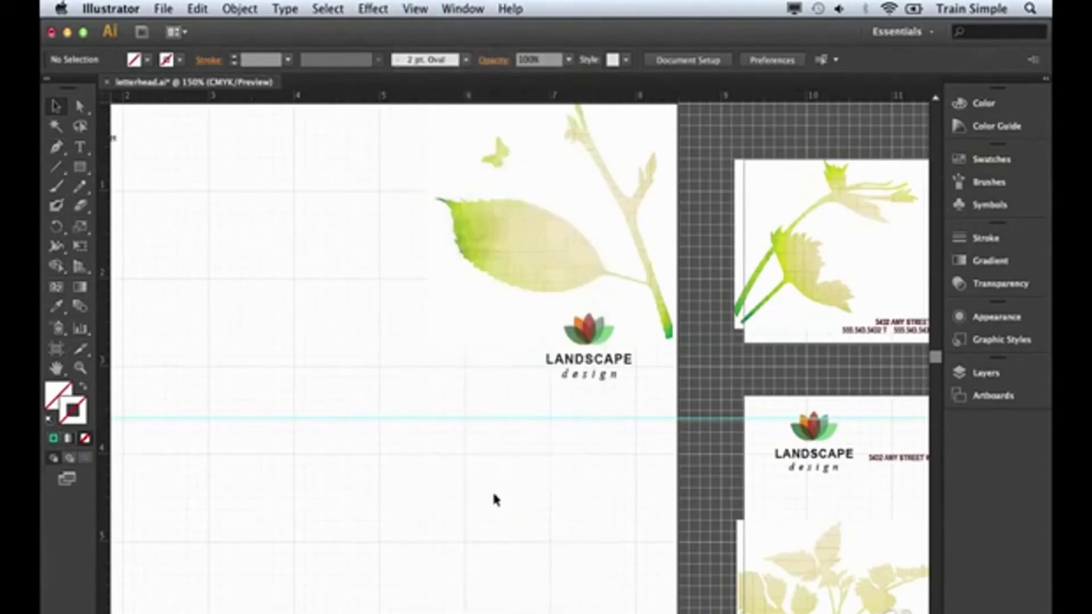
drag(589, 330, 428, 401)
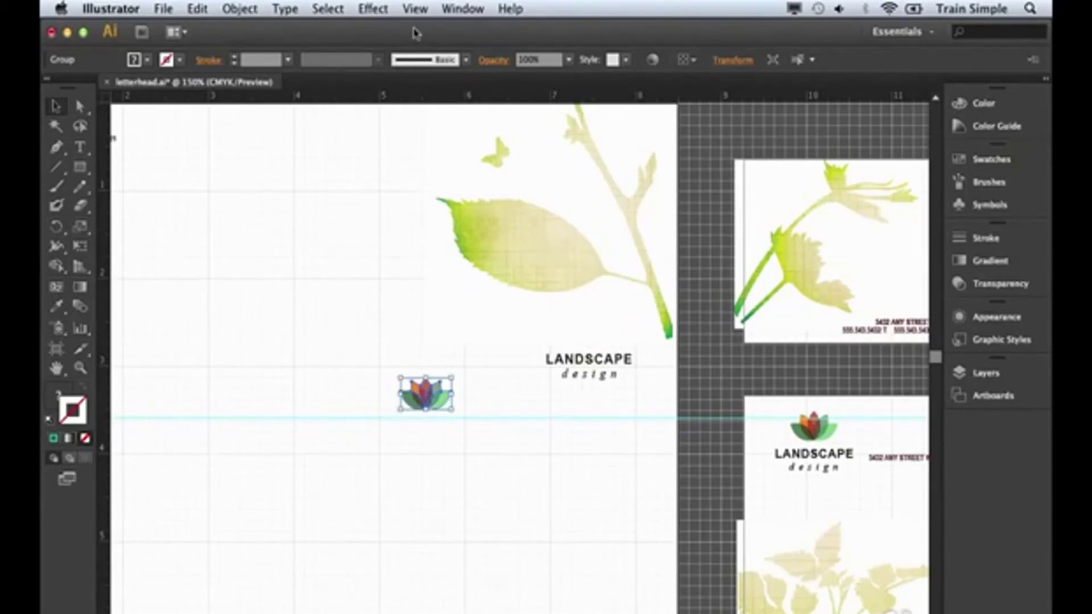
Step: Hide the document grid and move the lotus slightly to the right just above the horizontal guide
click(415, 9)
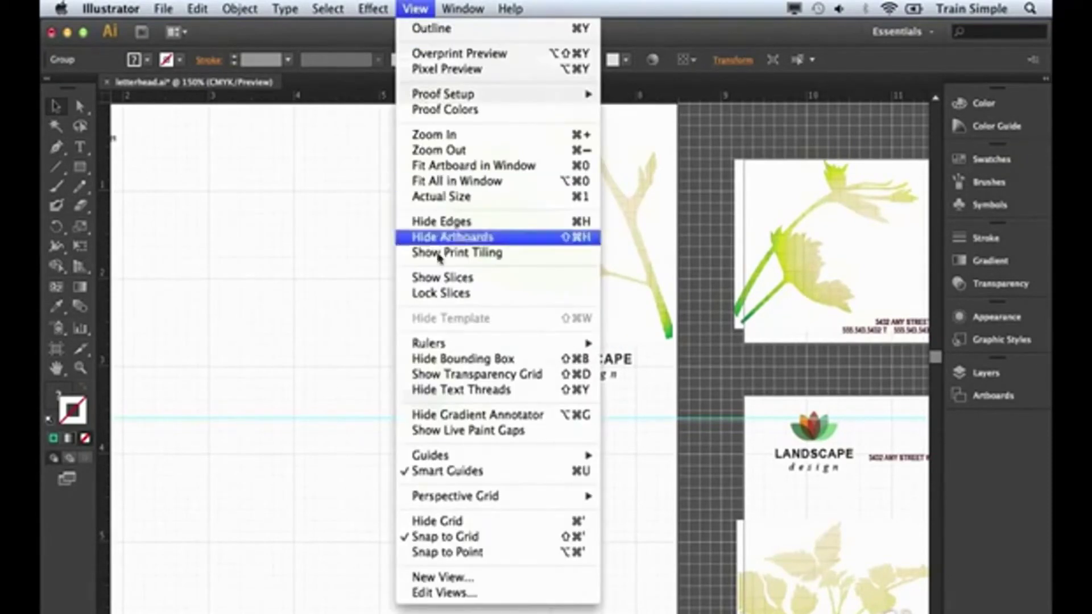
click(449, 520)
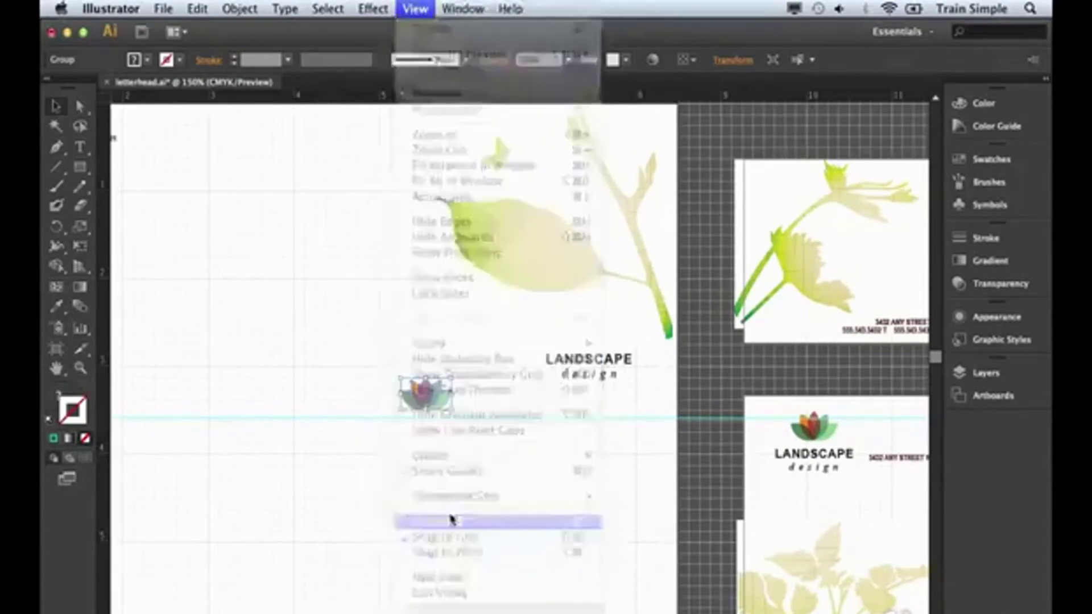
drag(437, 401, 490, 397)
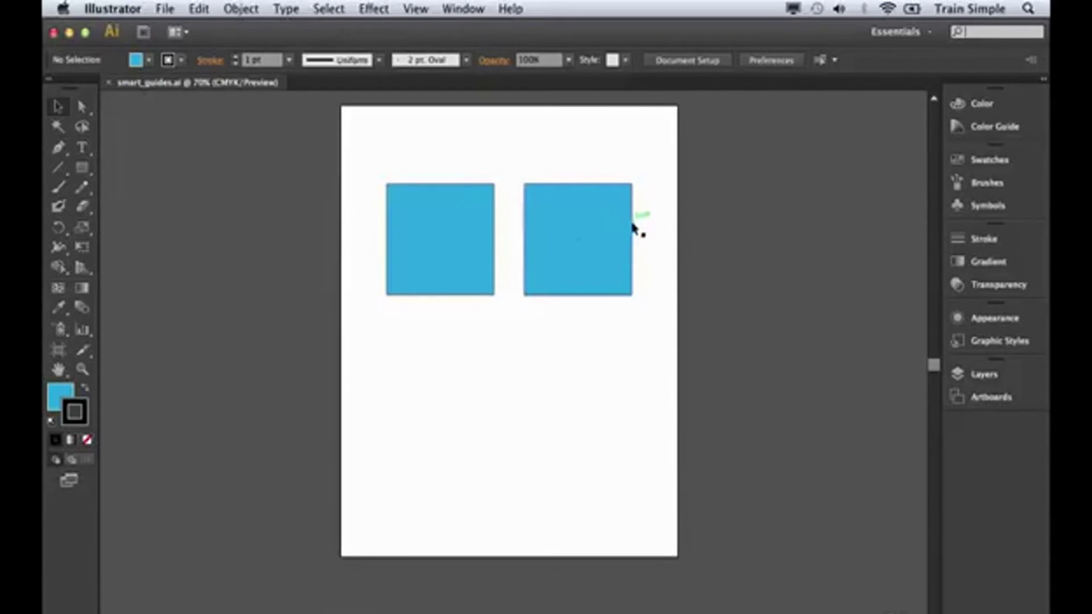
Step: Move the right blue square below the left one while following the smart guide alignment hints, and deselect it
click(607, 252)
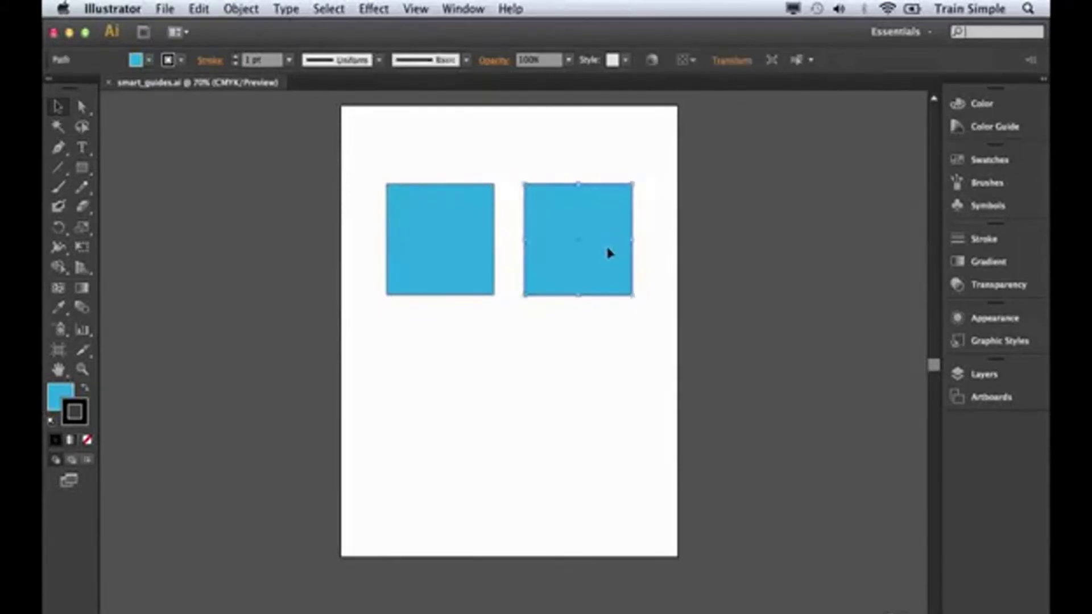
drag(599, 256, 598, 300)
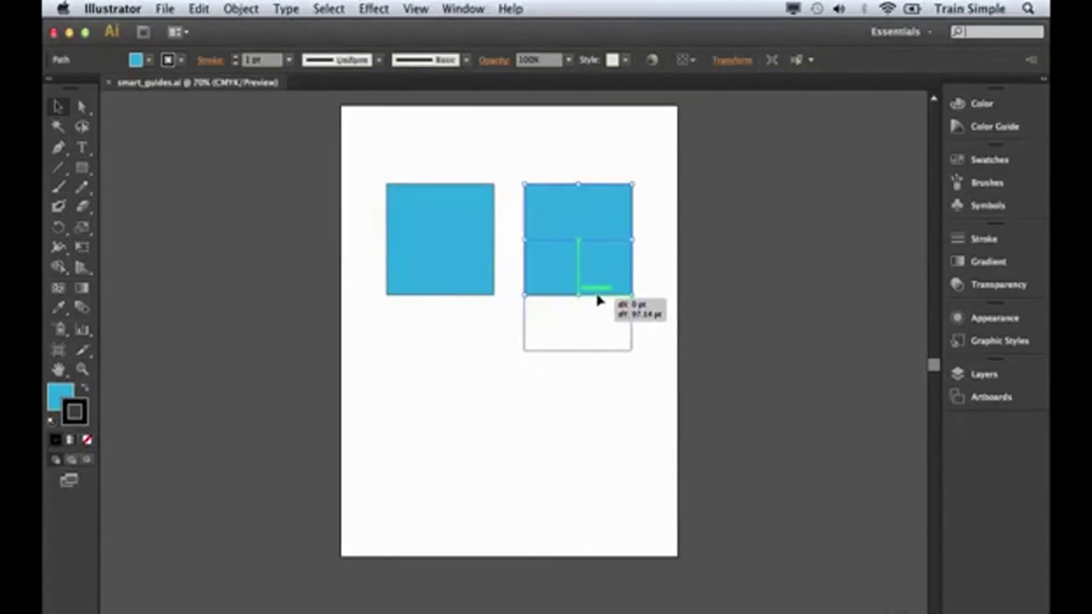
drag(598, 300, 568, 374)
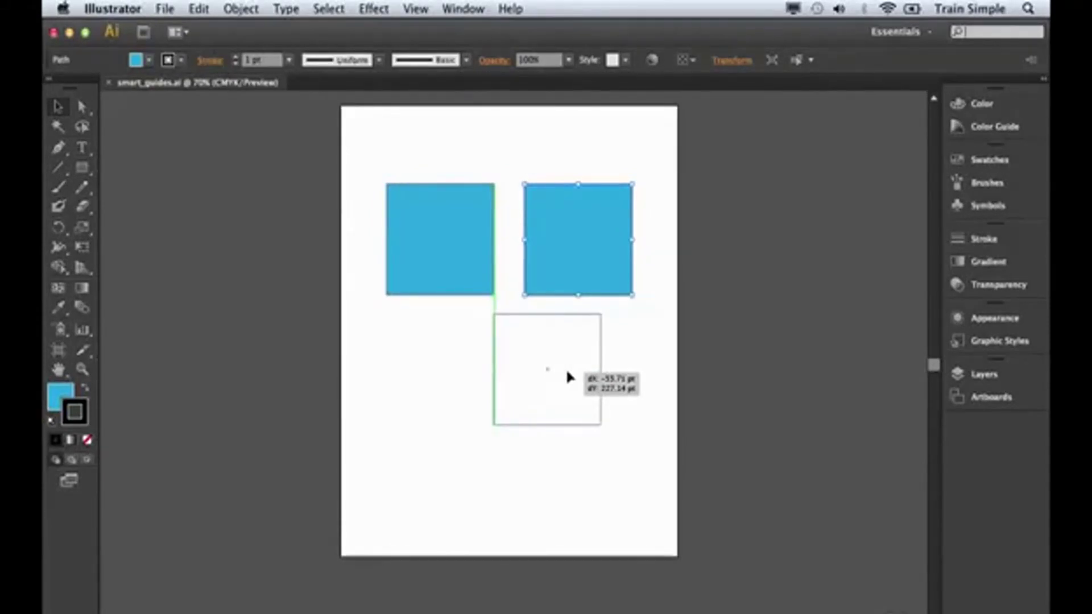
drag(567, 373, 567, 374)
drag(567, 374, 488, 439)
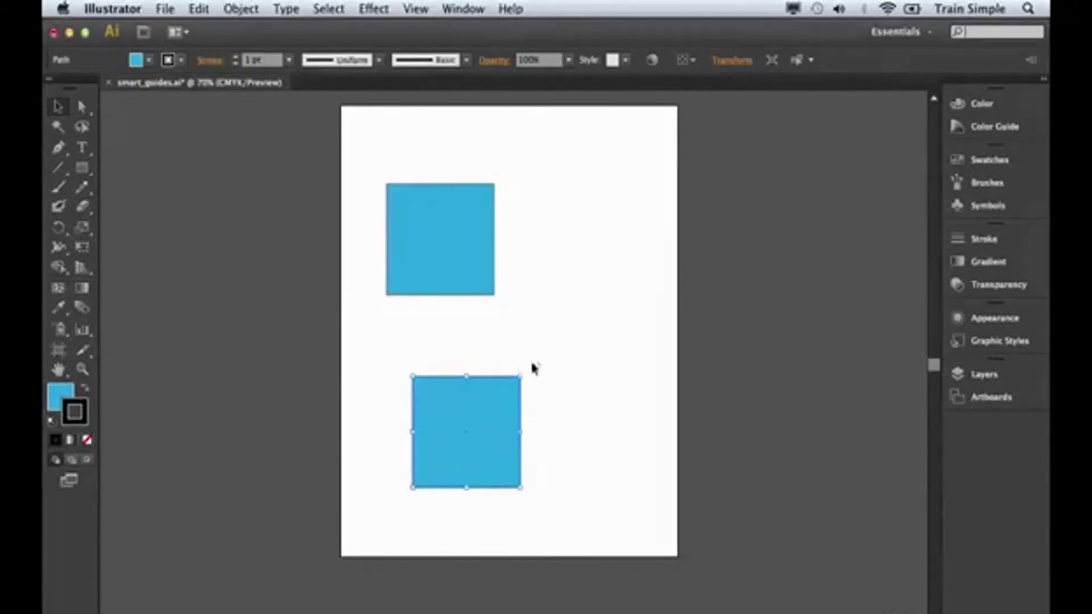
click(562, 356)
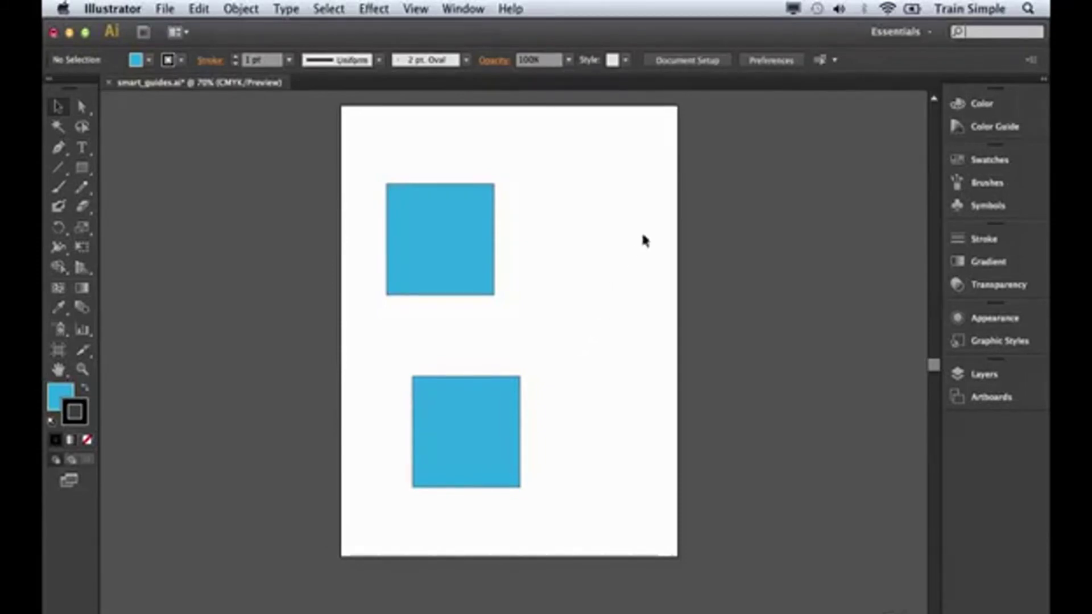
Step: Examine the Smart Guides preferences, trying the Measurement Labels and Transform Tools options, and leave them without saving
click(771, 62)
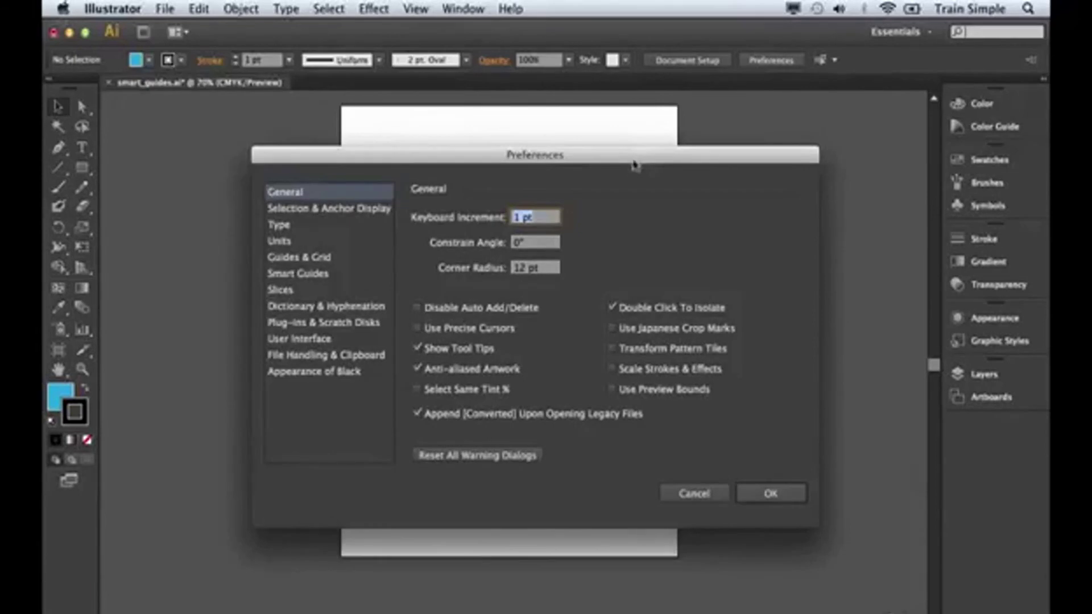
click(330, 278)
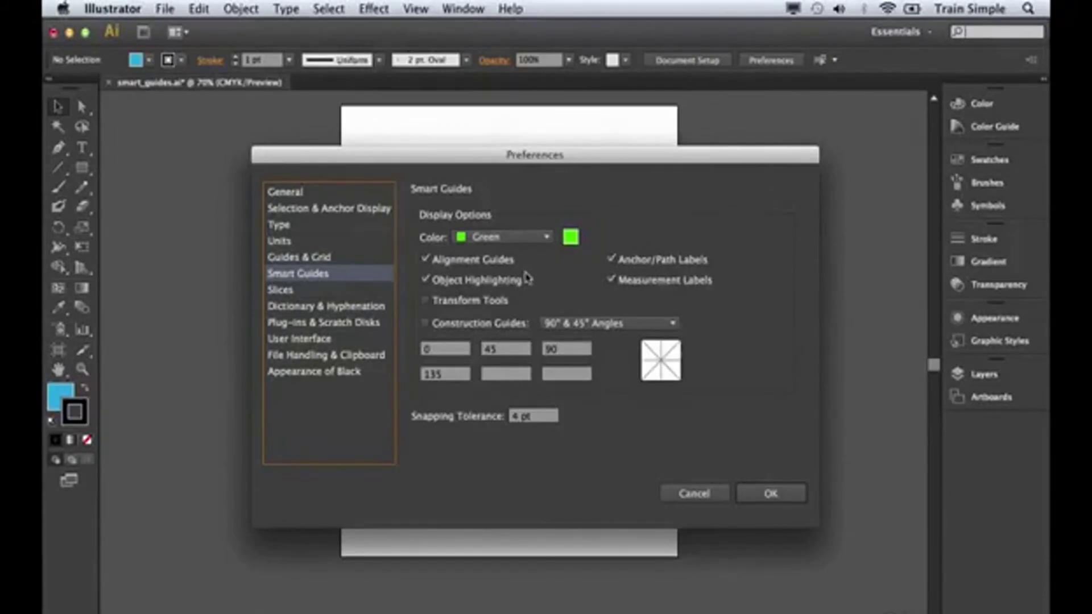
click(612, 280)
click(612, 280)
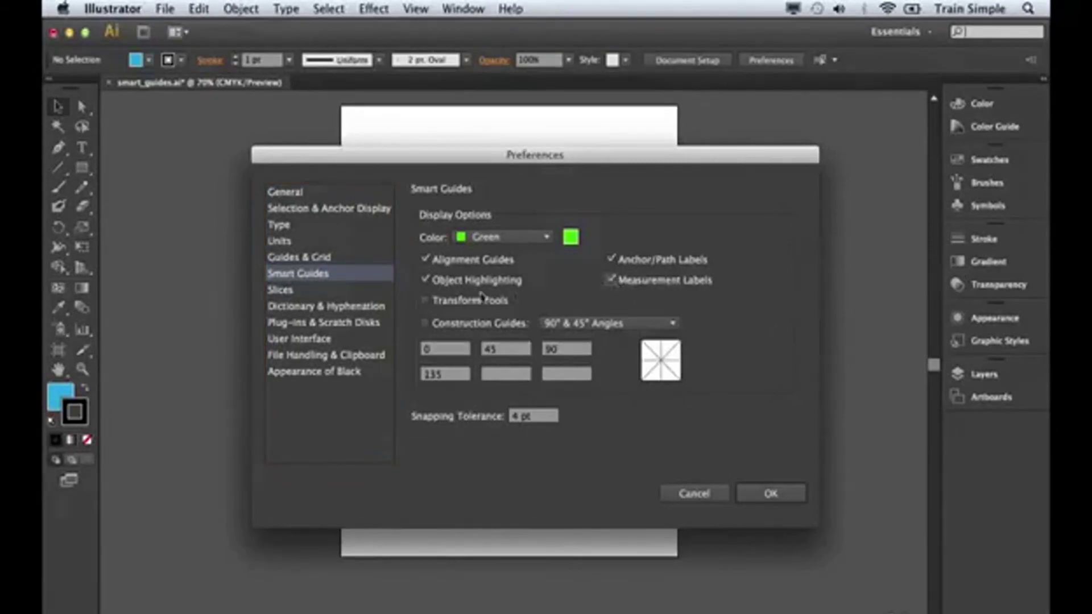
click(425, 301)
click(426, 304)
click(686, 494)
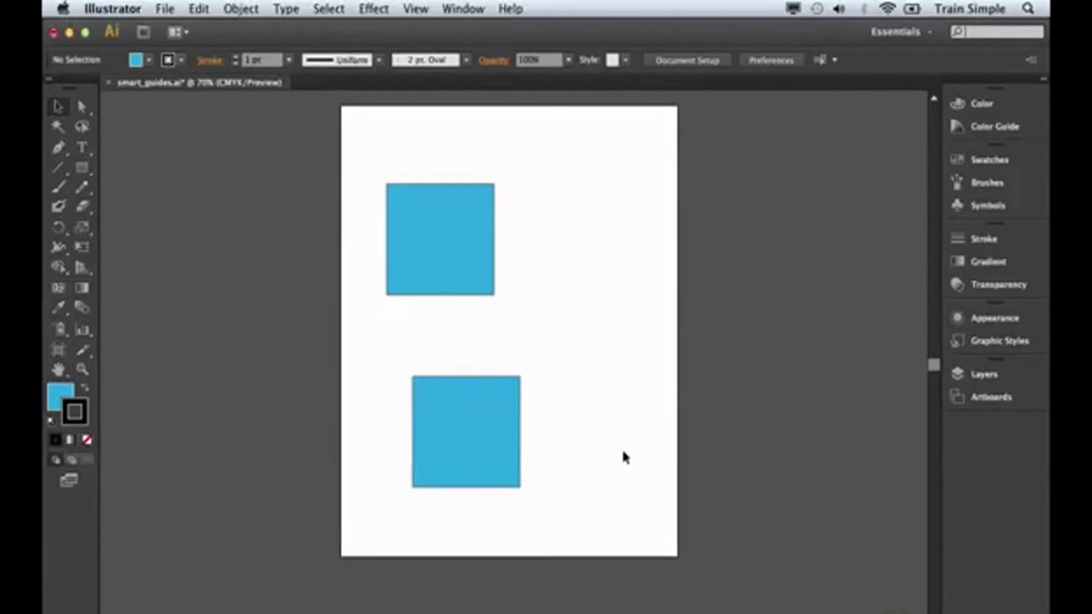
Step: Switch Smart Guides off only while moving the lower blue square back up beside the other square
click(416, 9)
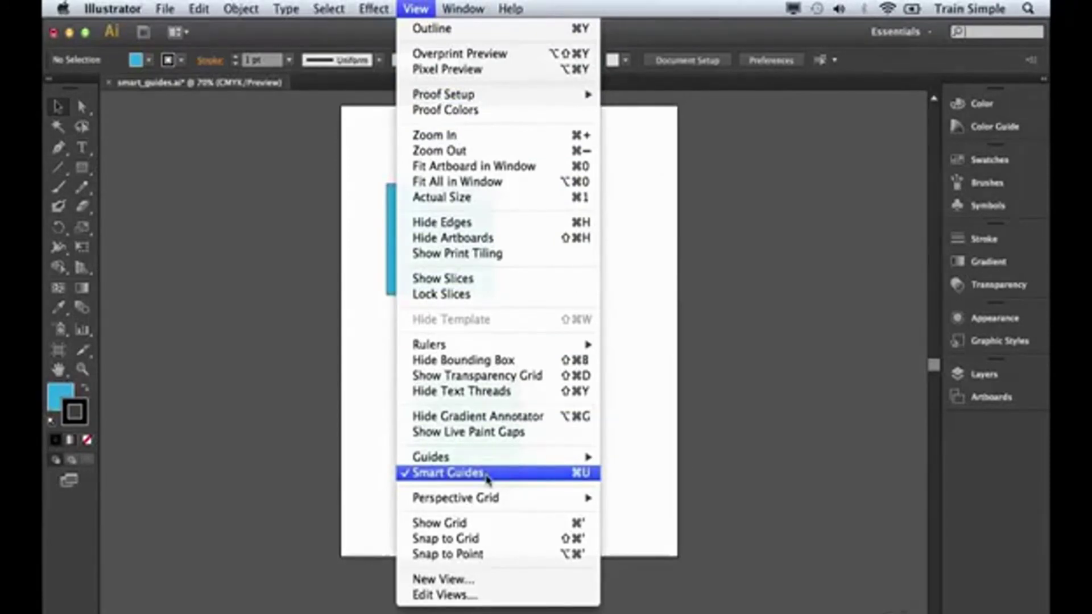
click(487, 476)
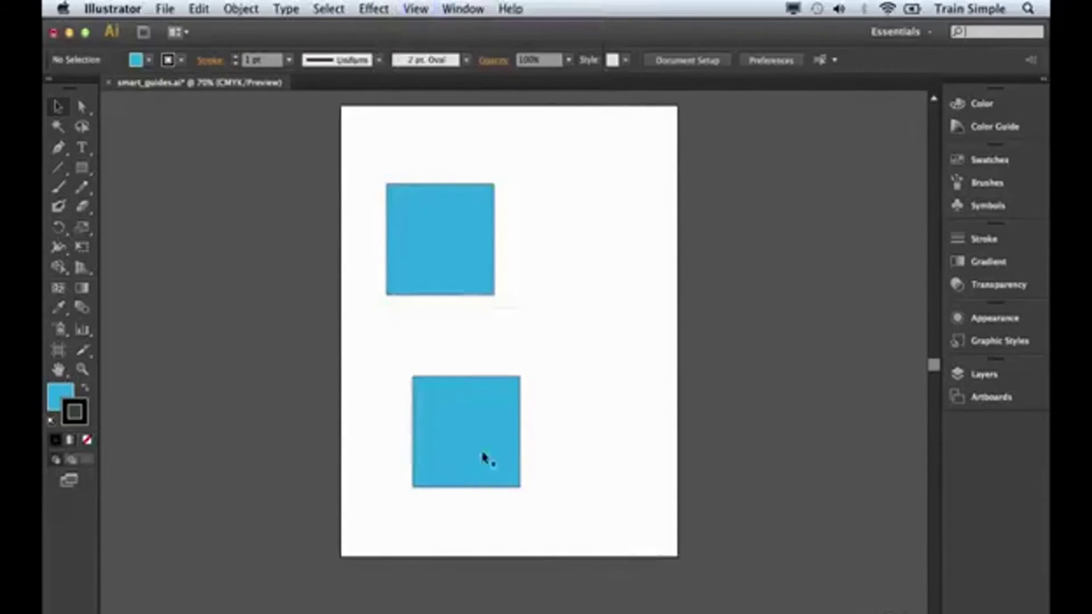
drag(470, 444, 588, 245)
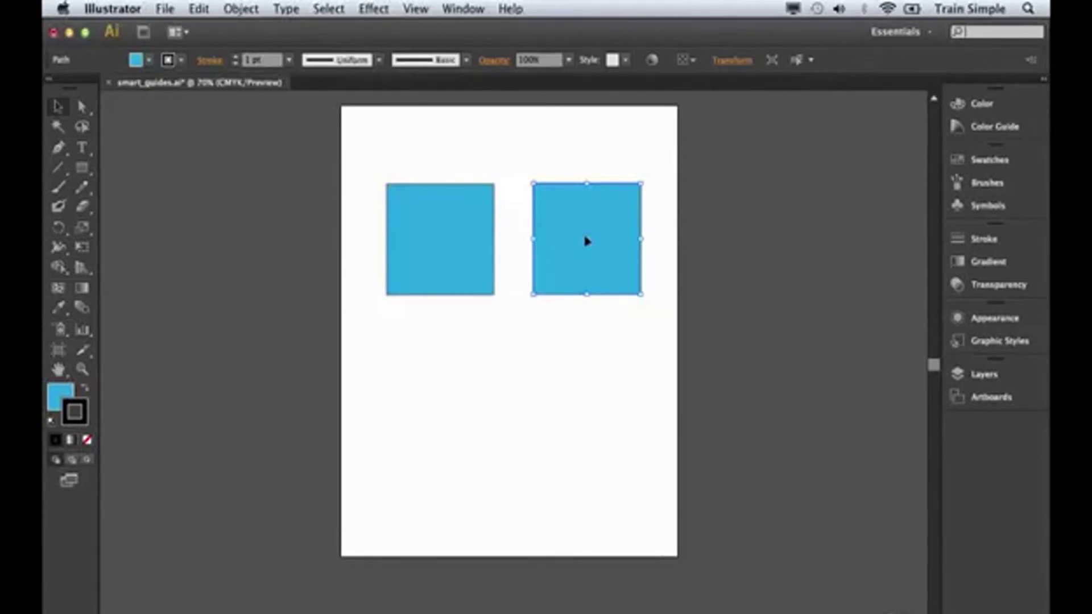
click(414, 9)
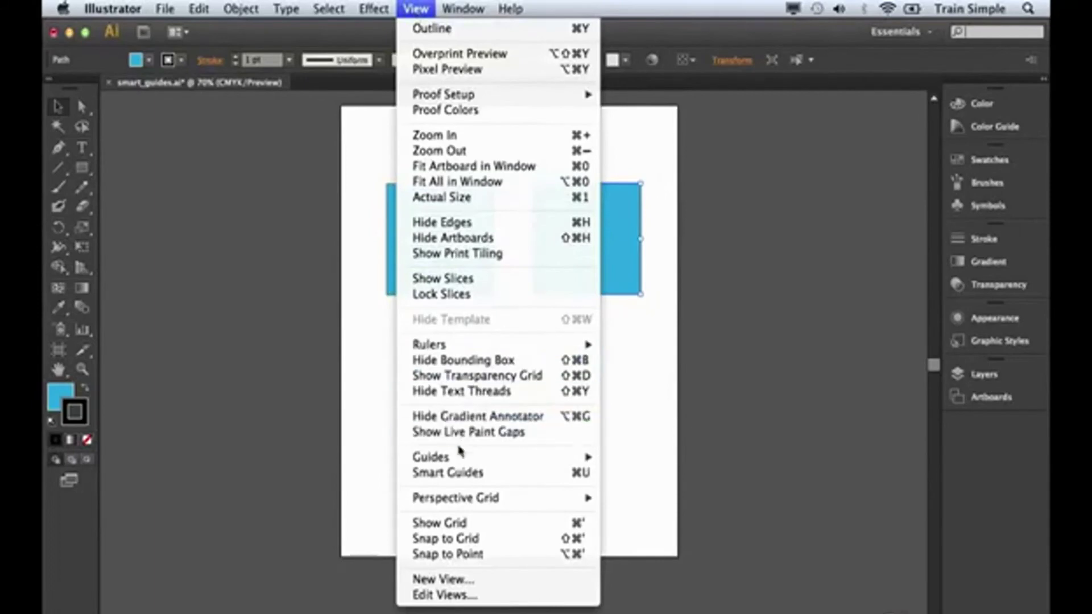
click(465, 473)
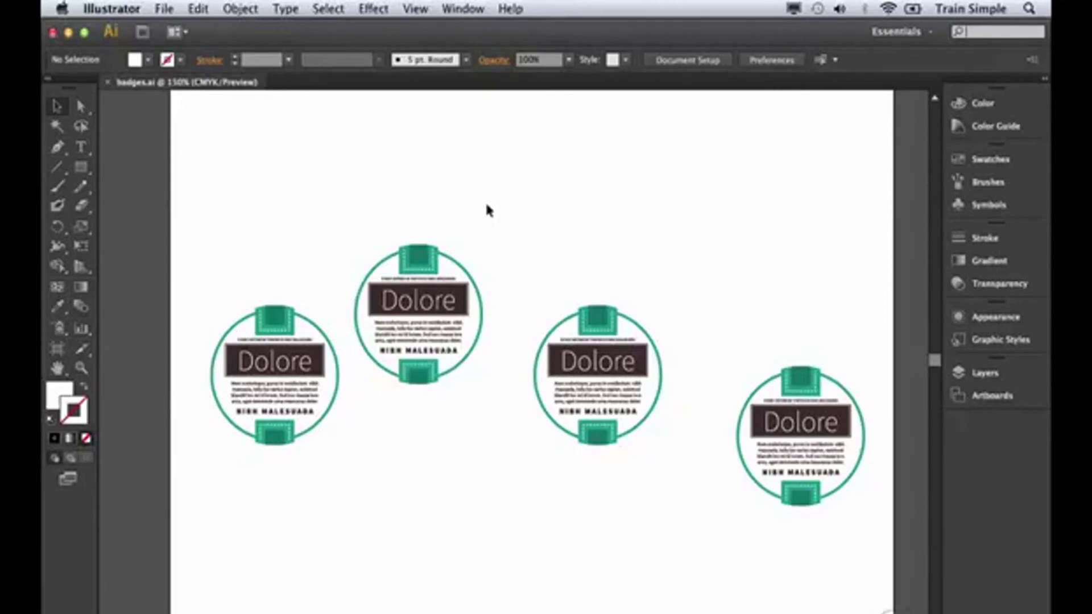
Step: Show the Align panel and move it to the blank area above the badges
click(474, 10)
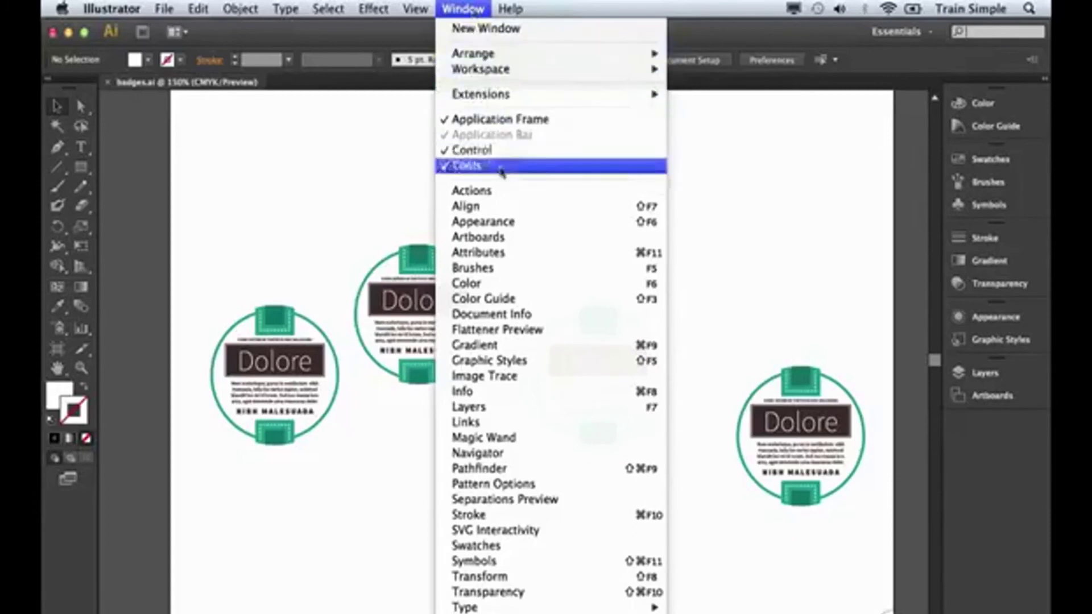
click(503, 208)
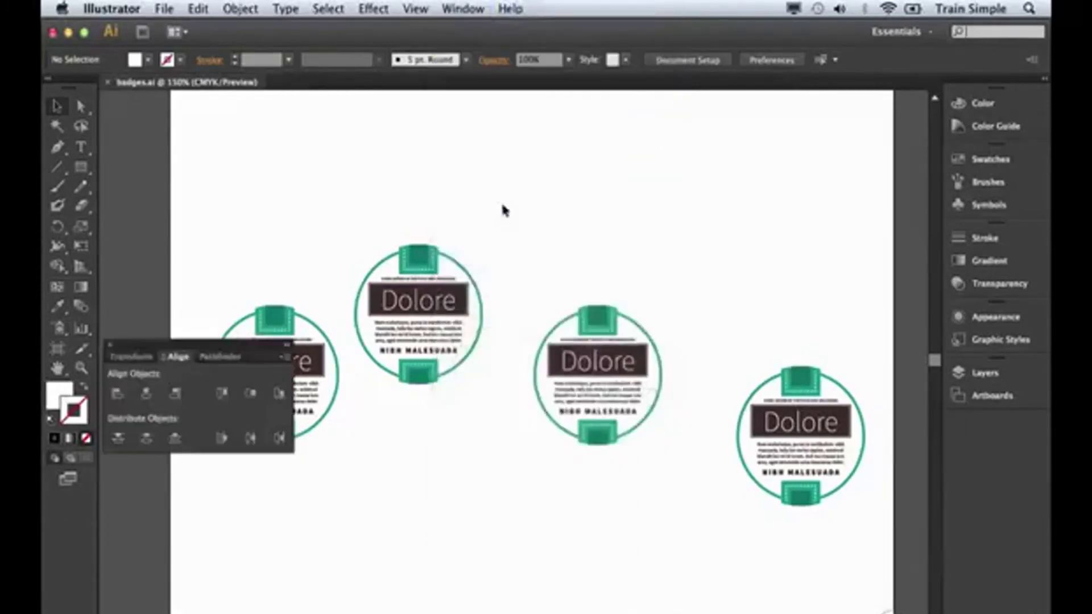
drag(241, 346, 259, 136)
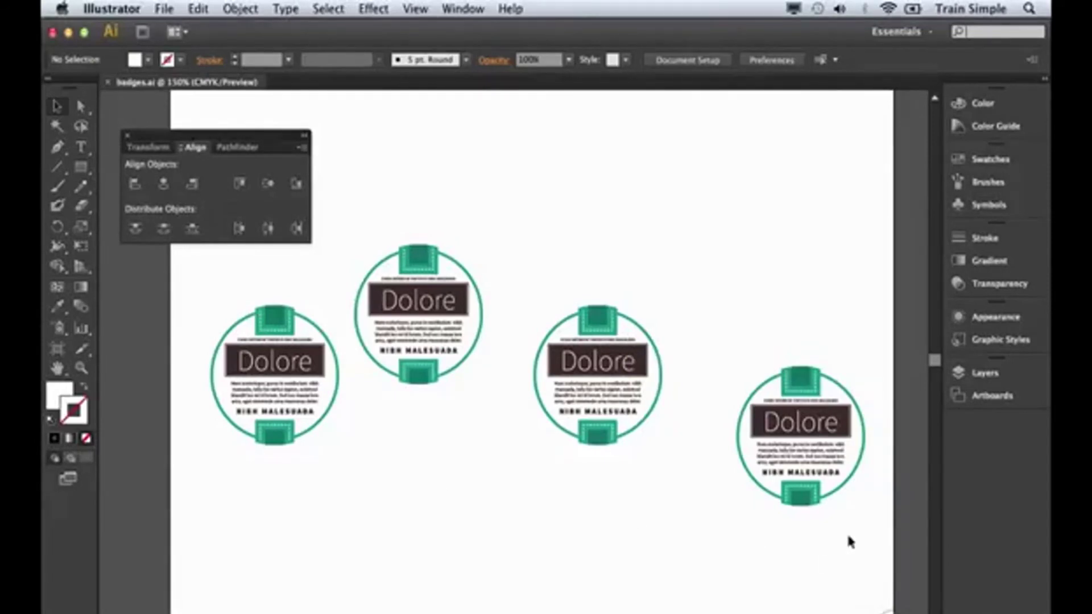
Step: Align all four badges by their vertical centers and deselect them
drag(847, 531, 174, 310)
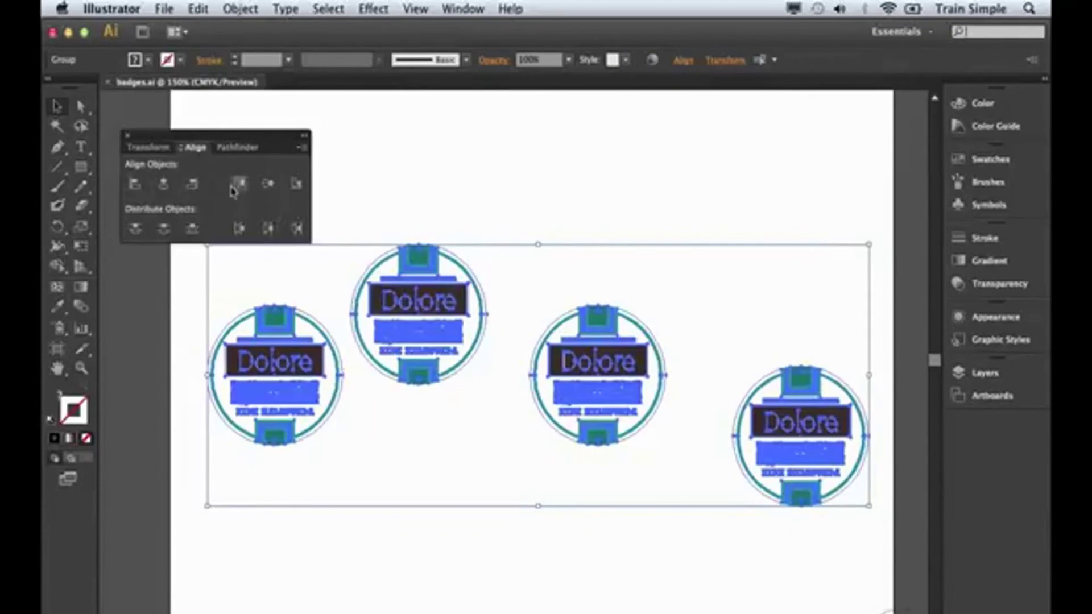
click(270, 195)
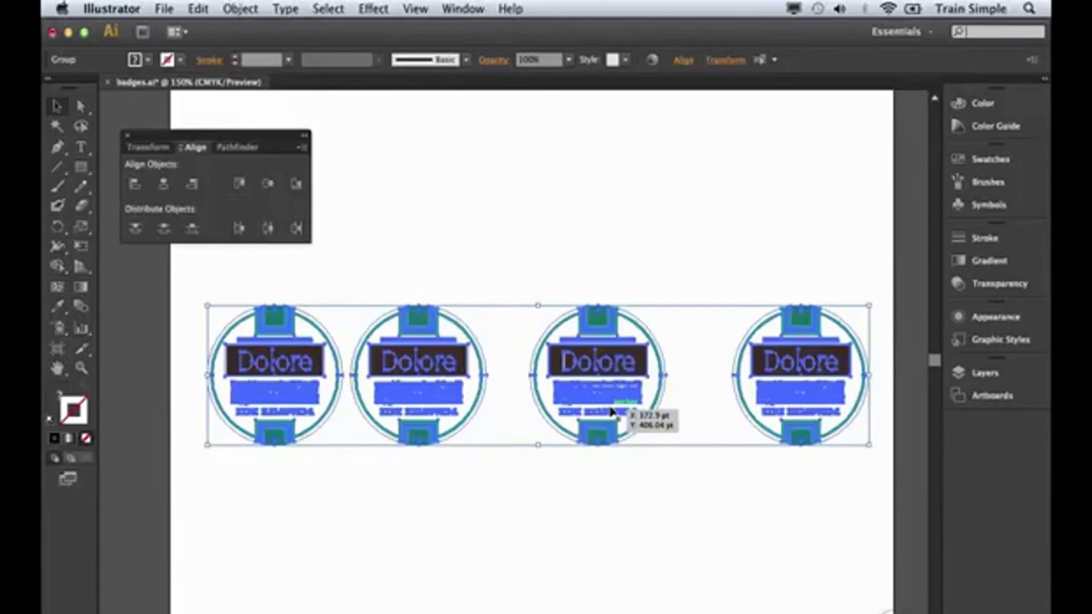
click(413, 475)
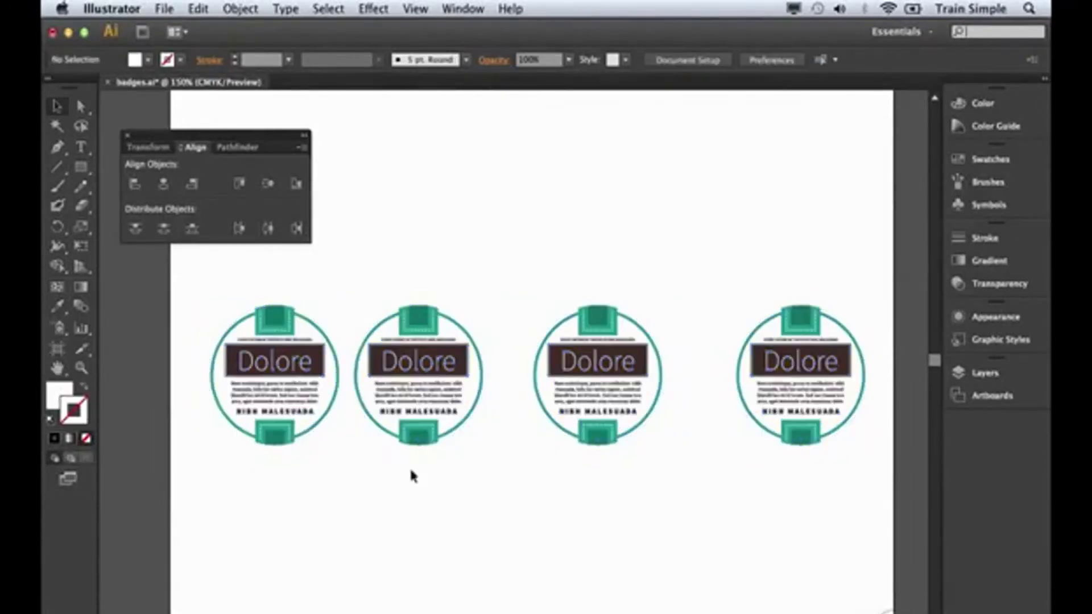
Step: Move the leftmost badge slightly farther left and distribute all four badges evenly by their horizontal centers
click(258, 394)
drag(258, 394, 233, 394)
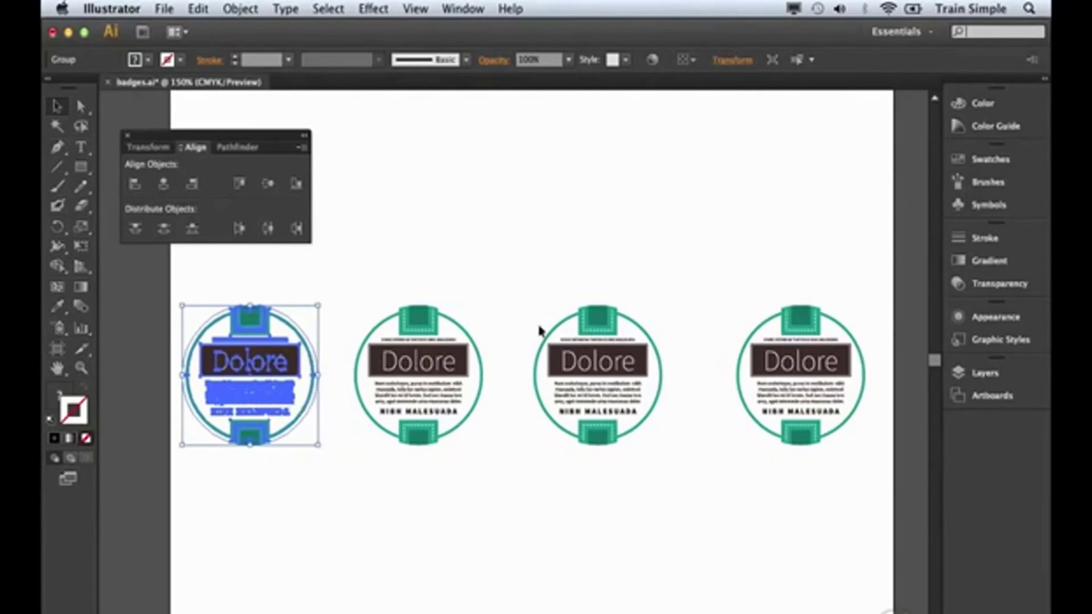
drag(850, 508, 219, 323)
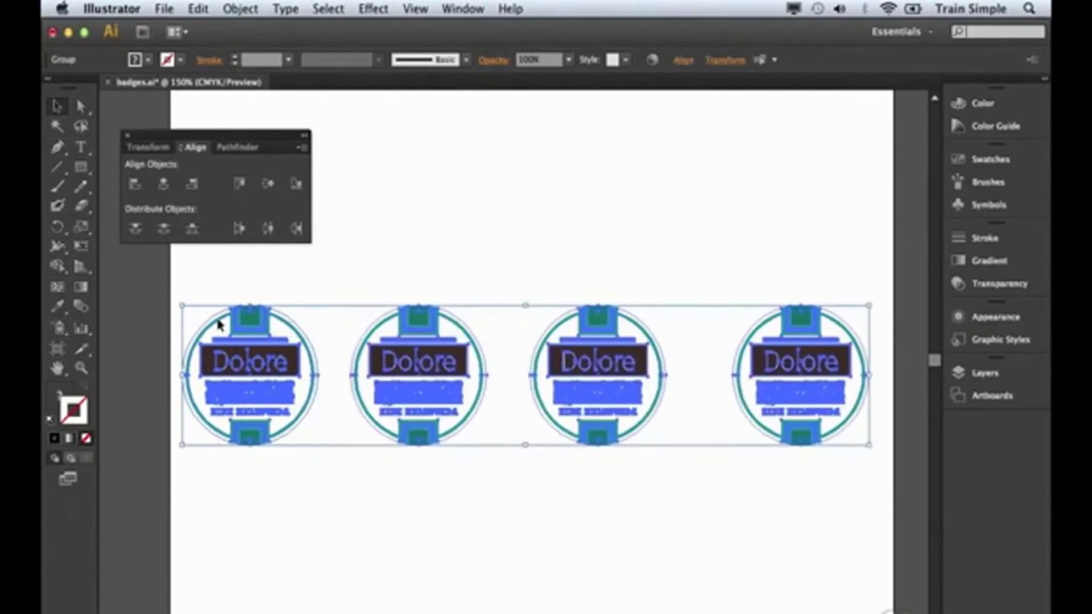
click(268, 228)
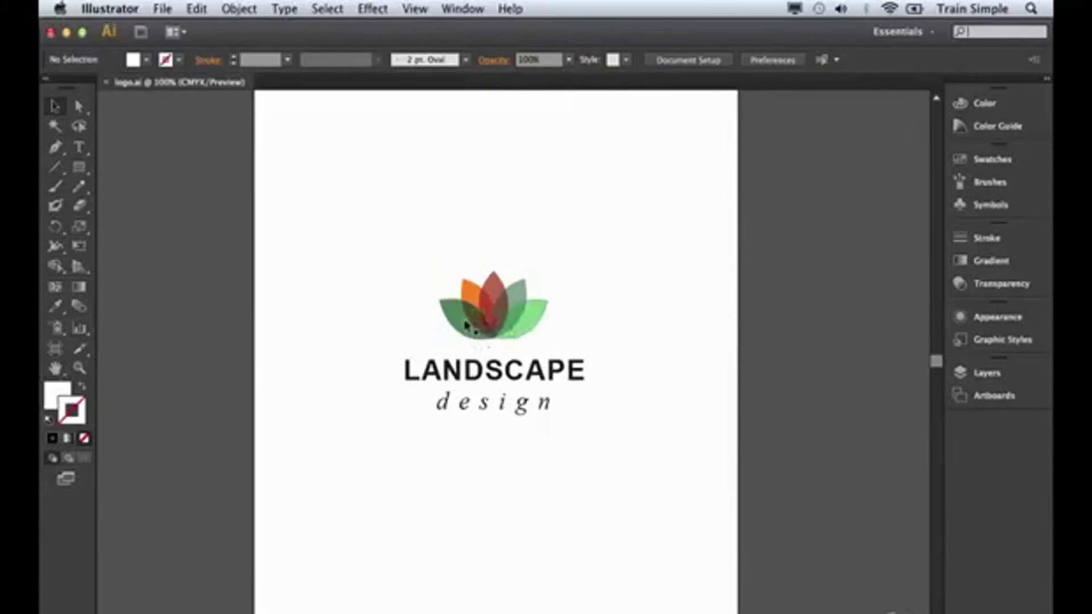
Step: Isolate the logo's lotus group, select its leftmost dark green petal, and switch to the Direct Selection tool
click(465, 325)
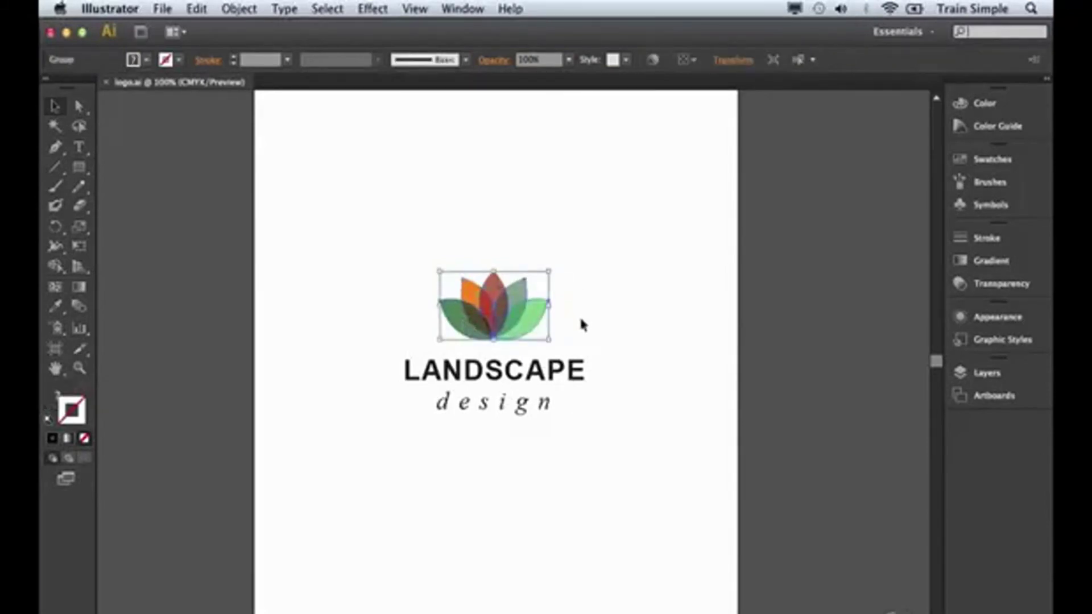
double_click(477, 321)
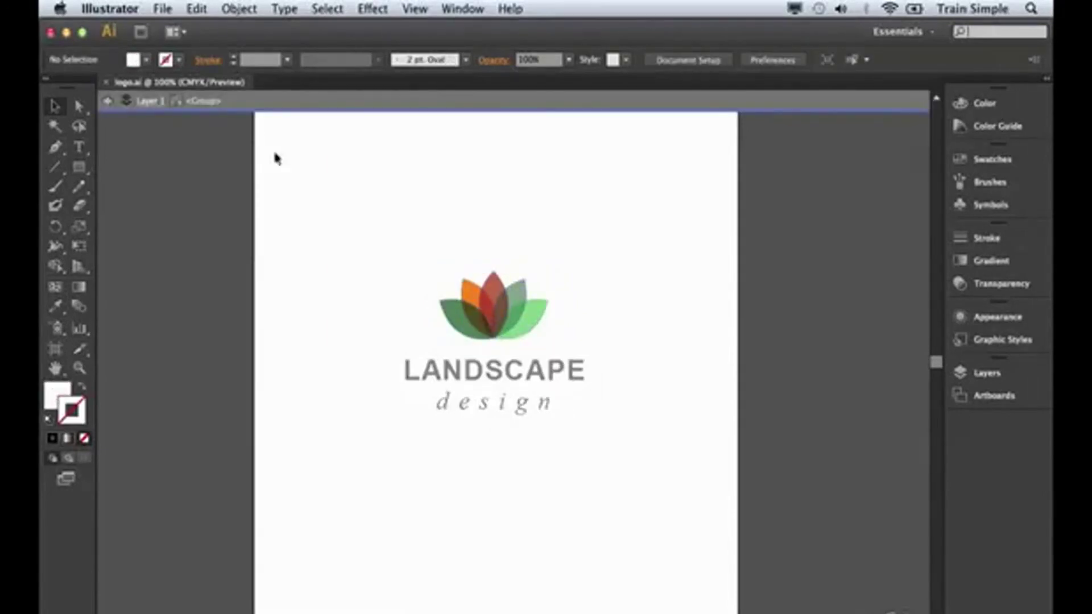
click(459, 322)
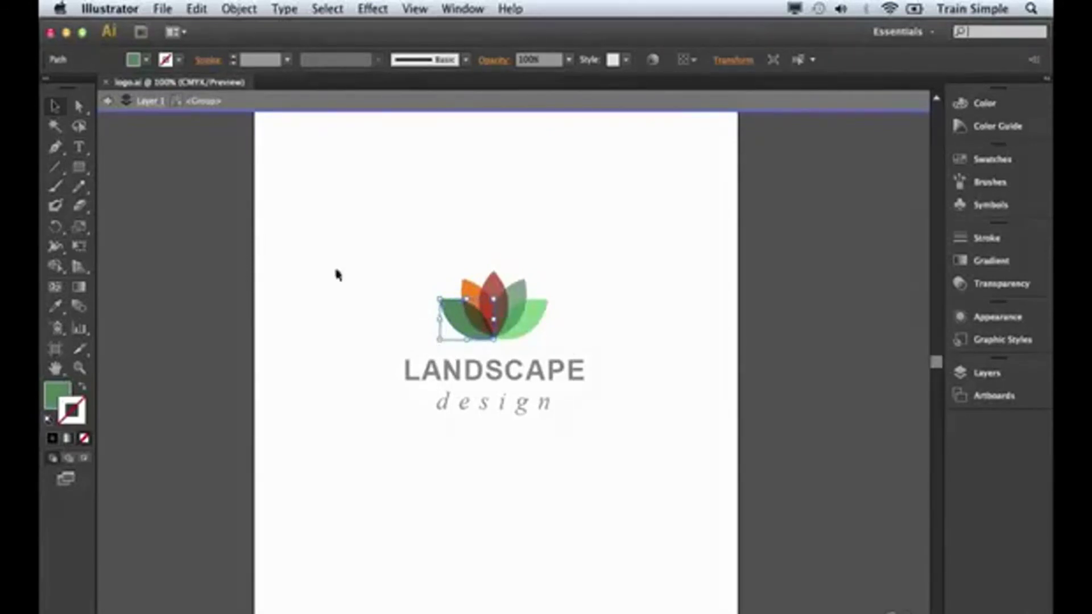
click(79, 107)
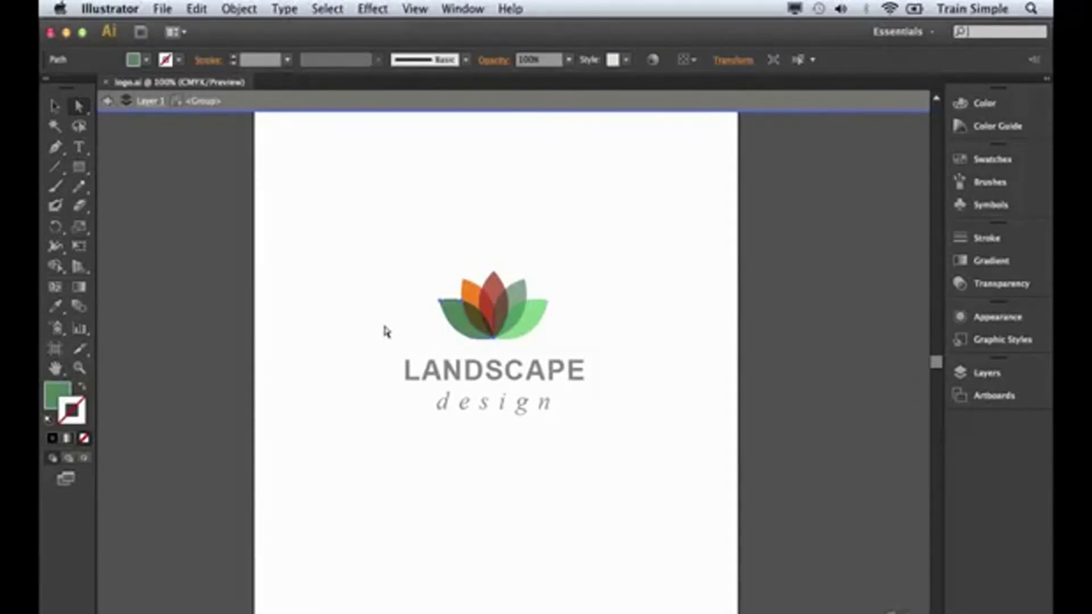
Step: Hide the selection edges and fill the logo's leftmost petal with a bright green swatch
click(417, 8)
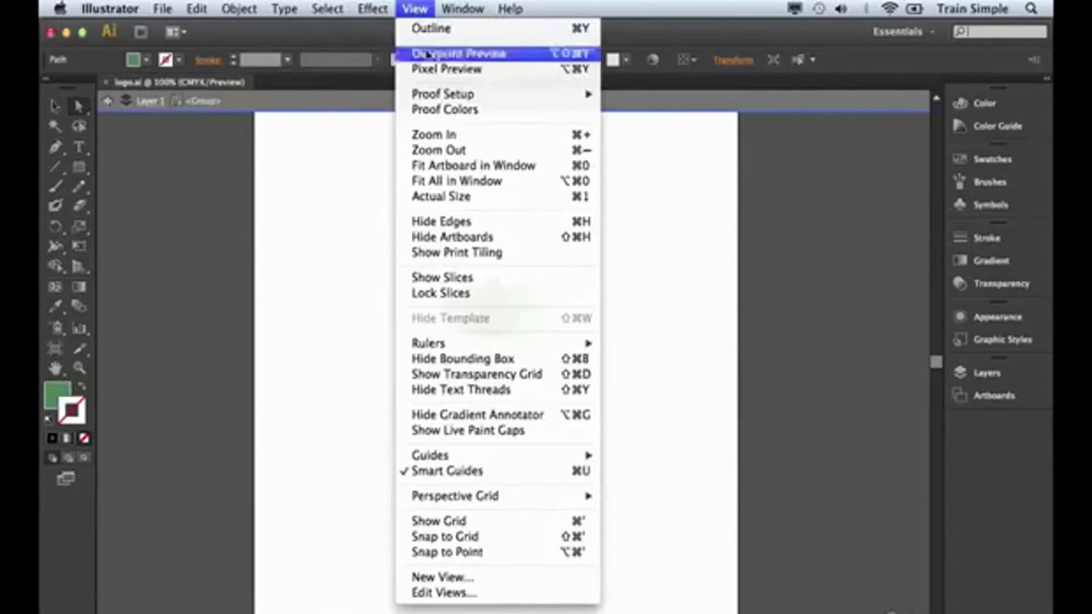
click(476, 223)
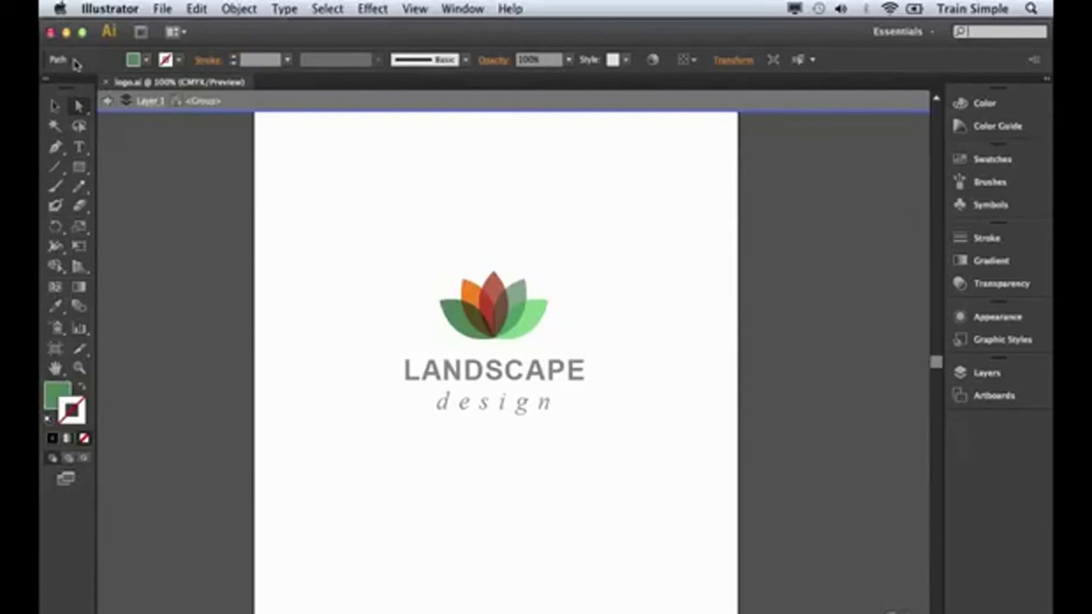
click(146, 60)
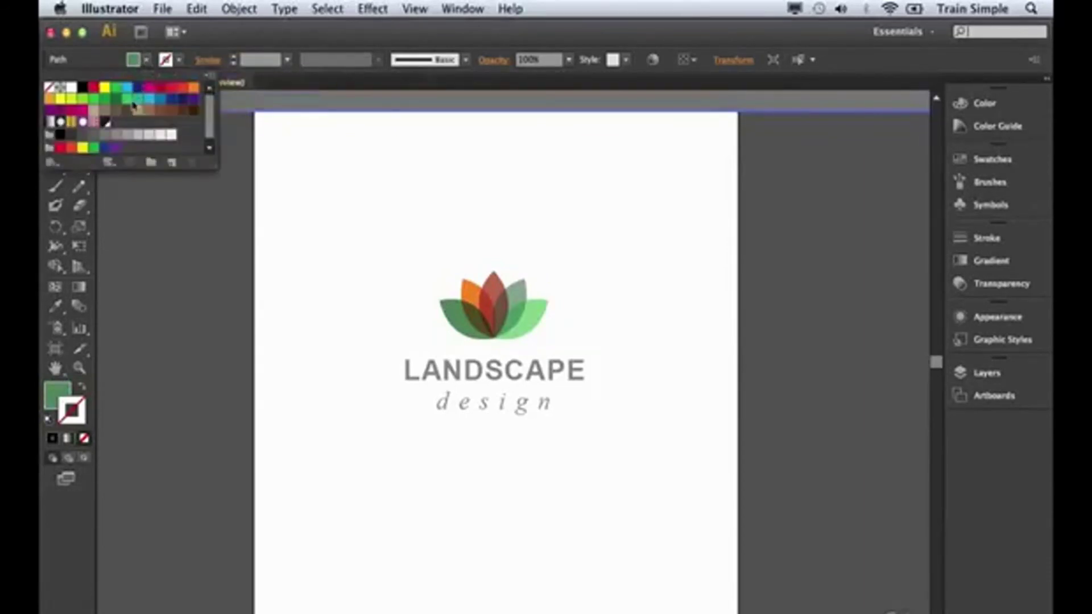
click(82, 103)
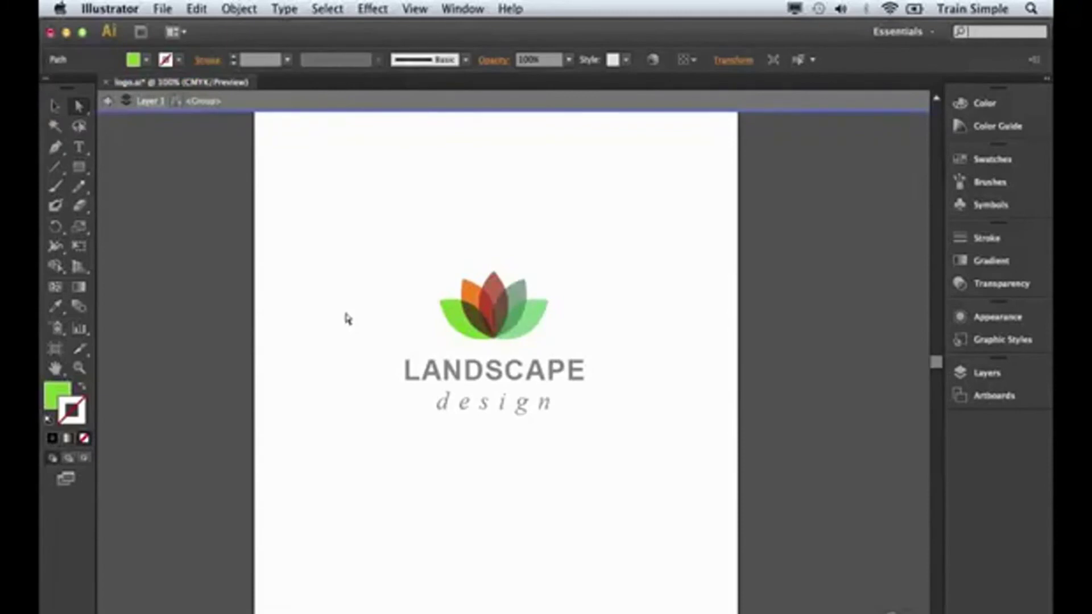
Step: Select the logo's rightmost light green petal and fill it with a dark gray swatch
click(529, 328)
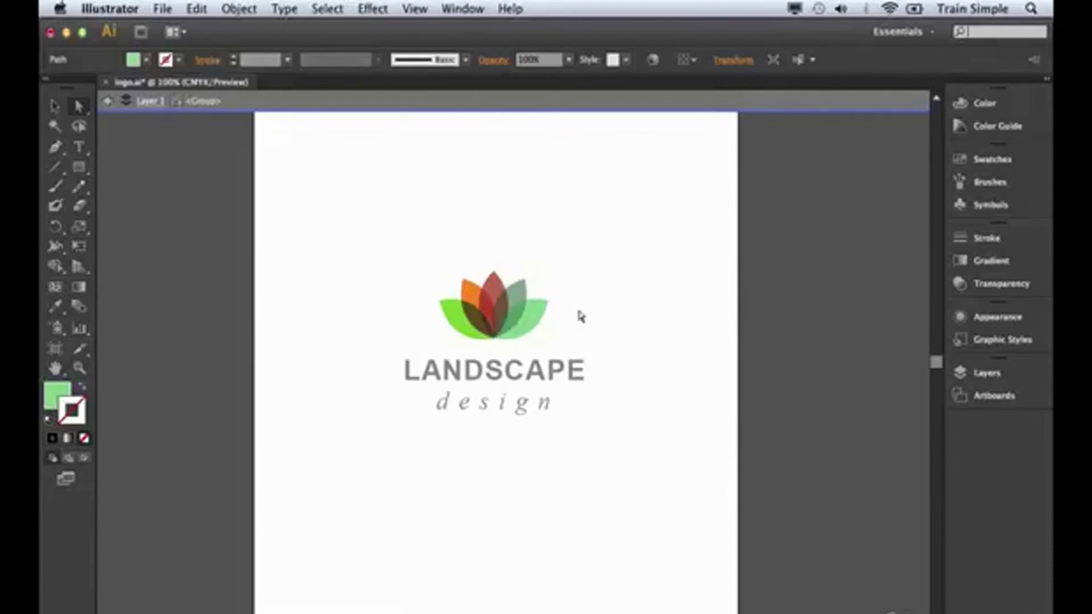
click(146, 60)
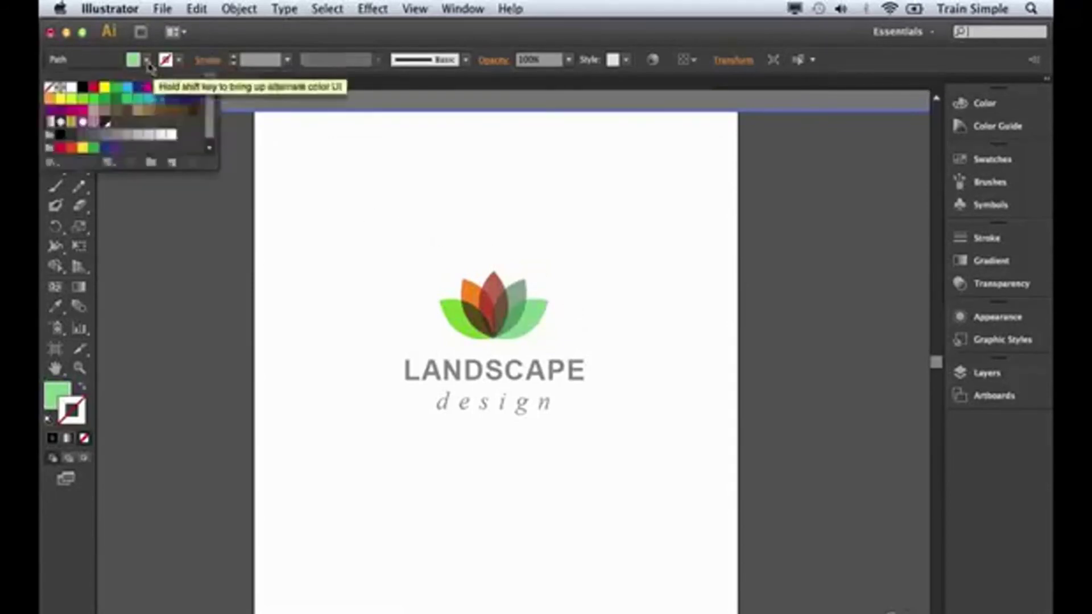
click(95, 136)
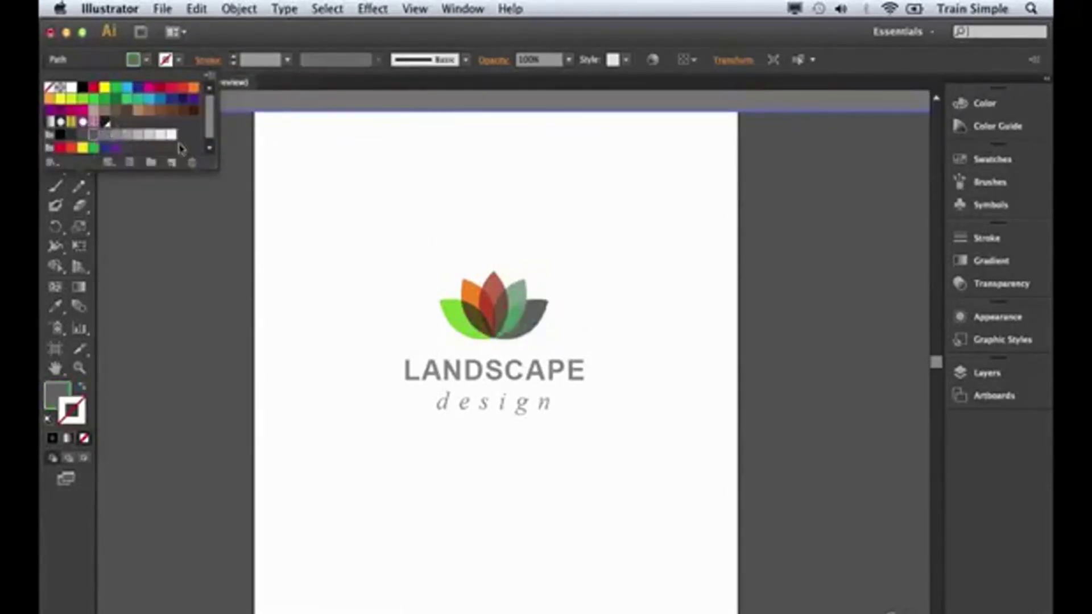
click(349, 220)
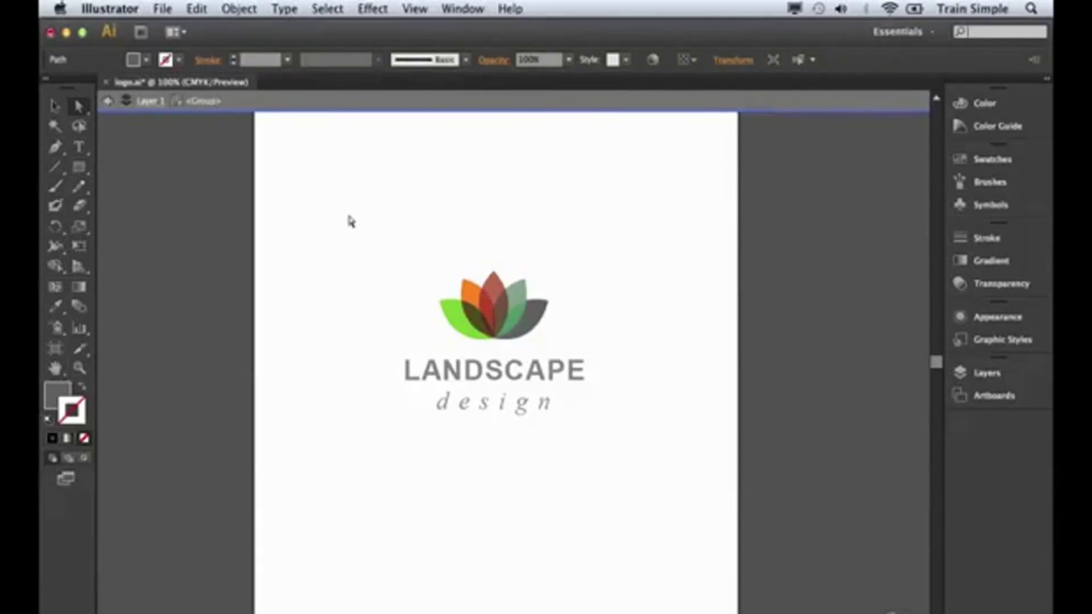
Step: Select the grayish-green petal, show the selection edges again, and select the center petals to check them before deselecting
click(416, 9)
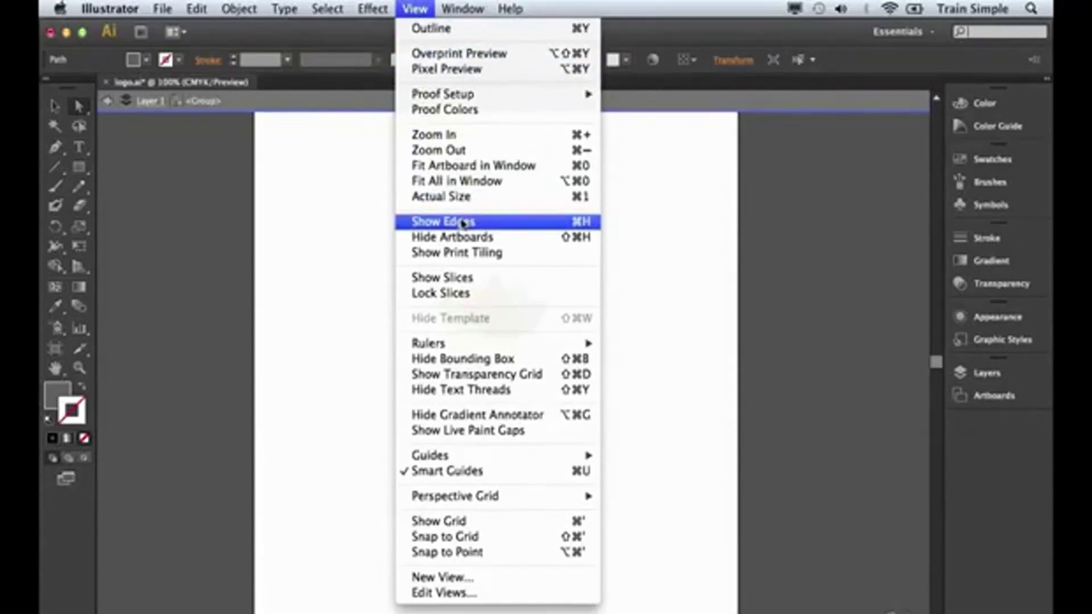
click(336, 244)
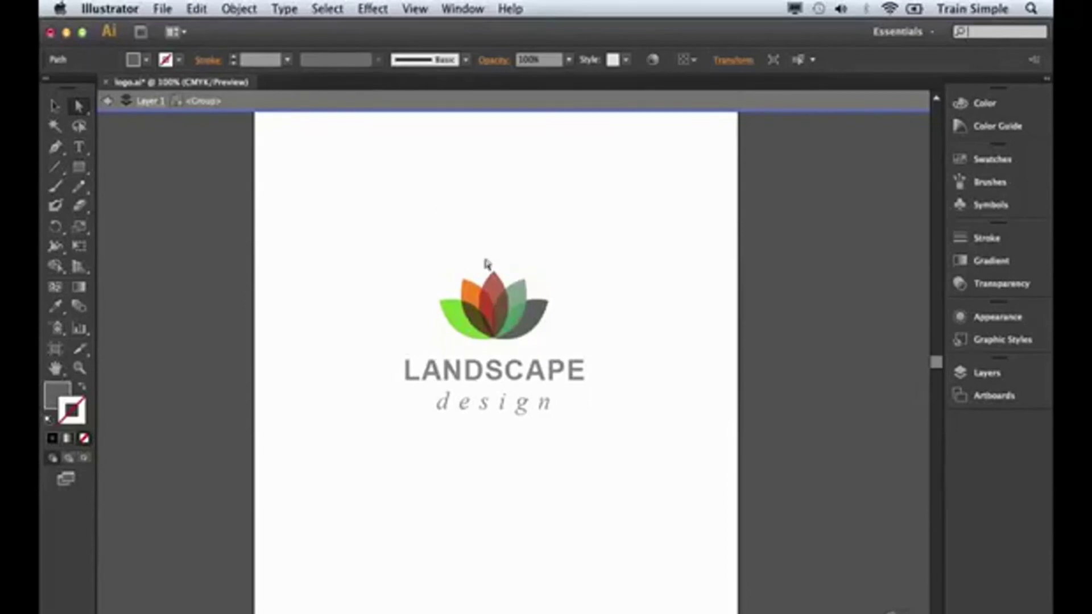
click(514, 291)
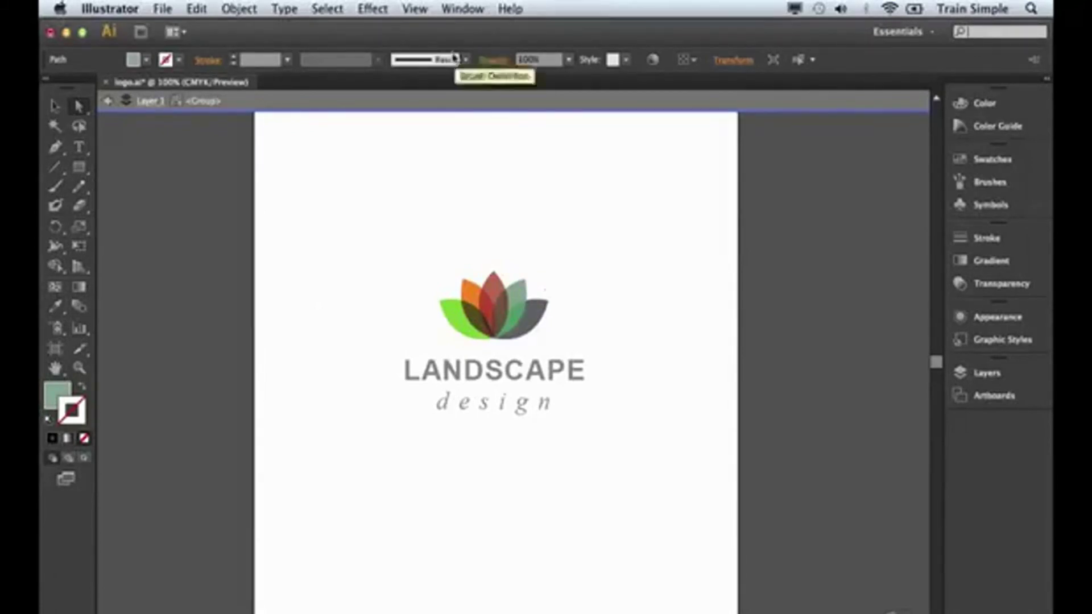
click(421, 10)
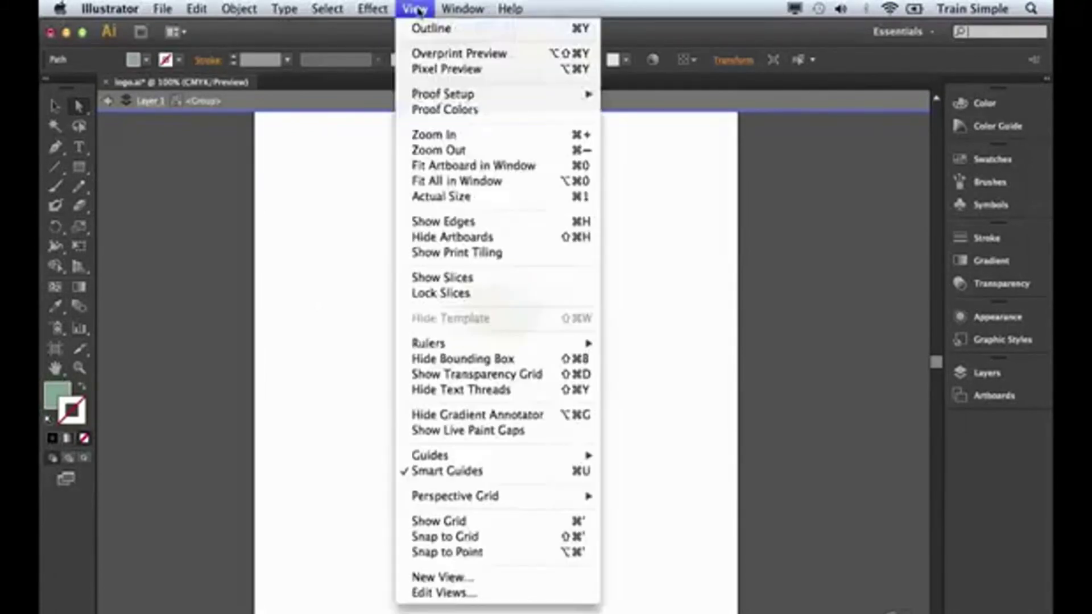
click(462, 222)
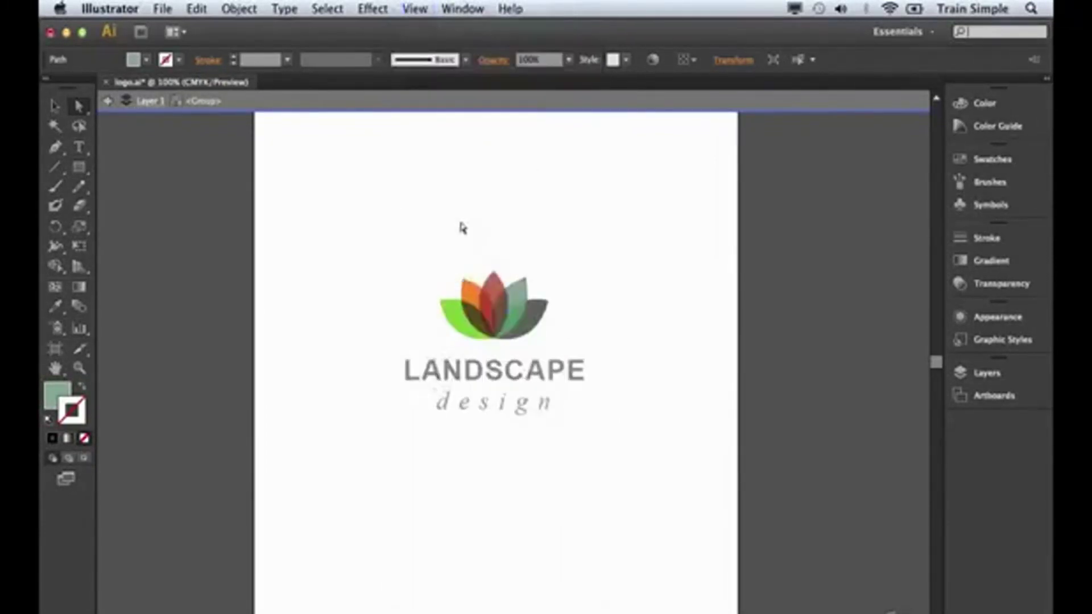
click(502, 300)
click(493, 293)
click(371, 294)
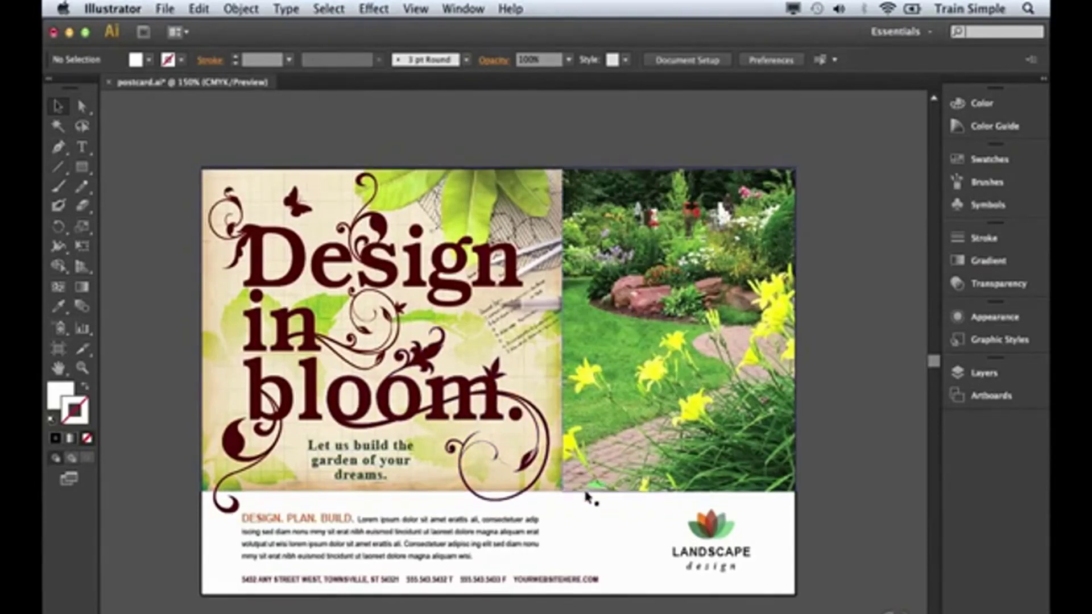
Step: Isolate the logo group on the postcard and leave isolation mode again
double_click(711, 537)
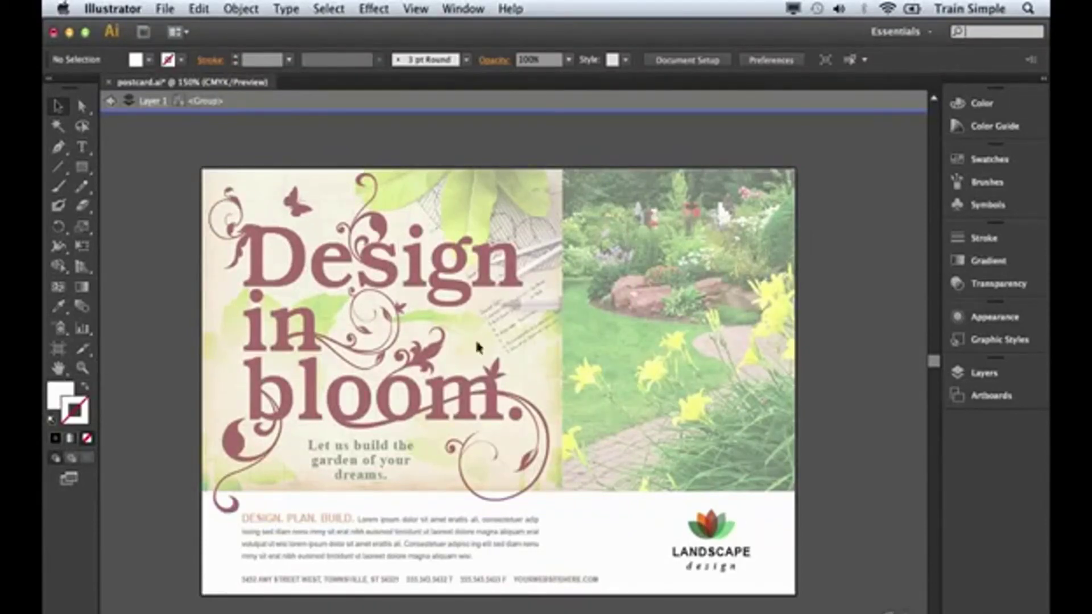
click(110, 102)
click(110, 104)
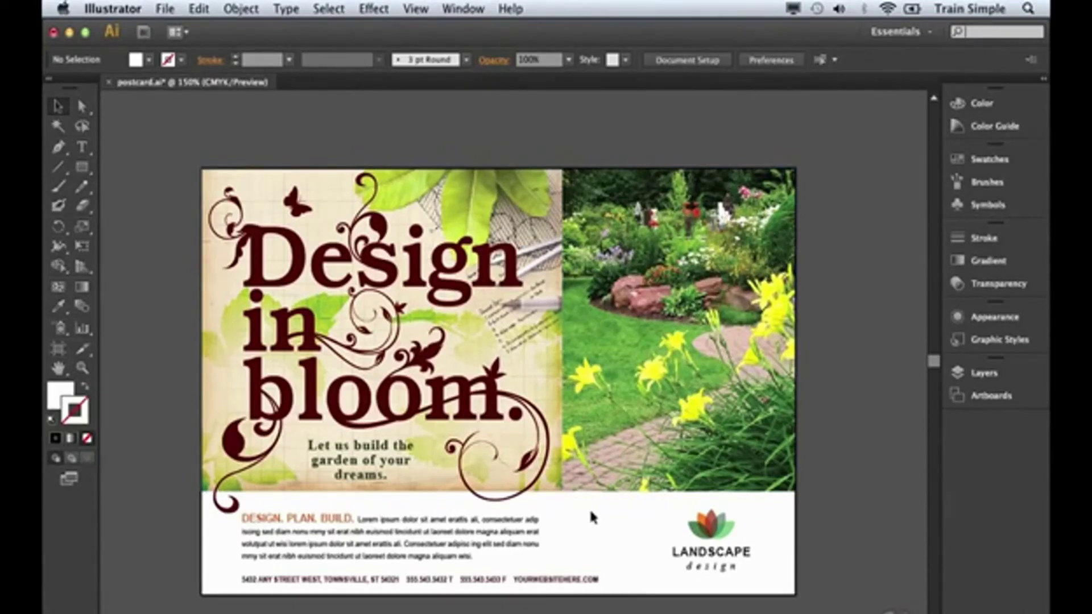
Step: Switch the postcard between Outline and Preview display twice, ending in Preview
click(415, 7)
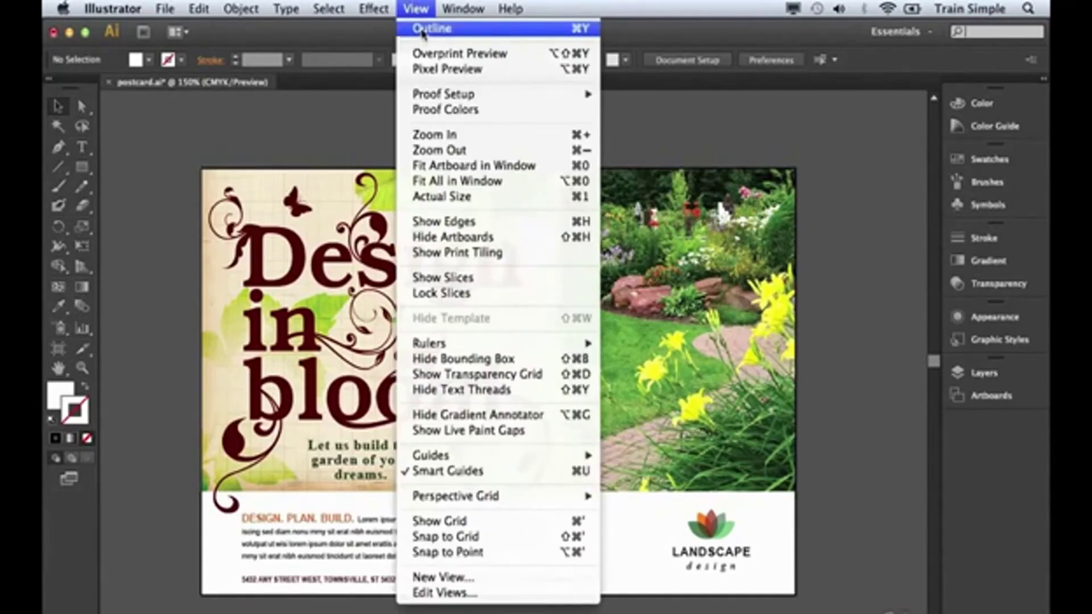
click(423, 29)
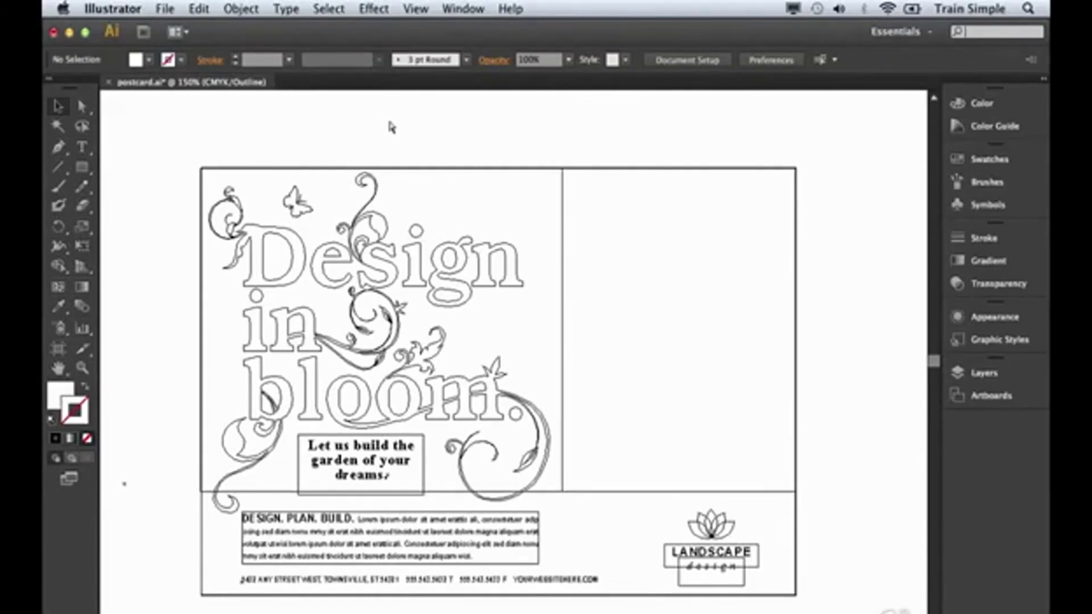
key(super+y)
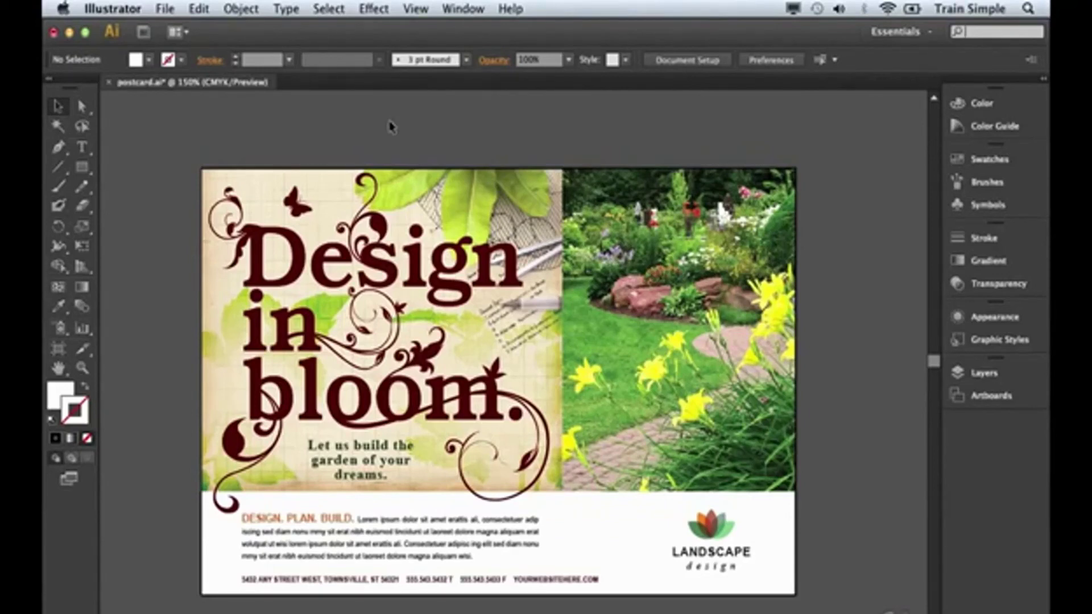
key(ctrl+y)
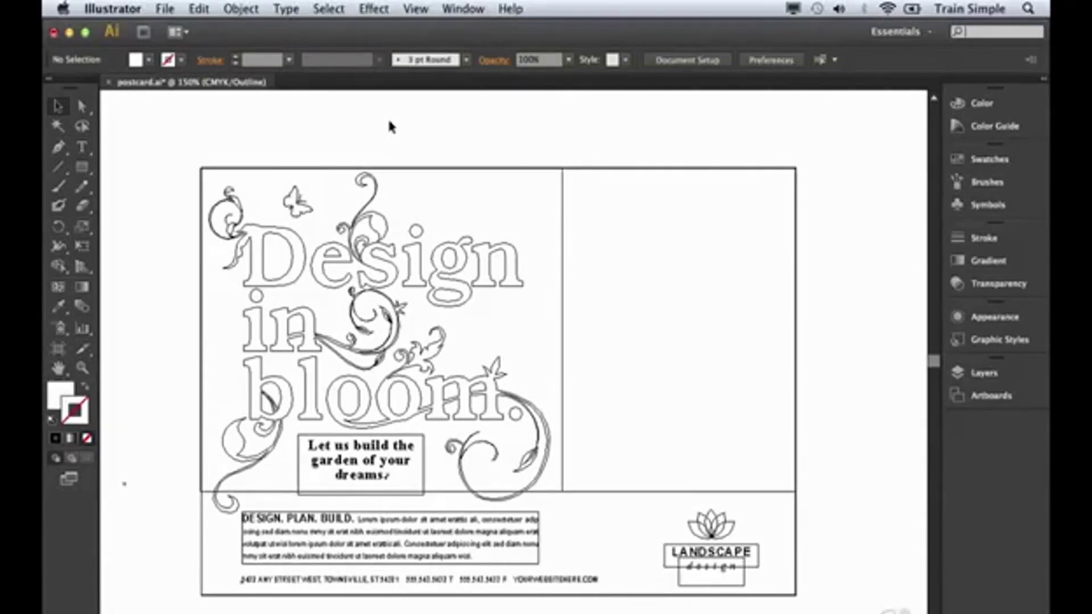
key(super+y)
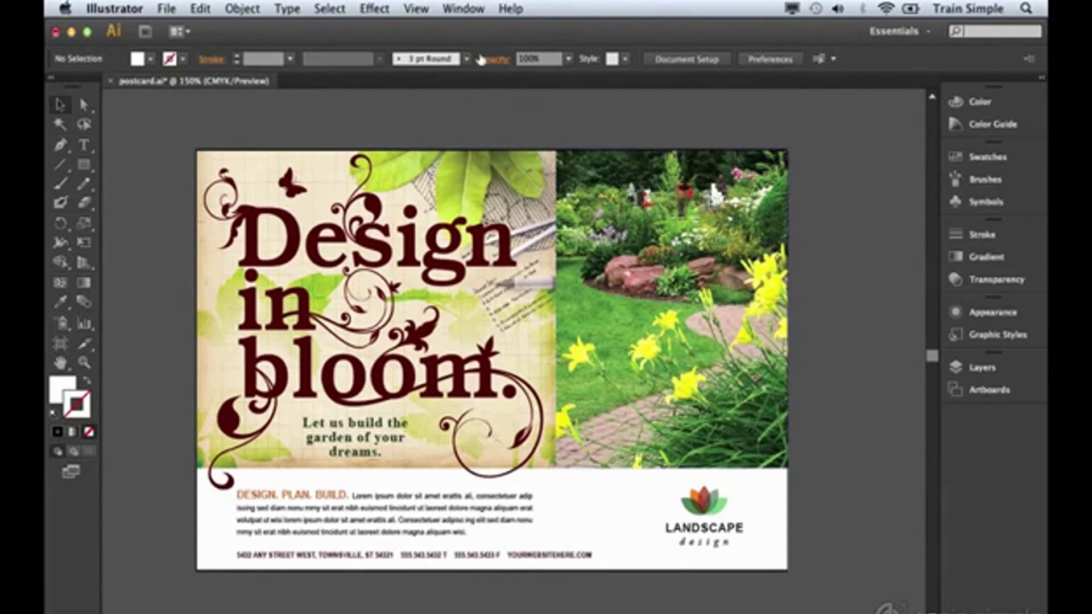
Step: Zoom out of the postcard one level and fit the artboard in the window
click(424, 9)
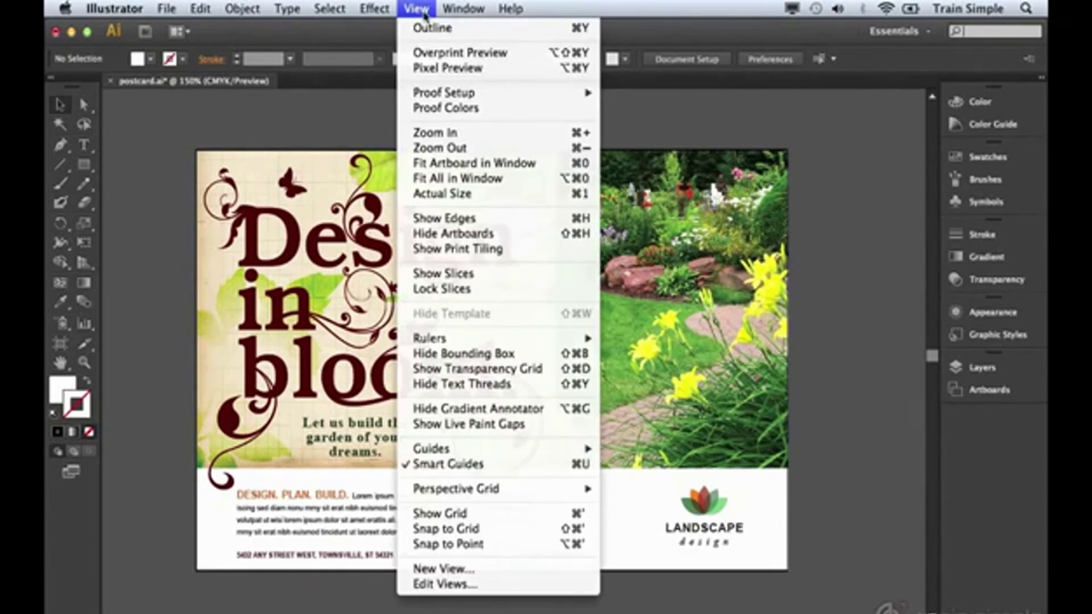
click(450, 148)
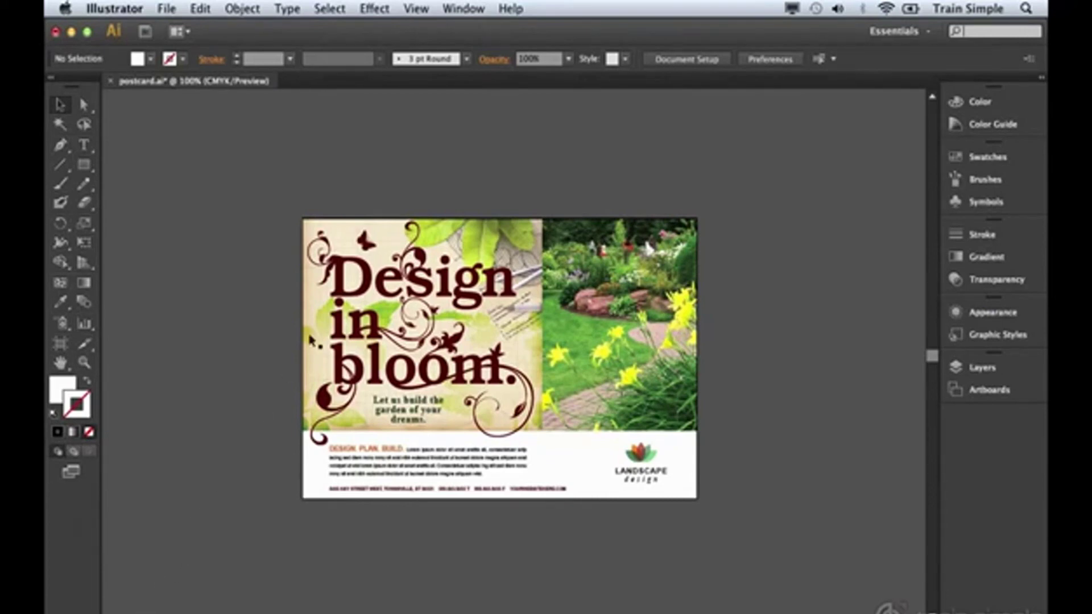
click(426, 7)
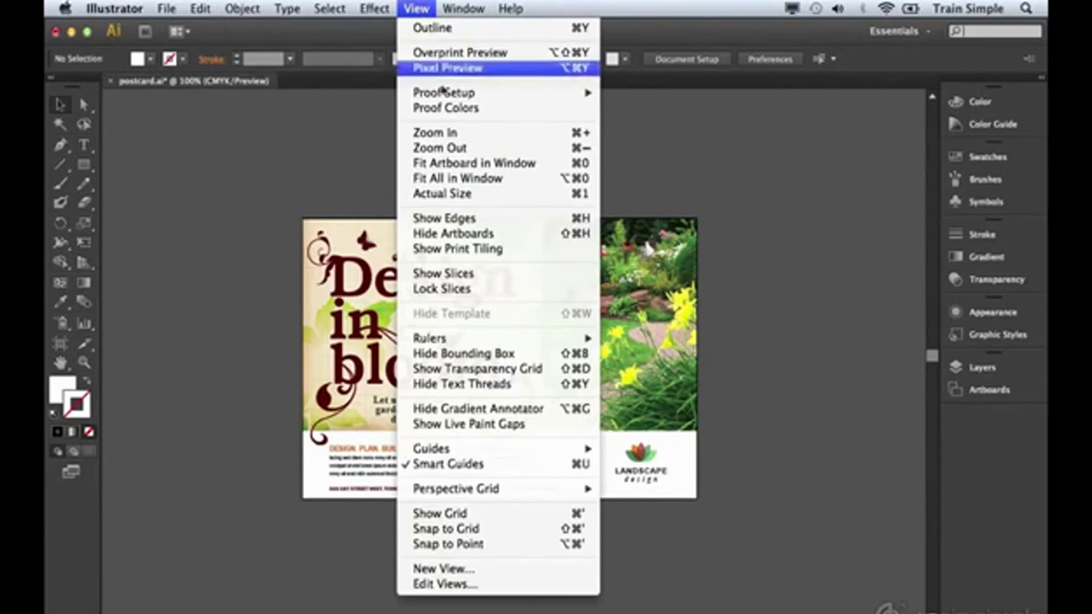
click(451, 165)
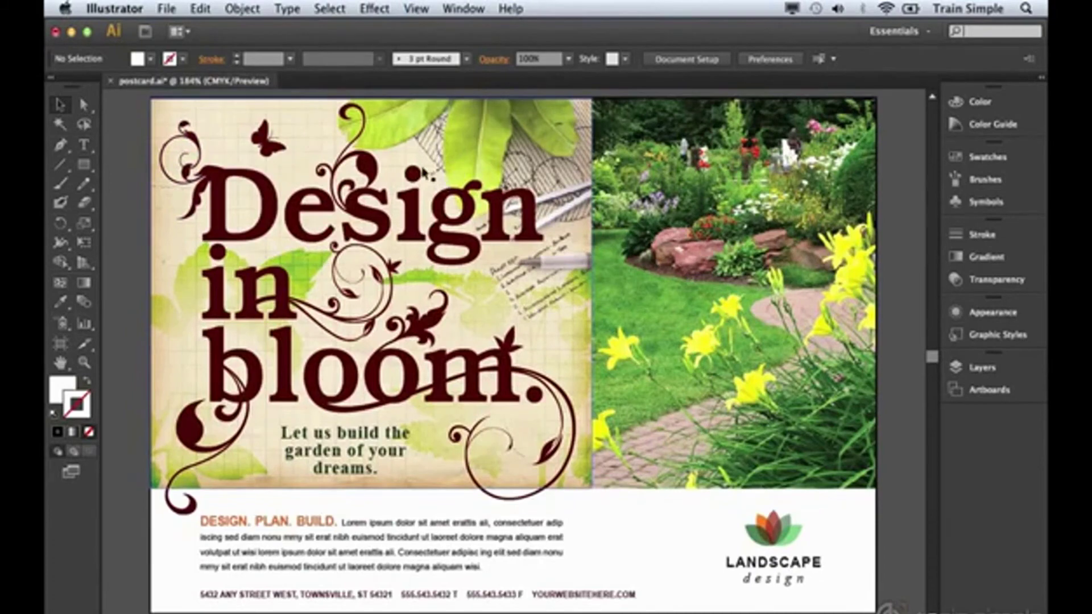
Step: Fit all artboards in the window and return the postcard to actual size
click(405, 10)
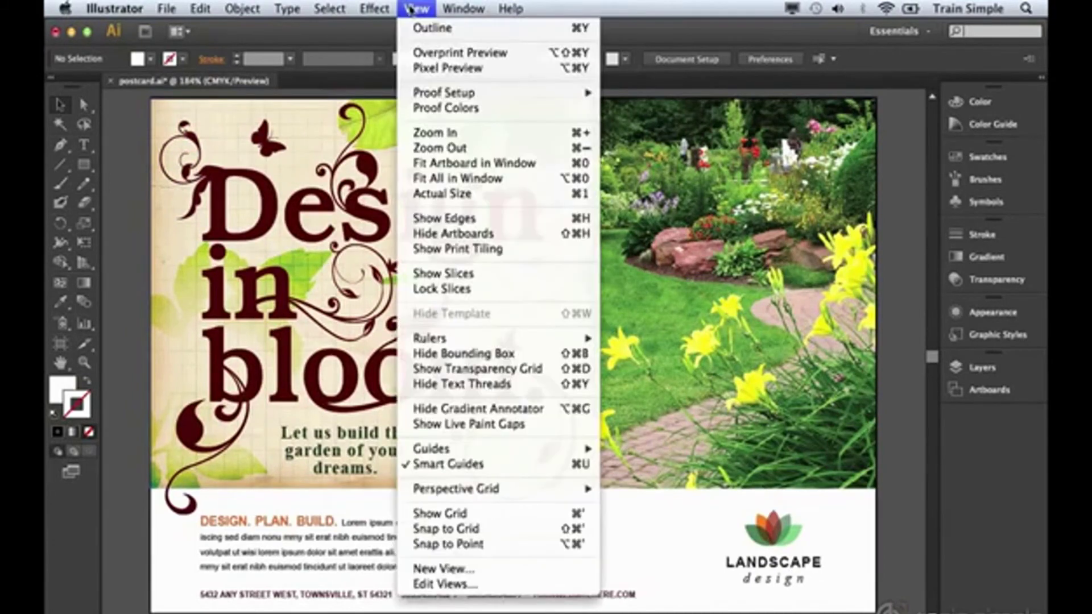
click(435, 180)
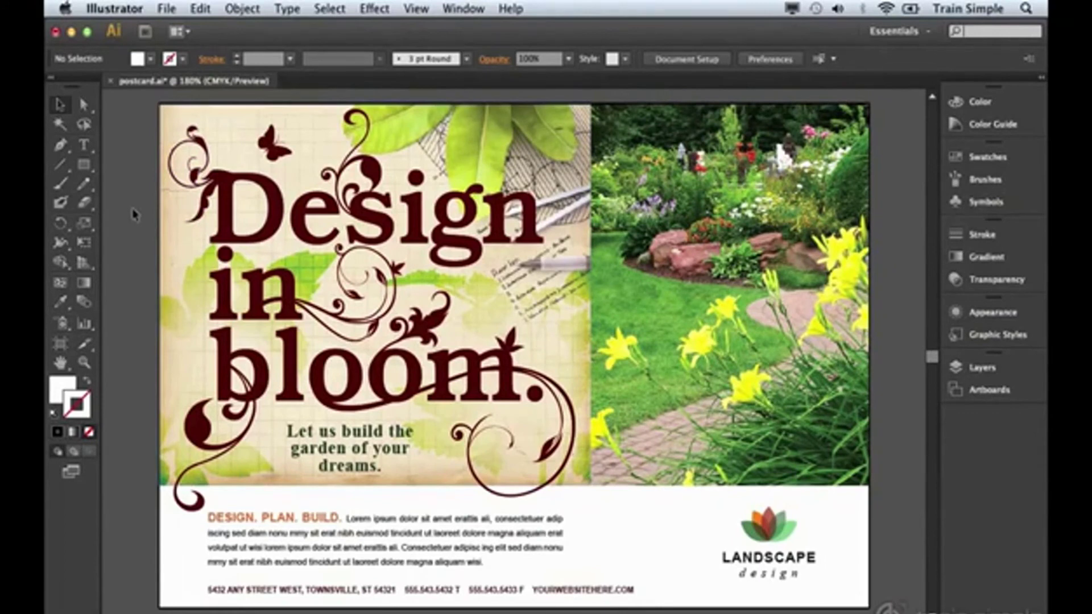
click(422, 9)
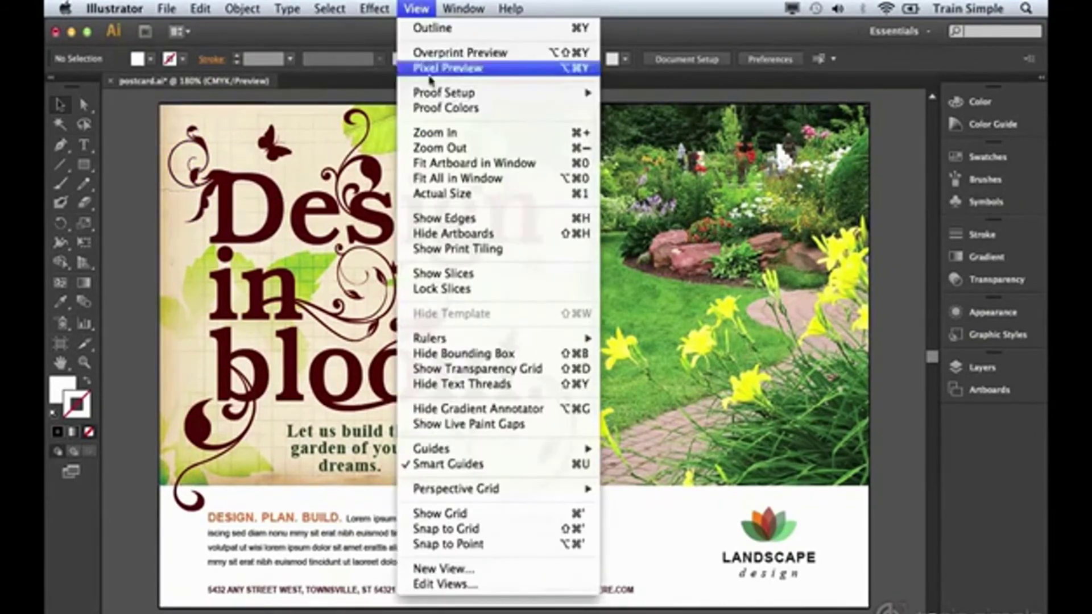
click(449, 194)
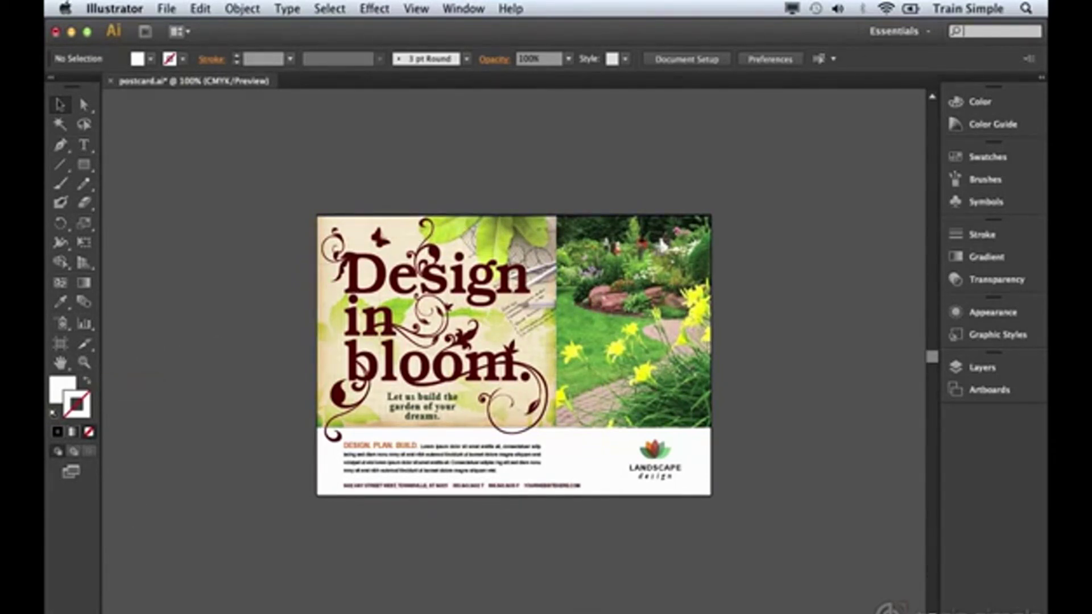
Step: Set the magnification to 150%, and use the Zoom tool to enlarge the area beside "bloom." to 300% and return to 150%
click(141, 609)
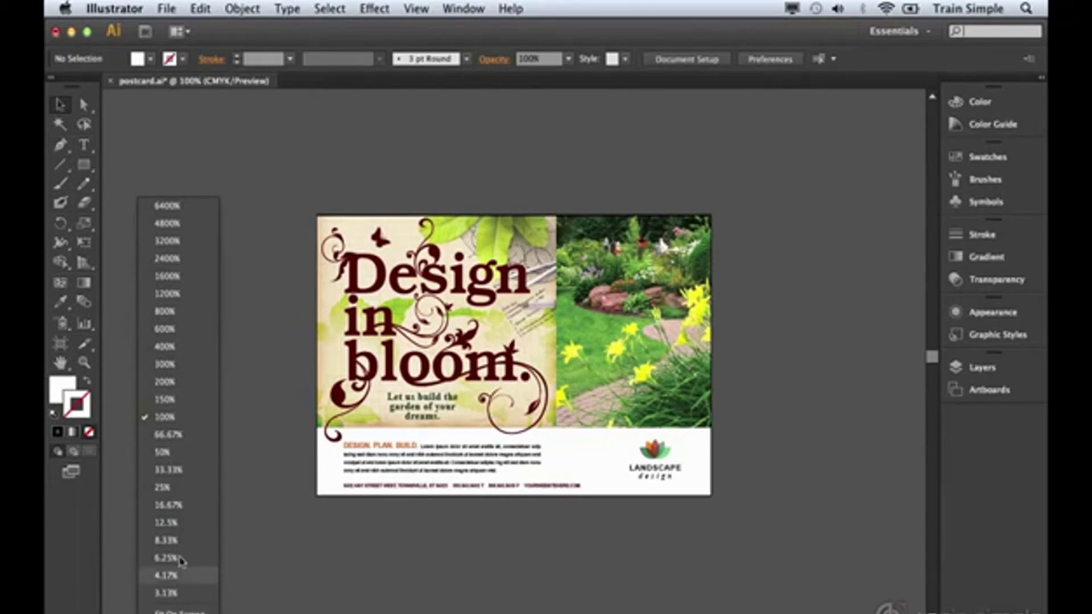
click(201, 404)
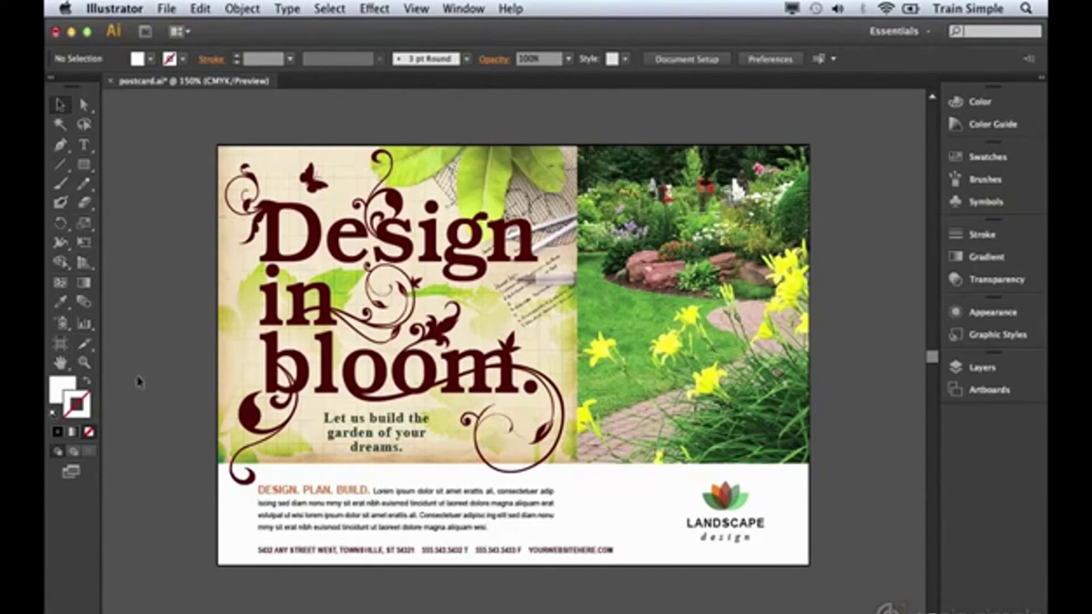
click(85, 365)
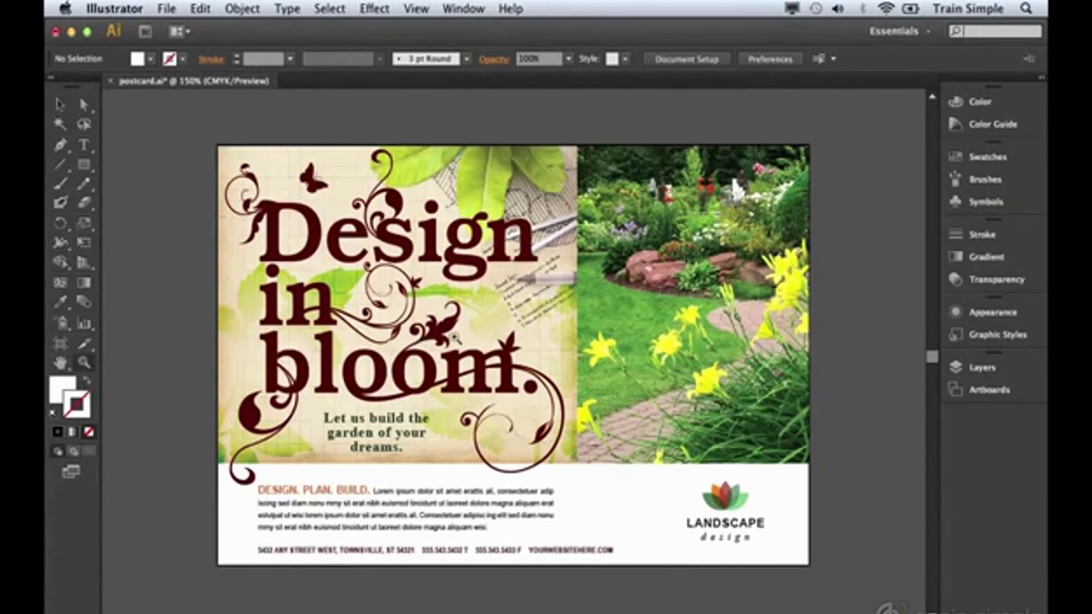
click(556, 358)
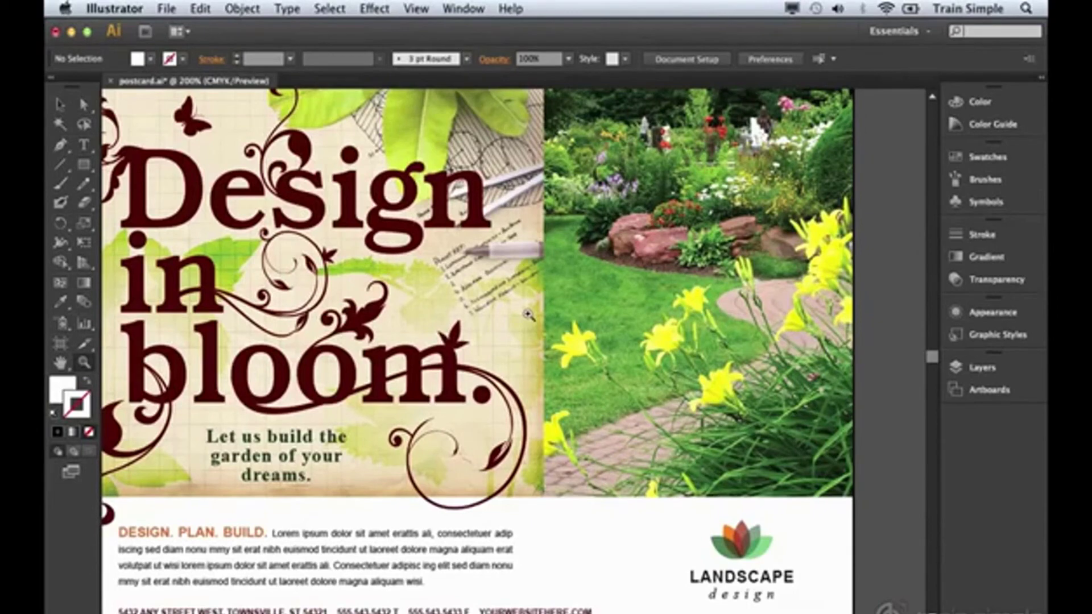
click(507, 333)
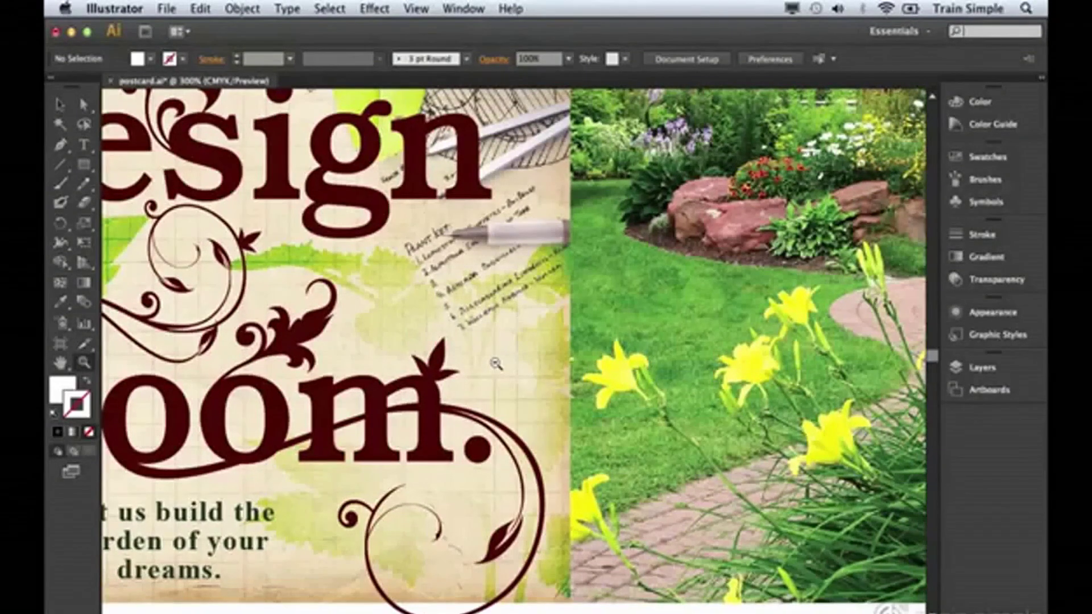
alt+click(496, 364)
alt+click(496, 364)
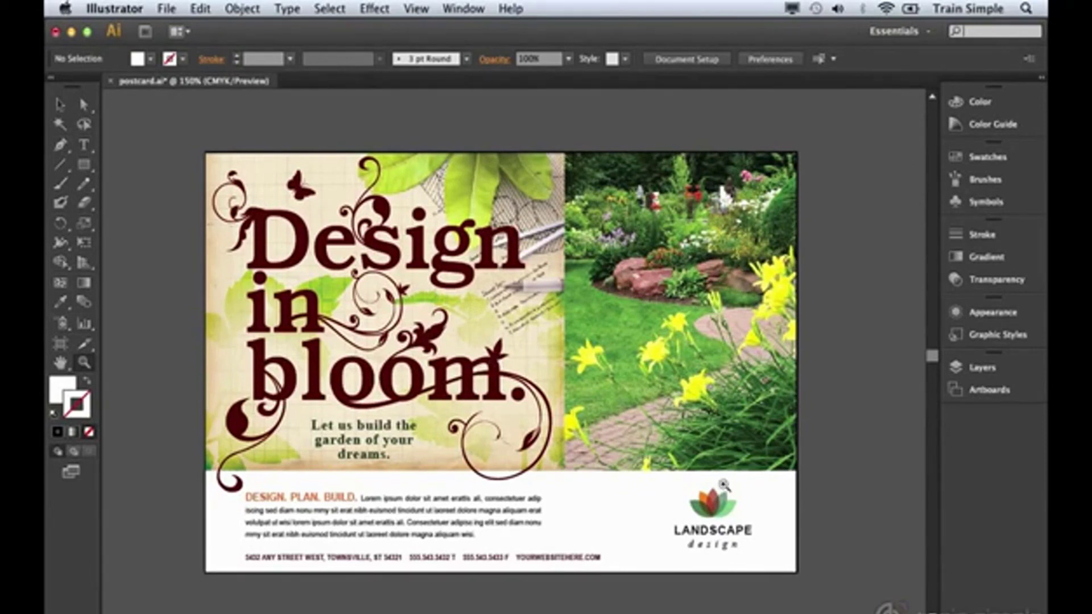
Step: Use the Zoom tool to enlarge the framed Landscape Design logo area, and reduce the magnification to 300%
drag(621, 471, 790, 568)
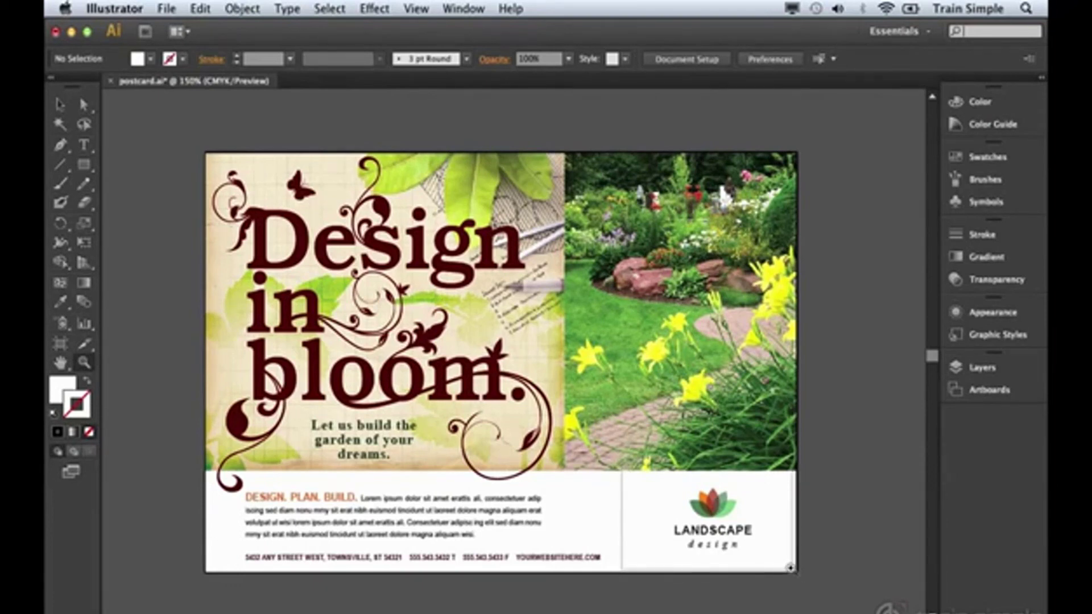
drag(790, 568, 792, 569)
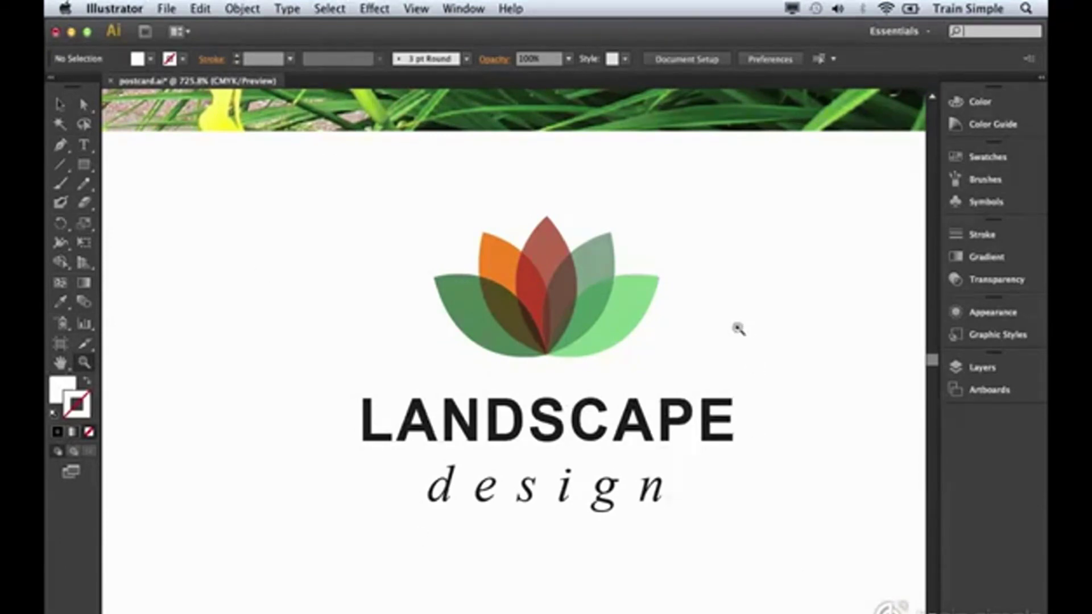
alt+click(563, 364)
alt+click(560, 365)
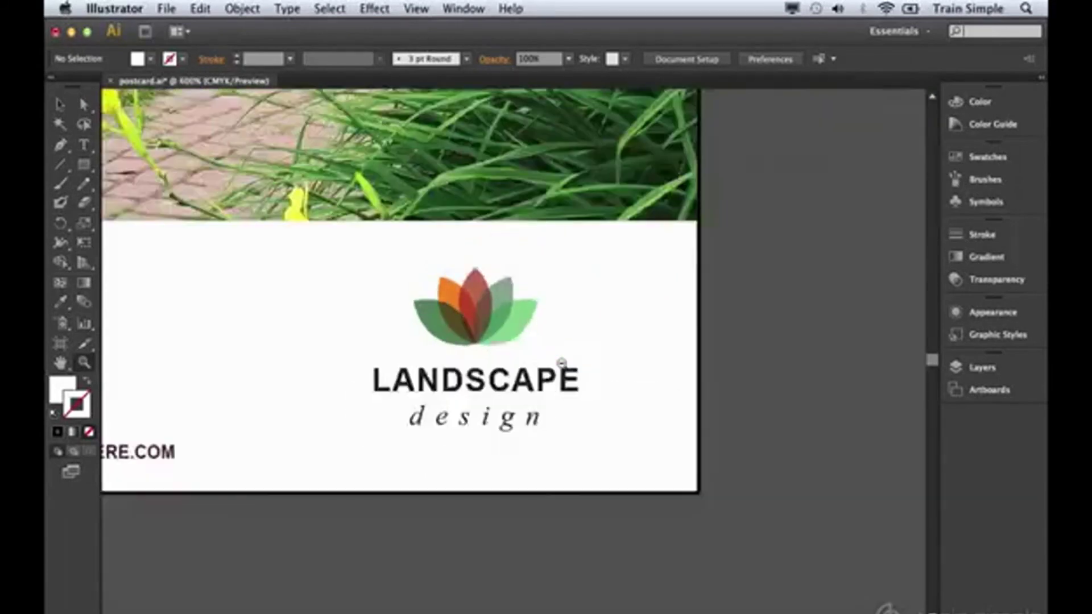
alt+click(562, 365)
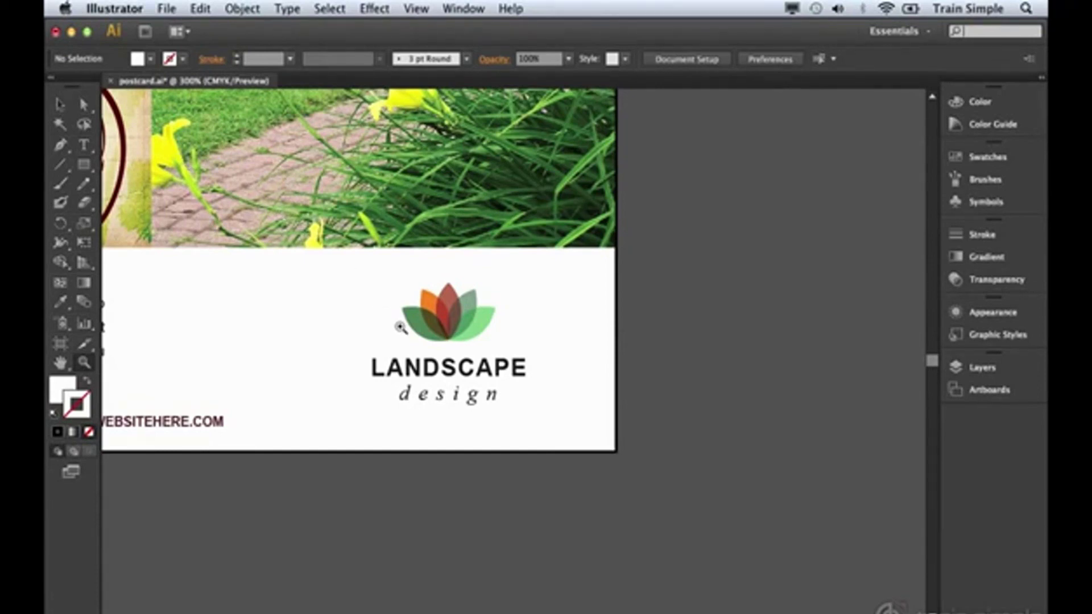
Step: Pan the 300% view with the Hand tool from the Landscape Design logo to the postcard's upper-left corner
click(63, 363)
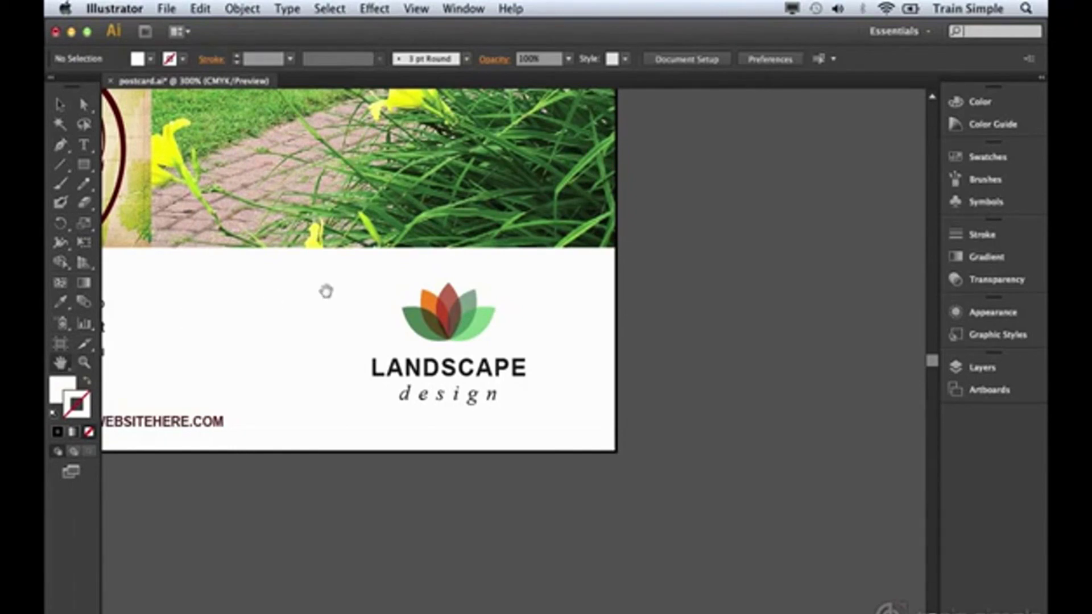
drag(302, 270, 616, 415)
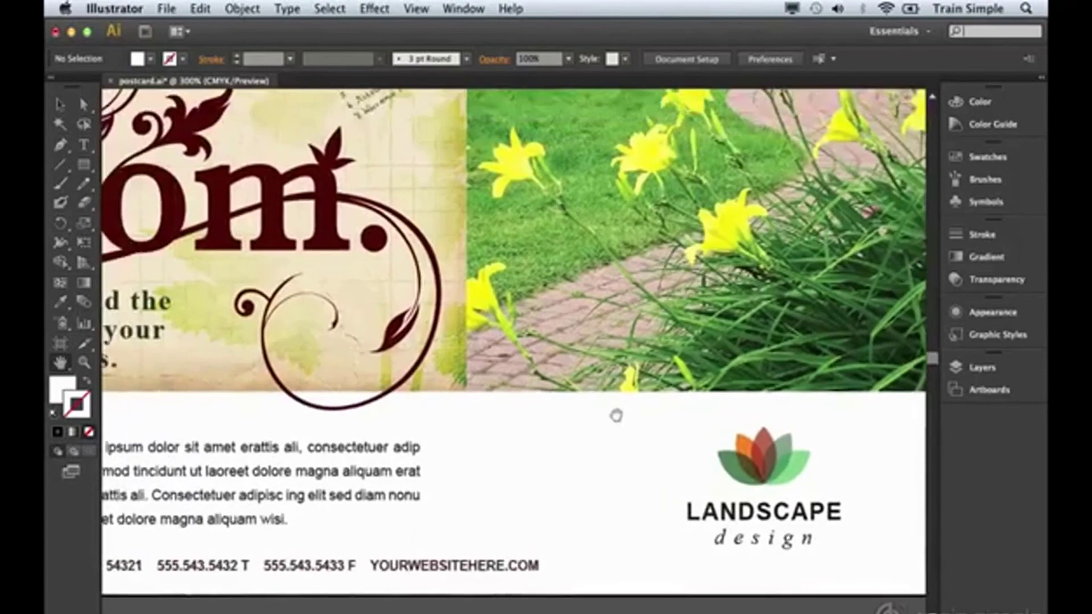
drag(315, 255, 586, 428)
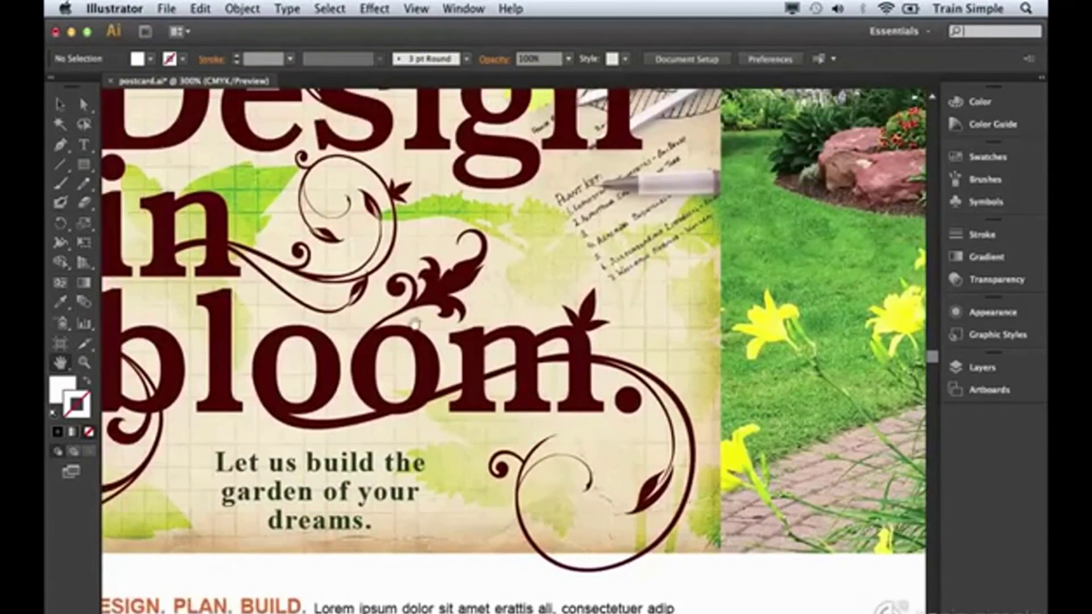
drag(263, 199, 513, 311)
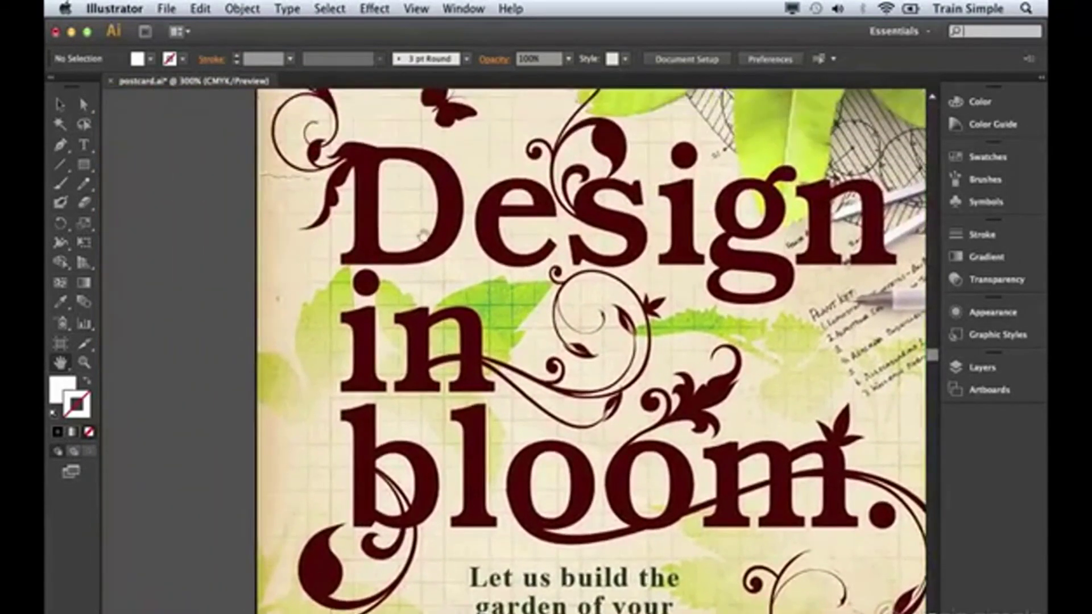
drag(408, 178, 330, 262)
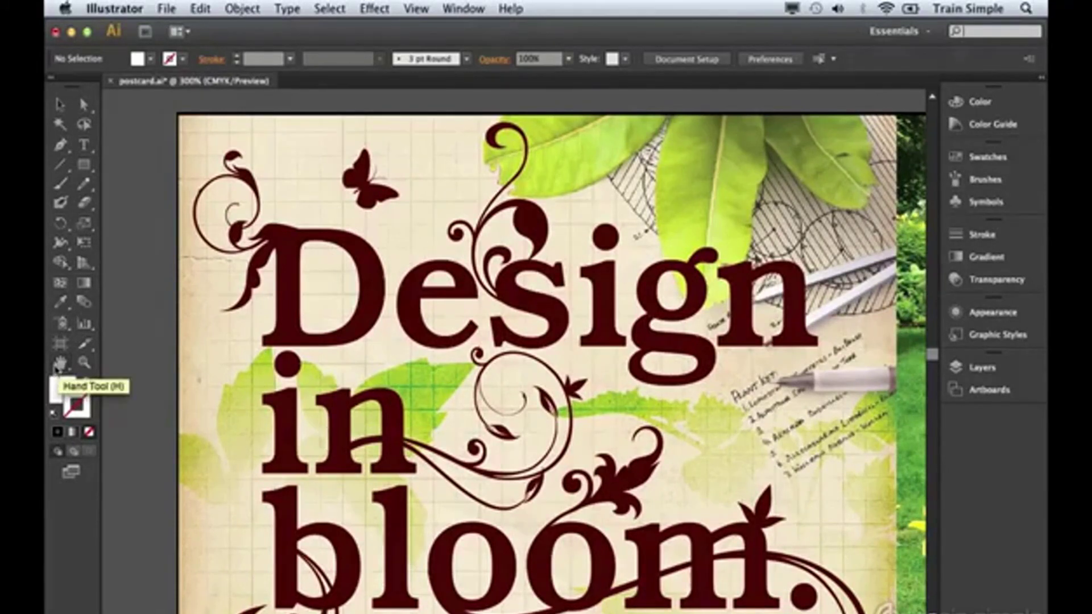
Step: Pan back towards the Landscape Design logo while the Zoom tool is active, and activate the Selection tool
click(83, 365)
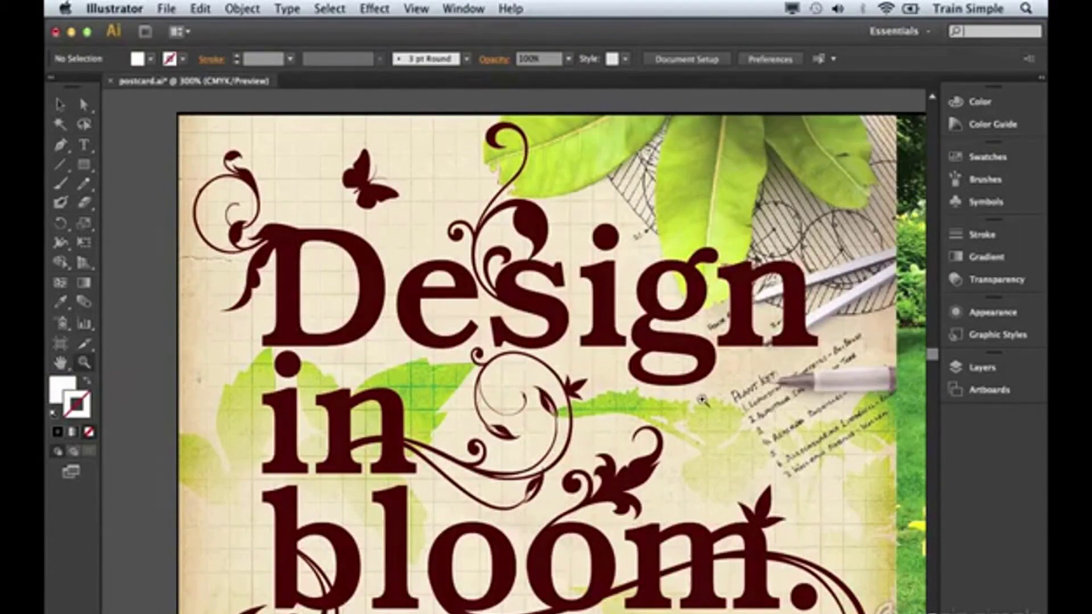
scroll(703, 398, down, 5)
scroll(703, 398, right, 5)
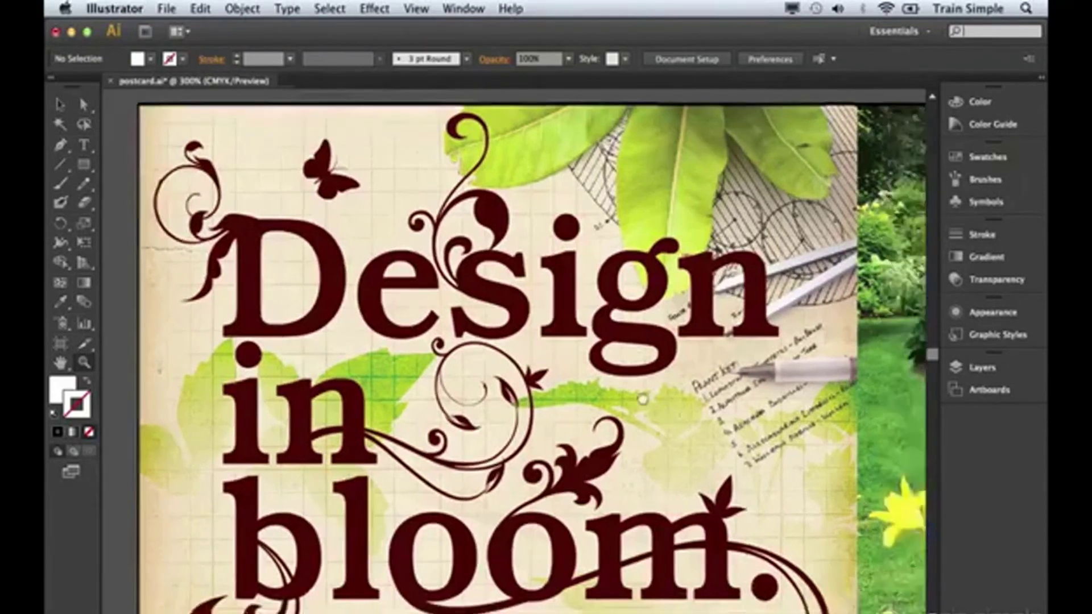
scroll(611, 390, down, 5)
scroll(610, 389, right, 5)
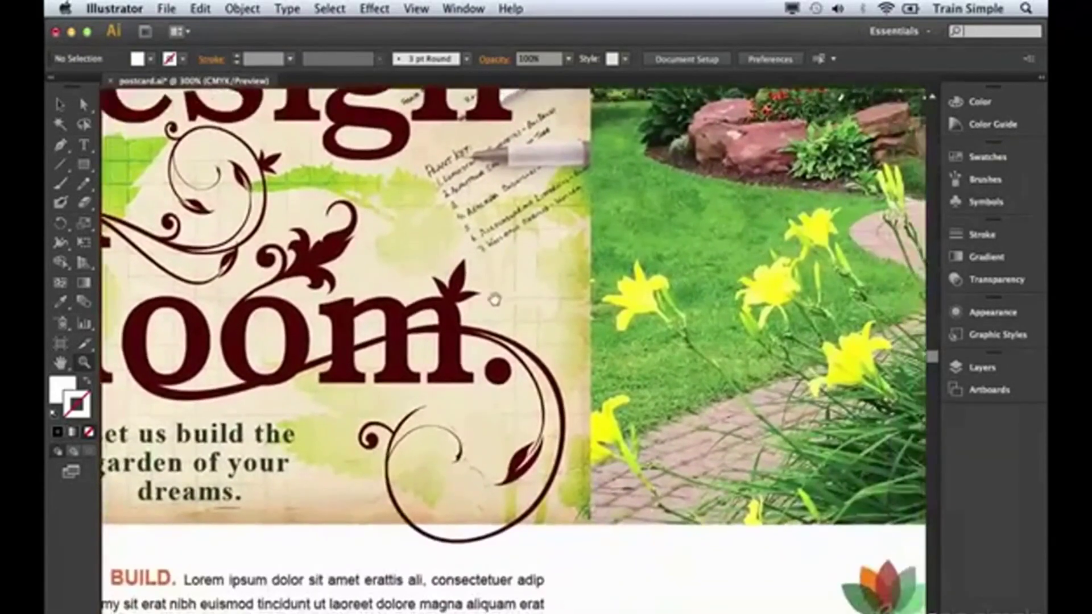
scroll(537, 372, down, 3)
scroll(537, 372, right, 2)
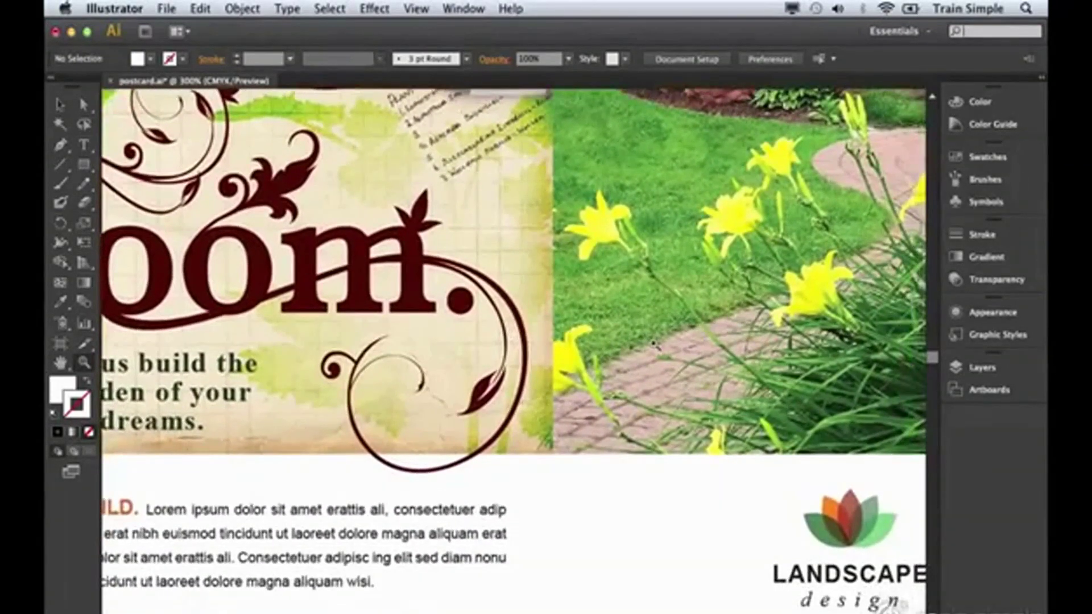
click(57, 105)
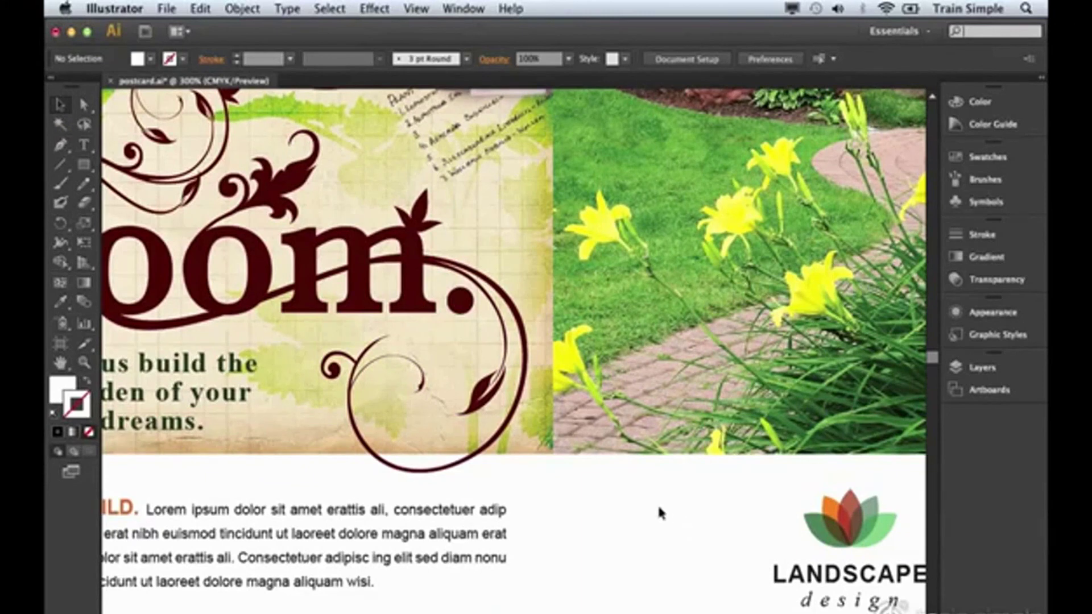
key(super+space)
key(super+space)
key(super+space)
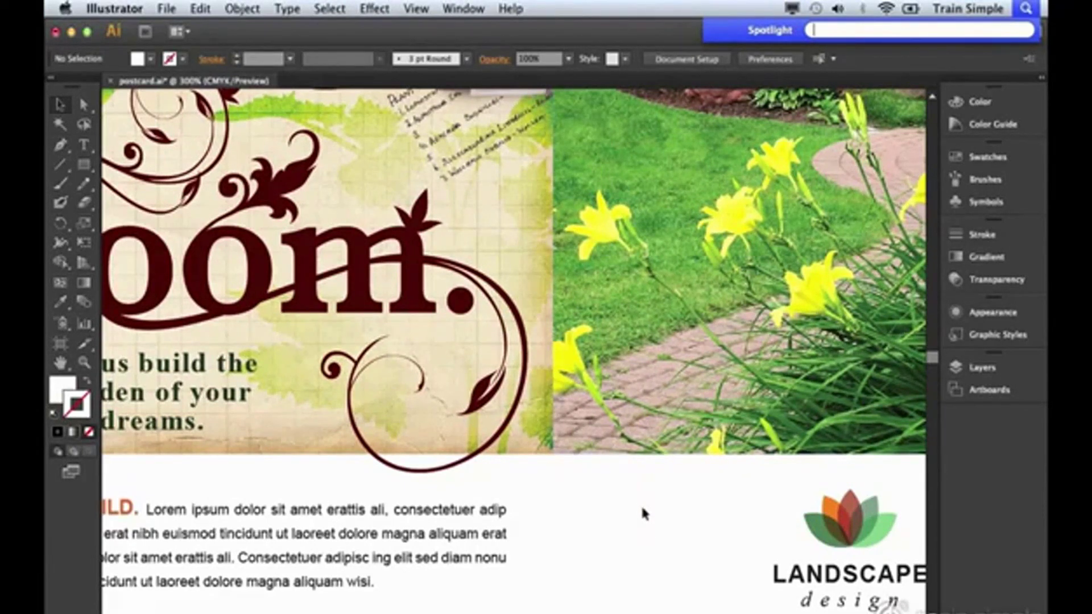
key(Escape)
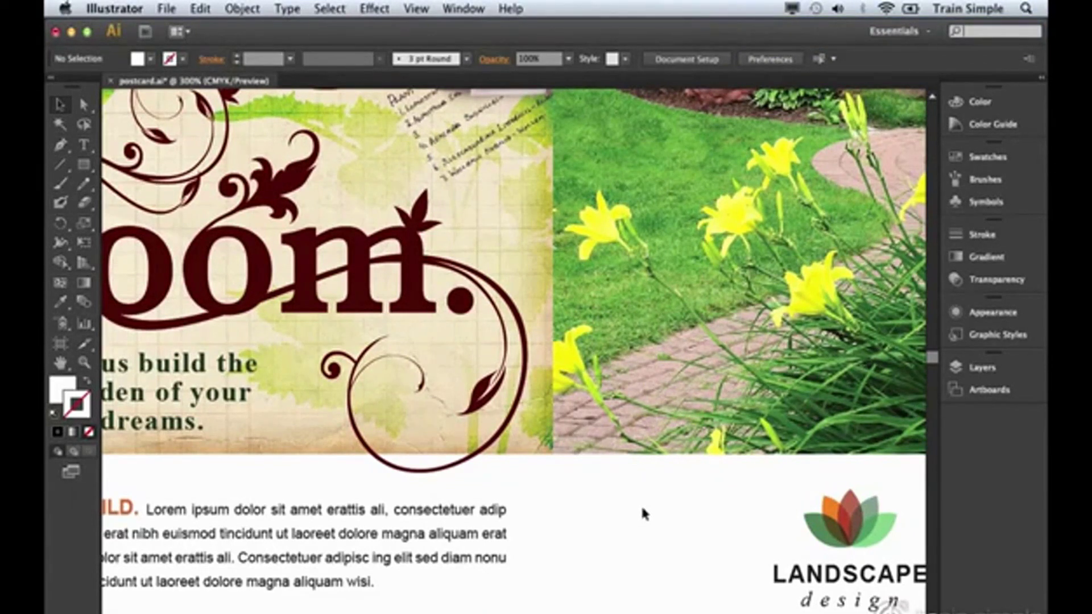
Step: Temporarily zoom out to 200% from the Selection tool and pan until the whole headline and garden photo are in view
key(super+space)
alt+click(581, 481)
drag(439, 284, 522, 434)
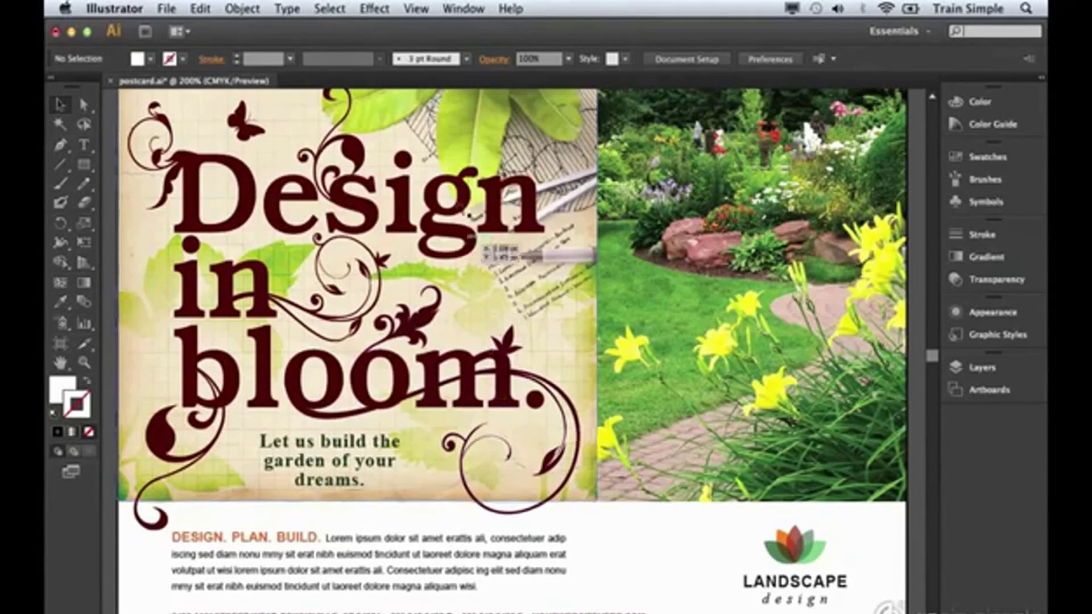
Step: Show the Navigator and use it to set the magnification to 110.22% and 283.75% and shift the view towards the postcard's lower right
click(456, 10)
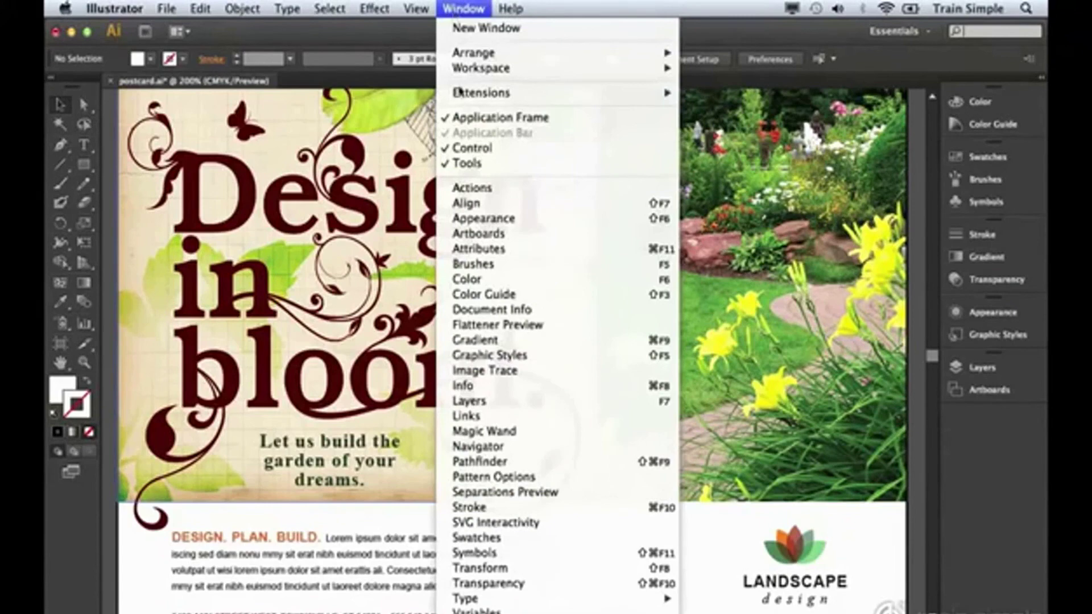
click(495, 447)
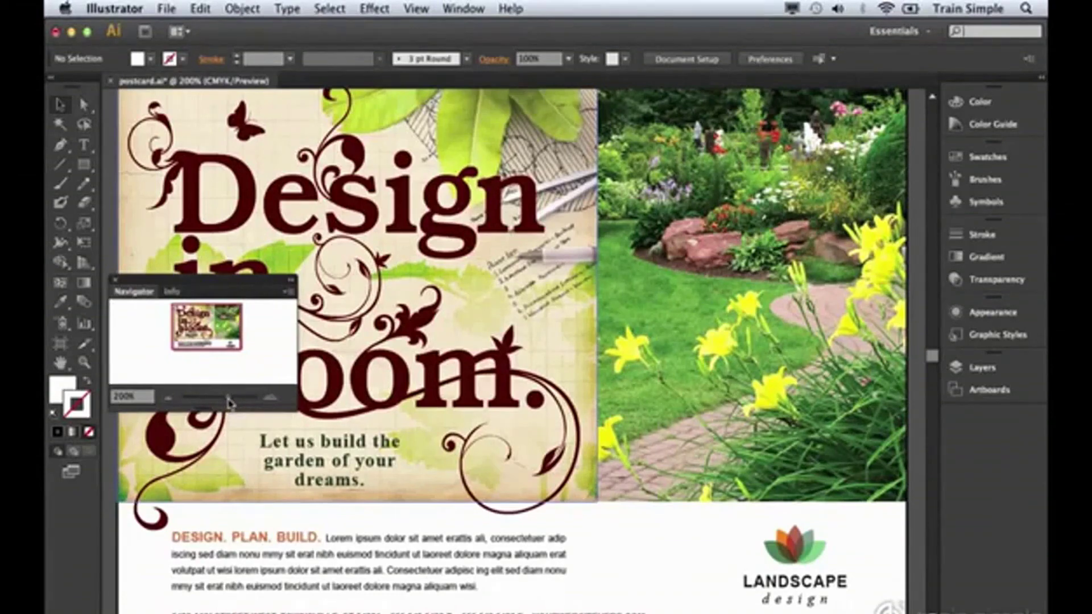
drag(218, 403, 232, 403)
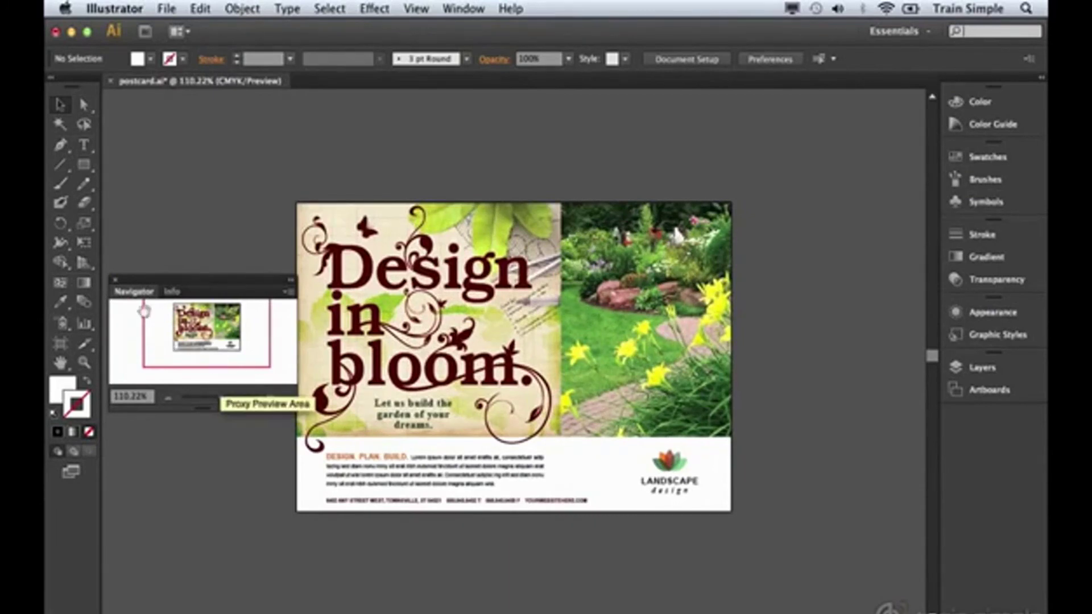
drag(222, 403, 230, 403)
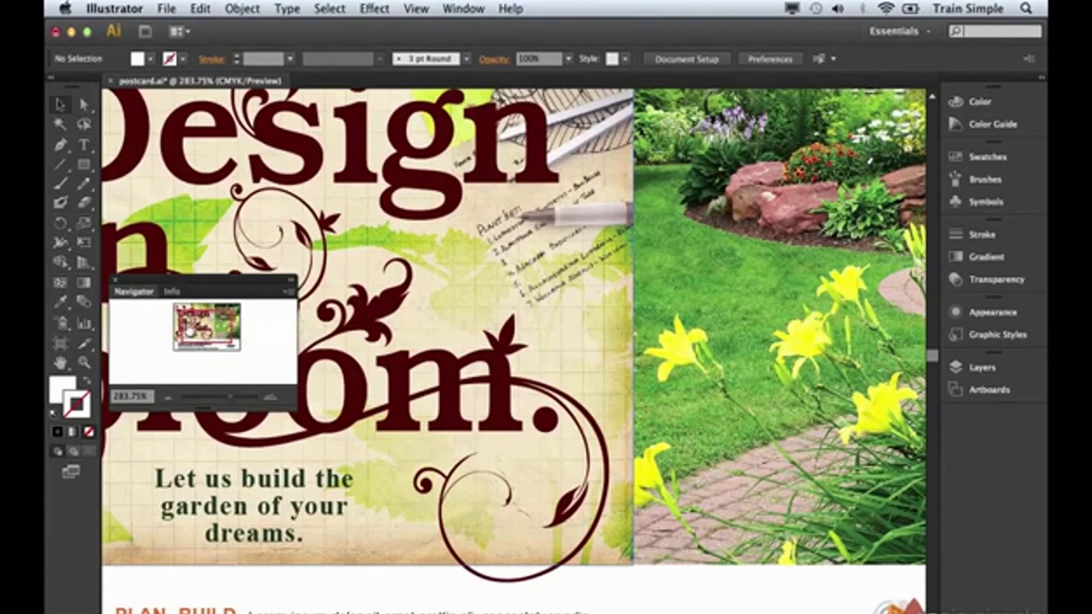
mouse_move(191, 327)
mouse_down()
mouse_move(216, 328)
mouse_move(211, 337)
mouse_up()
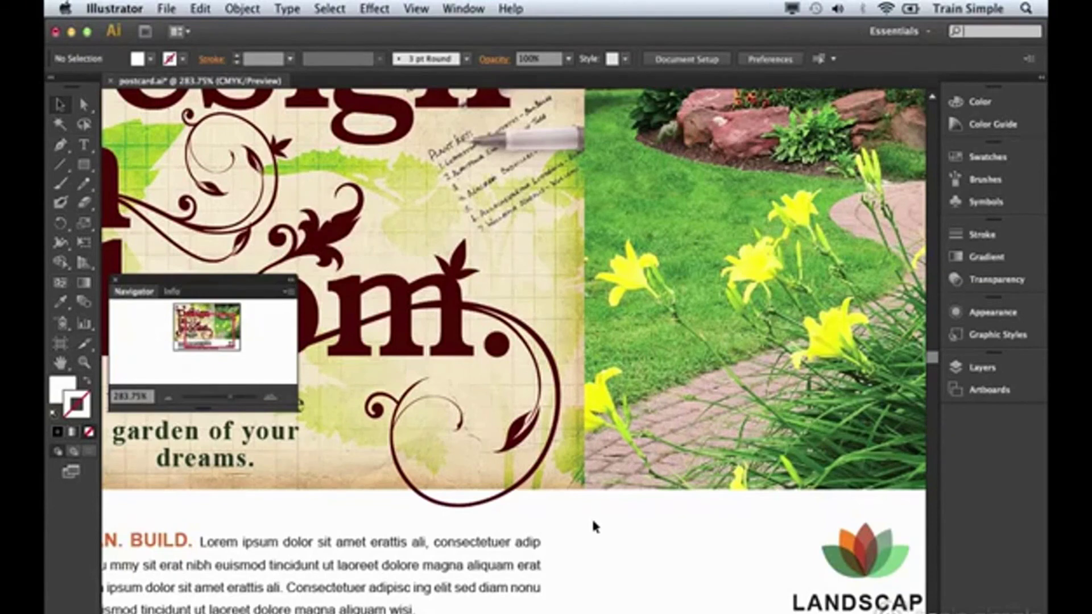
Step: Zoom out of the postcard in stages to 150% and 100%
key(super+minus)
key(super+minus)
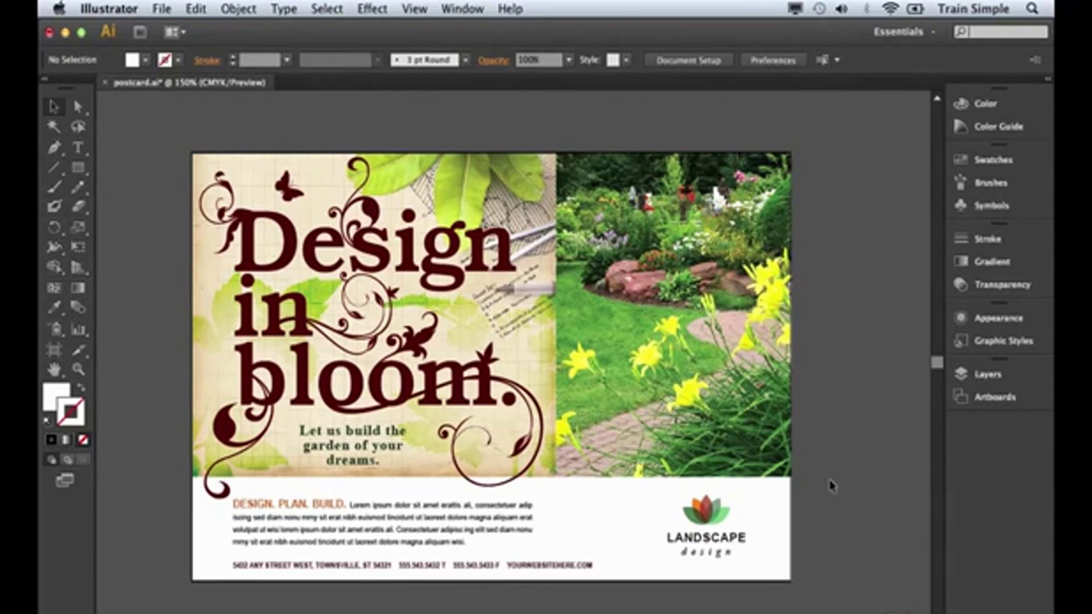
click(424, 9)
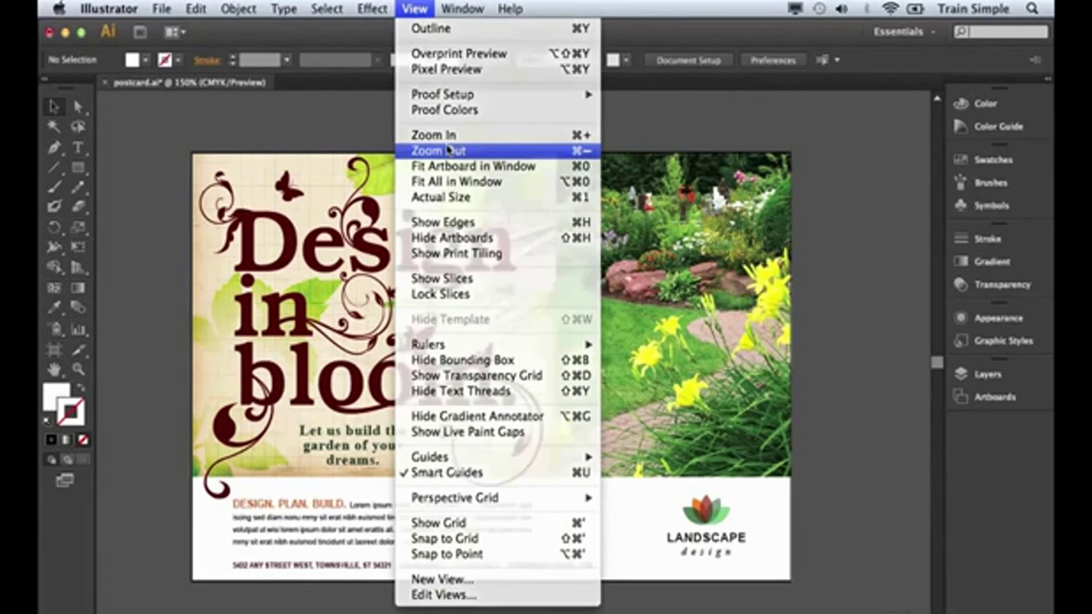
click(449, 150)
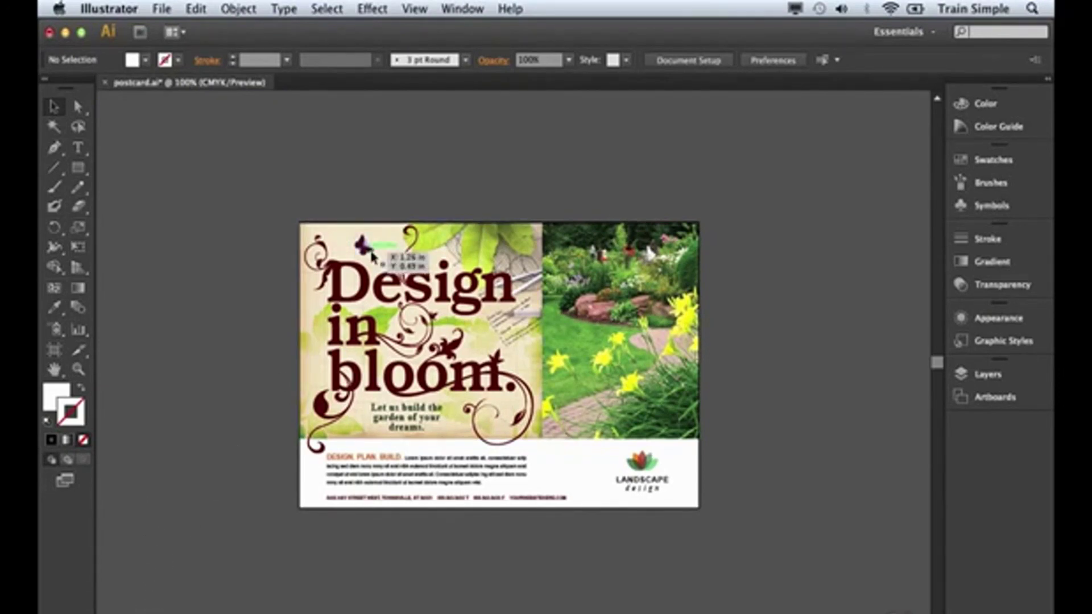
Step: Switch the view through Fit Artboard in Window and Fit All in Window, ending at Actual Size
click(422, 9)
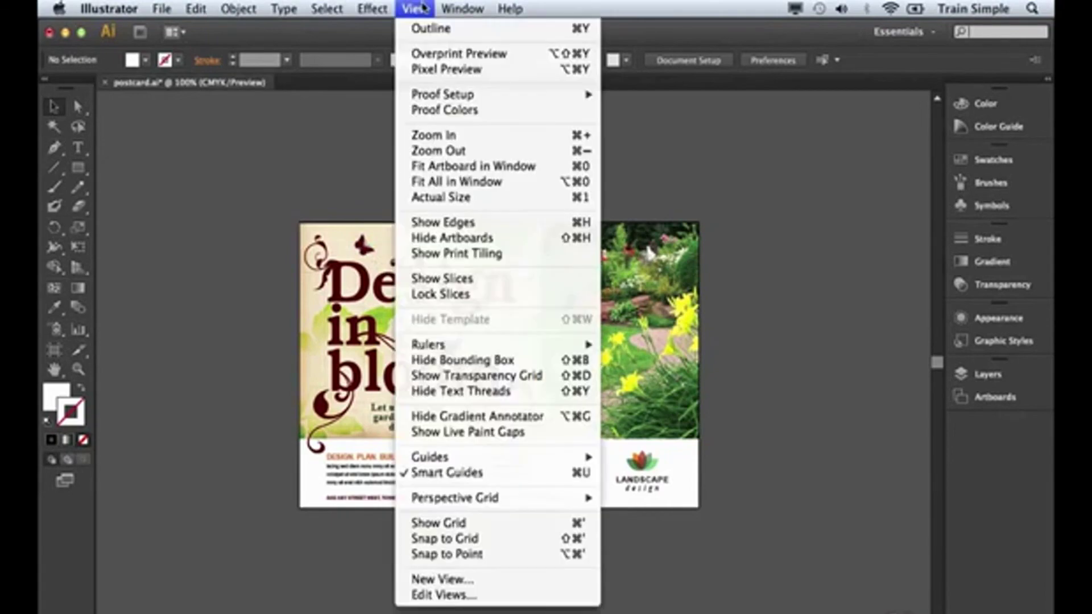
click(450, 166)
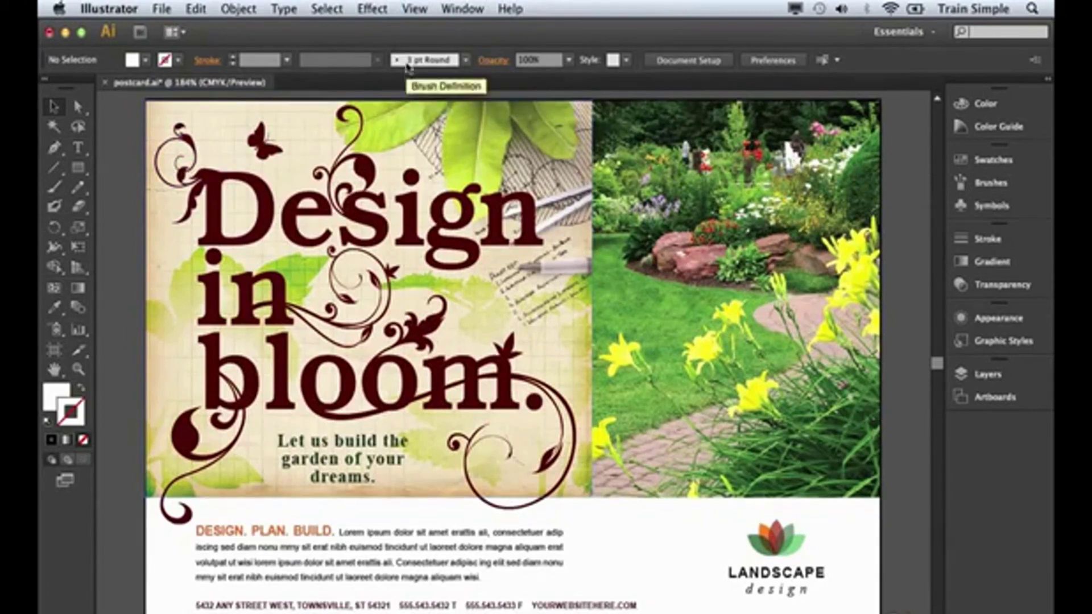
click(413, 10)
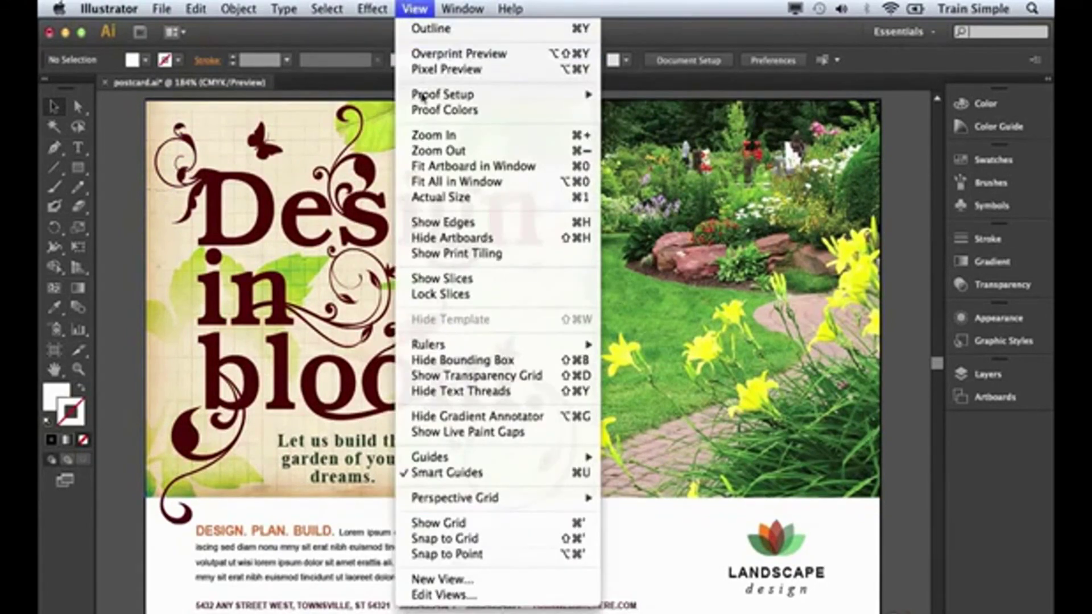
click(435, 182)
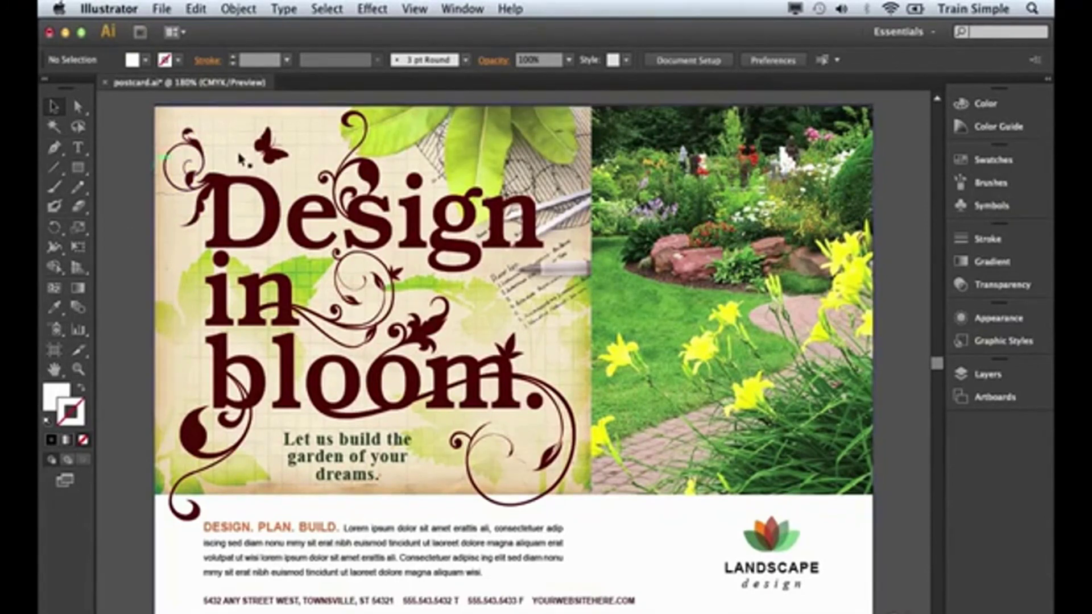
click(416, 8)
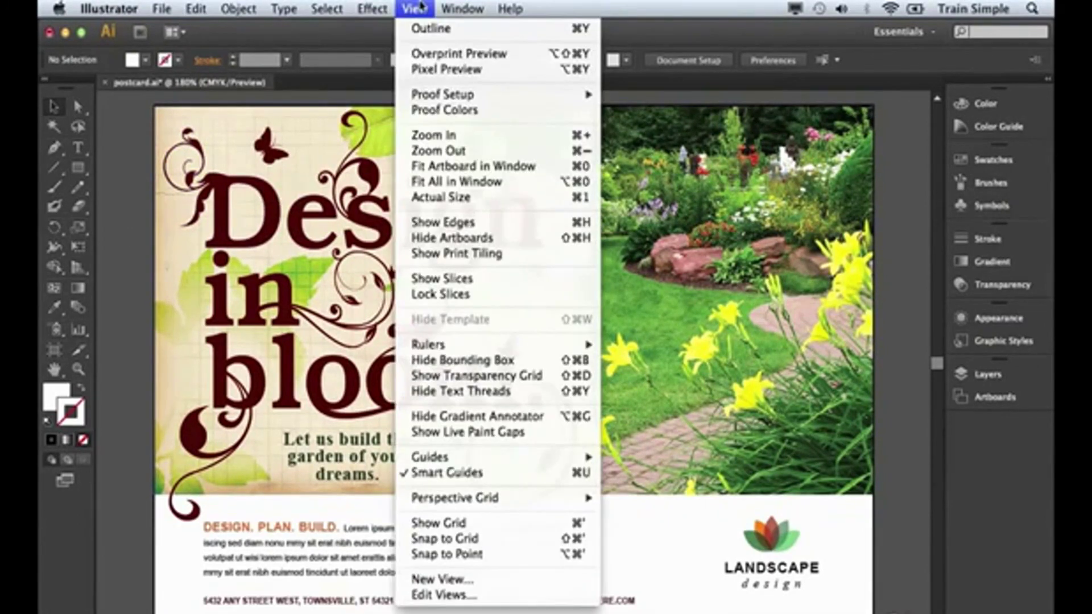
click(450, 197)
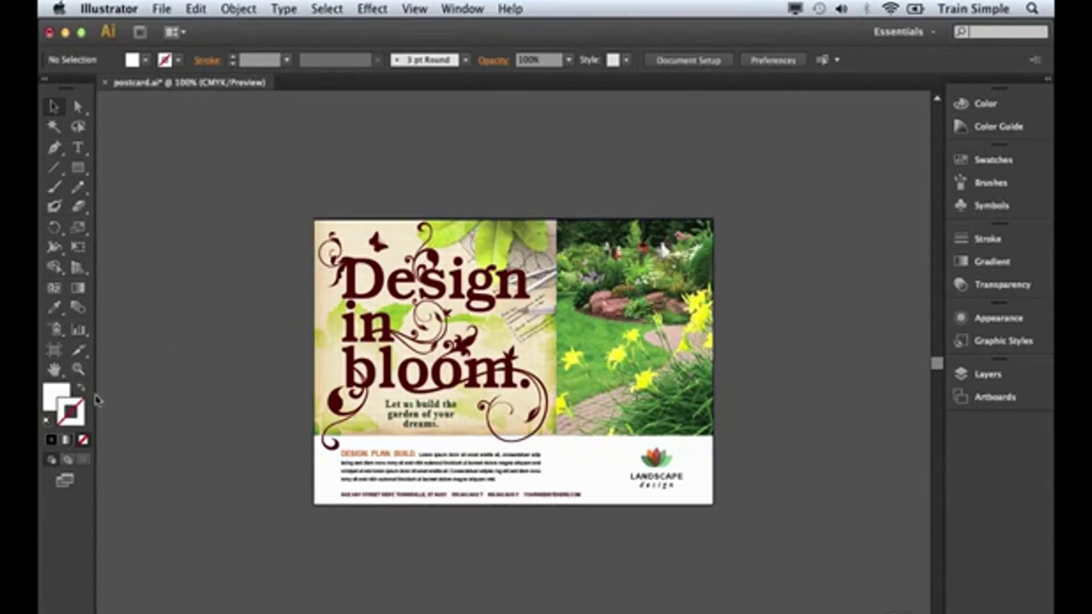
Step: Set the magnification to 150%, and use the Zoom tool to enlarge the area beside "bloom." to 200%
click(156, 612)
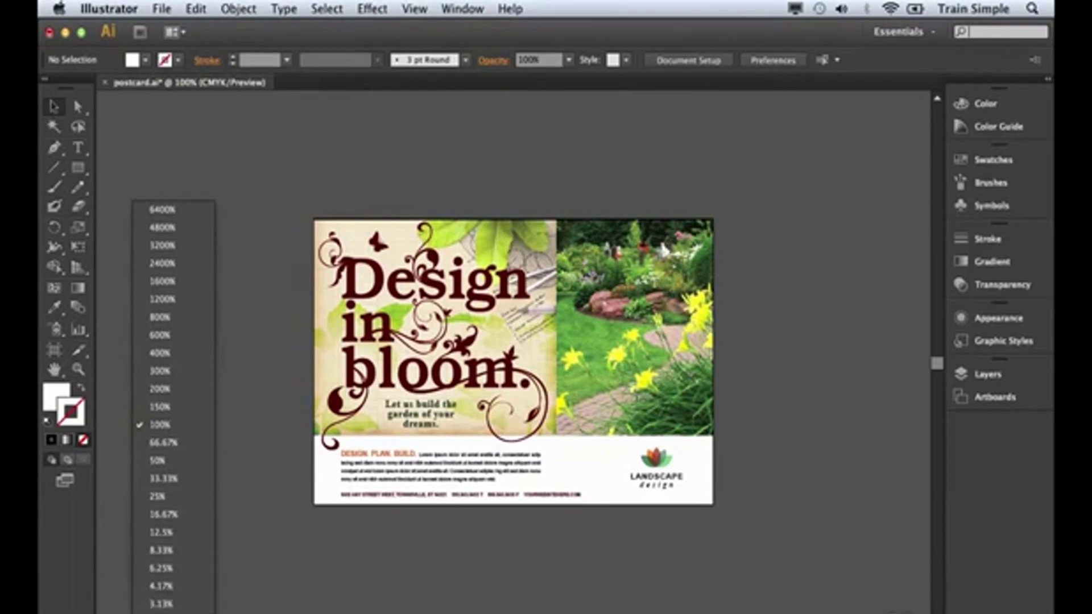
click(195, 407)
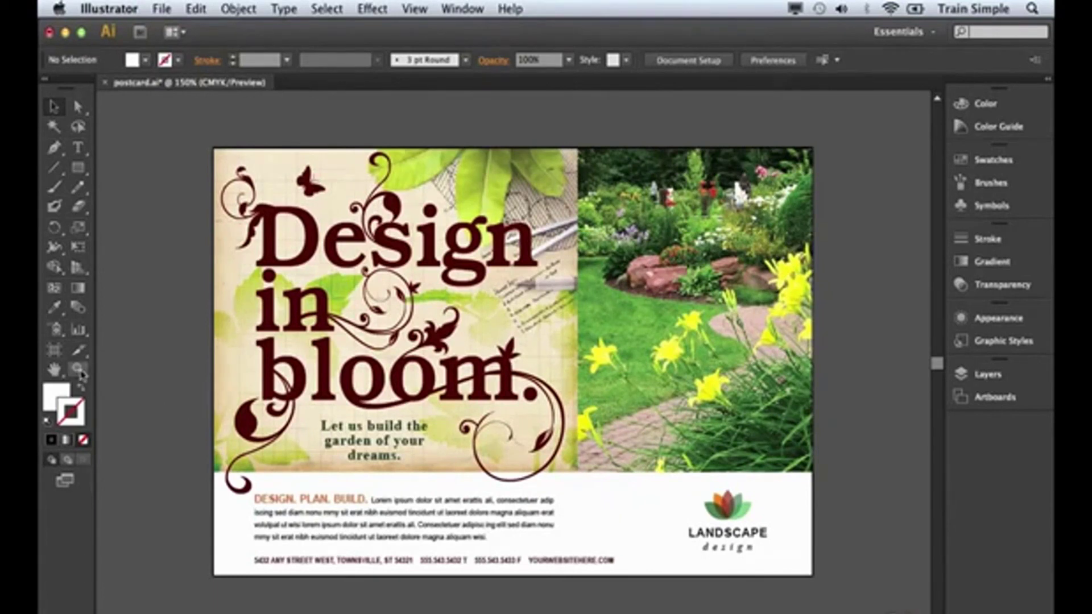
click(79, 371)
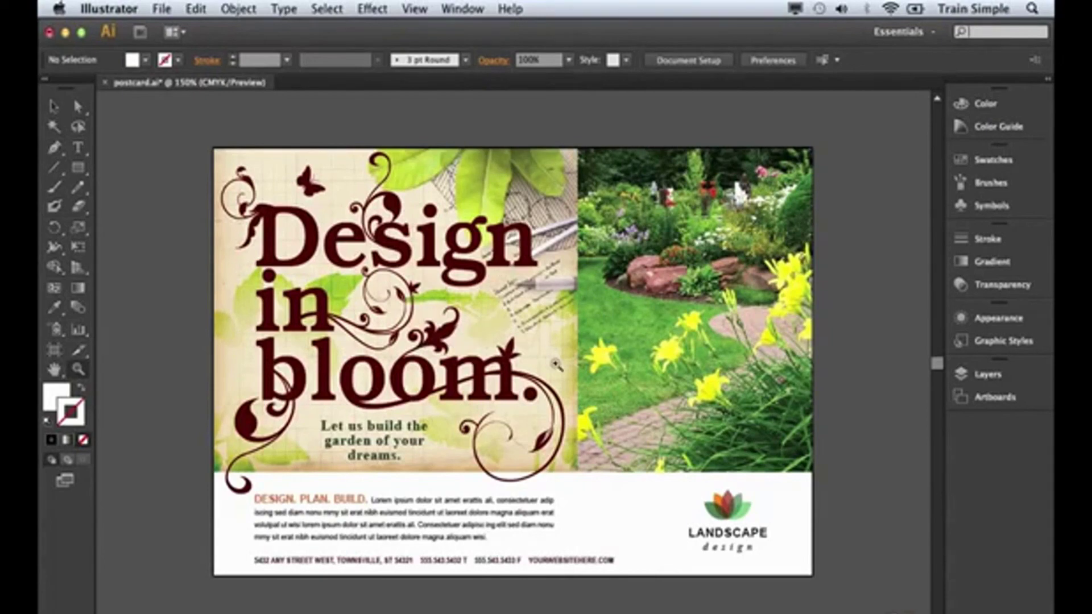
click(557, 365)
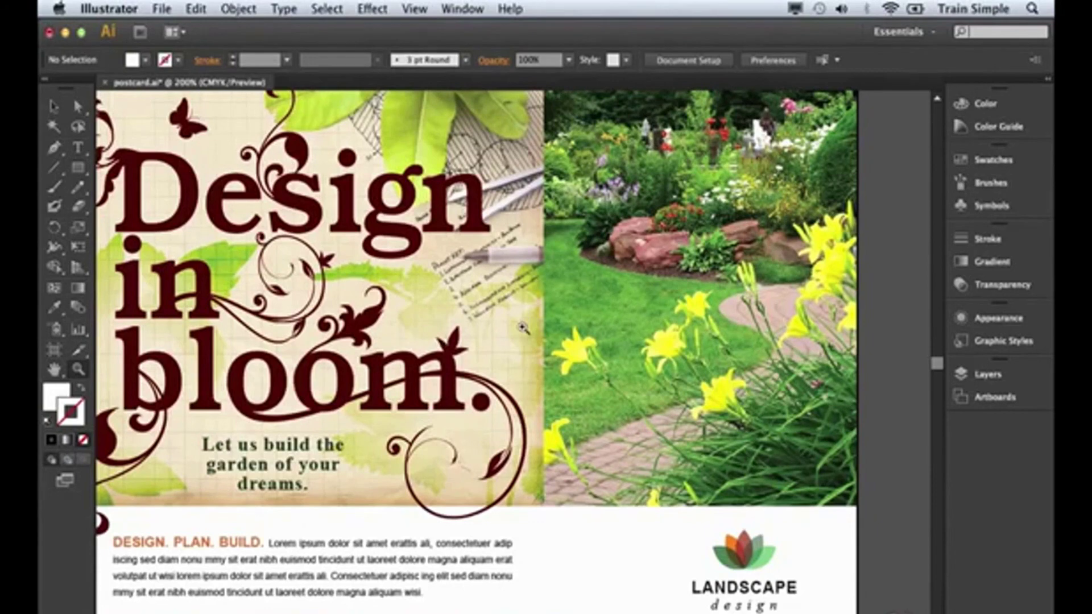
Step: Zoom in on the area above "bloom." to 300%, and zoom back out to 200% and 150% with the Zoom tool
click(506, 328)
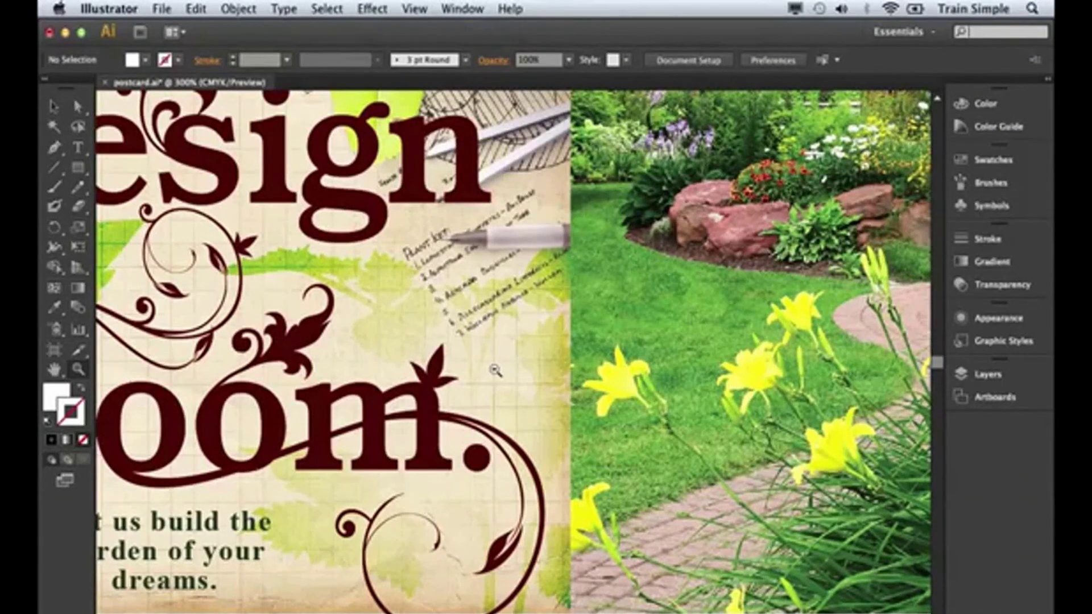
alt+click(495, 371)
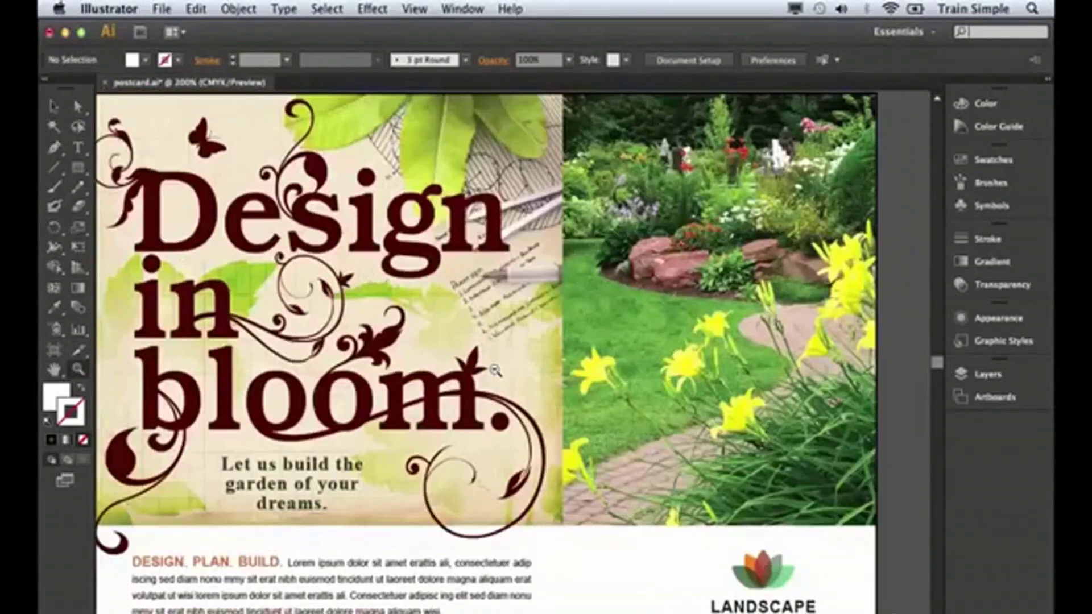
alt+click(494, 371)
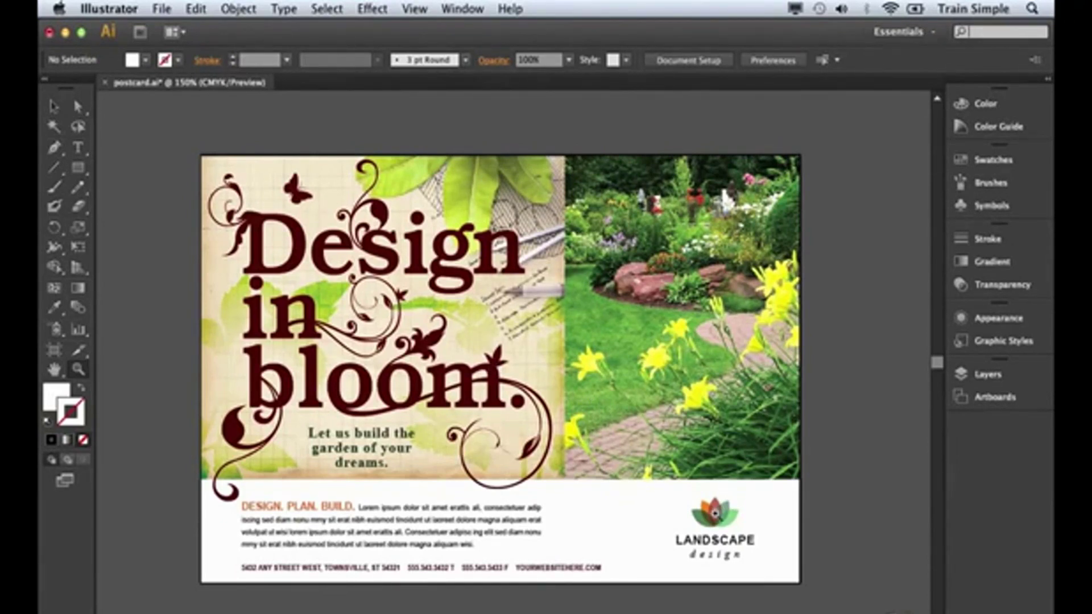
Step: Magnify the marquee area around the LANDSCAPE design logo to 725.8%, and zoom back out in stages to 300%
drag(624, 479, 794, 578)
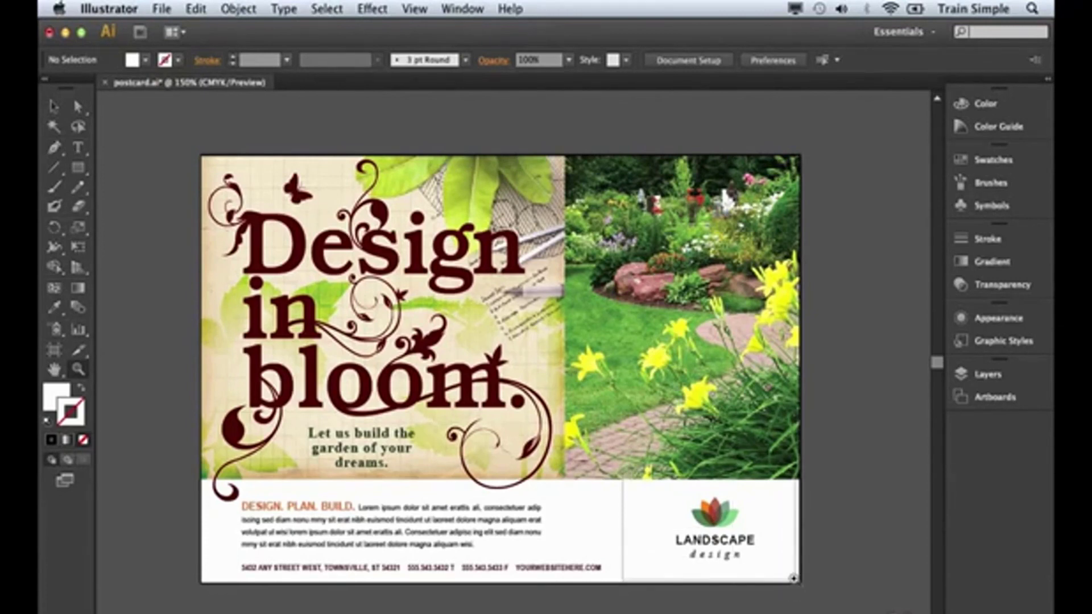
drag(793, 579, 796, 580)
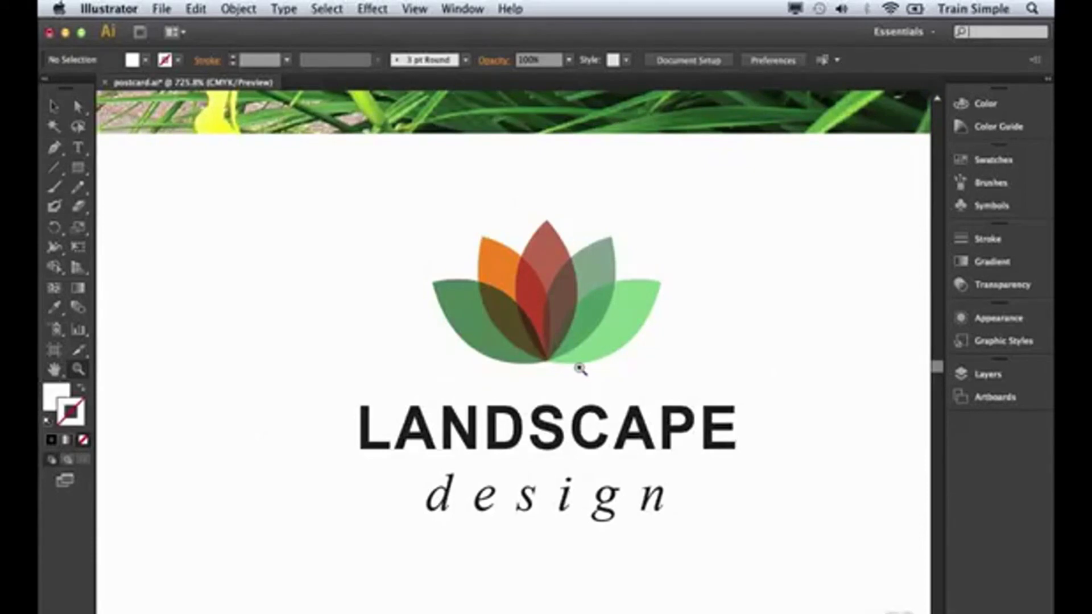
alt+click(561, 370)
alt+click(562, 371)
alt+click(563, 372)
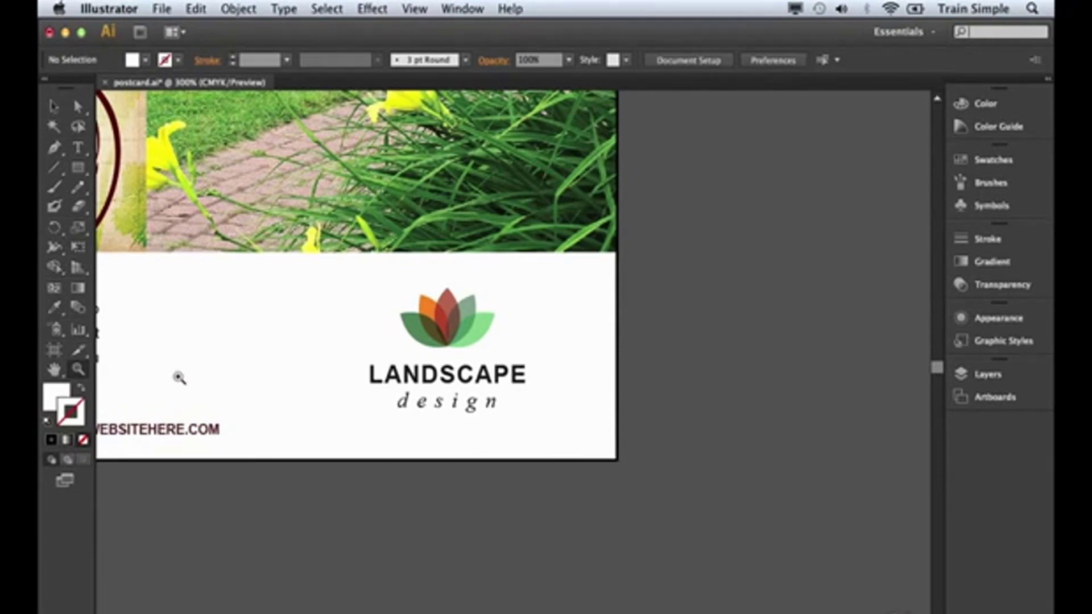
Step: Pan with the Hand tool from the logo to the postcard's upper-left corner and the "Design in bloom." headline
click(55, 370)
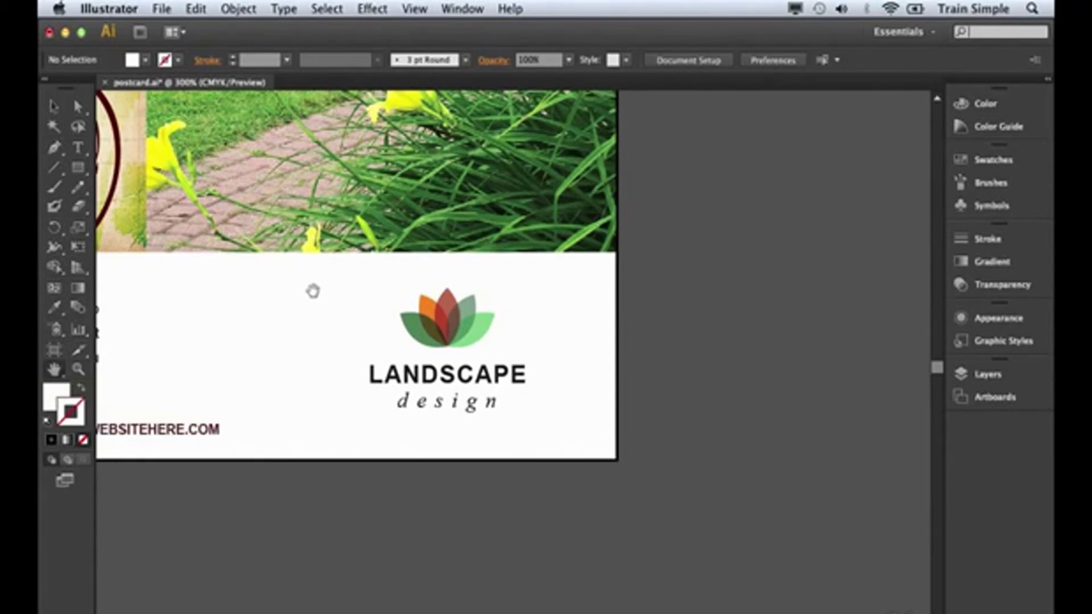
drag(312, 281, 639, 434)
drag(316, 260, 567, 424)
drag(256, 201, 512, 313)
drag(407, 181, 327, 268)
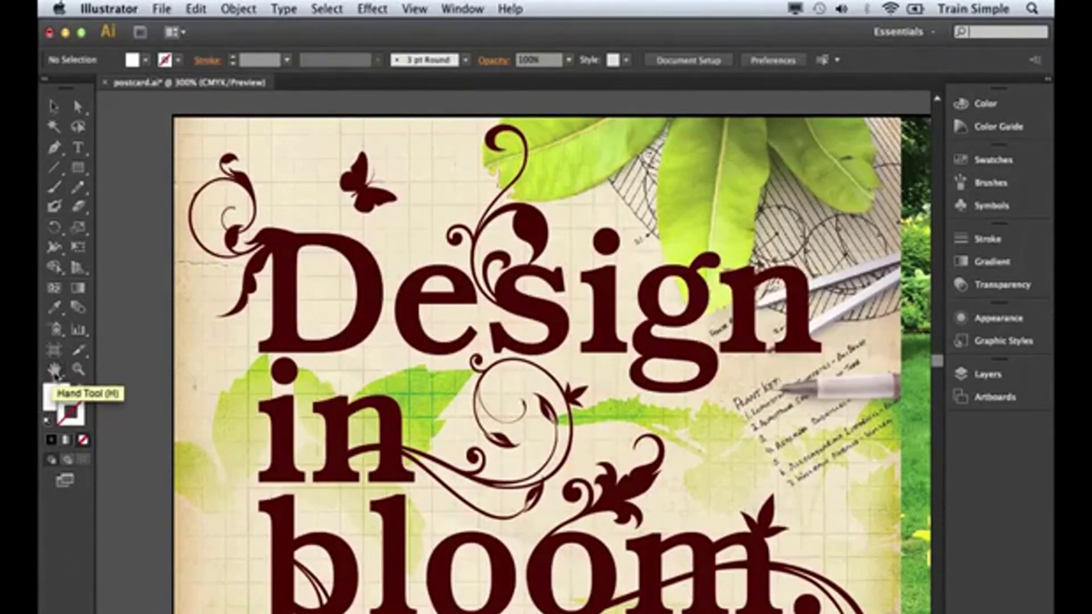
Step: With the Zoom tool active, temporarily use the Hand to pan towards the postcard's lower right, and activate the Selection tool
click(77, 371)
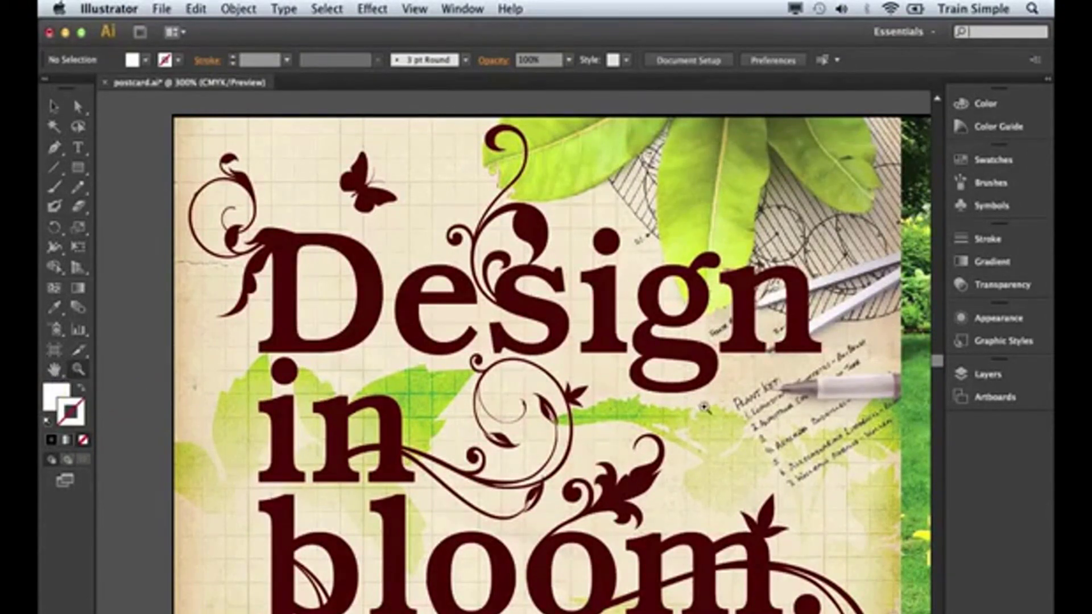
drag(715, 434, 524, 310)
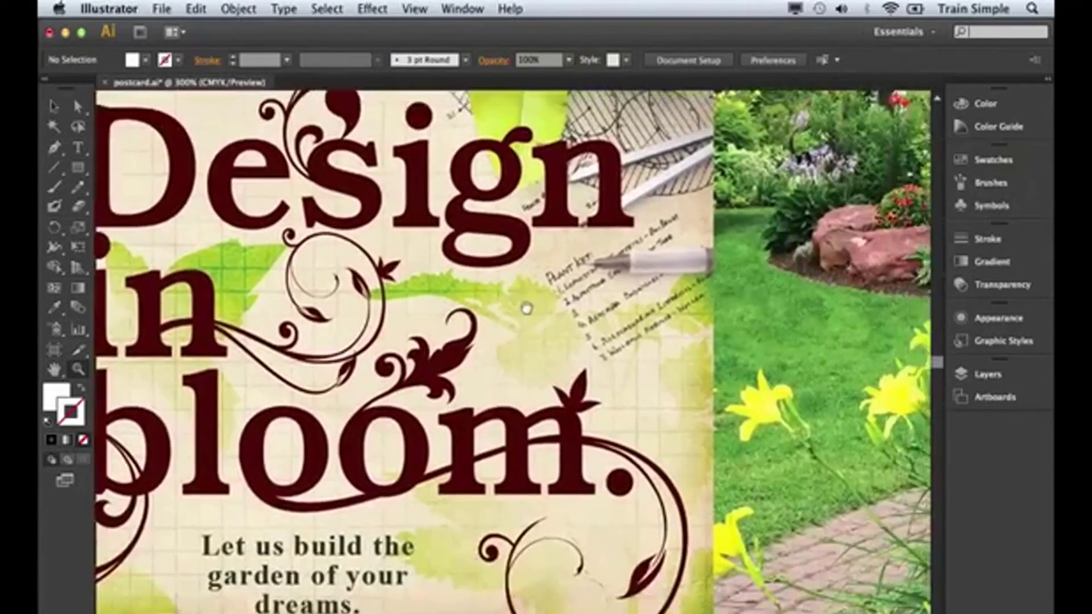
drag(617, 411, 494, 305)
drag(552, 416, 518, 350)
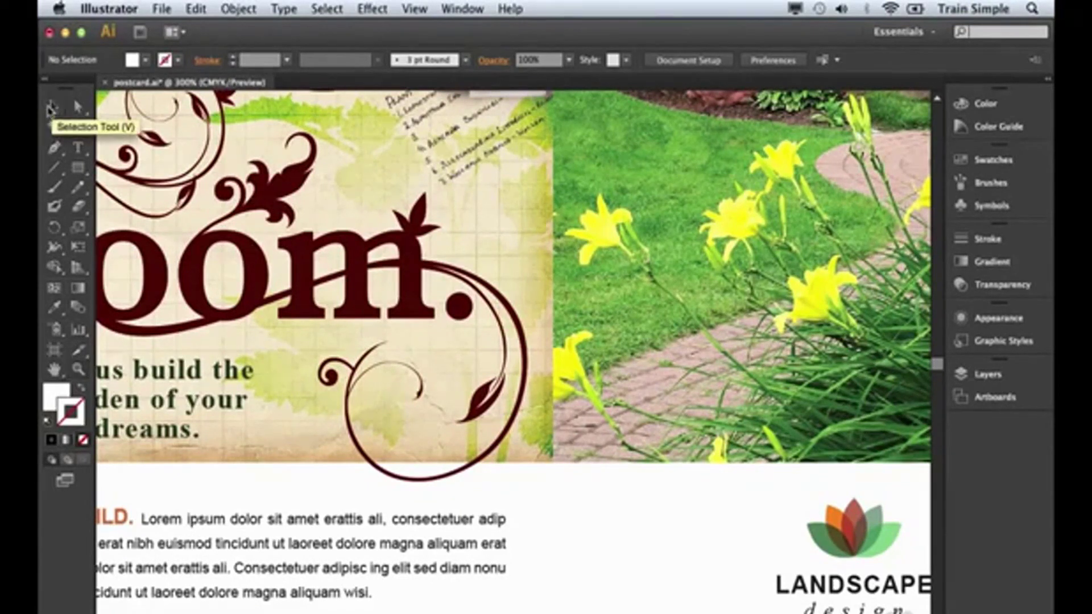
click(52, 107)
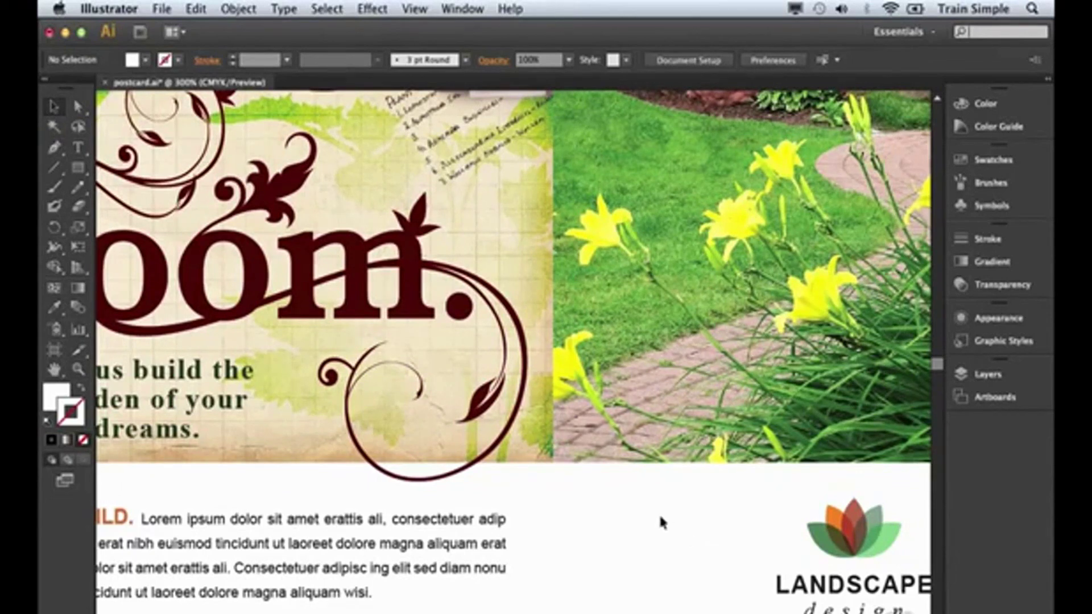
key(super+space)
key(super+space)
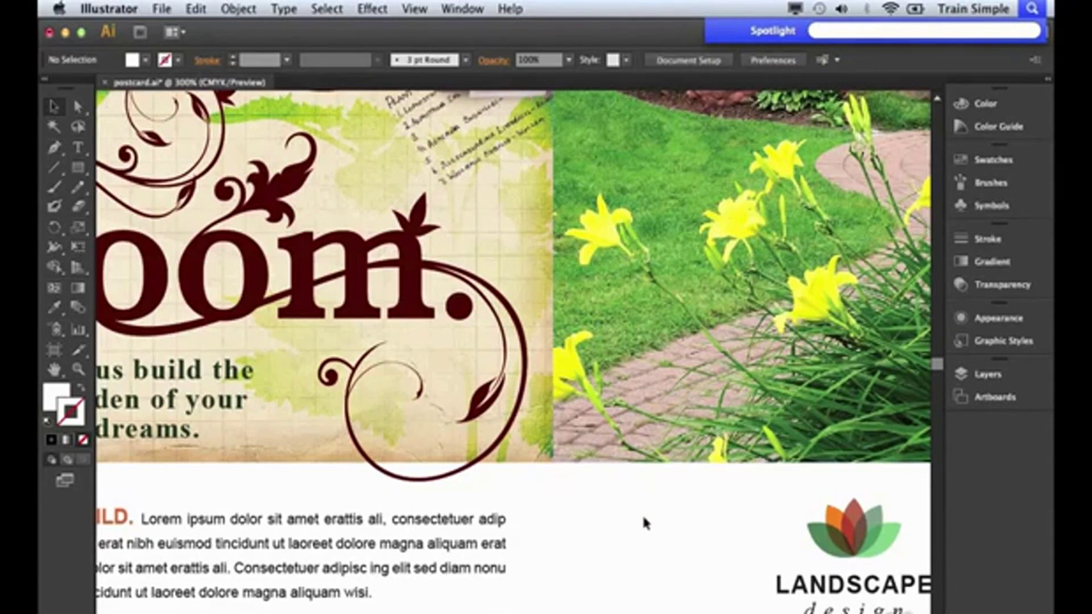
key(Escape)
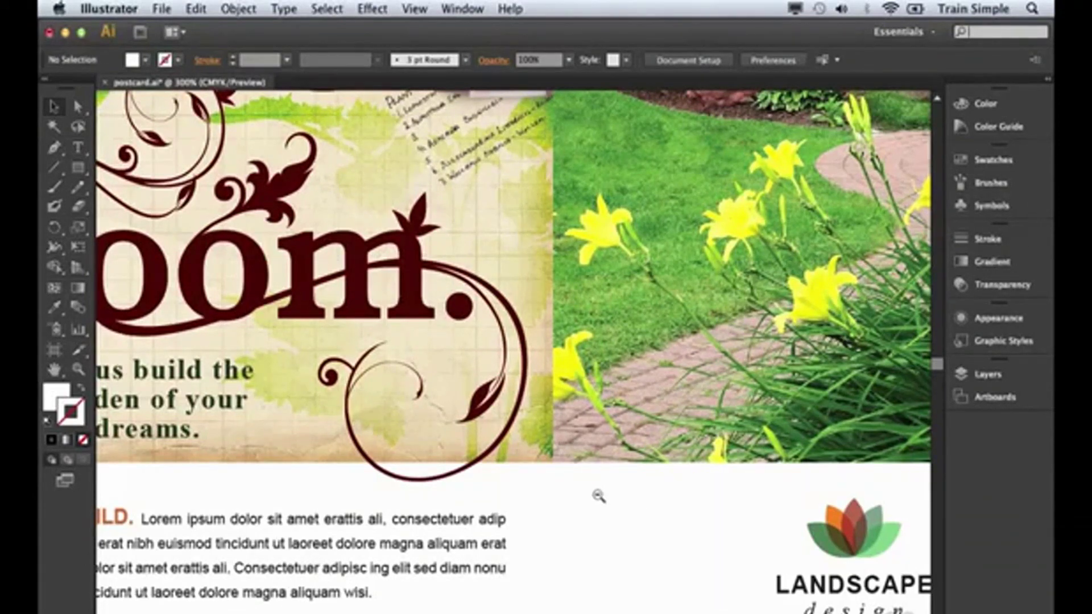
Step: Without leaving the Selection tool, temporarily zoom out to 200% and pan back to the "Design in bloom." headline
alt+click(580, 493)
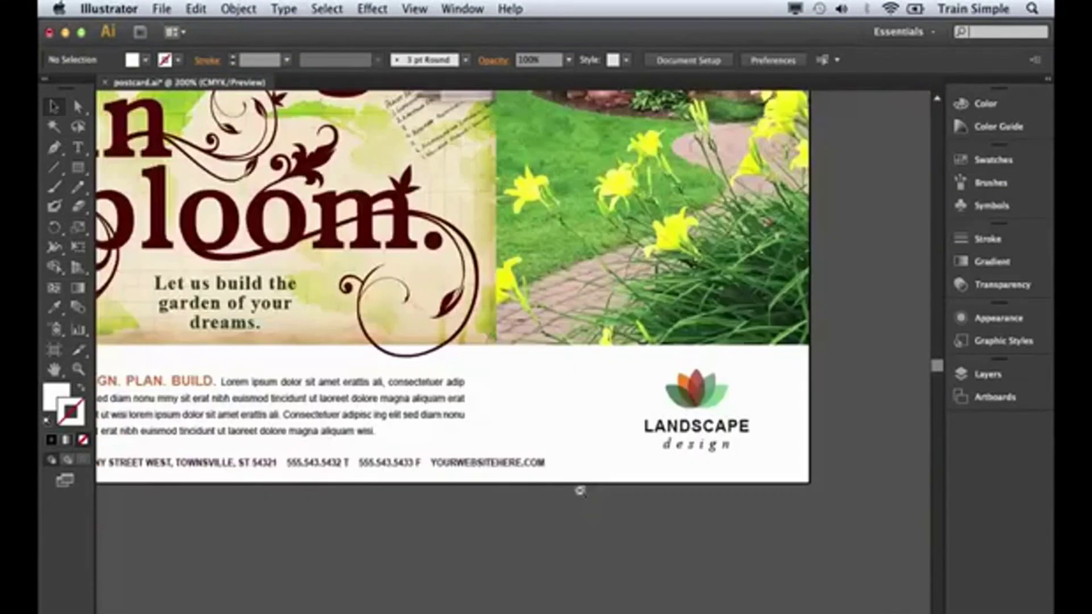
drag(418, 277, 528, 441)
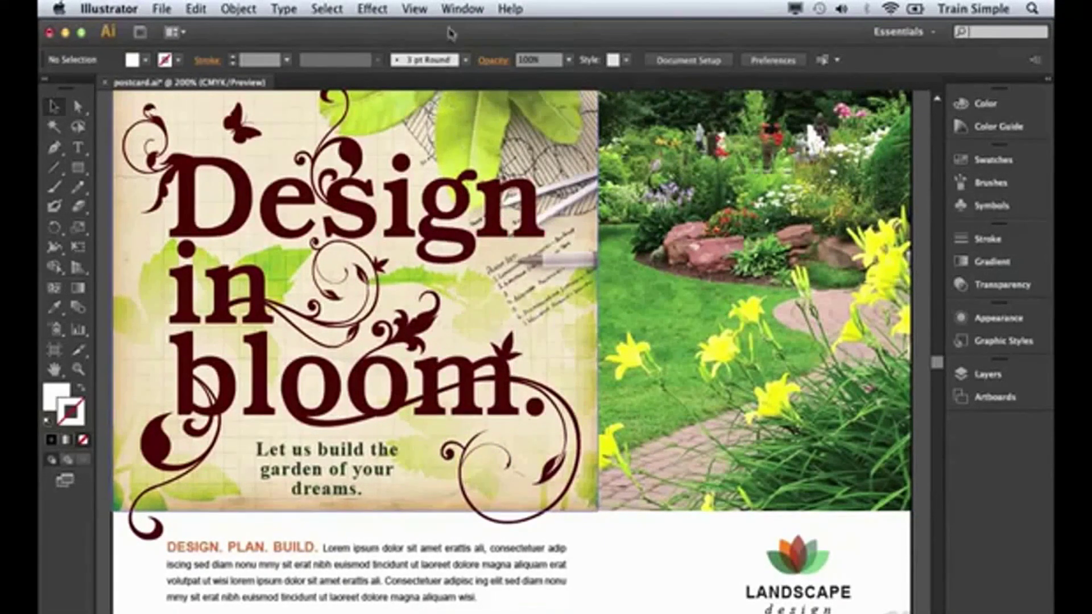
Step: Open the Navigator, change the magnification to 88.35%, 110.22% and 283.75% in turn, and shift its proxy view towards the lower right
click(458, 9)
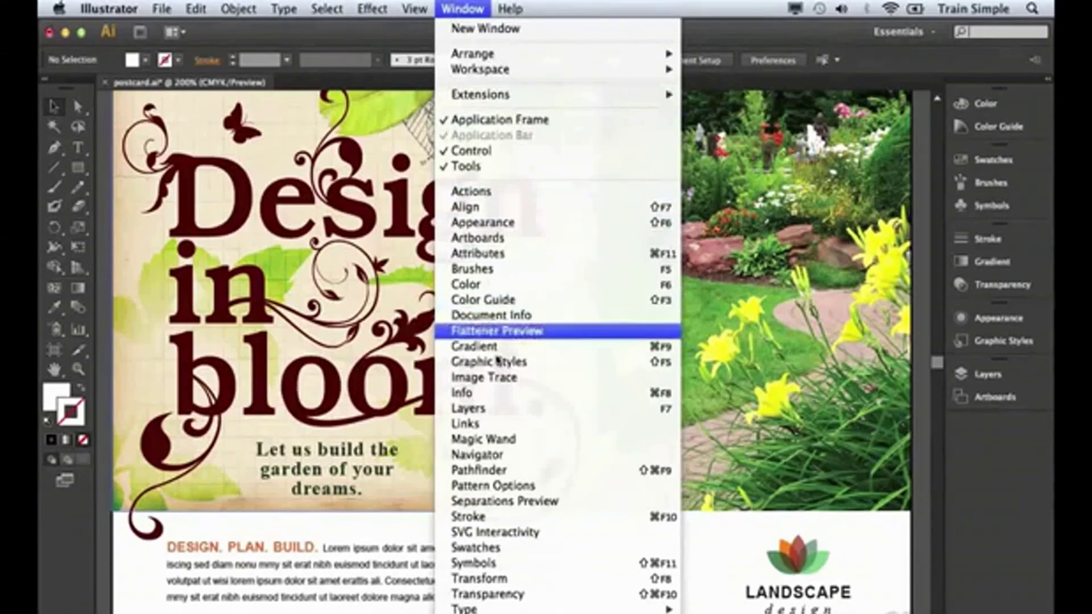
click(493, 459)
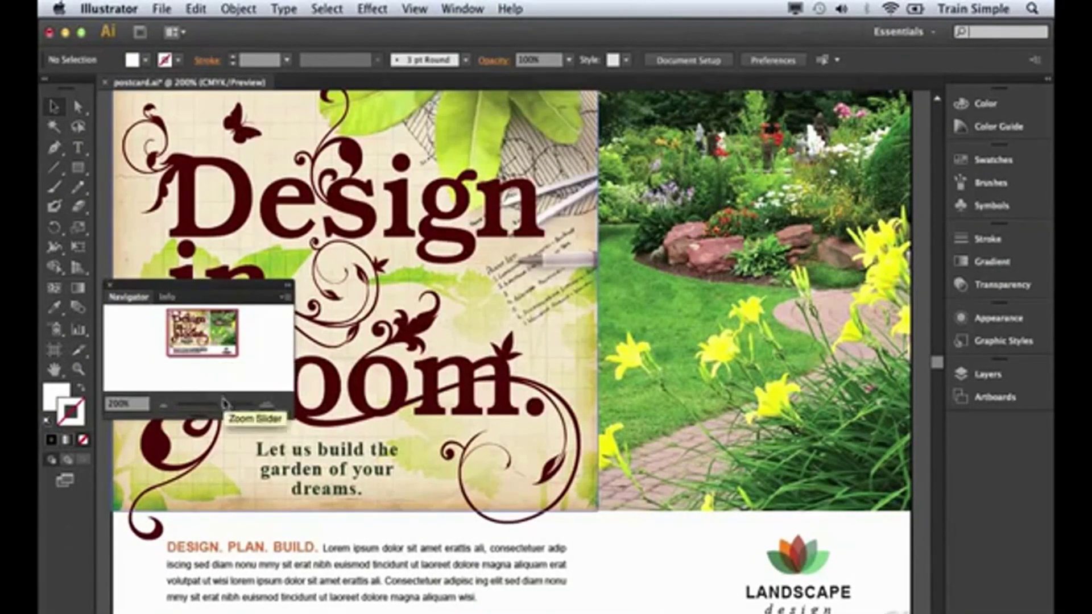
mouse_move(221, 410)
mouse_down()
mouse_move(233, 409)
mouse_move(213, 406)
mouse_up()
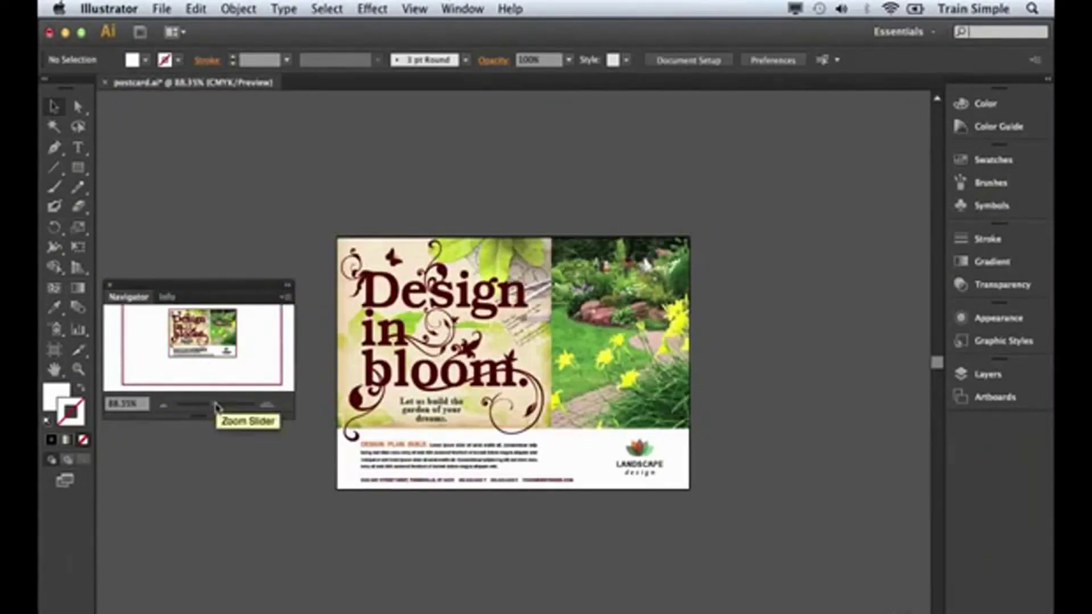
drag(216, 409, 225, 412)
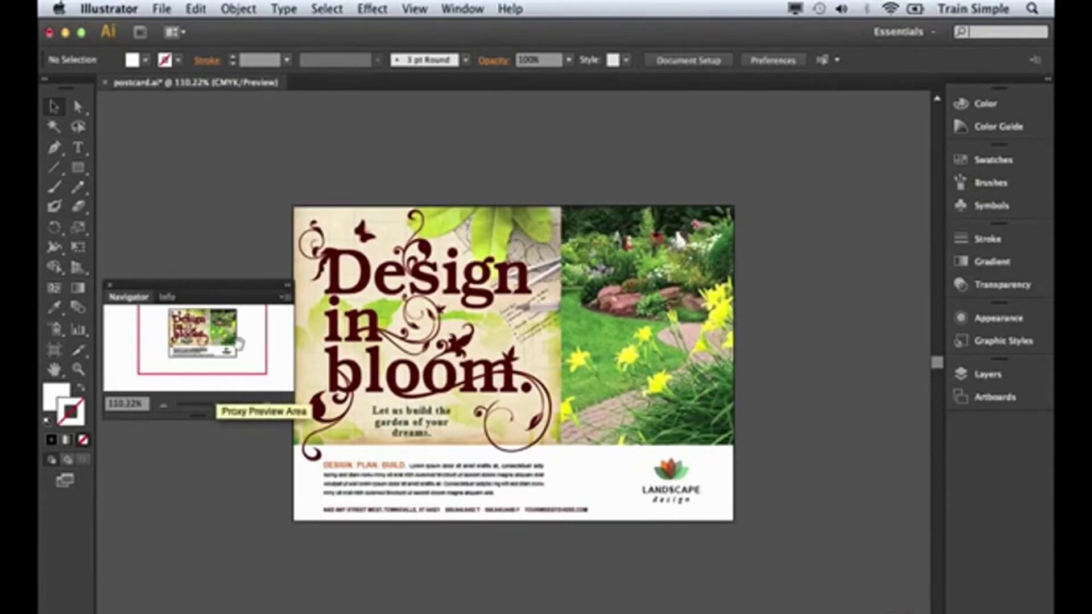
drag(221, 410, 228, 409)
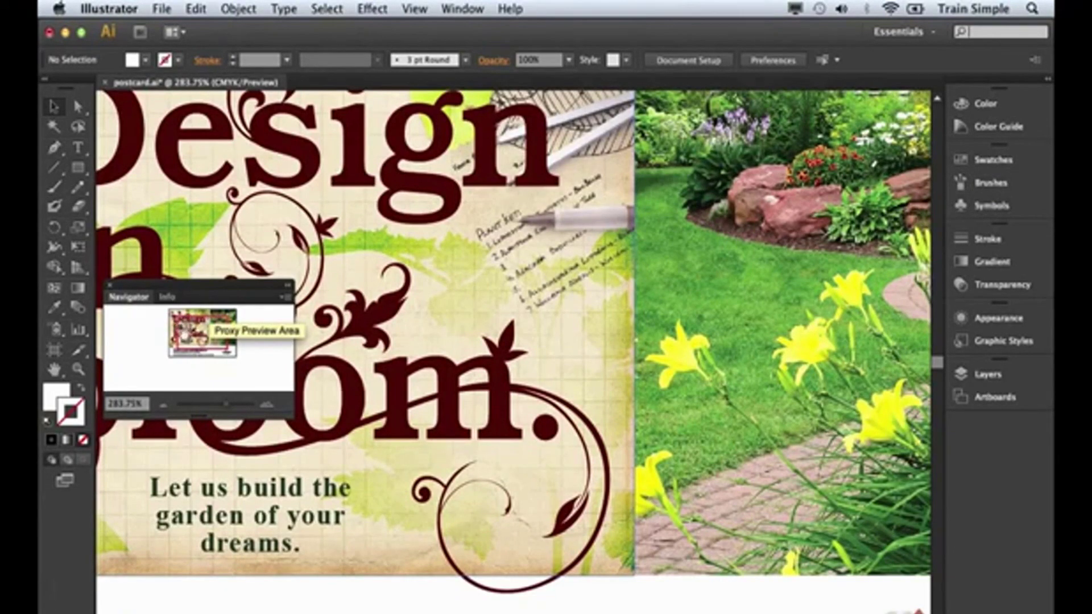
mouse_move(188, 329)
mouse_down()
mouse_move(172, 322)
mouse_move(207, 336)
mouse_up()
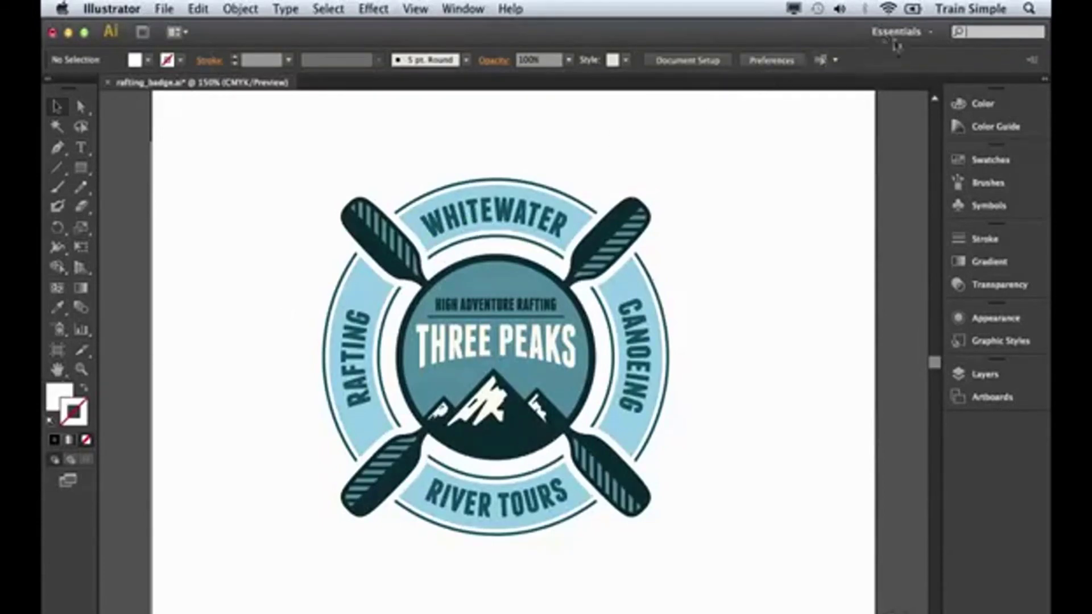
Step: Switch the rafting badge document's workspace to Web and then to Typography
click(928, 33)
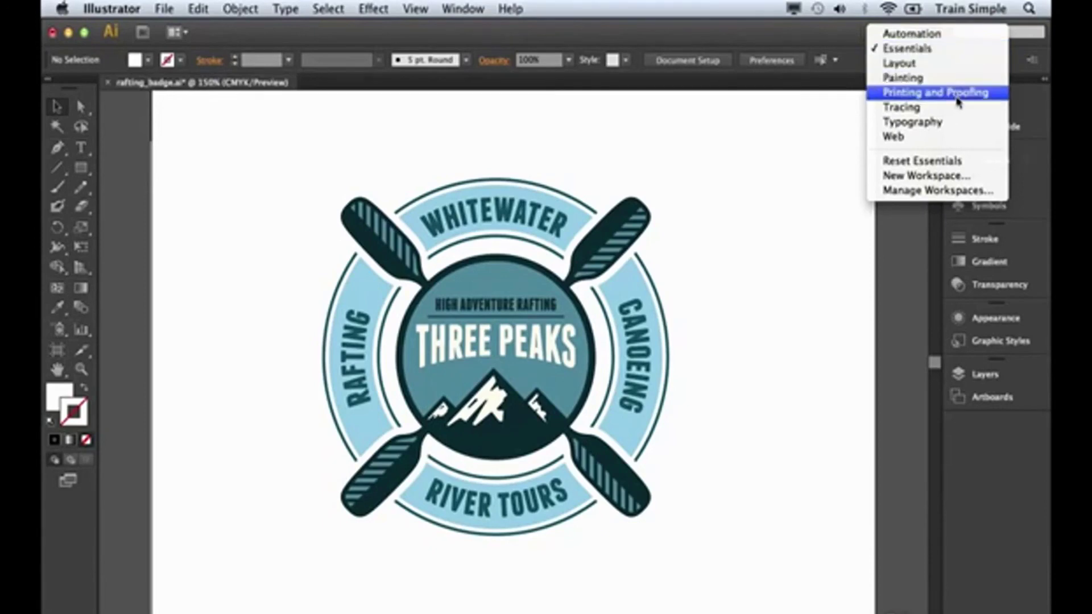
click(916, 137)
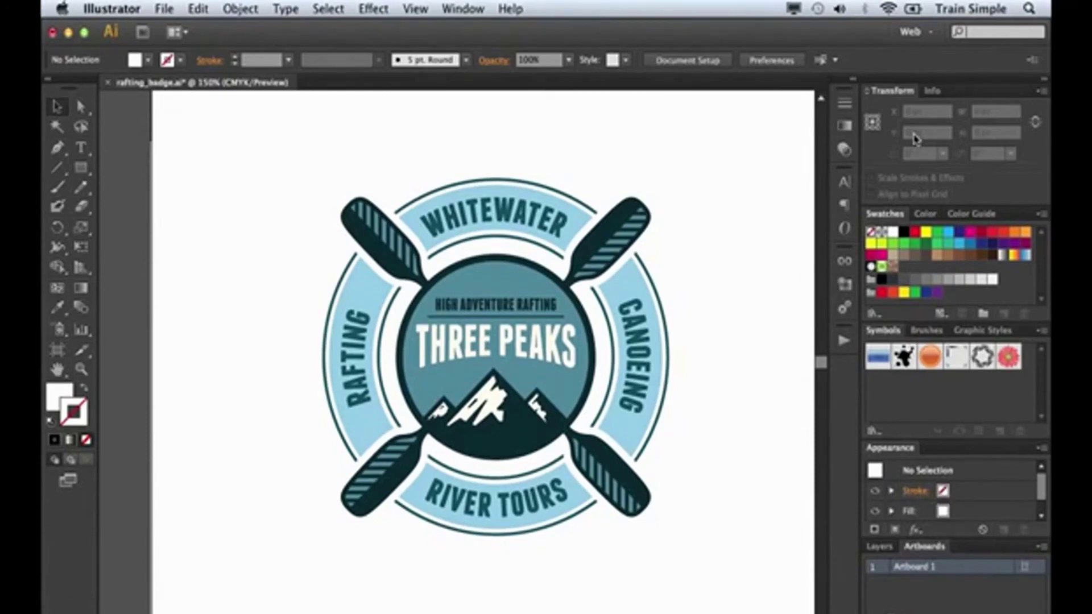
click(930, 33)
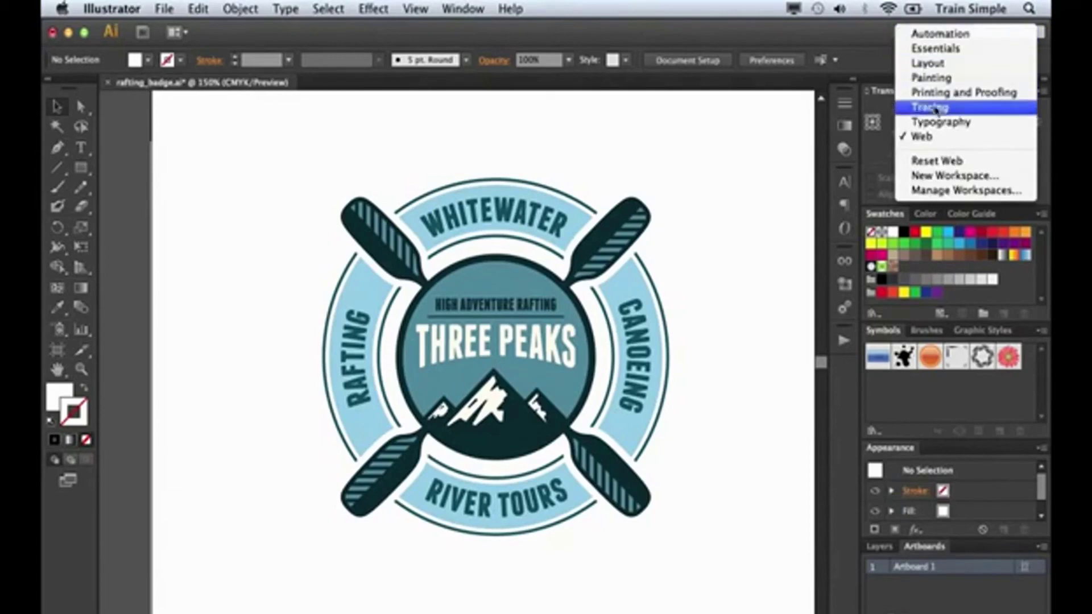
key(Escape)
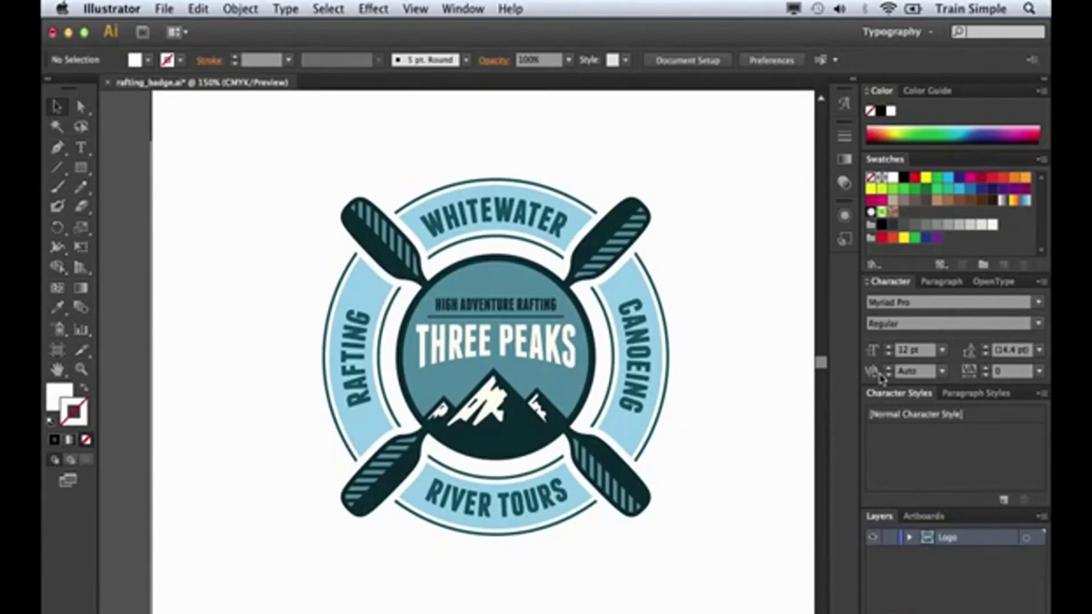
Step: Show the Transform, Align and Pathfinder panel group and dock it at the end of the collapsed panel icons
click(463, 7)
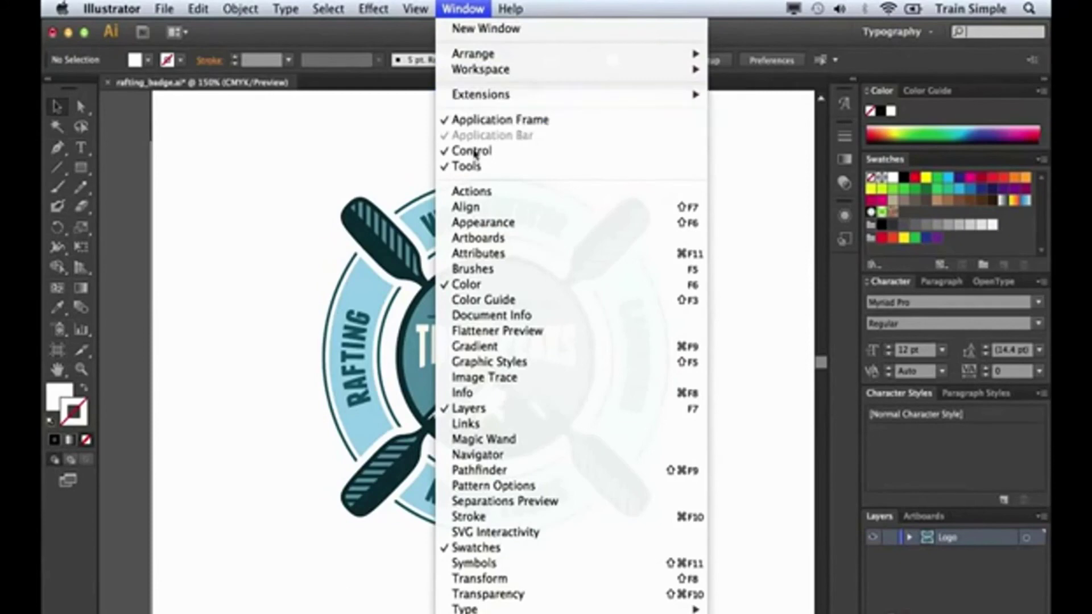
click(498, 581)
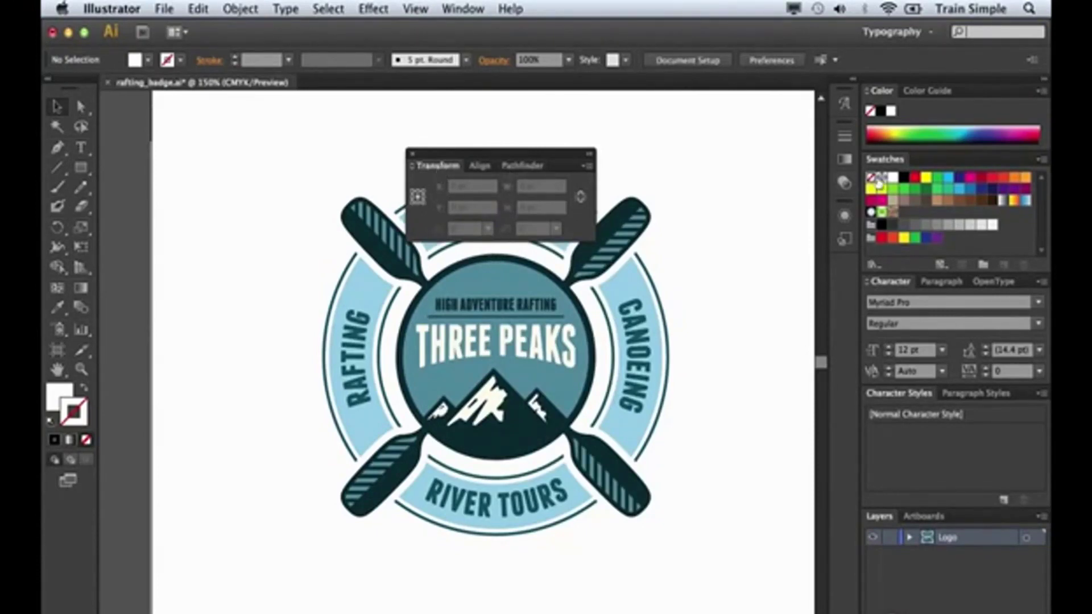
drag(435, 158, 846, 272)
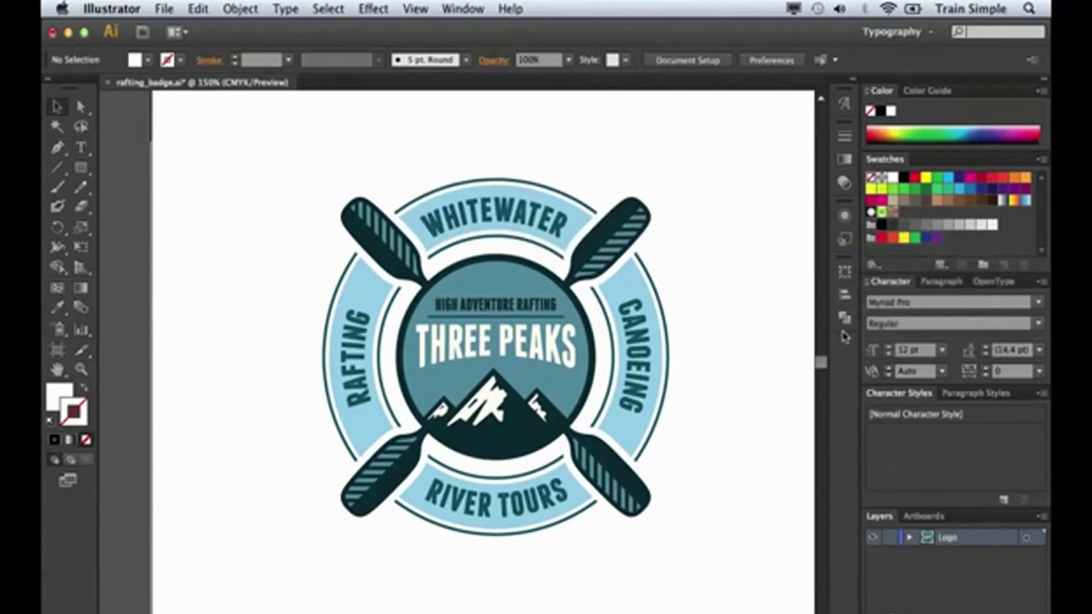
Step: Expand and collapse the docked Transform and Align panels
click(846, 272)
click(846, 272)
click(846, 296)
click(846, 296)
Step: Save the current panel arrangement as a new workspace, named with the owner's first name followed by "'s Workspace"
click(931, 33)
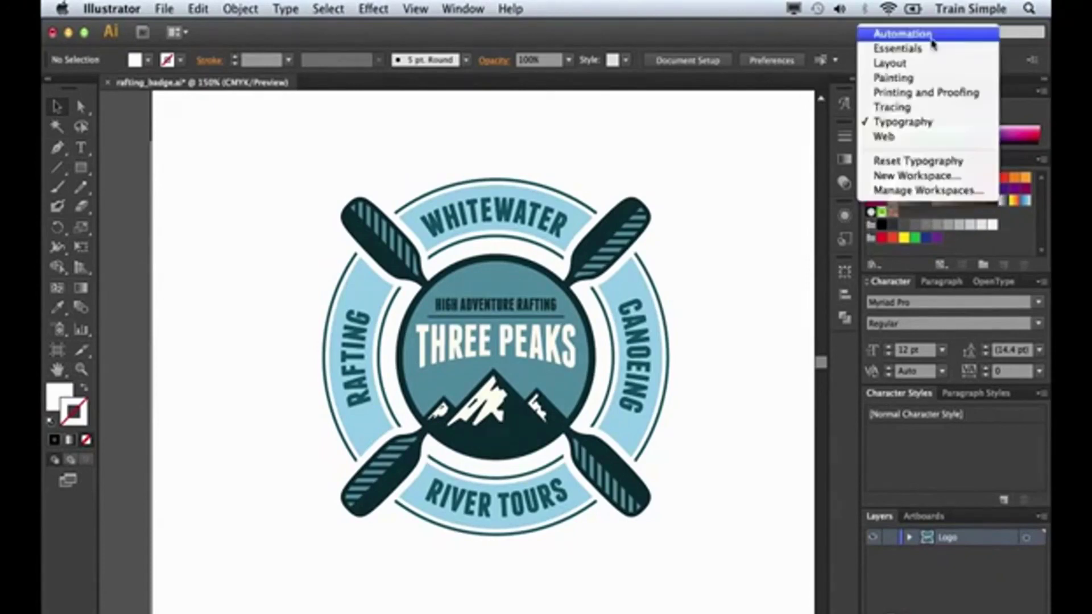
click(927, 177)
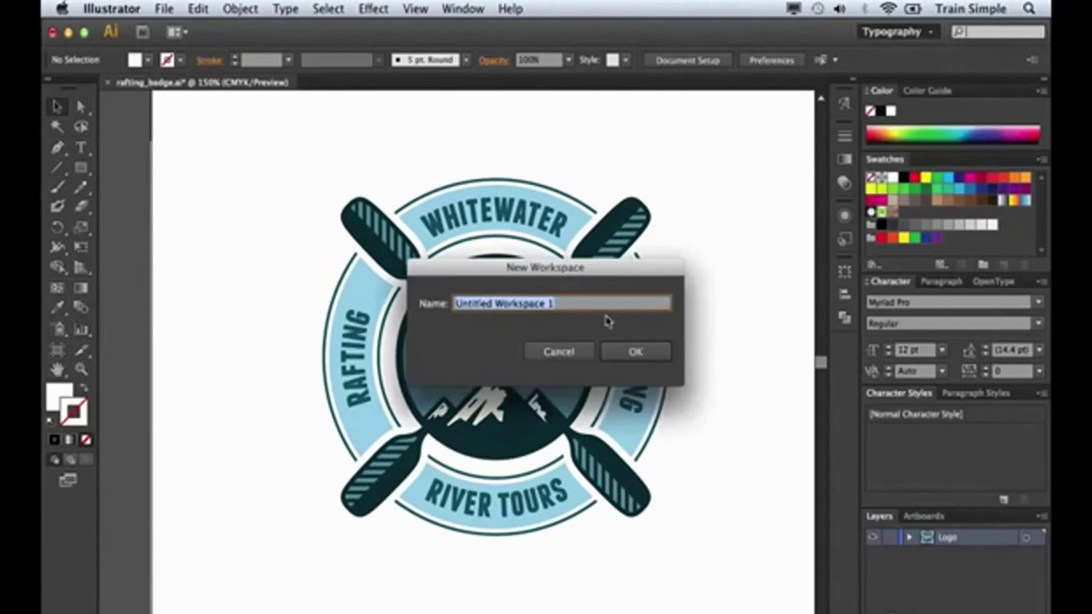
text(Matt)
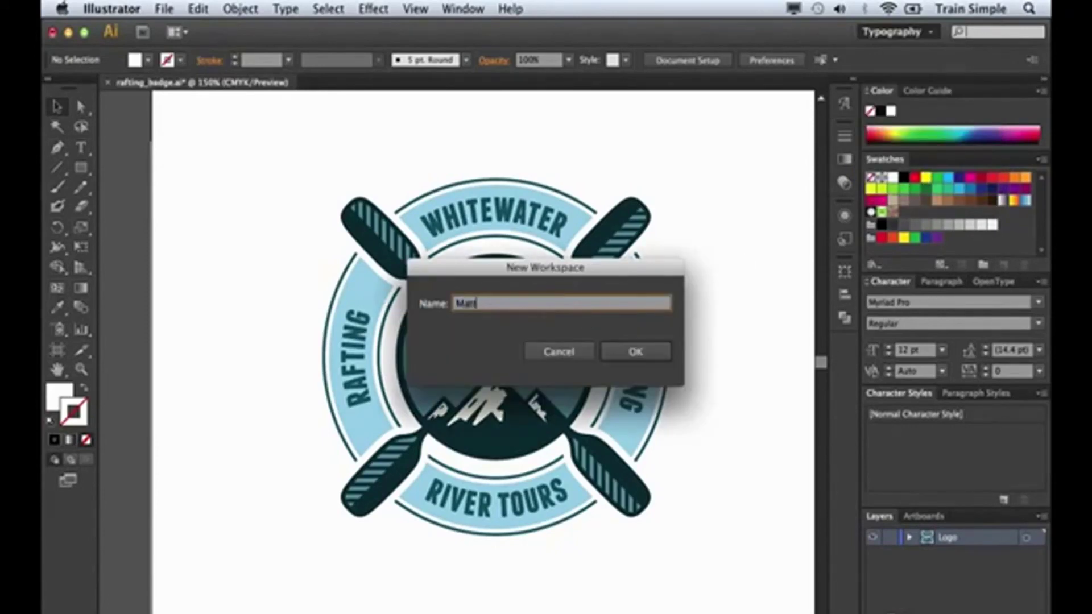
text('s Workspace)
click(628, 351)
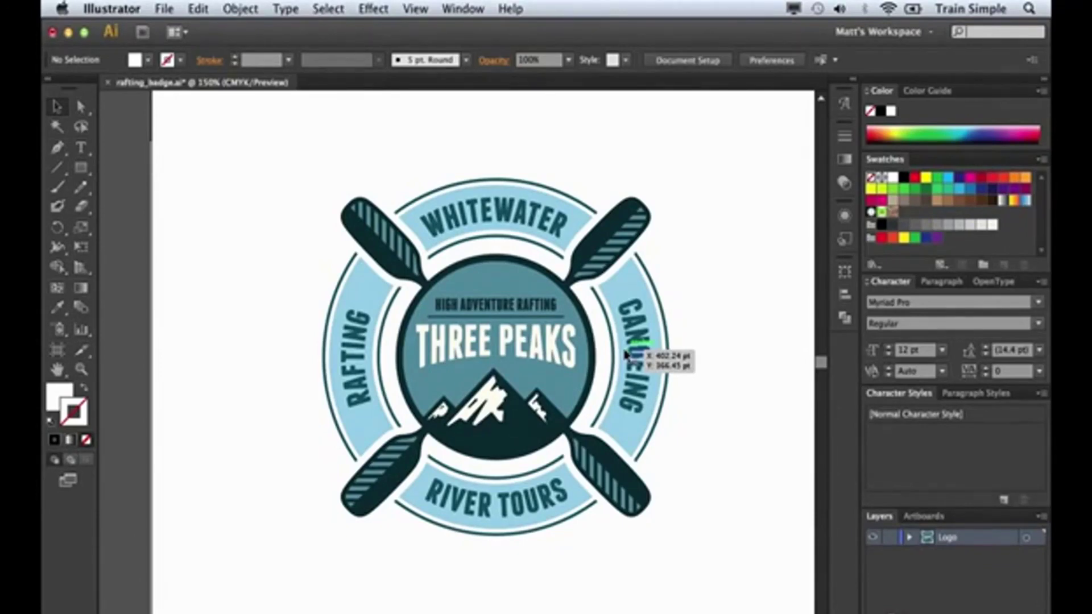
Step: Switch from the custom workspace to Essentials
click(926, 33)
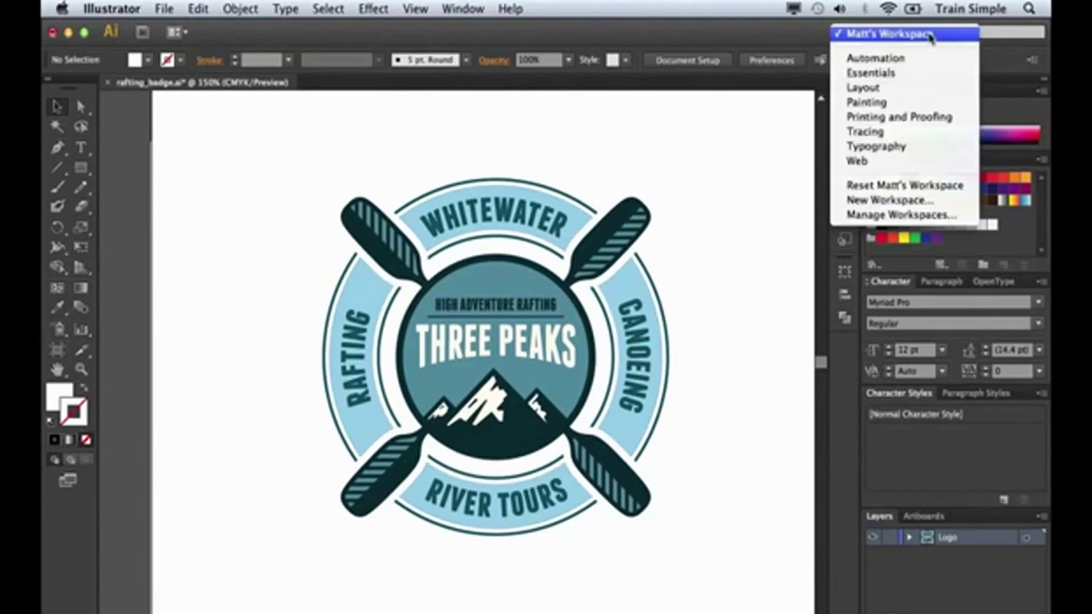
click(922, 76)
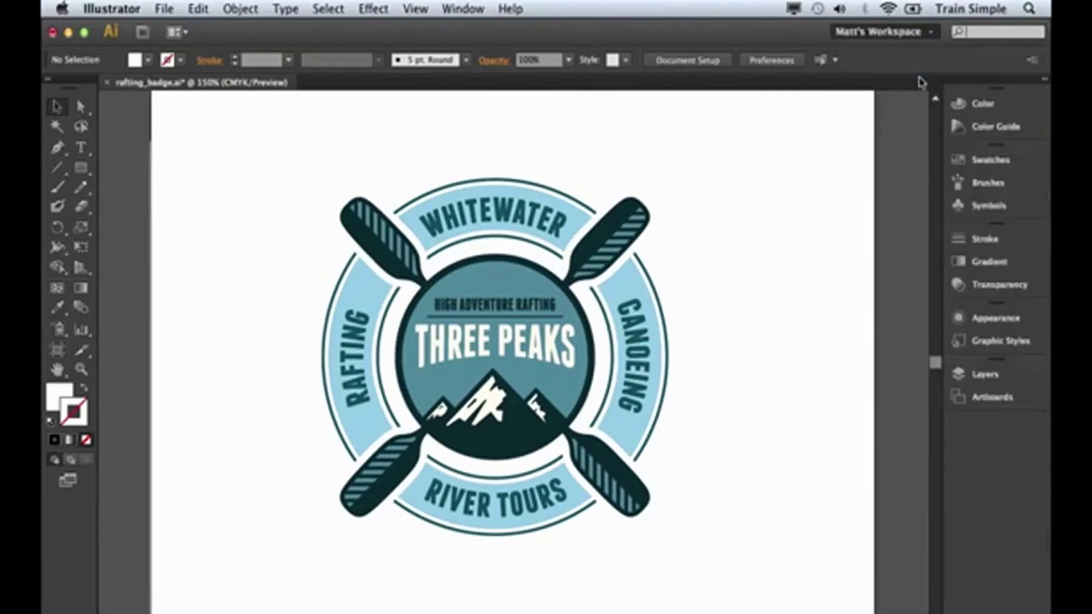
Step: Switch to the saved custom workspace and back to the Essentials workspace
click(929, 35)
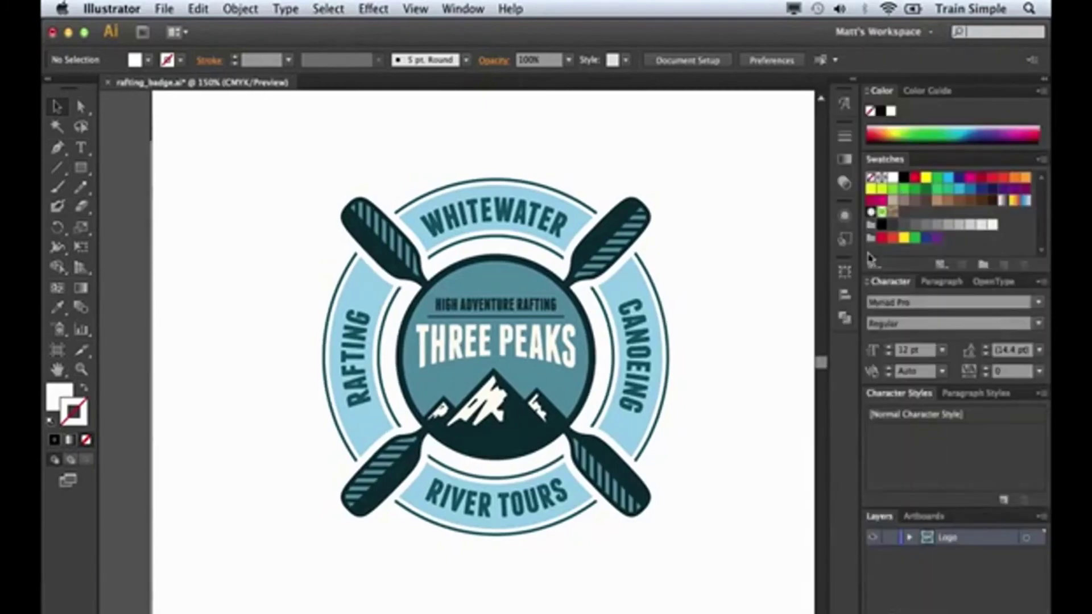
click(897, 33)
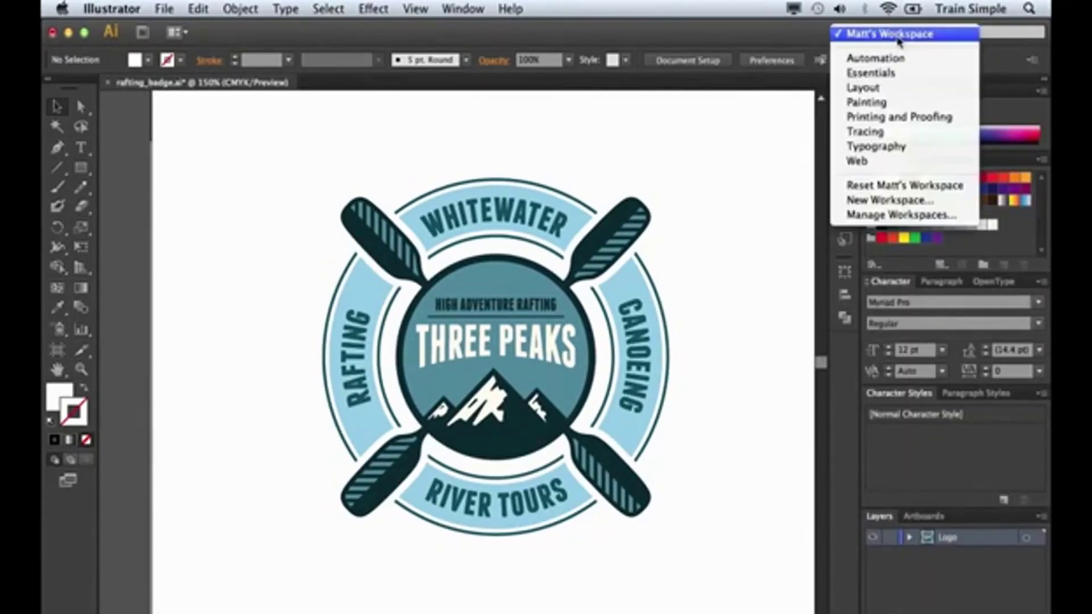
click(899, 80)
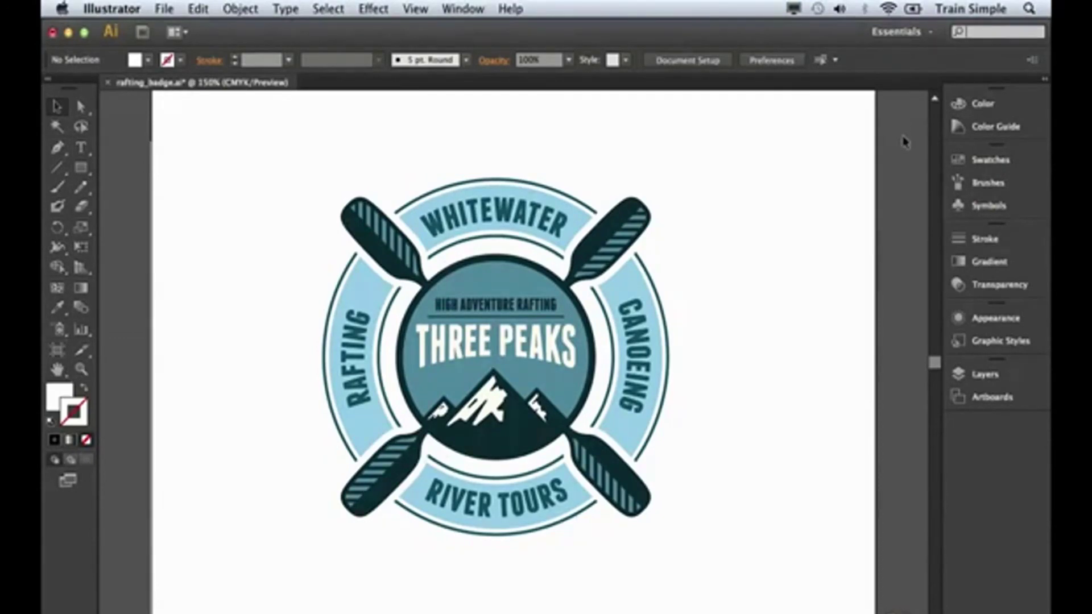
Step: Expand the docked panels and disarrange them by closing Color and Appearance and docking Graphic Styles in its own column
click(1045, 84)
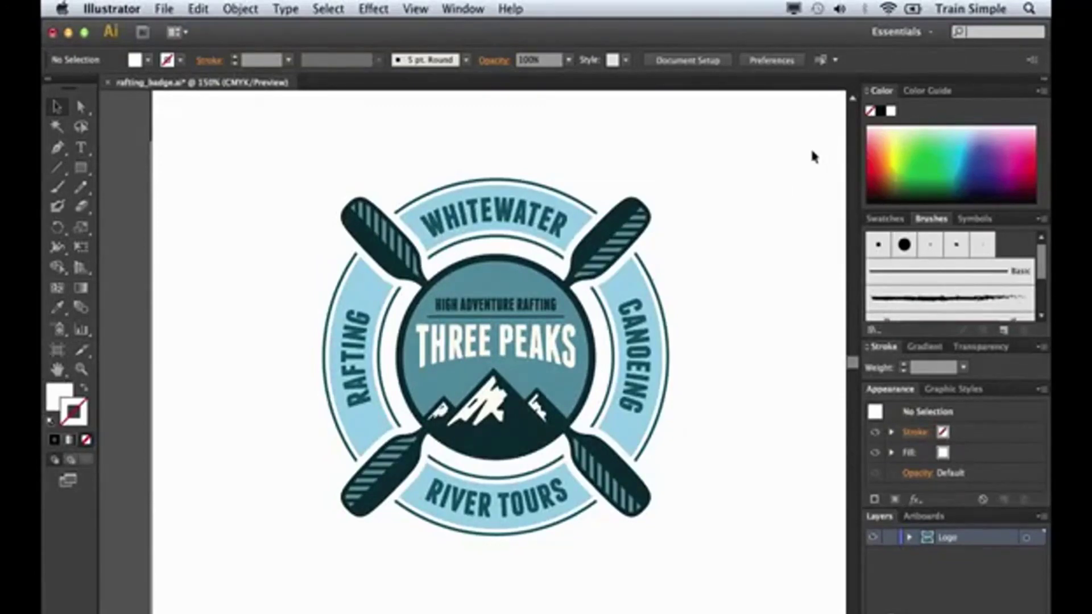
drag(881, 90, 569, 357)
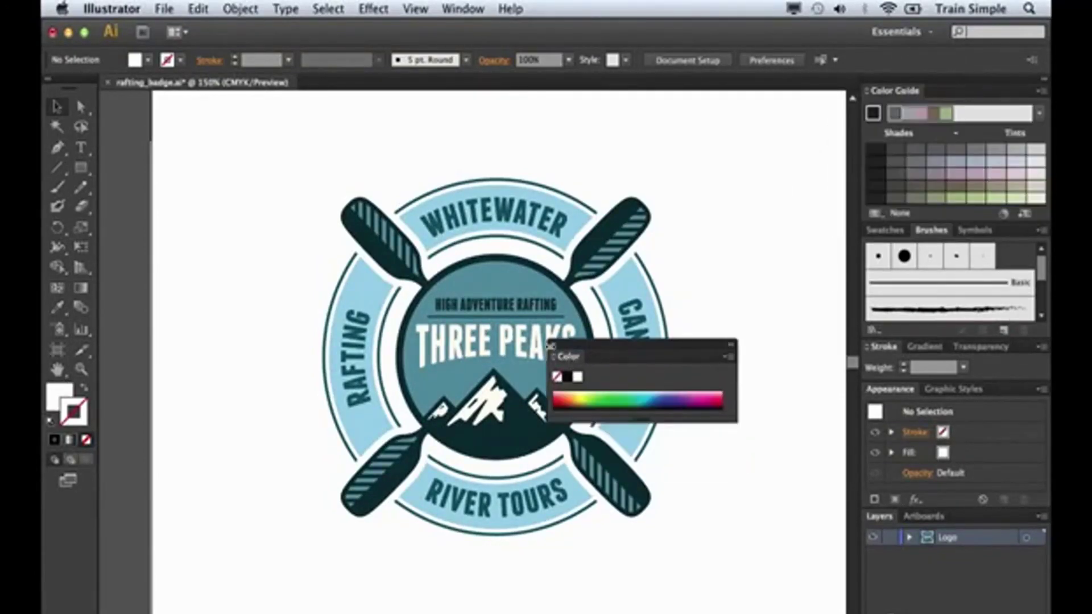
click(552, 345)
drag(906, 397, 569, 398)
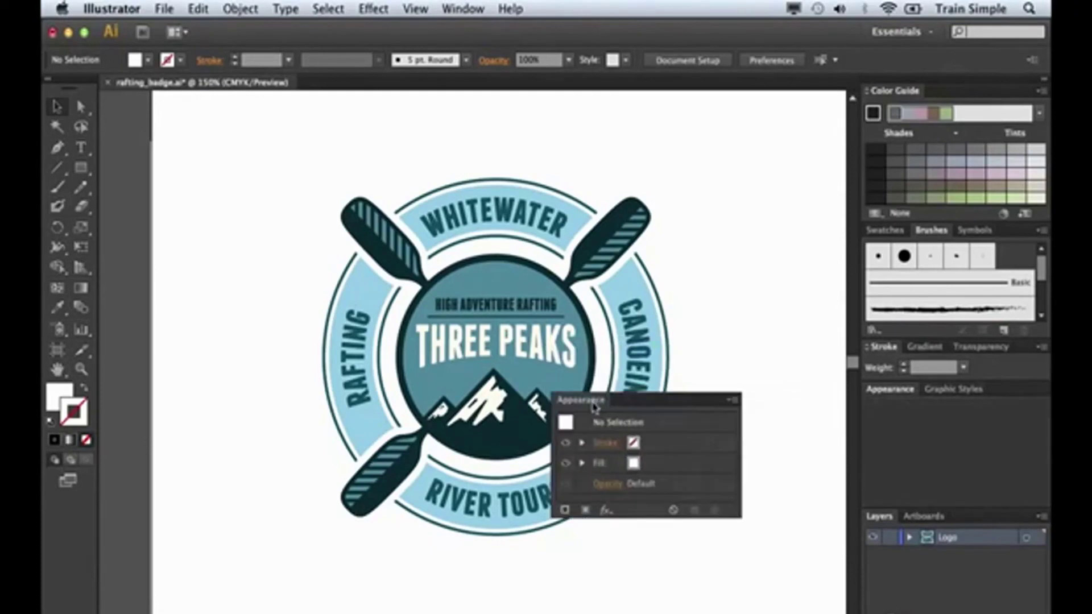
click(562, 395)
drag(874, 393, 853, 134)
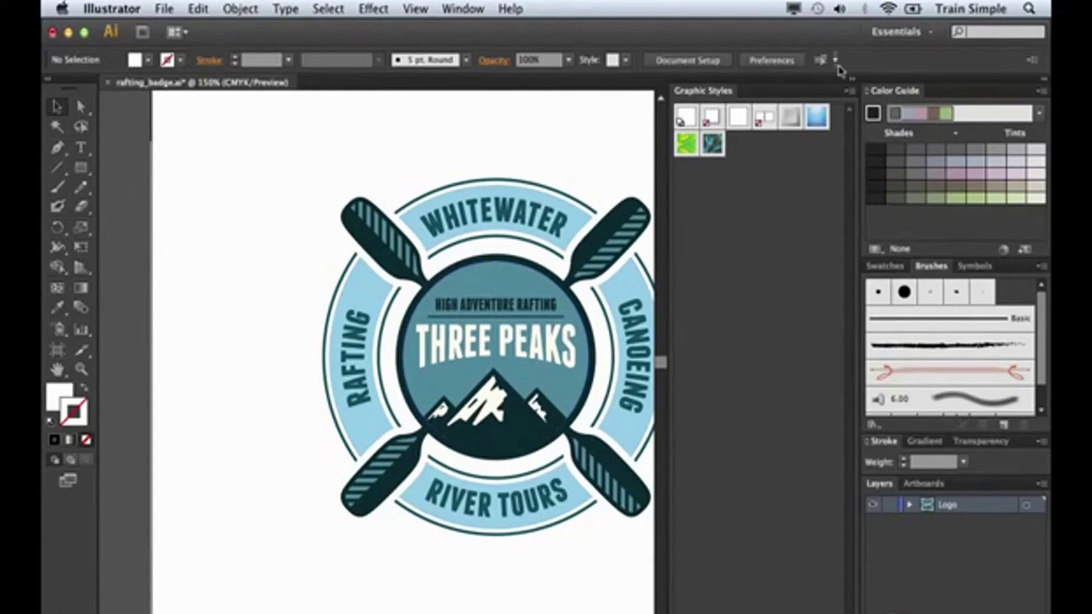
Step: Reset the Essentials workspace to its default panel arrangement
click(897, 34)
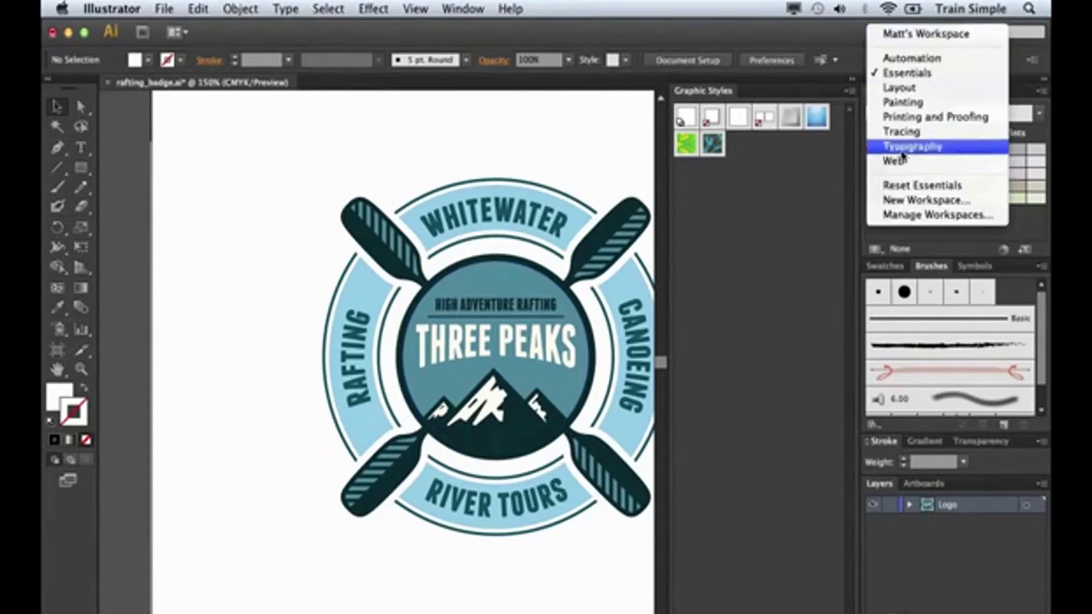
click(904, 185)
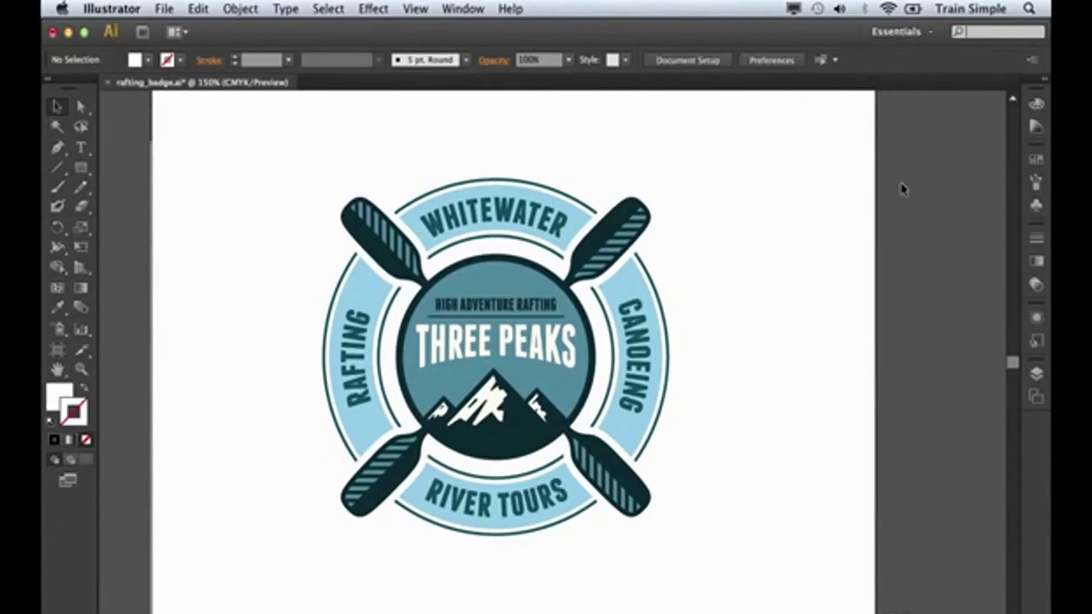
Step: Delete the saved custom workspace through Manage Workspaces and check the list of available workspaces
click(931, 37)
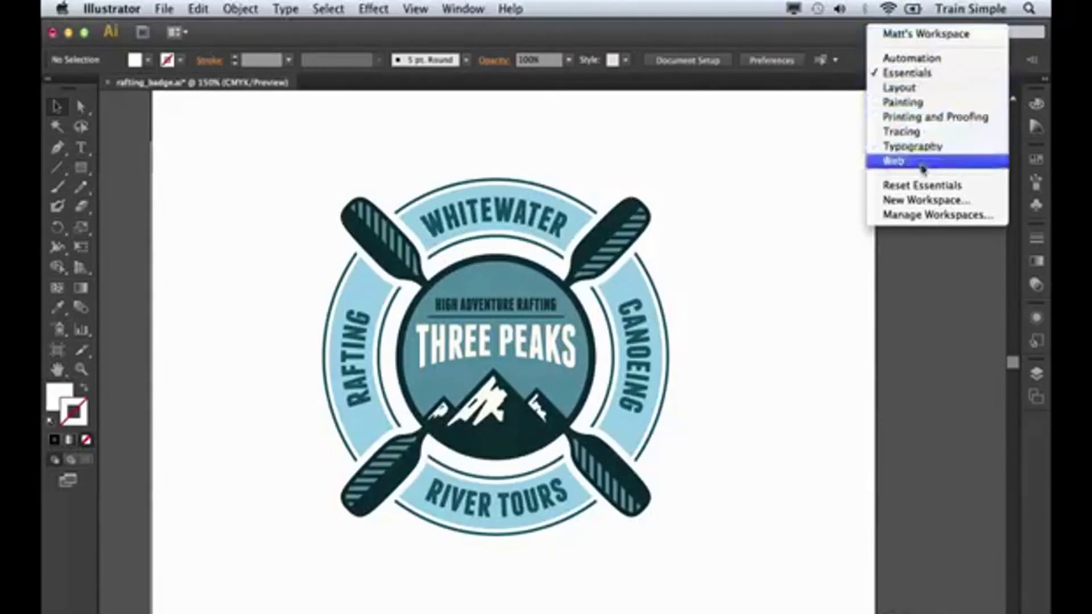
click(922, 216)
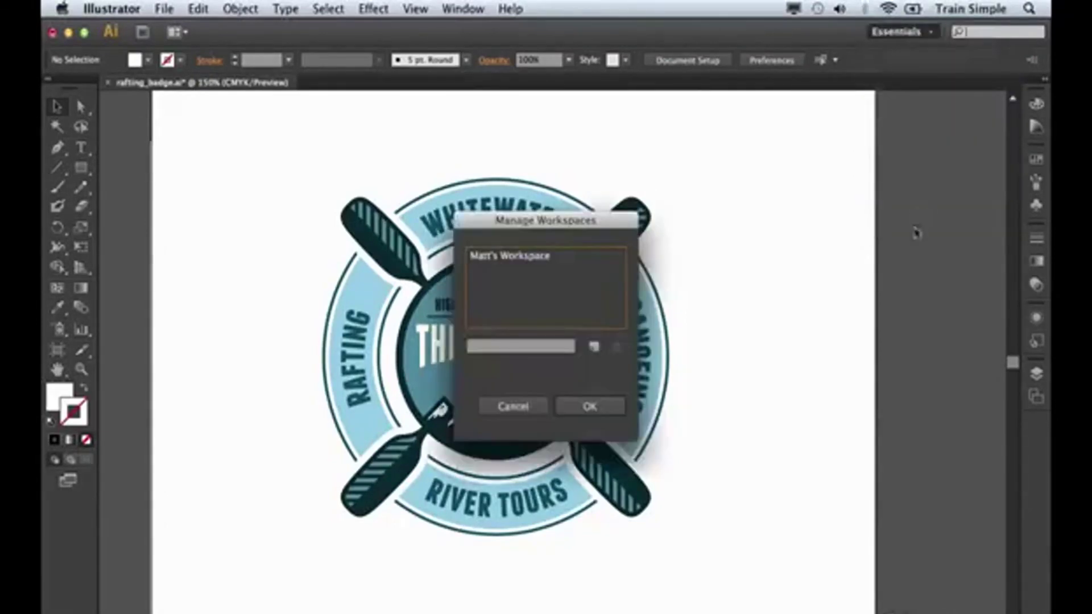
click(535, 259)
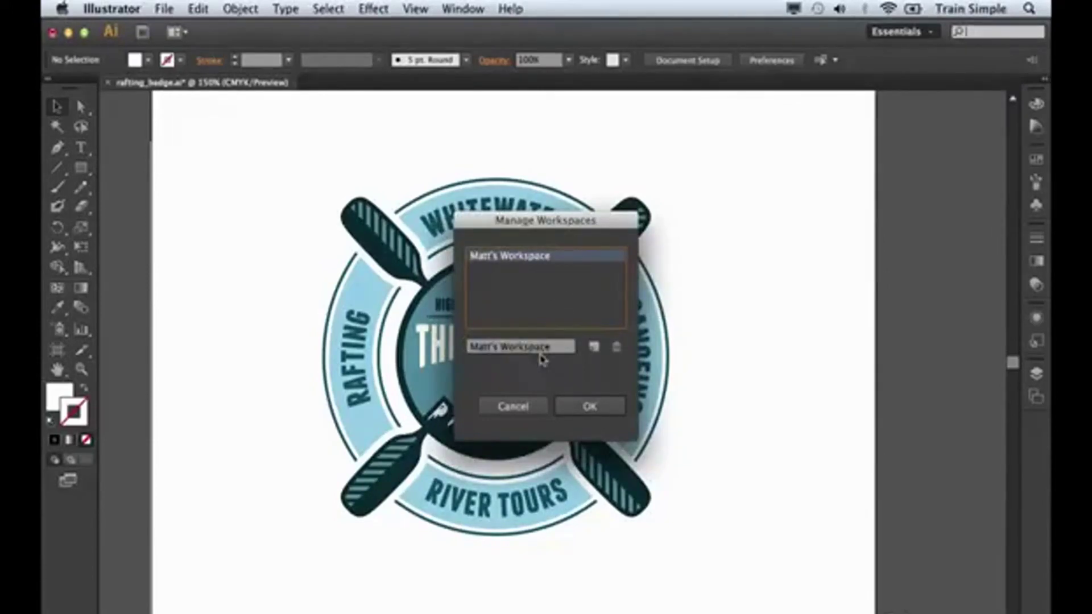
click(617, 349)
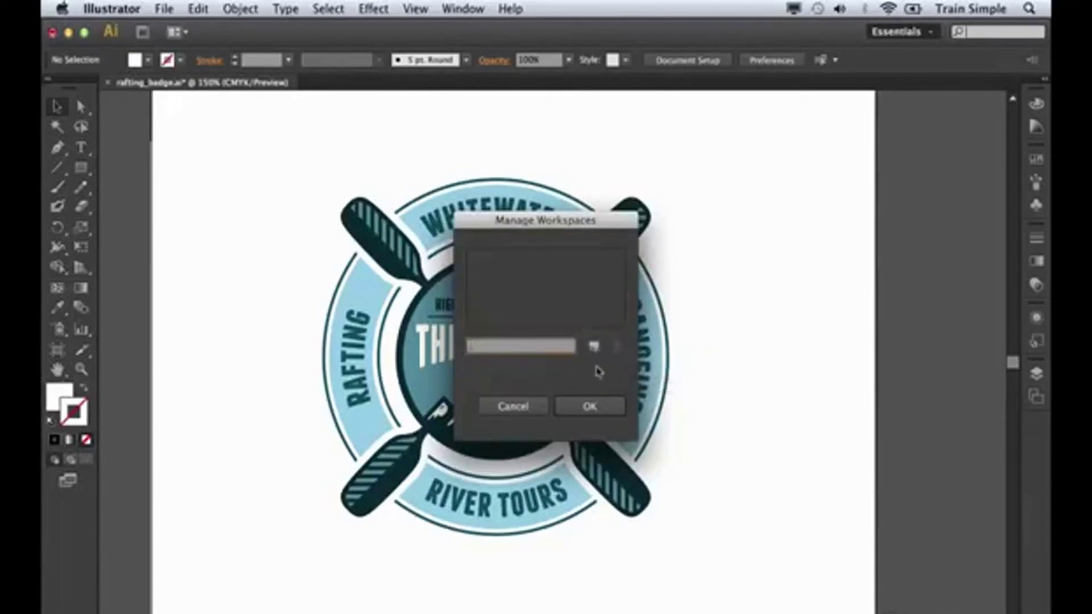
click(598, 407)
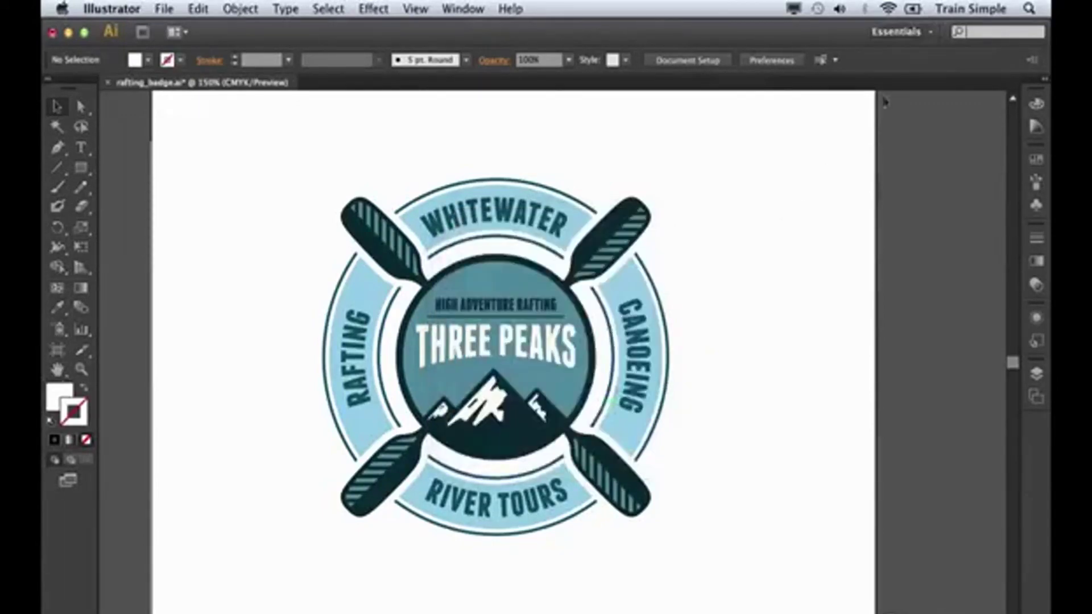
click(929, 33)
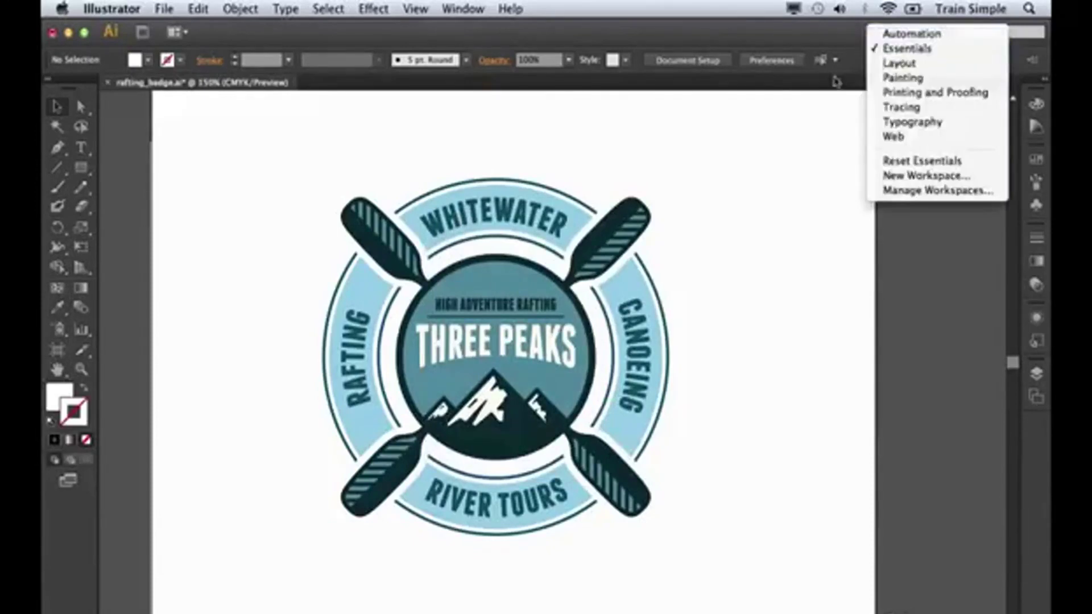
click(827, 120)
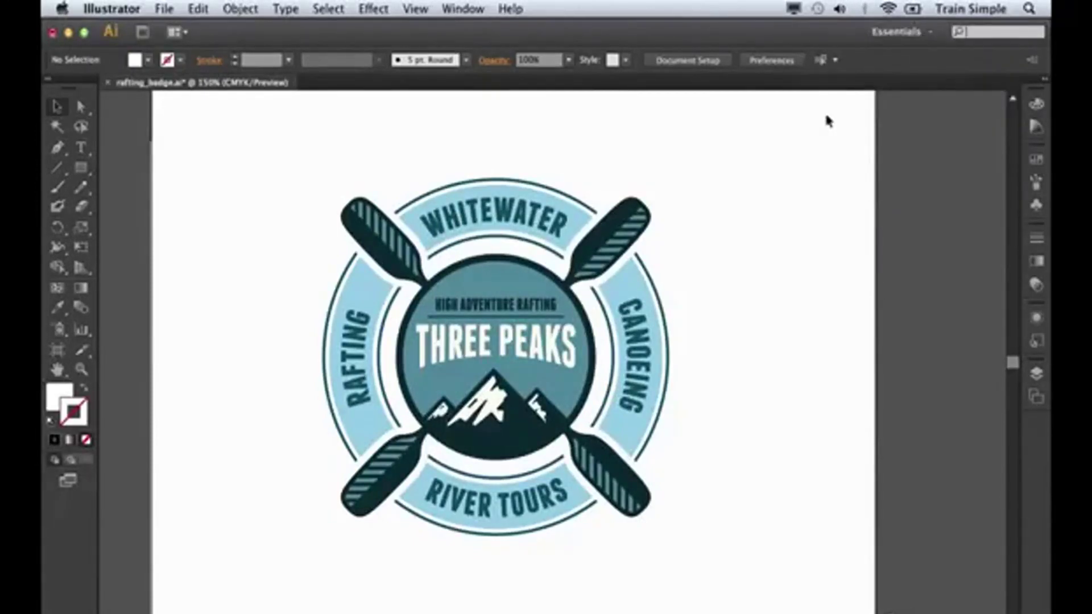